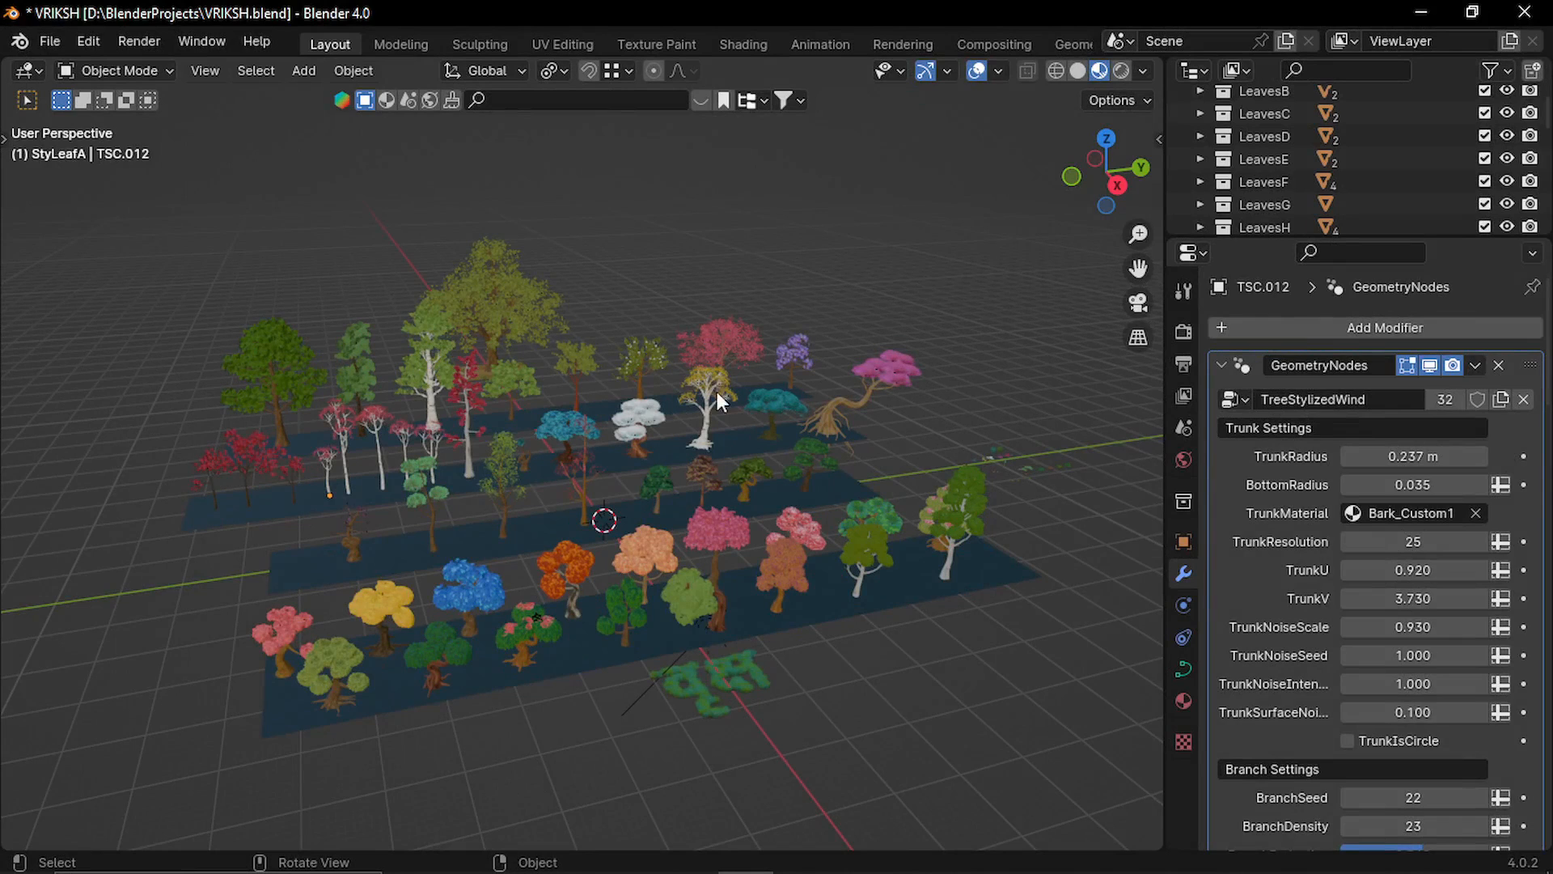
Select the five pink-leaved, white-trunked trees in the group and hide all the other objects.
{"action": "middle_click_drag", "start_coordinate": [537, 414], "coordinate": [725, 505]}
{"action": "scroll", "coordinate": [346, 431], "scroll_direction": "up", "scroll_amount": 8}
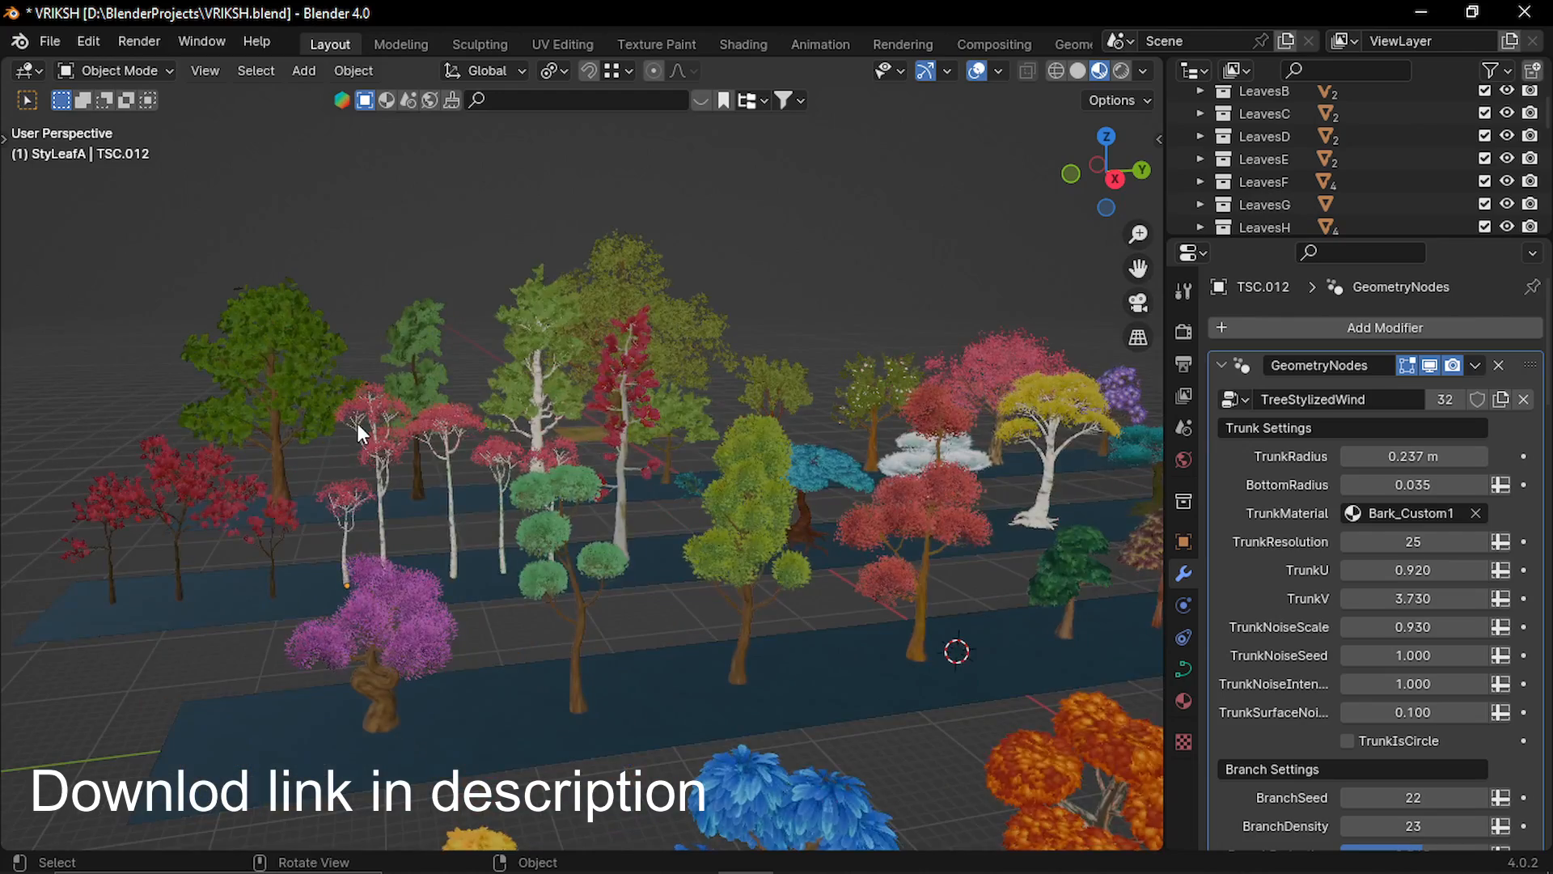
{"action": "middle_click_drag", "start_coordinate": [377, 424], "coordinate": [809, 468]}
{"action": "scroll", "coordinate": [403, 469], "scroll_direction": "up", "scroll_amount": 4}
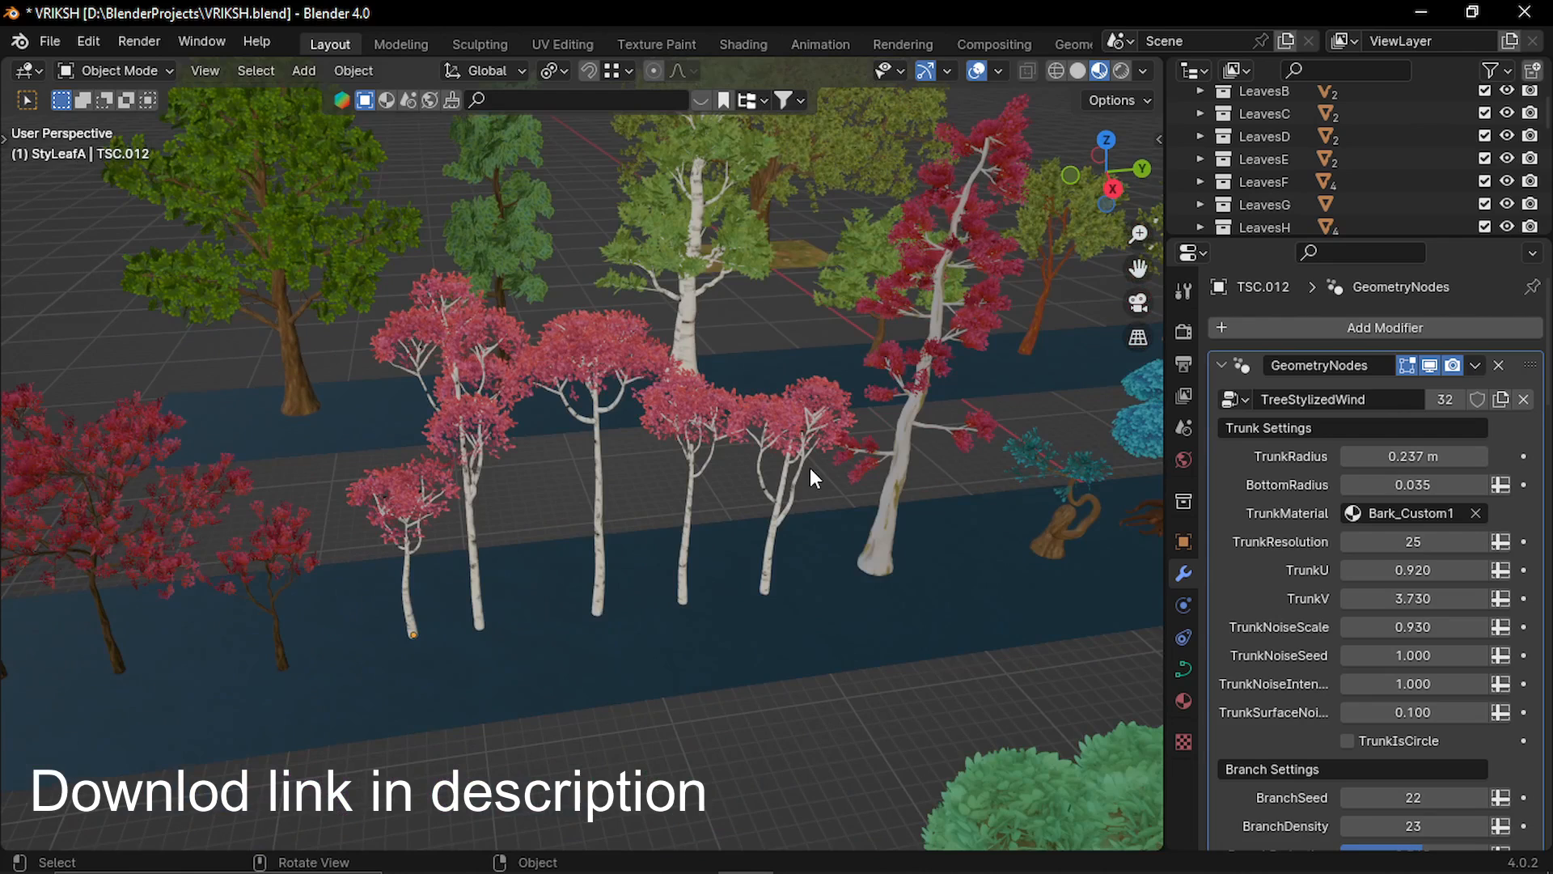
{"action": "left_click_drag", "start_coordinate": [809, 467], "coordinate": [392, 502]}
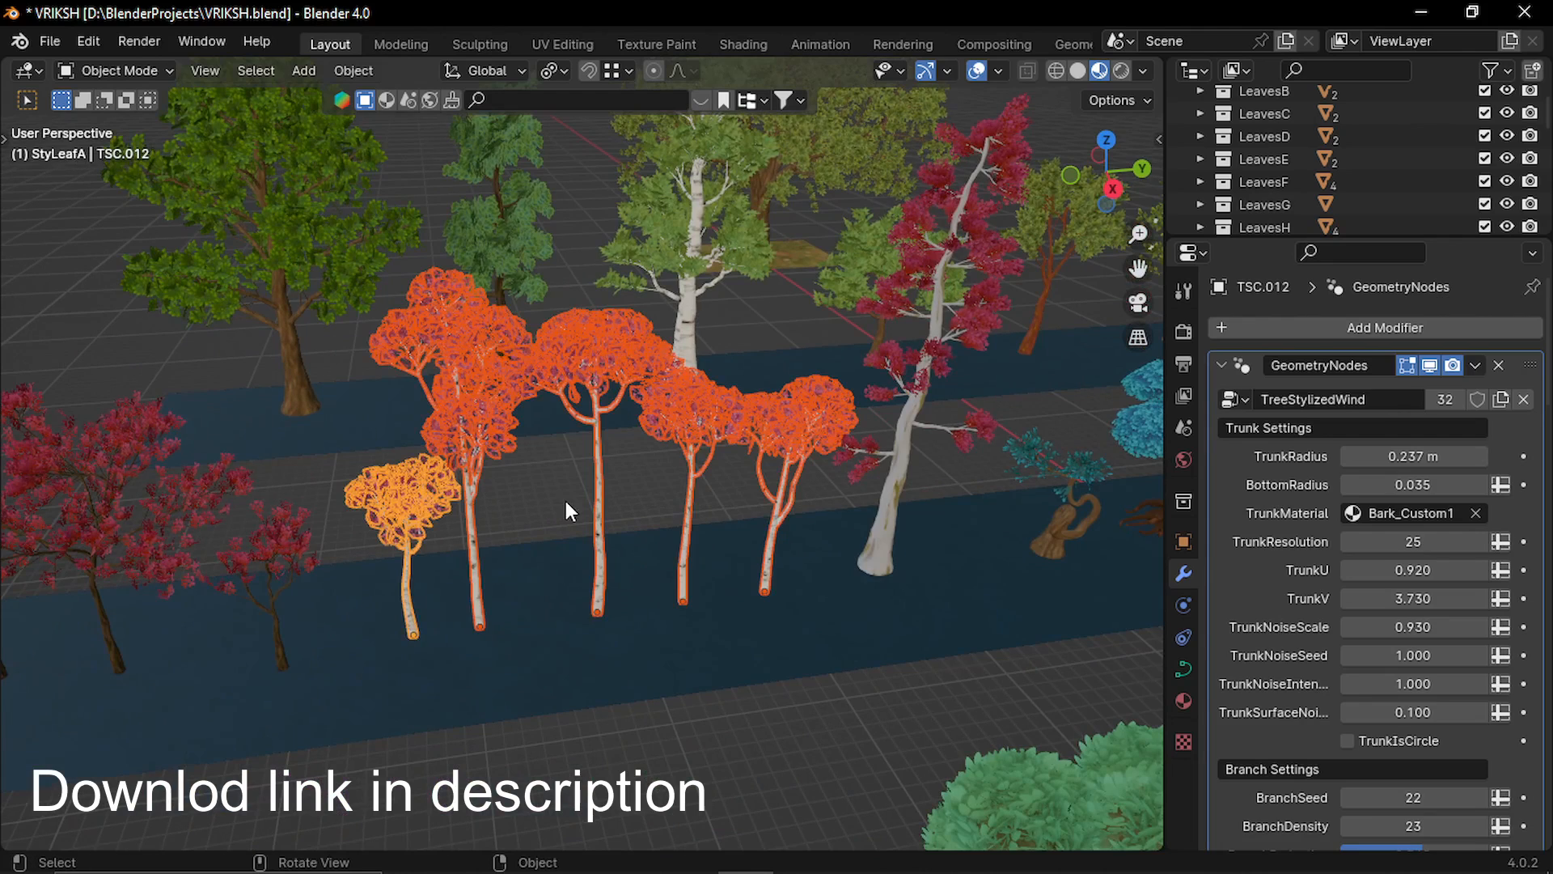
{"action": "key", "text": "shift+h"}
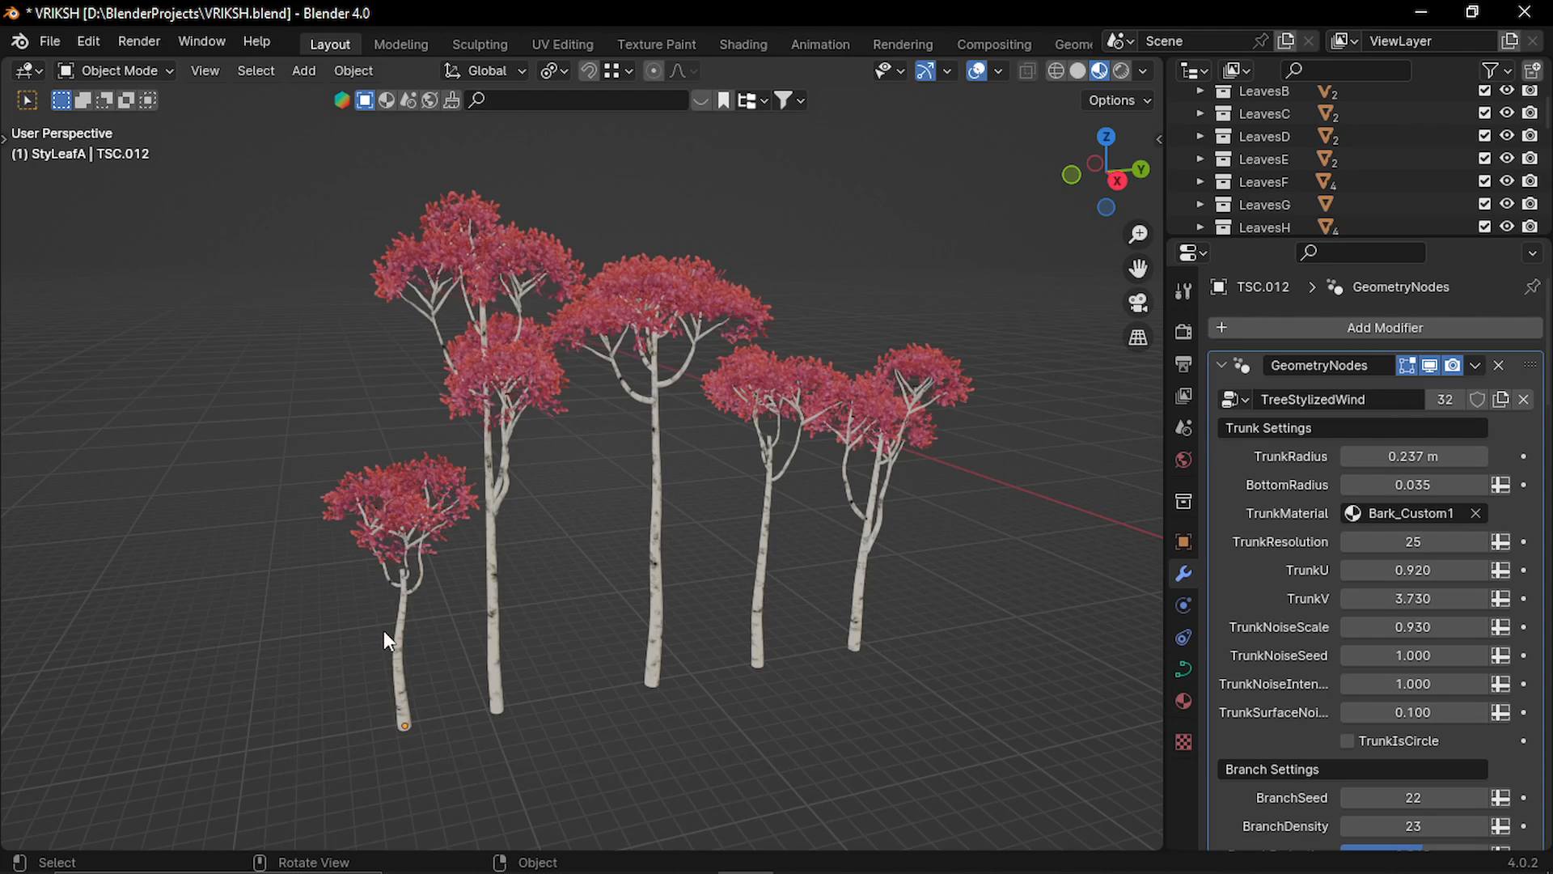
Set the trunk material of the smallest tree to Bark_Styl7.
{"action": "left_click", "coordinate": [403, 605]}
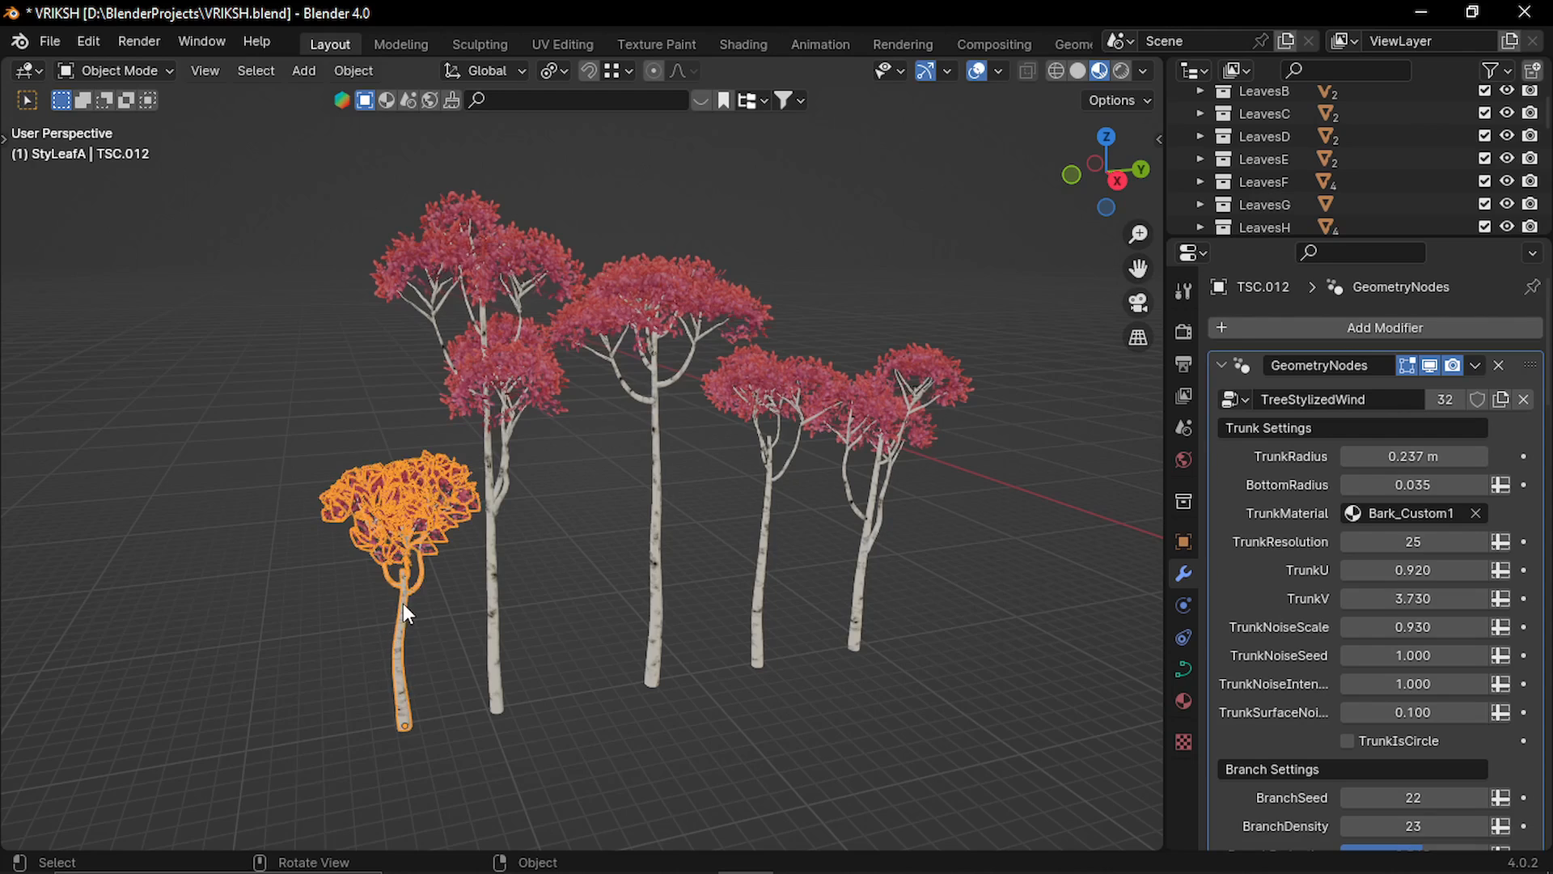
{"action": "left_click", "coordinate": [1387, 504]}
{"action": "scroll", "coordinate": [1390, 637], "scroll_direction": "down", "scroll_amount": 5}
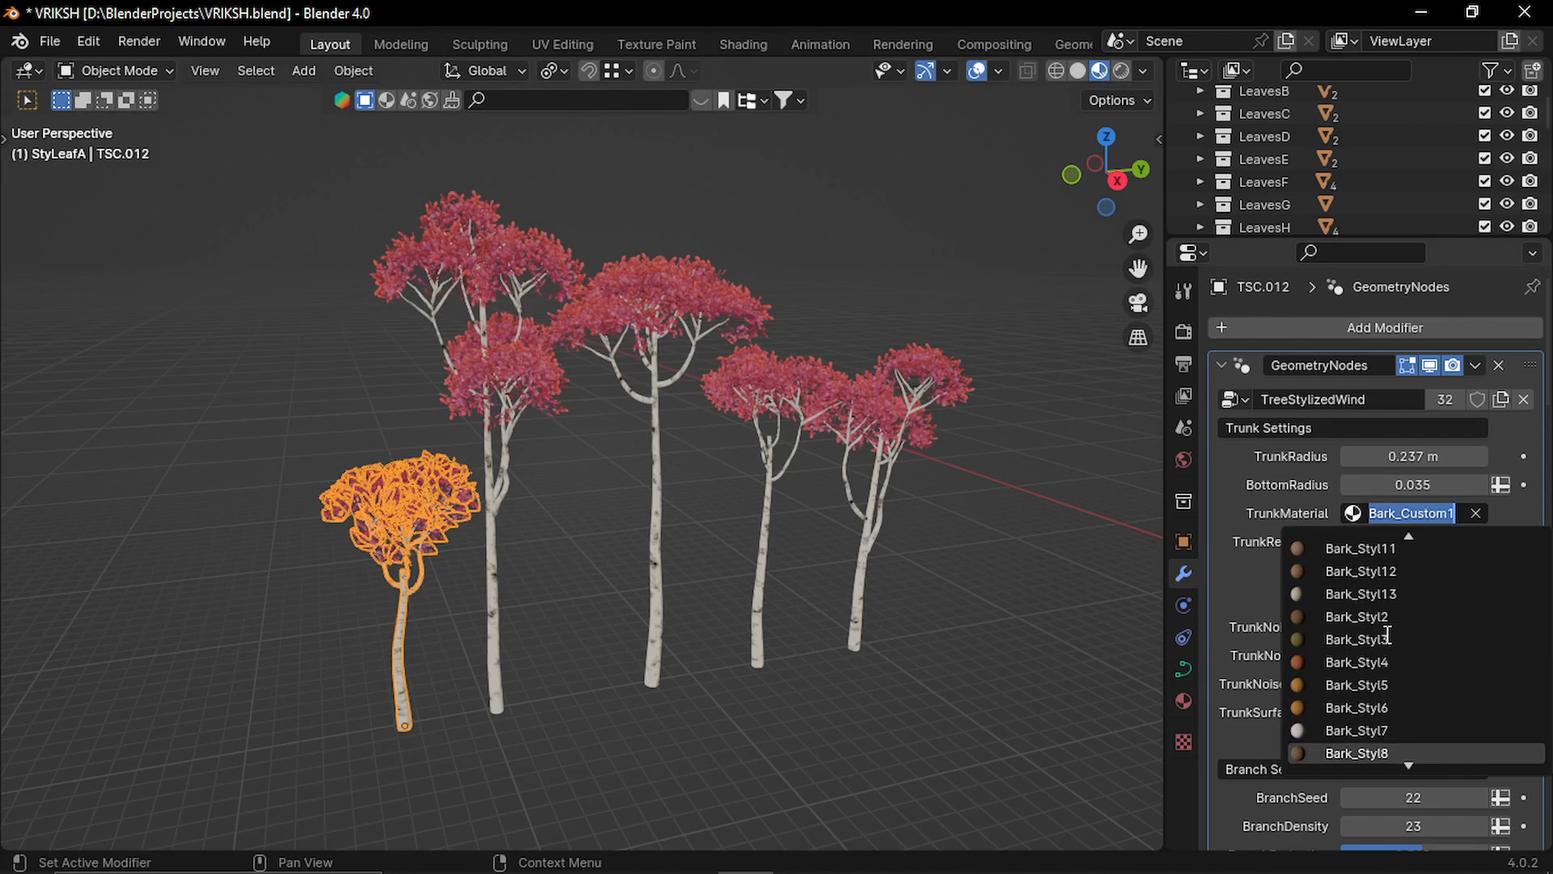
{"action": "left_click", "coordinate": [1395, 733]}
Set the trunk material of the tall double-crowned tree beside the smallest one to Bark_Styl7.
{"action": "left_click", "coordinate": [496, 580]}
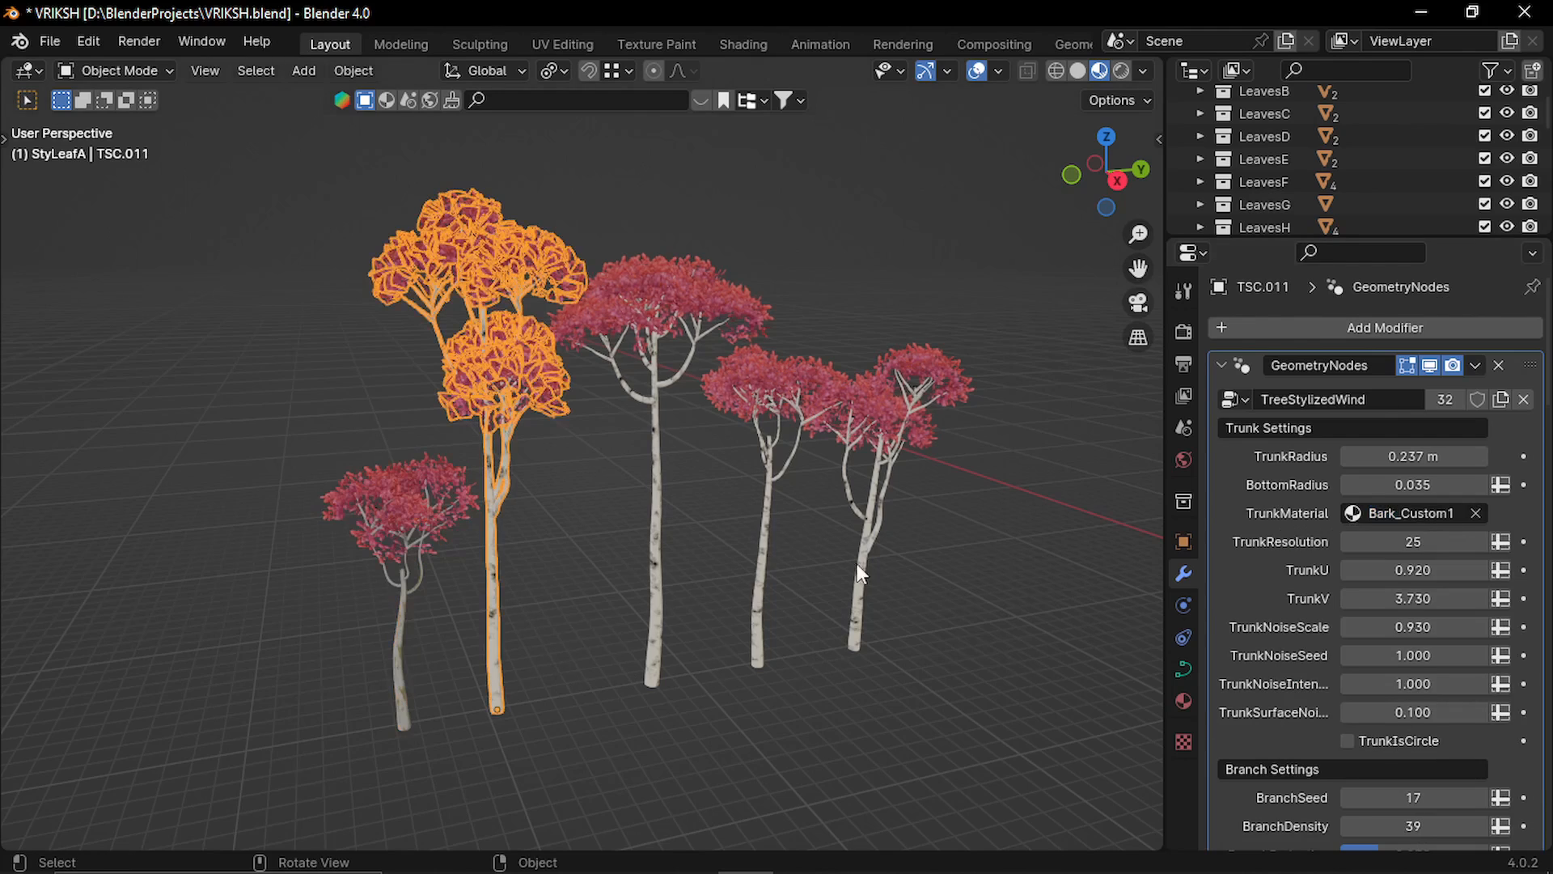
{"action": "left_click", "coordinate": [1389, 514]}
{"action": "scroll", "coordinate": [1383, 657], "scroll_direction": "down", "scroll_amount": 3}
{"action": "scroll", "coordinate": [1383, 657], "scroll_direction": "down", "scroll_amount": 3}
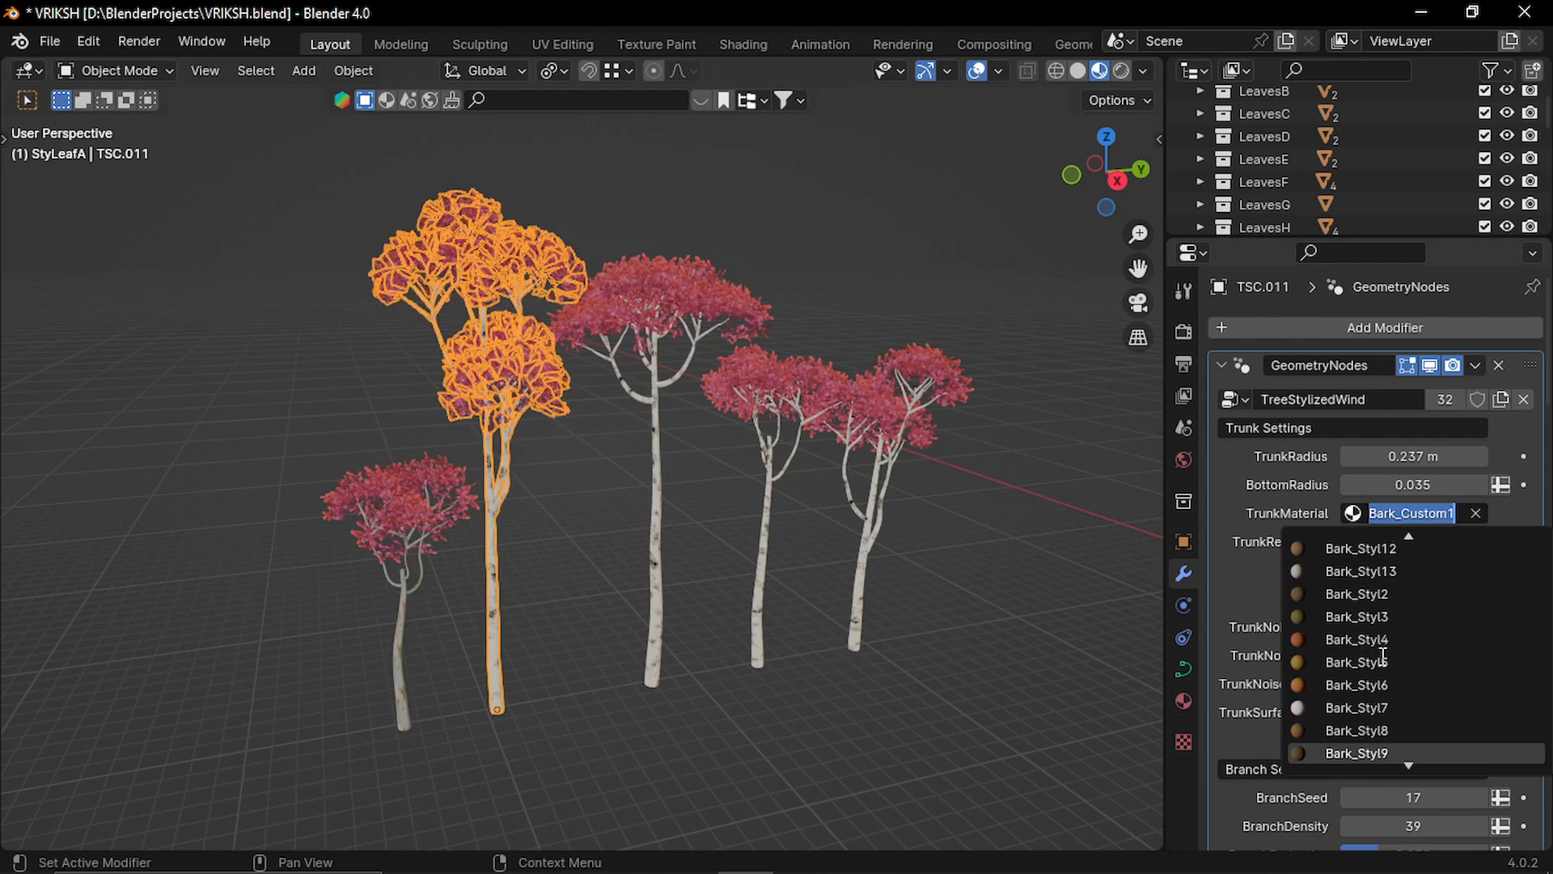
{"action": "left_click", "coordinate": [1385, 714]}
{"action": "left_click", "coordinate": [490, 649]}
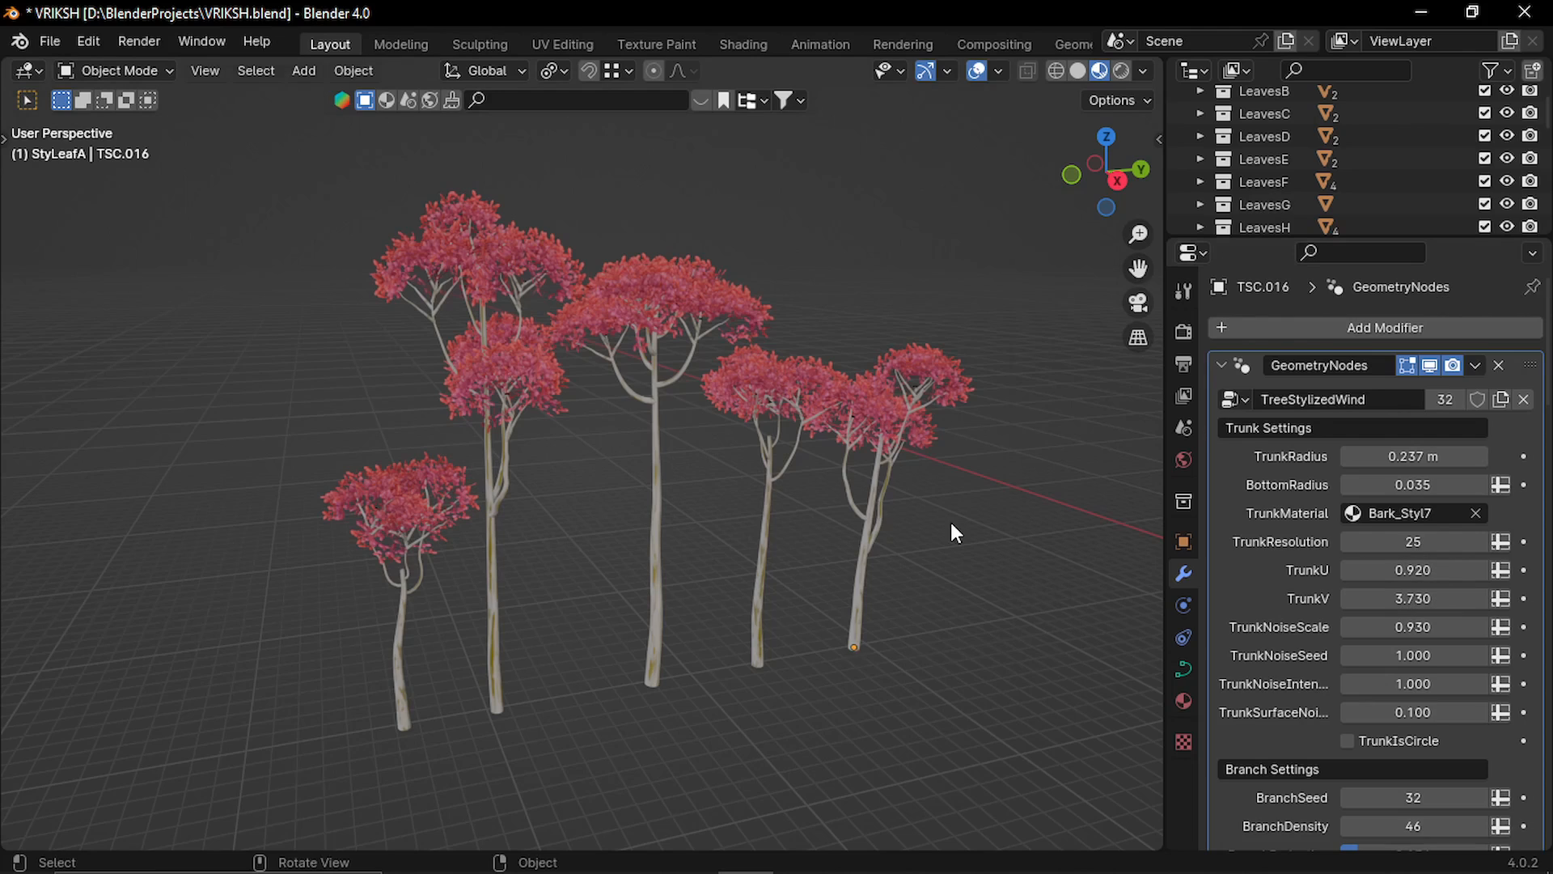
Copy all five trees and start a new file without saving the changes to VRIKSH.blend.
{"action": "left_click_drag", "start_coordinate": [967, 479], "coordinate": [394, 649]}
{"action": "key", "text": "ctrl+c"}
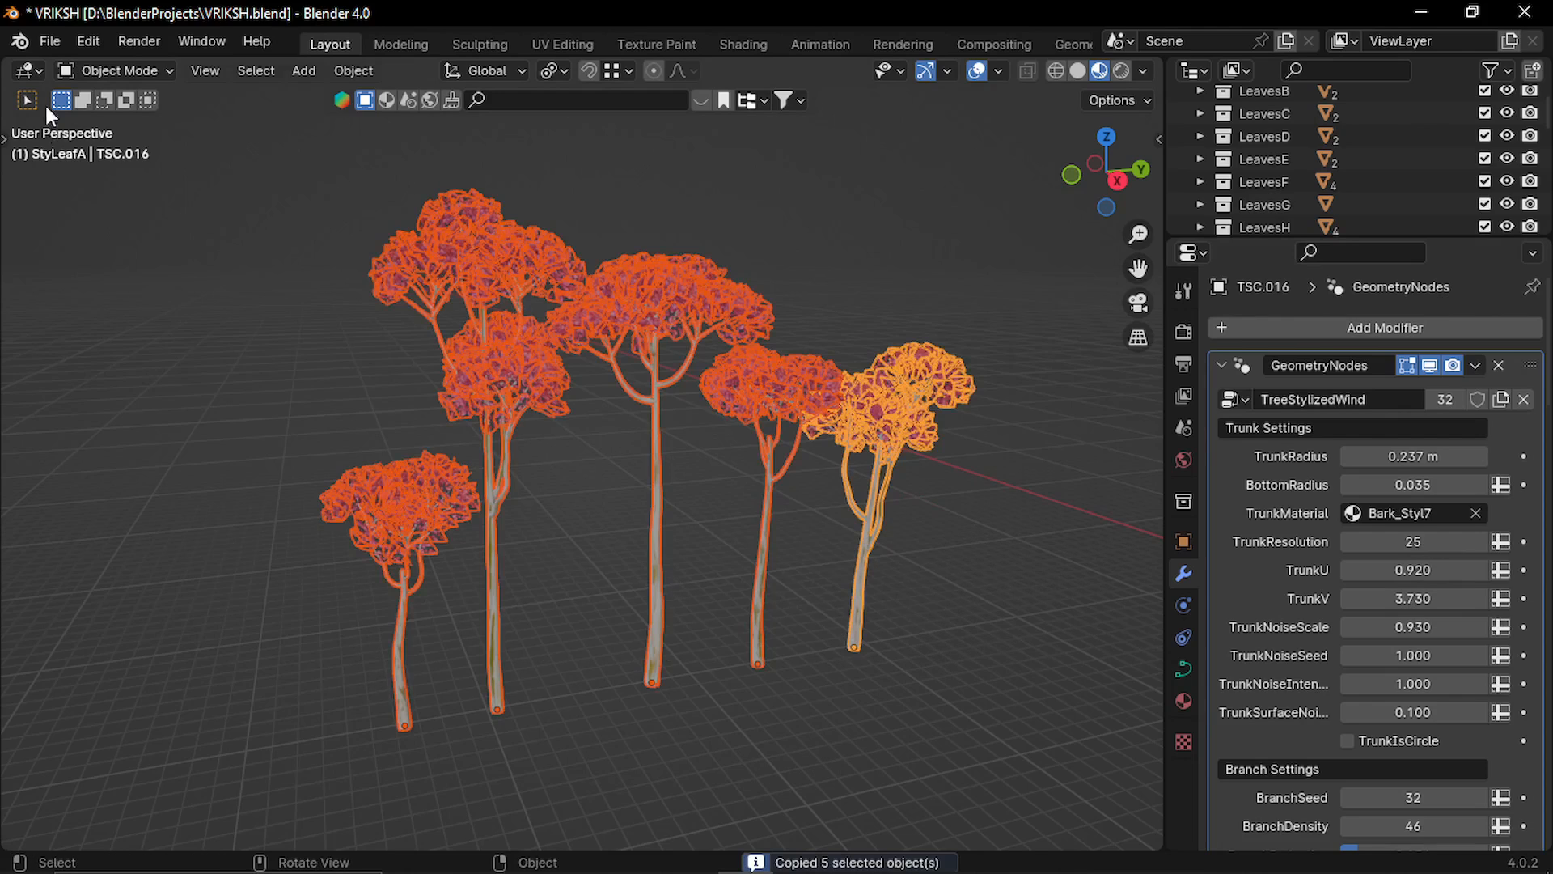
{"action": "left_click", "coordinate": [44, 42]}
{"action": "mouse_move", "coordinate": [150, 69]}
{"action": "left_click", "coordinate": [384, 66]}
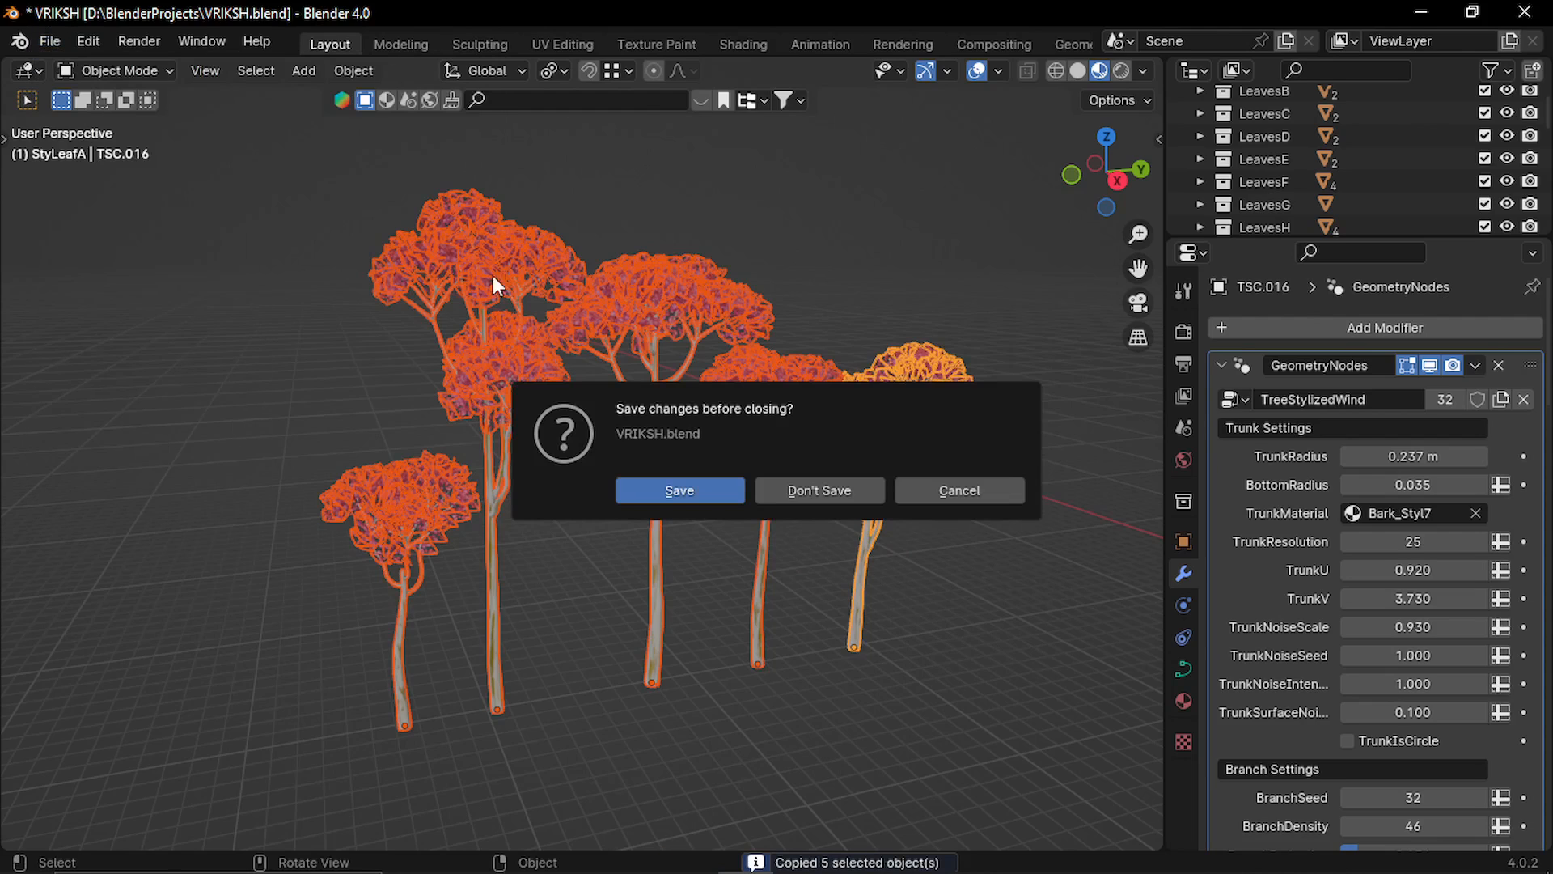
{"action": "left_click", "coordinate": [828, 482]}
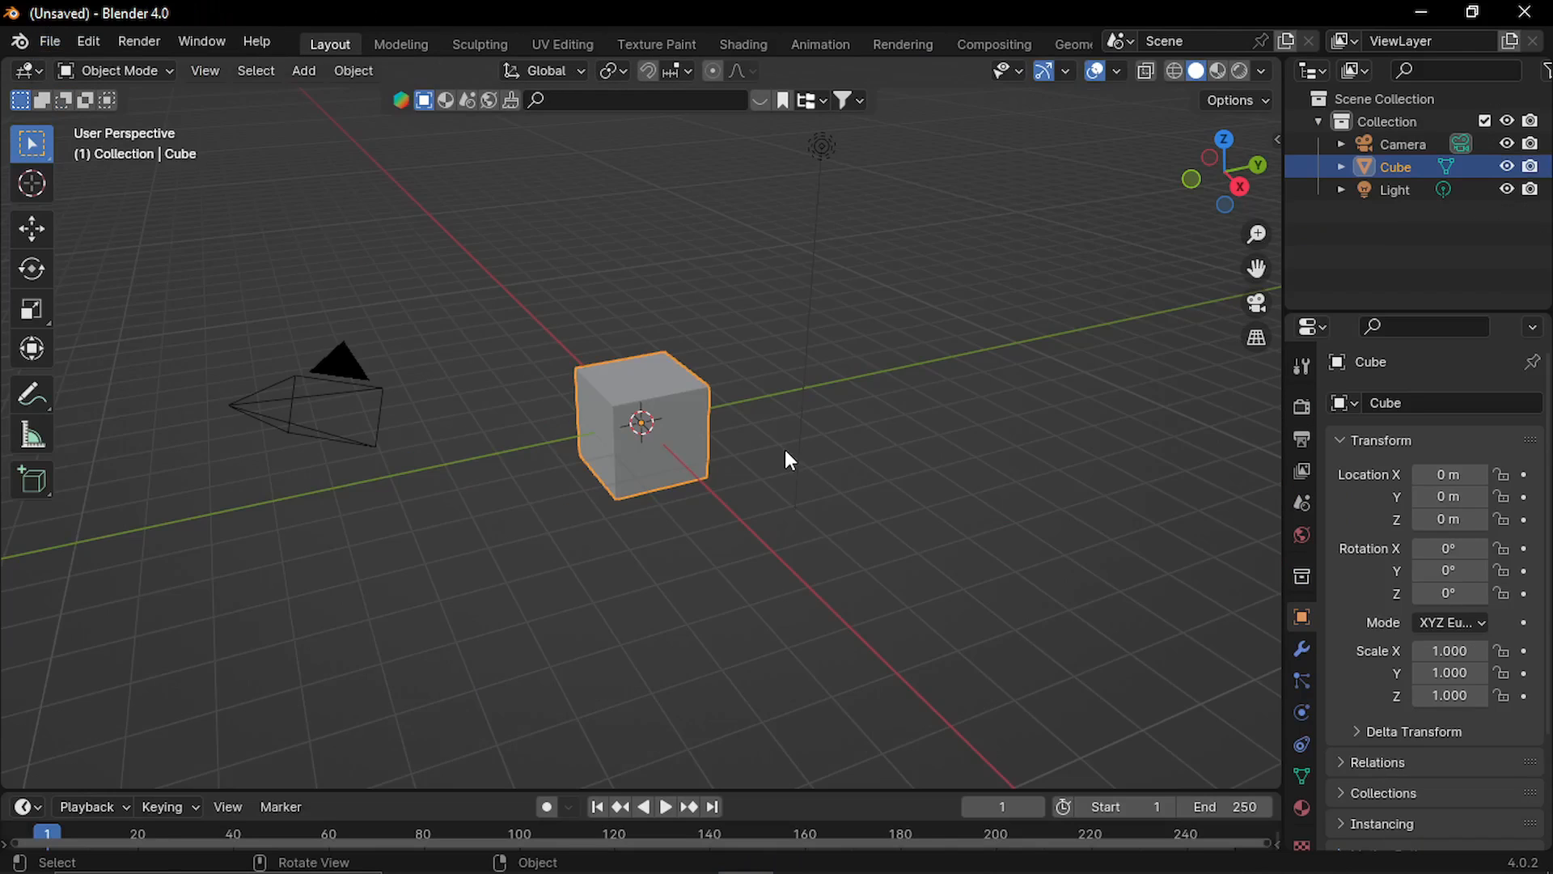
Paste the copied trees into the new scene and move them along the Y axis line to the world origin.
{"action": "key", "text": "ctrl+v"}
{"action": "scroll", "coordinate": [749, 476], "scroll_direction": "down", "scroll_amount": 8}
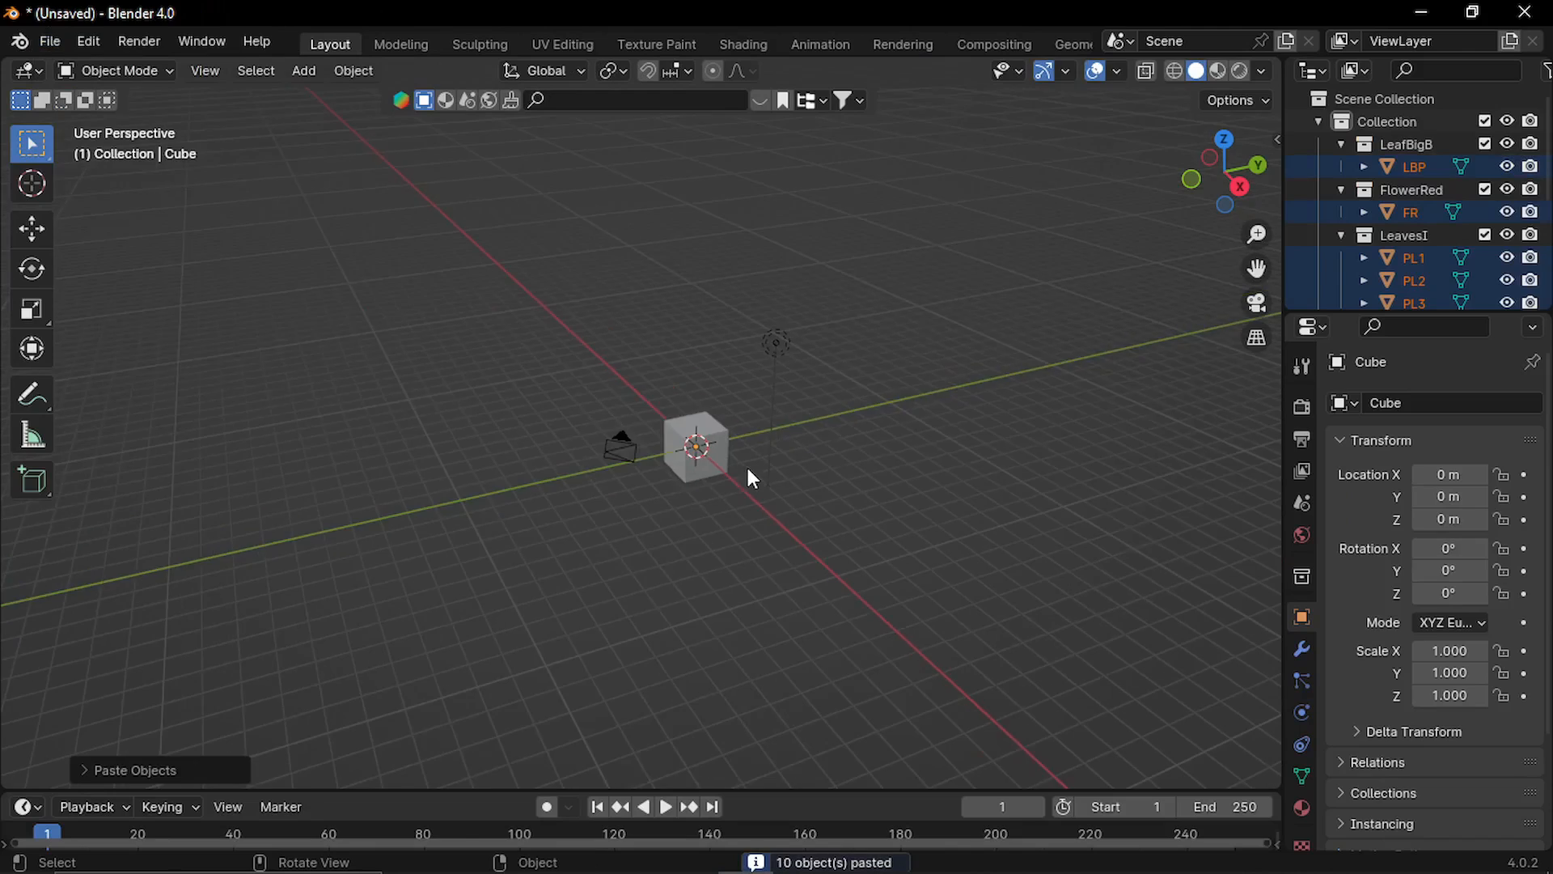
{"action": "key", "text": "g"}
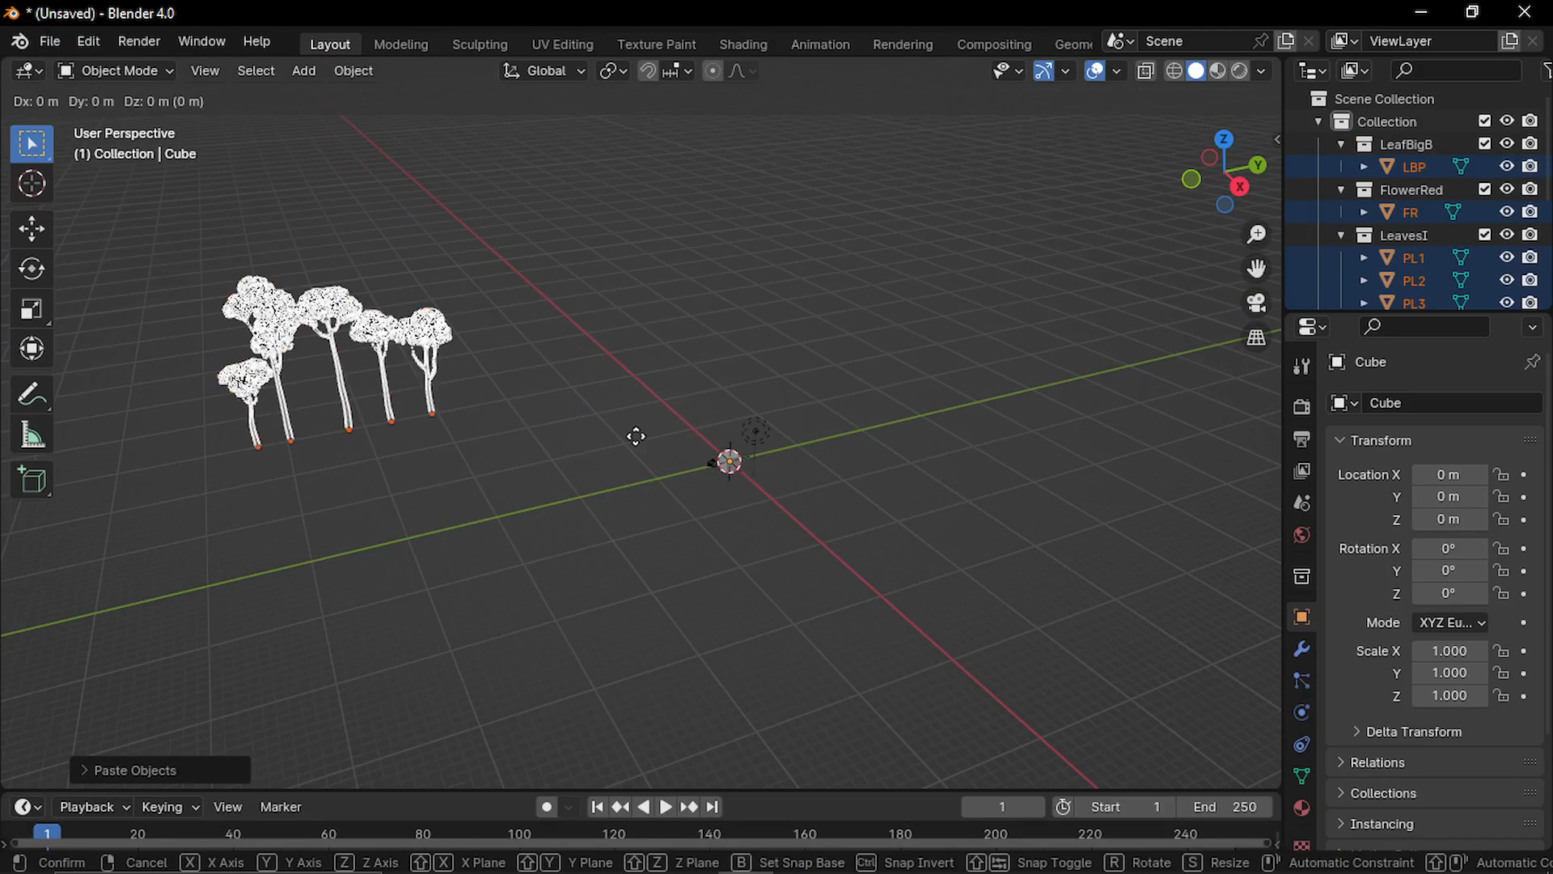
{"action": "left_click", "coordinate": [740, 615]}
{"action": "key", "text": "g"}
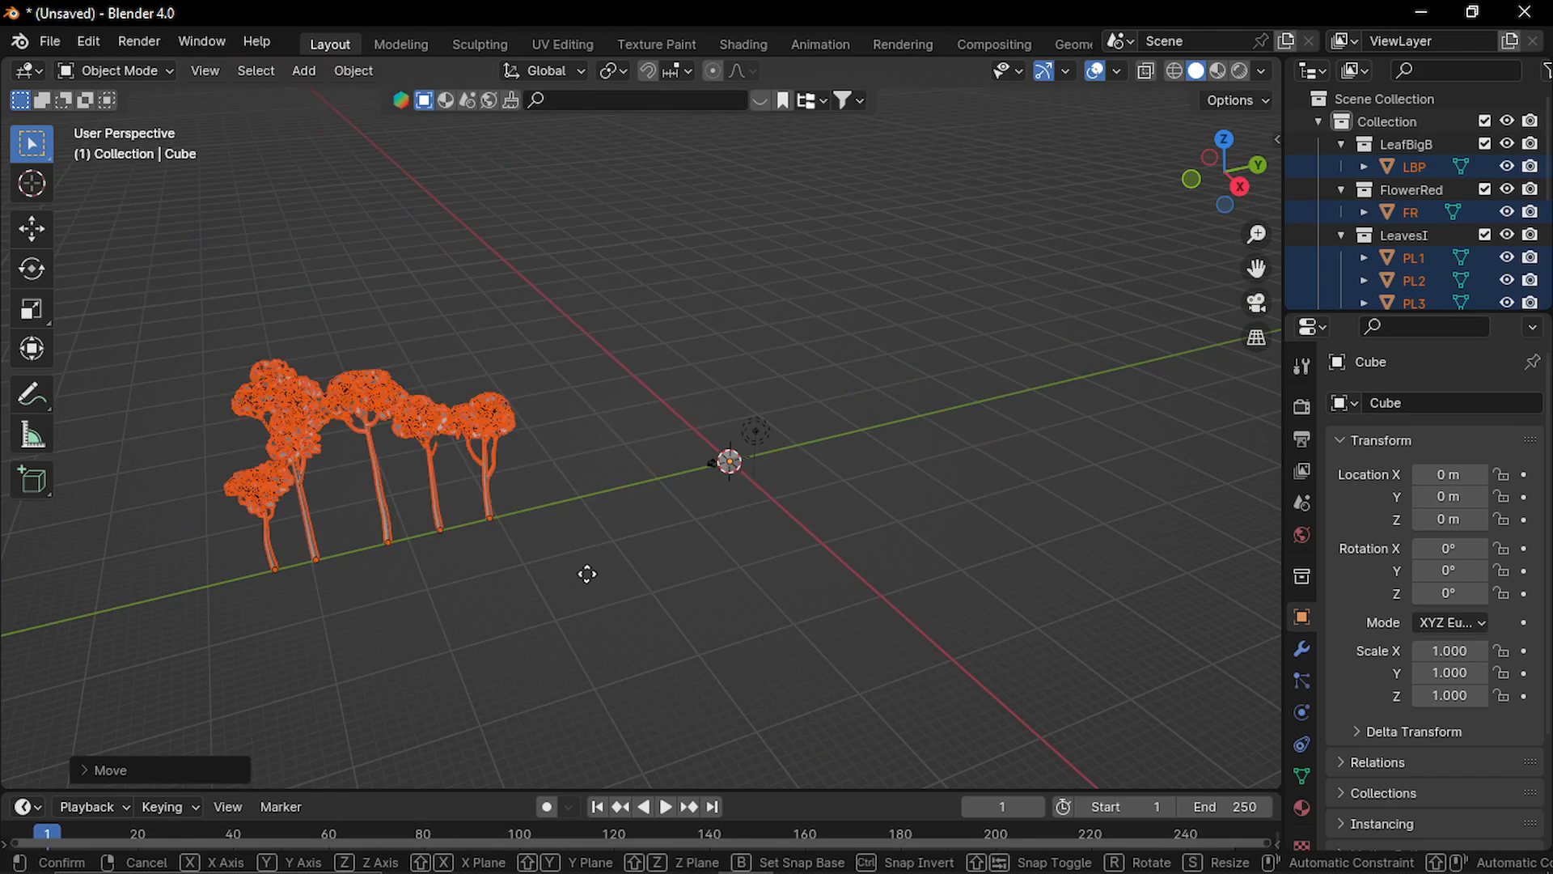
{"action": "left_click", "coordinate": [746, 503]}
{"action": "left_click", "coordinate": [743, 497]}
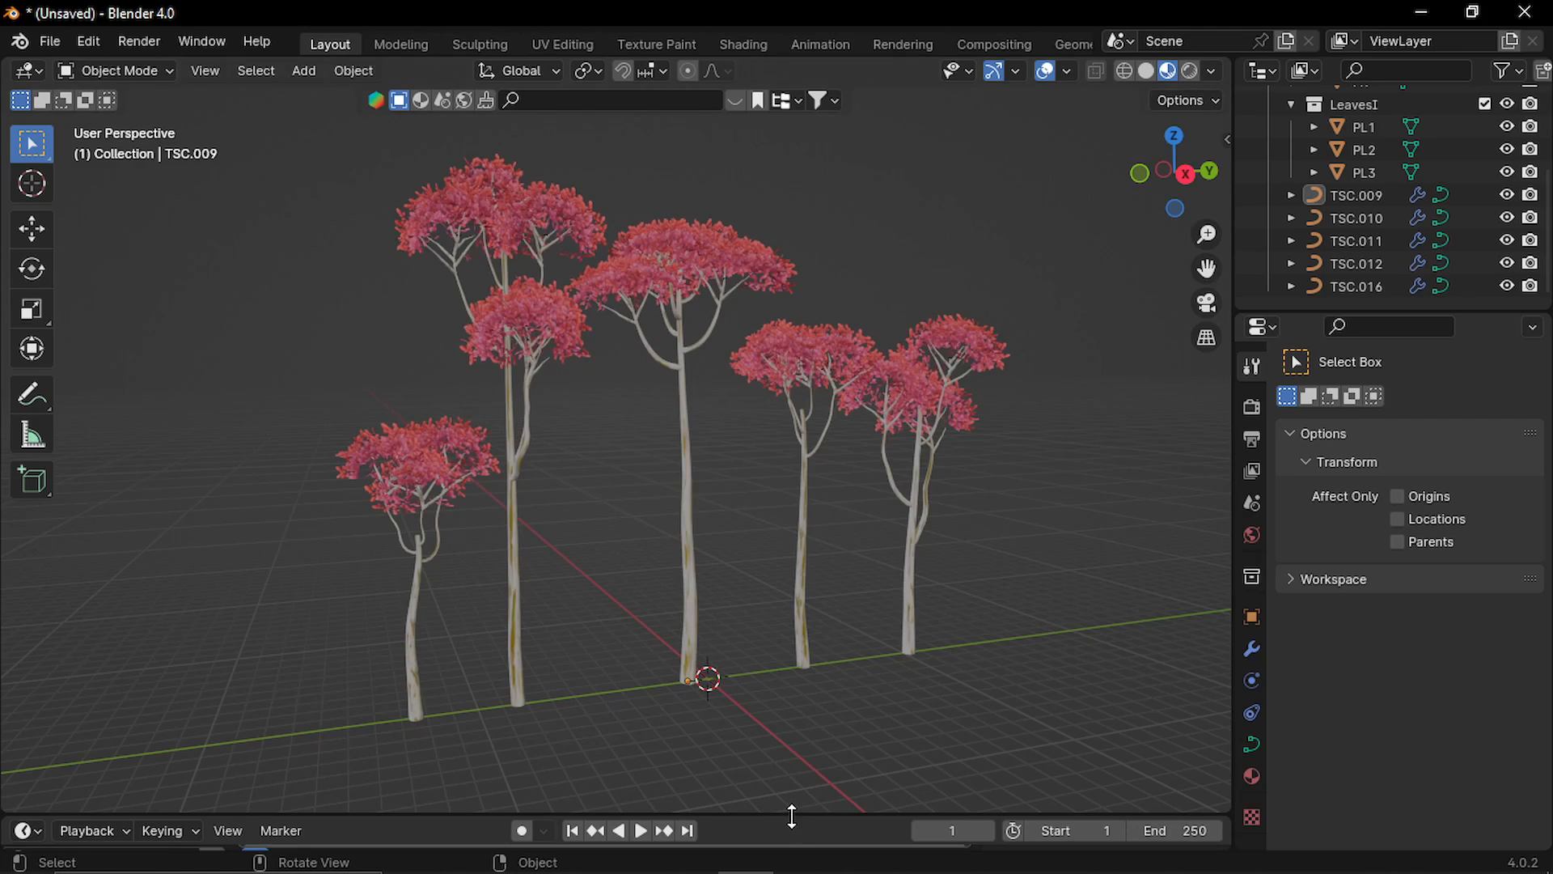
Select the middle tree and turn the timeline area into an enlarged Geometry Node Editor showing its TreeStylizedWind node group.
{"action": "left_click_drag", "start_coordinate": [791, 816], "coordinate": [789, 701]}
{"action": "left_click", "coordinate": [684, 493]}
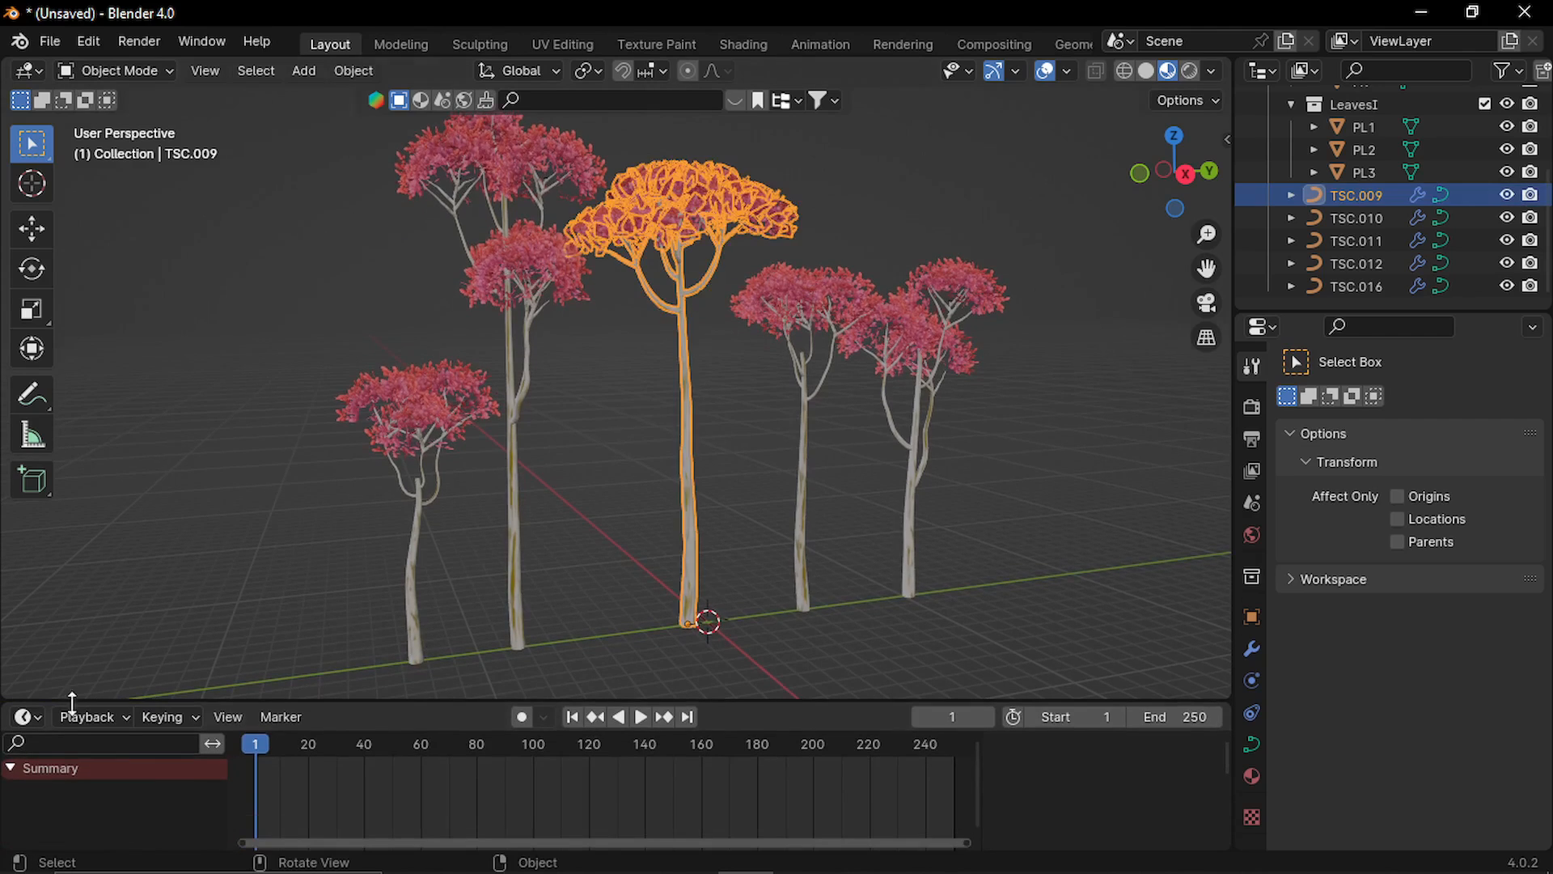
{"action": "left_click", "coordinate": [34, 718]}
{"action": "left_click", "coordinate": [124, 614]}
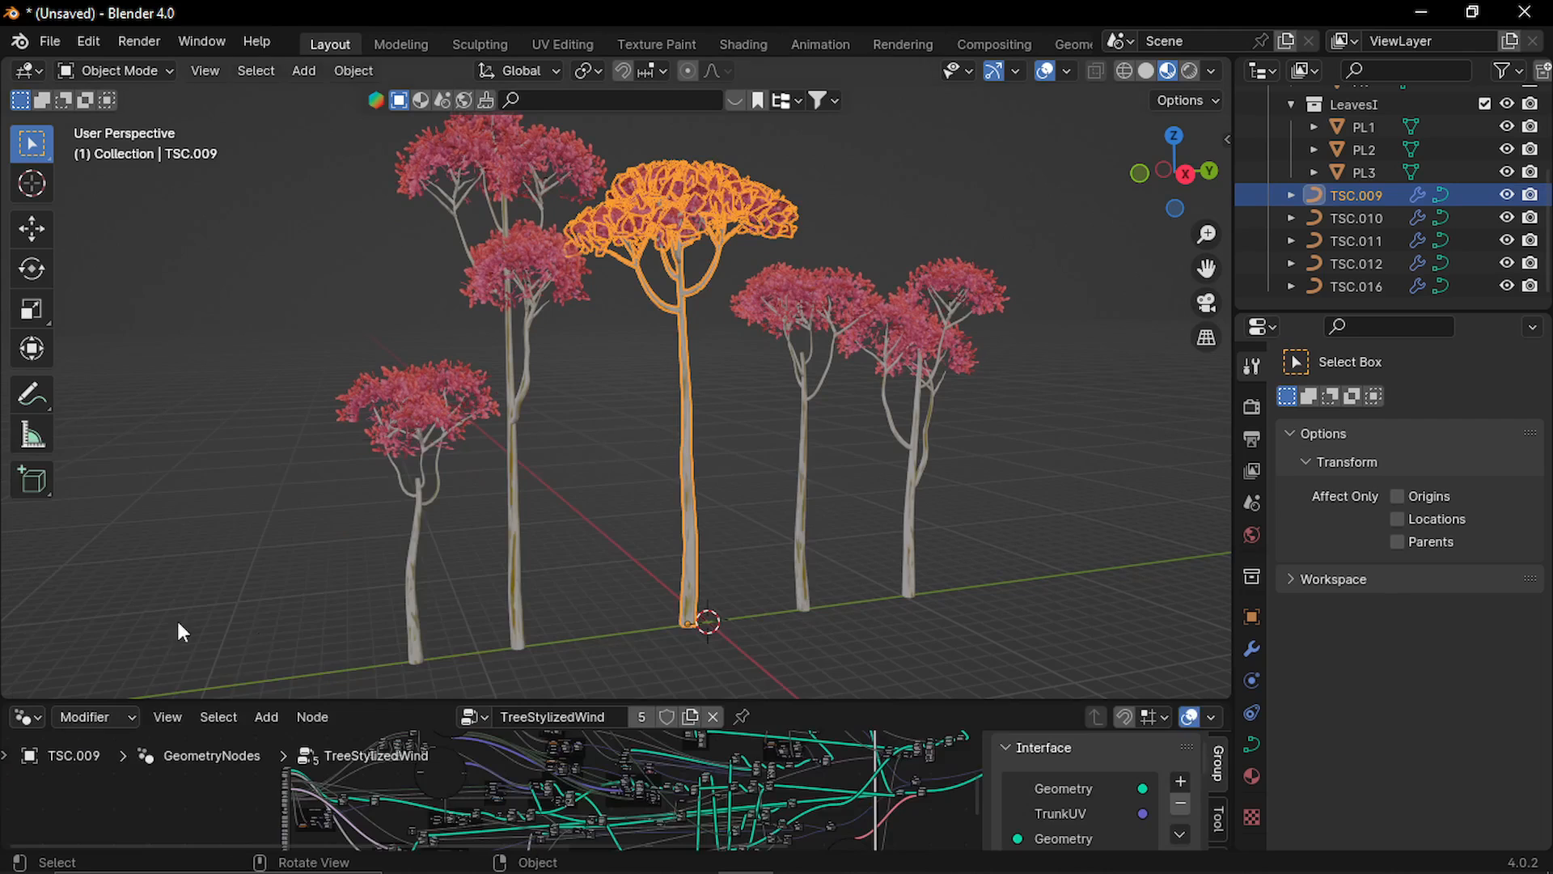
{"action": "left_click_drag", "start_coordinate": [734, 701], "coordinate": [735, 482]}
Insert a Realize Instances node between the final Join Geometry node and the Group Output.
{"action": "middle_click_drag", "start_coordinate": [866, 623], "coordinate": [583, 634]}
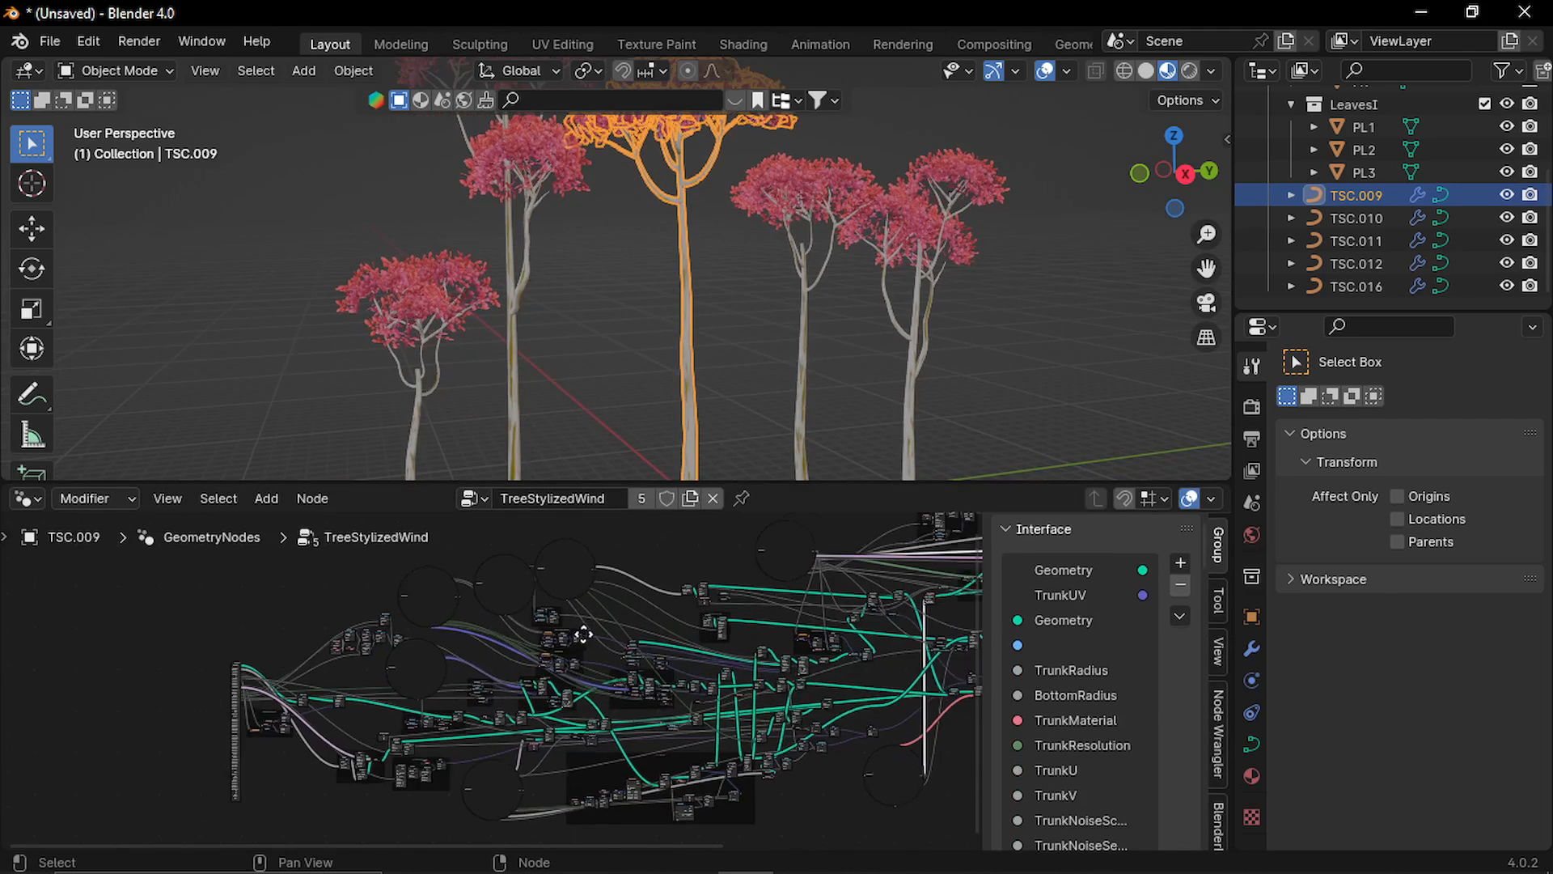
{"action": "scroll", "coordinate": [580, 647], "scroll_direction": "up", "scroll_amount": 1}
{"action": "middle_click_drag", "start_coordinate": [971, 603], "coordinate": [407, 649]}
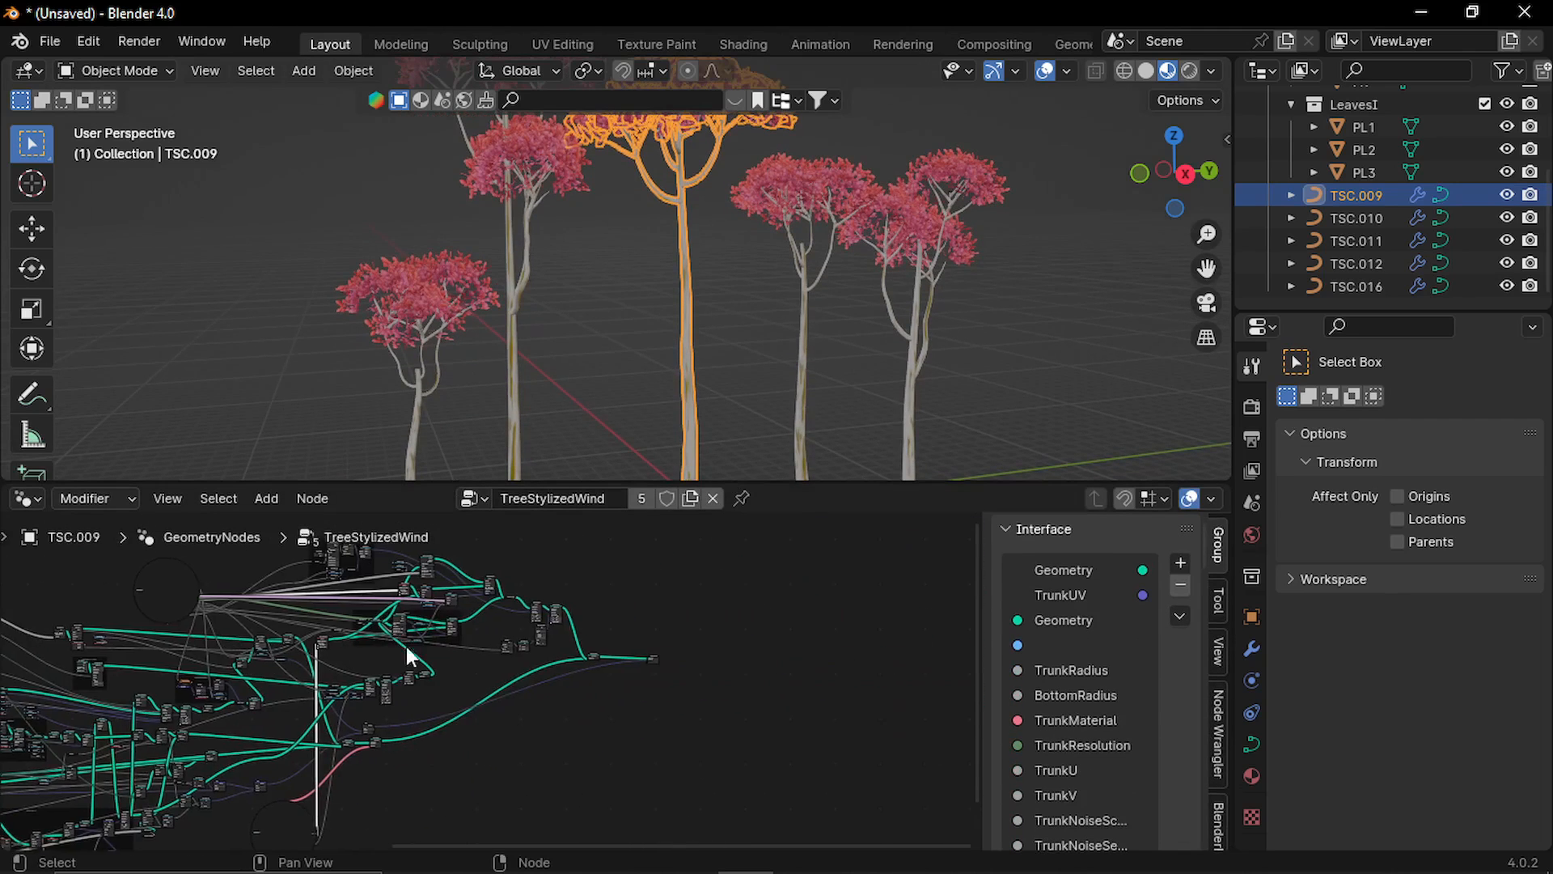
{"action": "scroll", "coordinate": [506, 671], "scroll_direction": "up", "scroll_amount": 8}
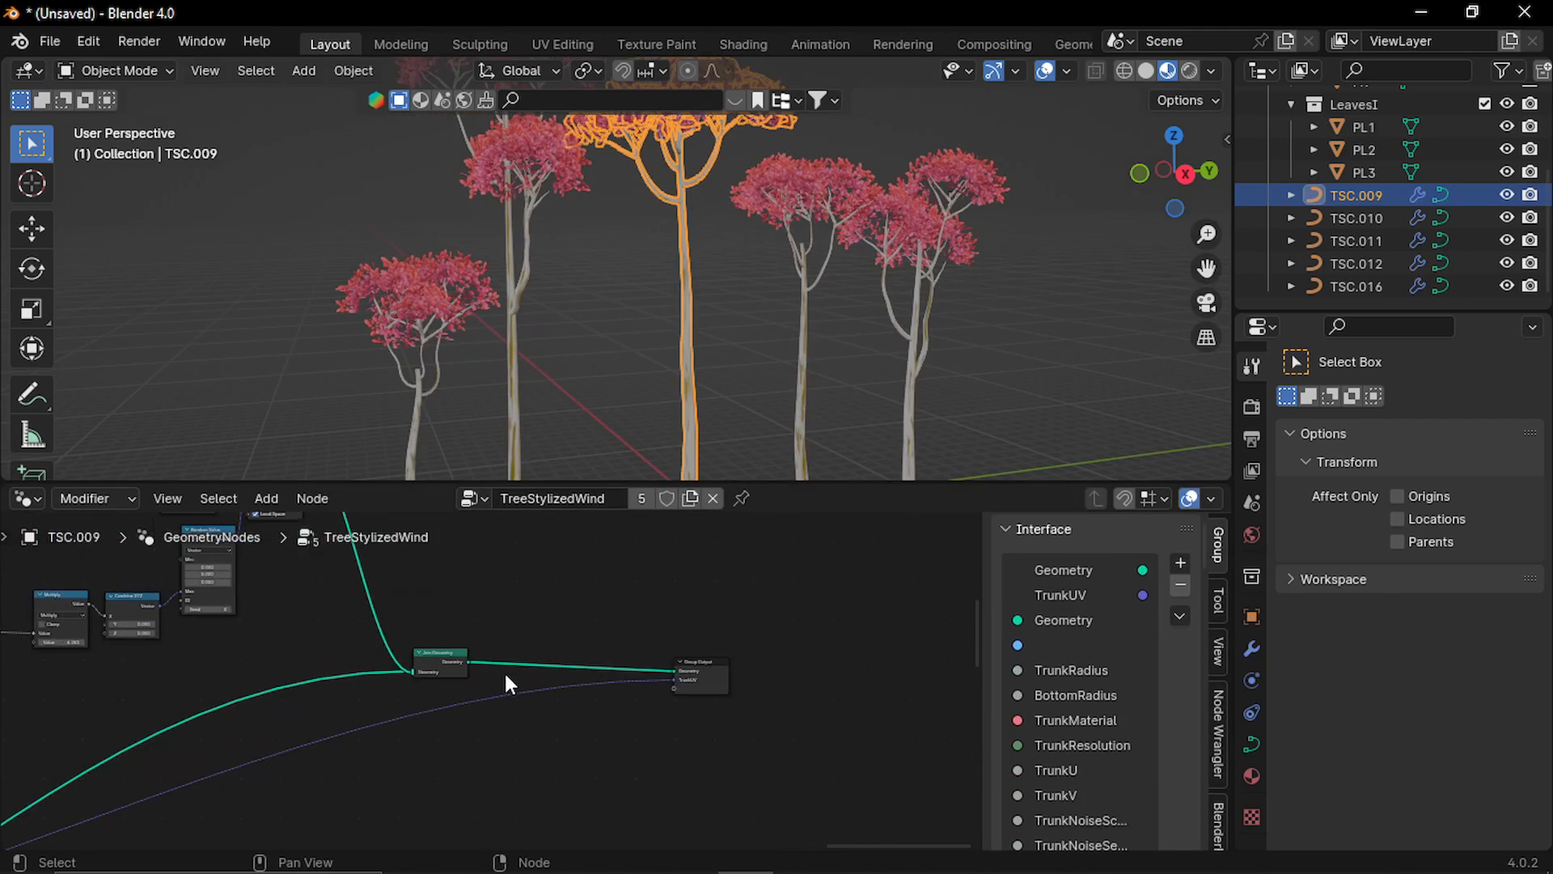
{"action": "scroll", "coordinate": [505, 672], "scroll_direction": "up", "scroll_amount": 9}
{"action": "middle_click_drag", "start_coordinate": [575, 617], "coordinate": [492, 640]}
{"action": "scroll", "coordinate": [375, 681], "scroll_direction": "up", "scroll_amount": 1}
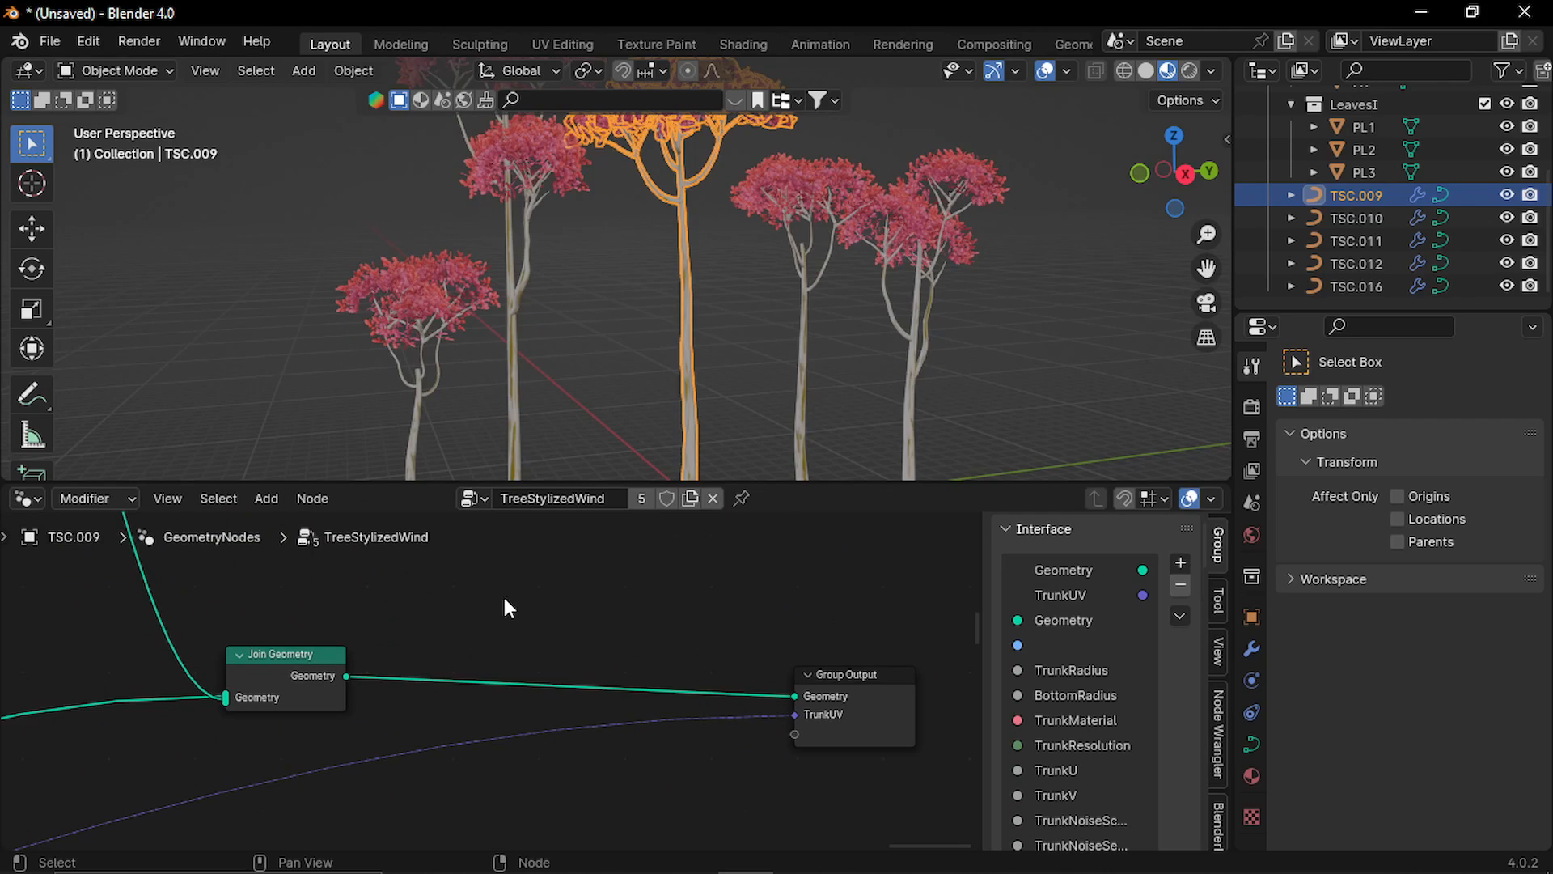
{"action": "key", "text": "shift+a"}
{"action": "left_click", "coordinate": [466, 428]}
{"action": "type", "text": "re"}
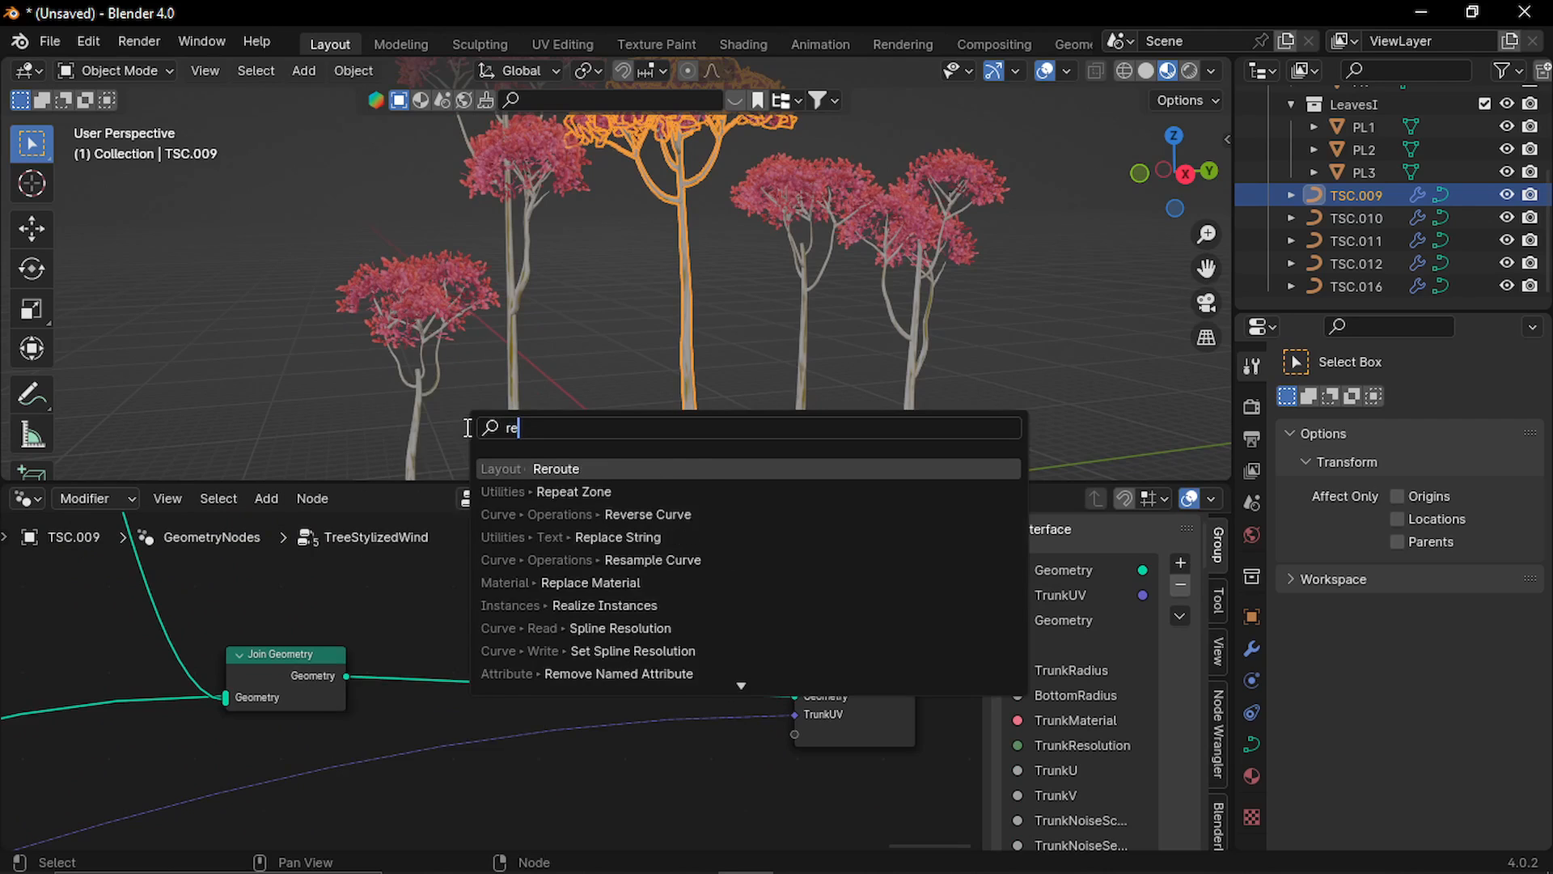
{"action": "type", "text": "a"}
{"action": "key", "text": "Return"}
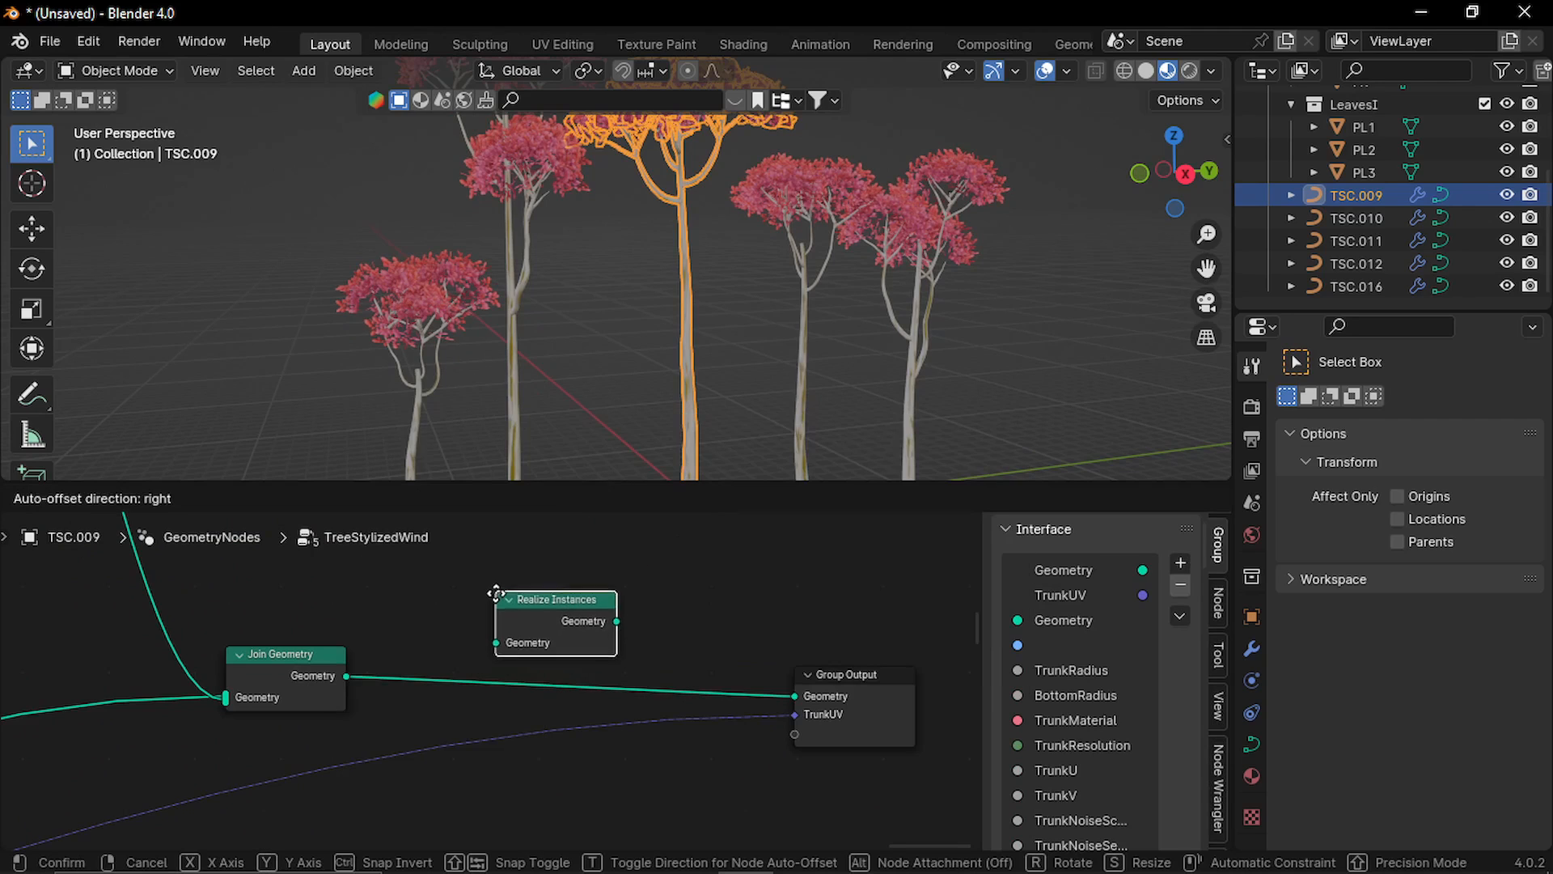
{"action": "left_click", "coordinate": [477, 645]}
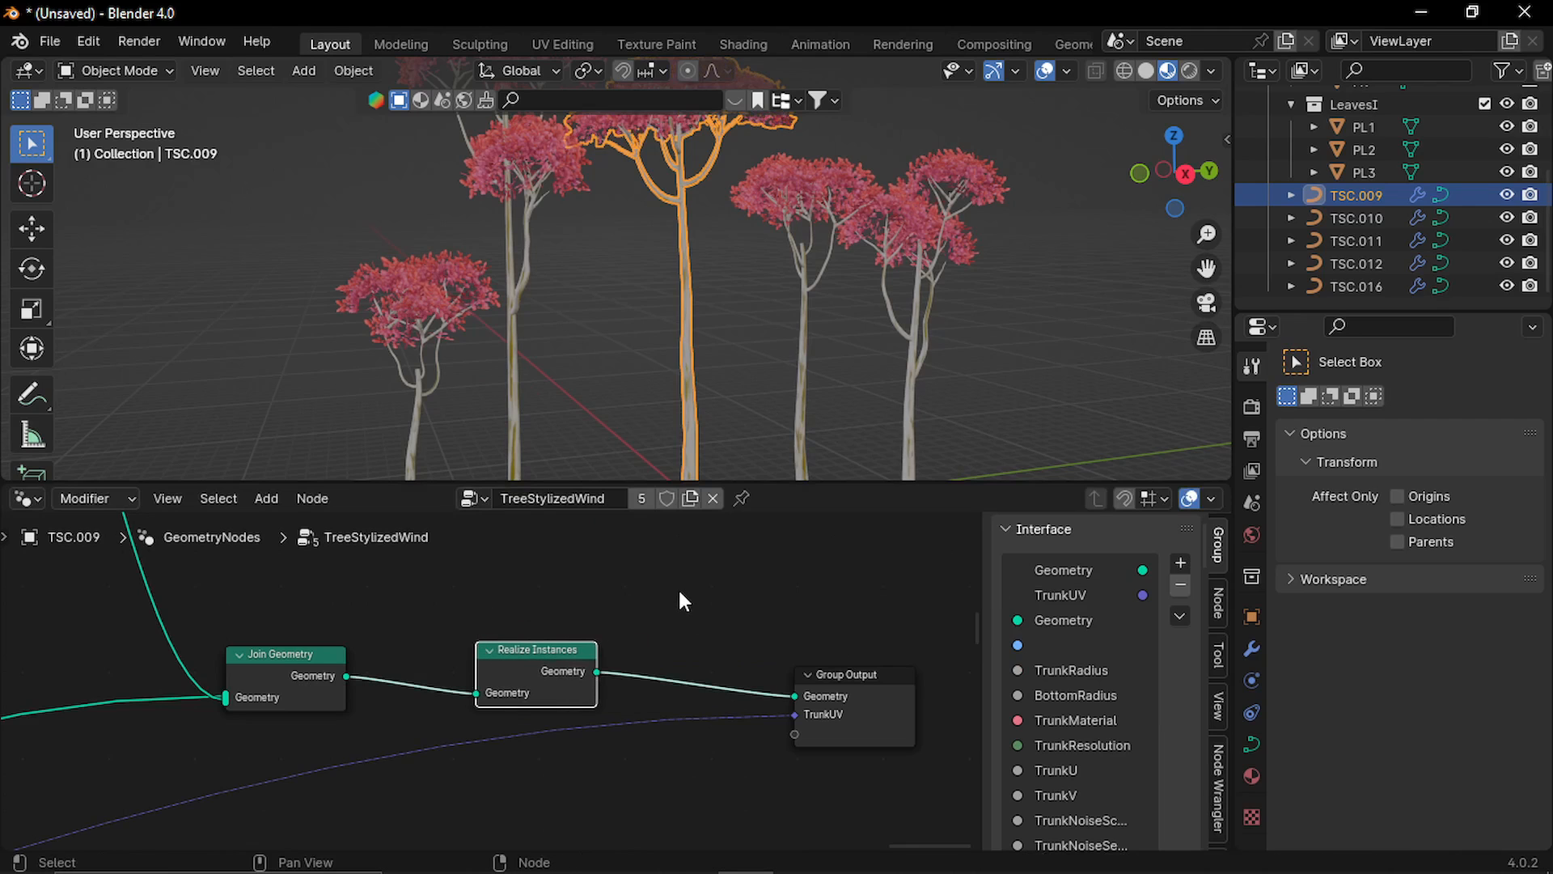
Shrink the node editor to enlarge the viewport and convert the middle tree to a mesh.
{"action": "left_click_drag", "start_coordinate": [784, 484], "coordinate": [785, 769]}
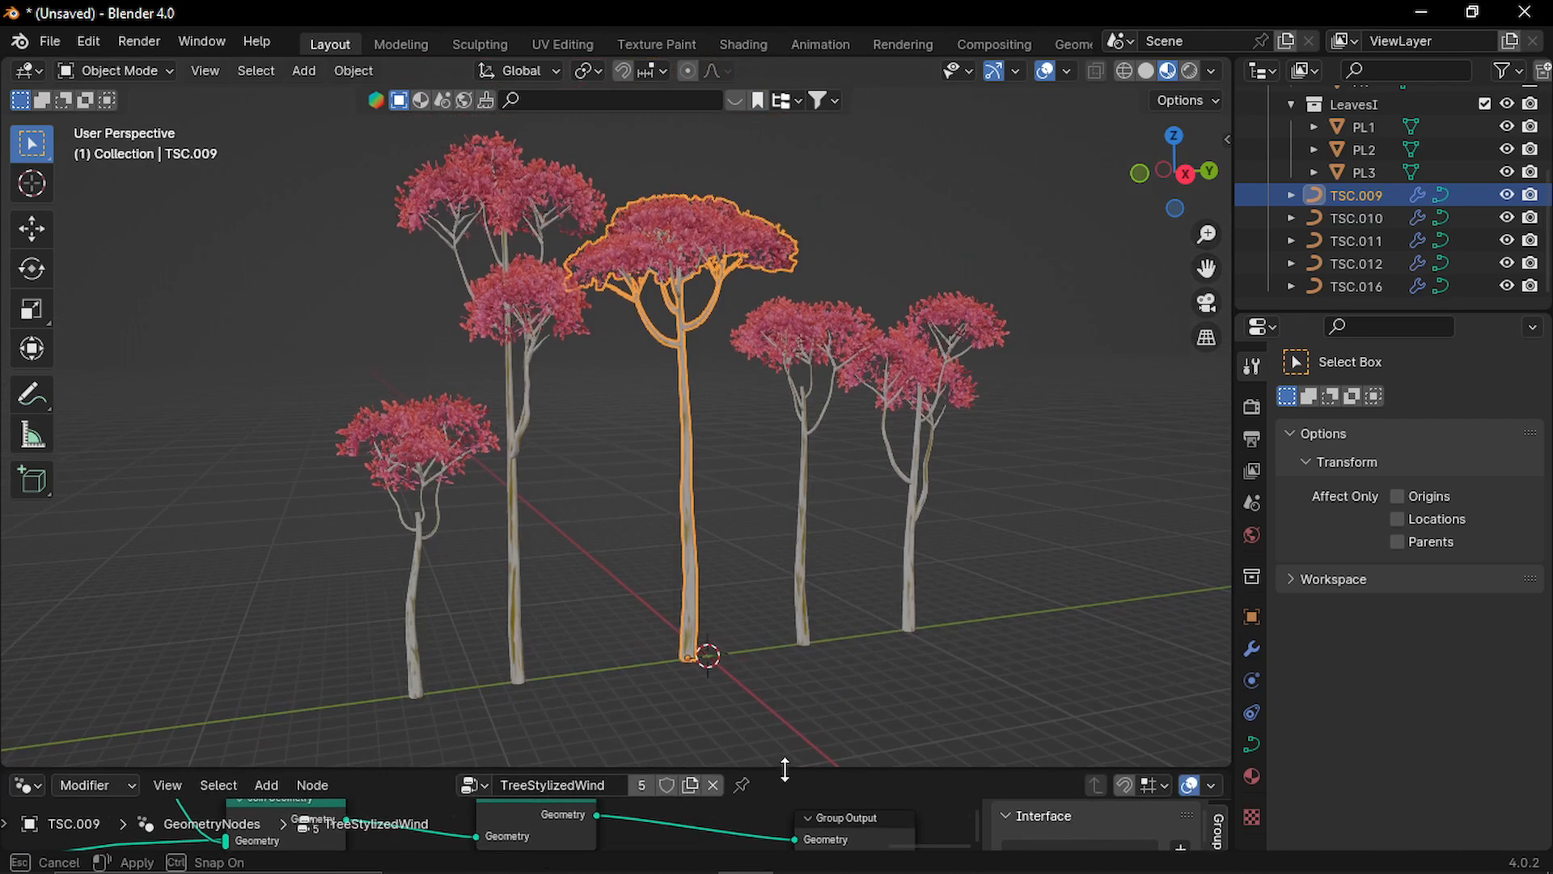
{"action": "left_click", "coordinate": [712, 465]}
{"action": "left_click", "coordinate": [679, 280]}
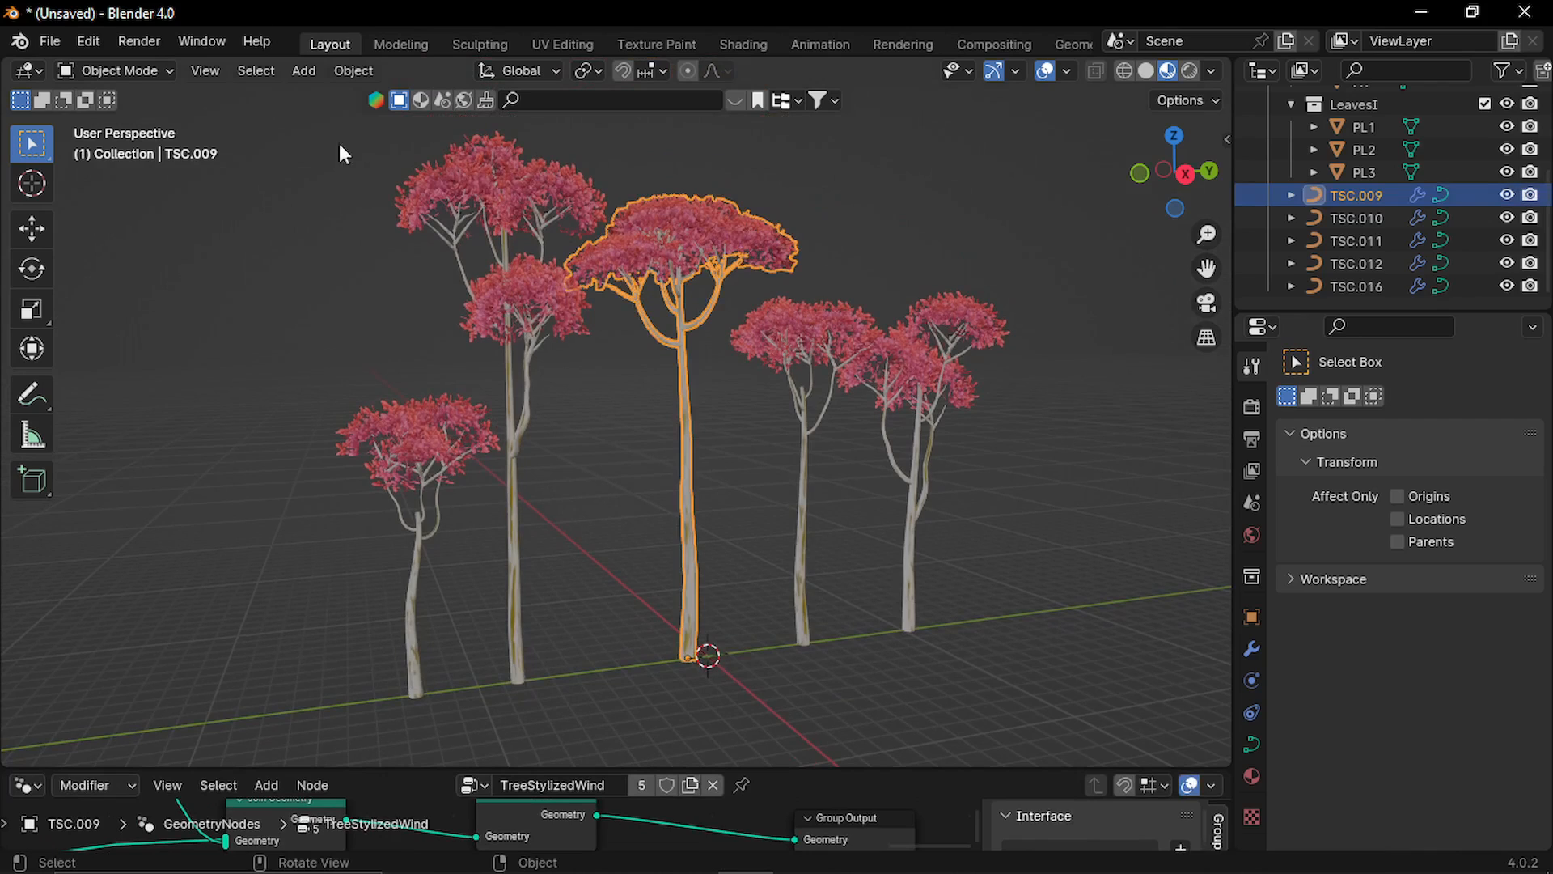
{"action": "left_click", "coordinate": [348, 71]}
{"action": "mouse_move", "coordinate": [457, 727]}
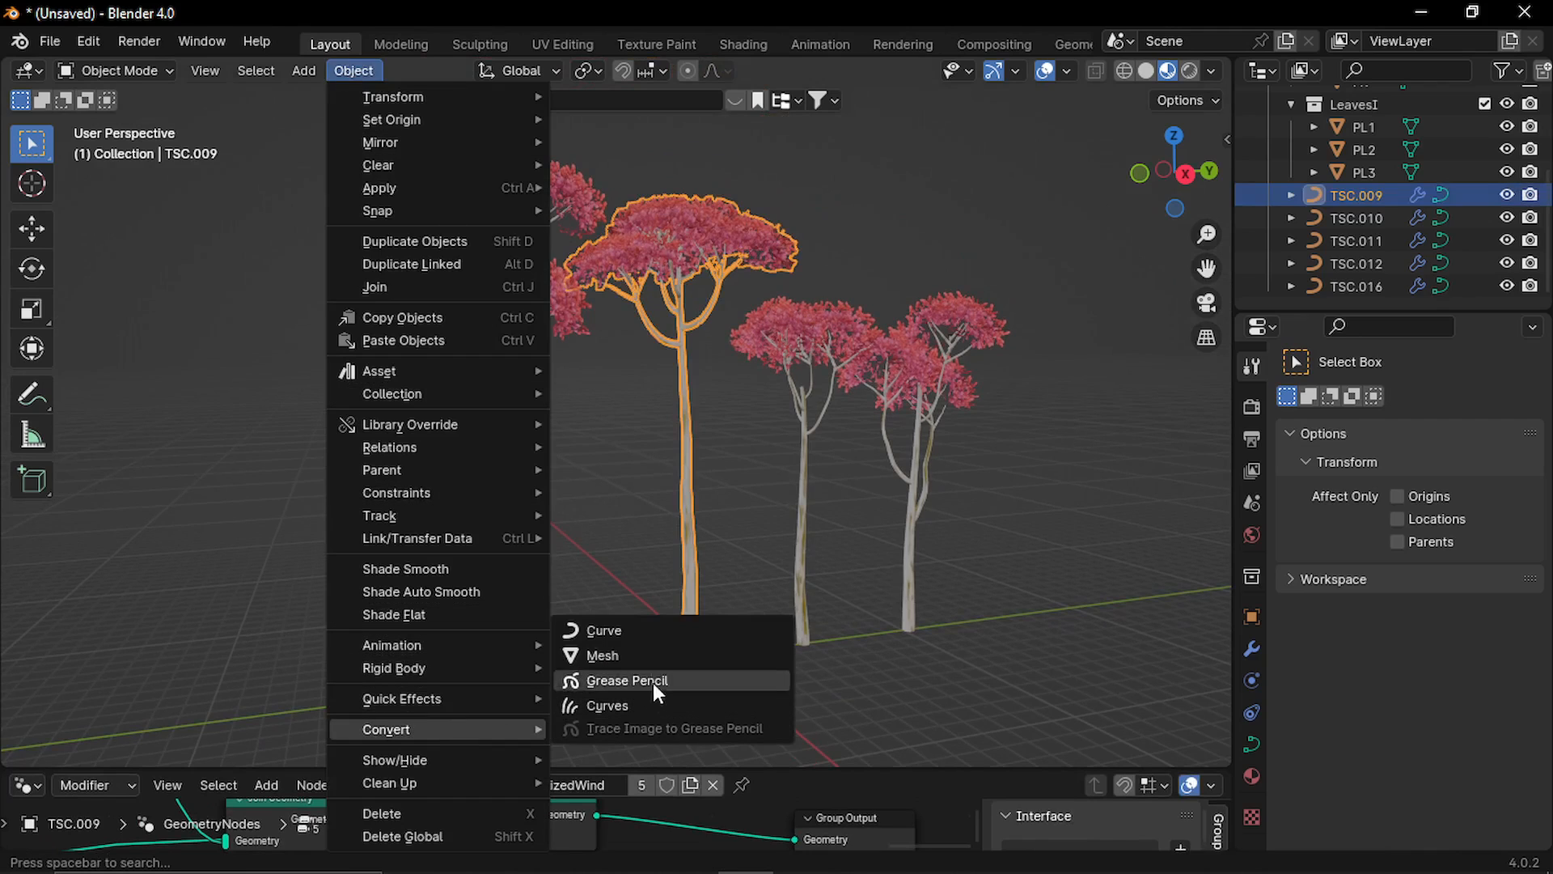
{"action": "left_click", "coordinate": [658, 652]}
{"action": "left_click", "coordinate": [655, 454]}
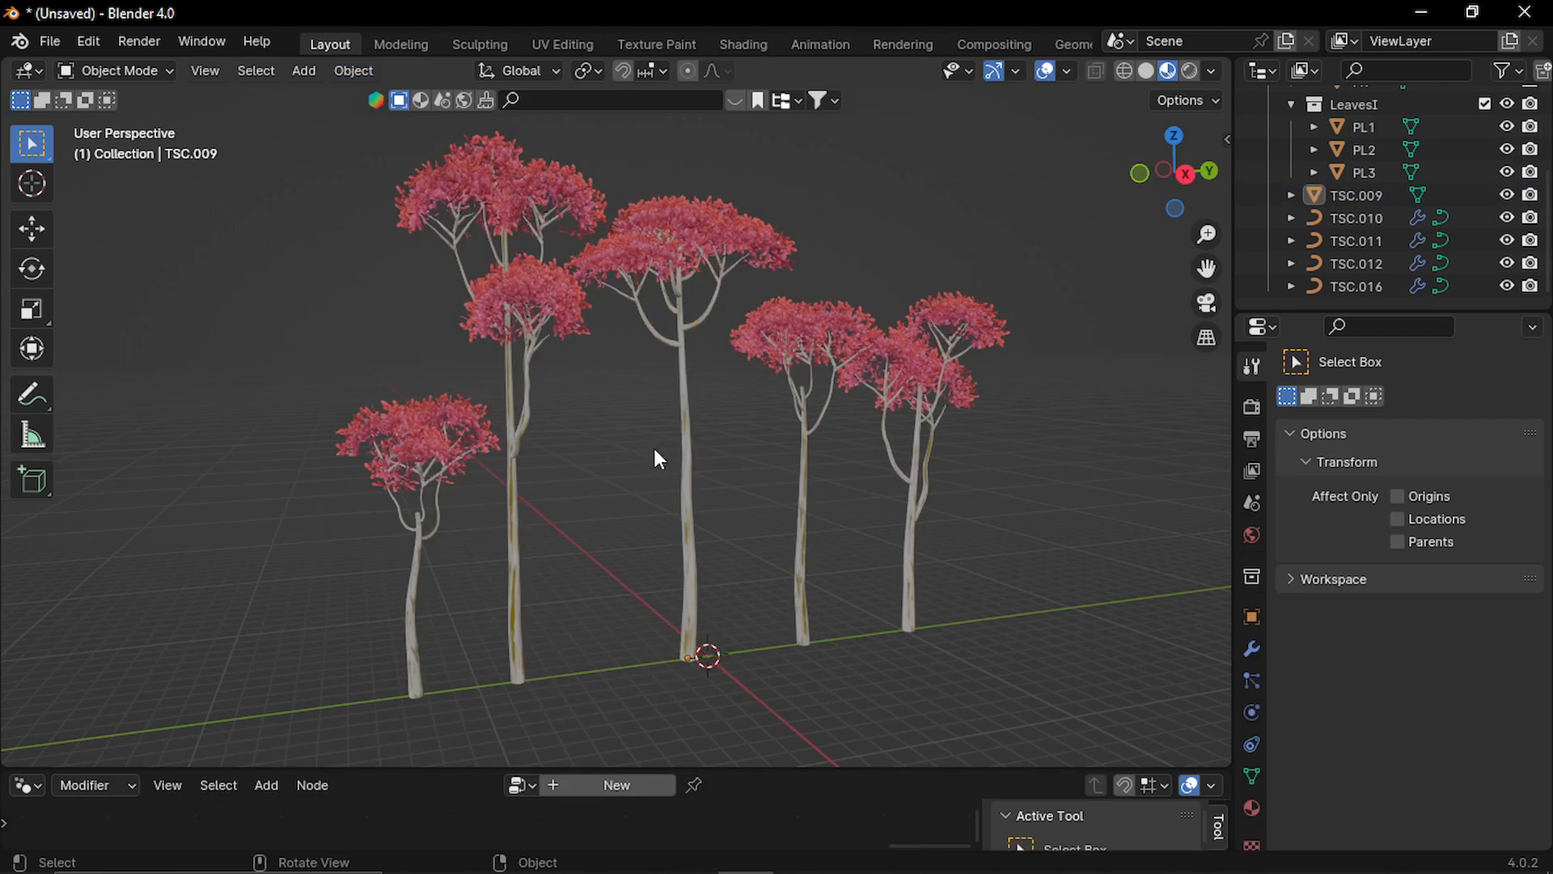
Examine the converted tree's mesh in Edit Mode and return to Object Mode.
{"action": "left_click", "coordinate": [695, 487]}
{"action": "key", "text": "Tab"}
{"action": "middle_click_drag", "start_coordinate": [752, 523], "coordinate": [735, 450]}
{"action": "left_click", "coordinate": [752, 502]}
{"action": "scroll", "coordinate": [722, 444], "scroll_direction": "up", "scroll_amount": 2}
{"action": "key", "text": "Tab"}
{"action": "left_click", "coordinate": [736, 487]}
{"action": "scroll", "coordinate": [736, 486], "scroll_direction": "down", "scroll_amount": 1}
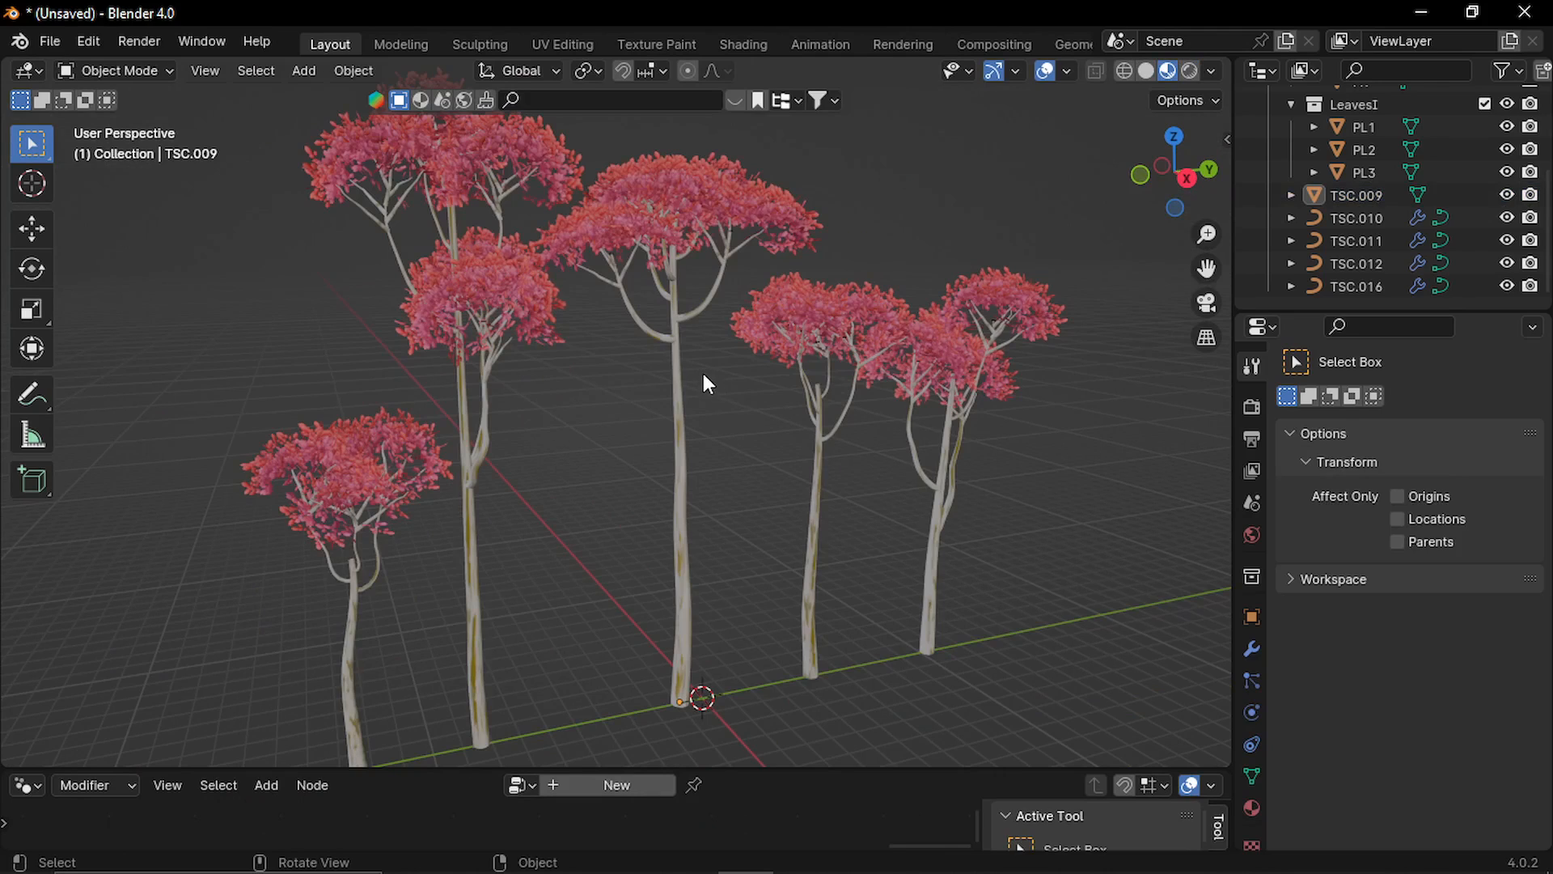
Remove the empty material slot from the converted middle tree.
{"action": "left_click", "coordinate": [694, 213]}
{"action": "left_click", "coordinate": [1250, 805]}
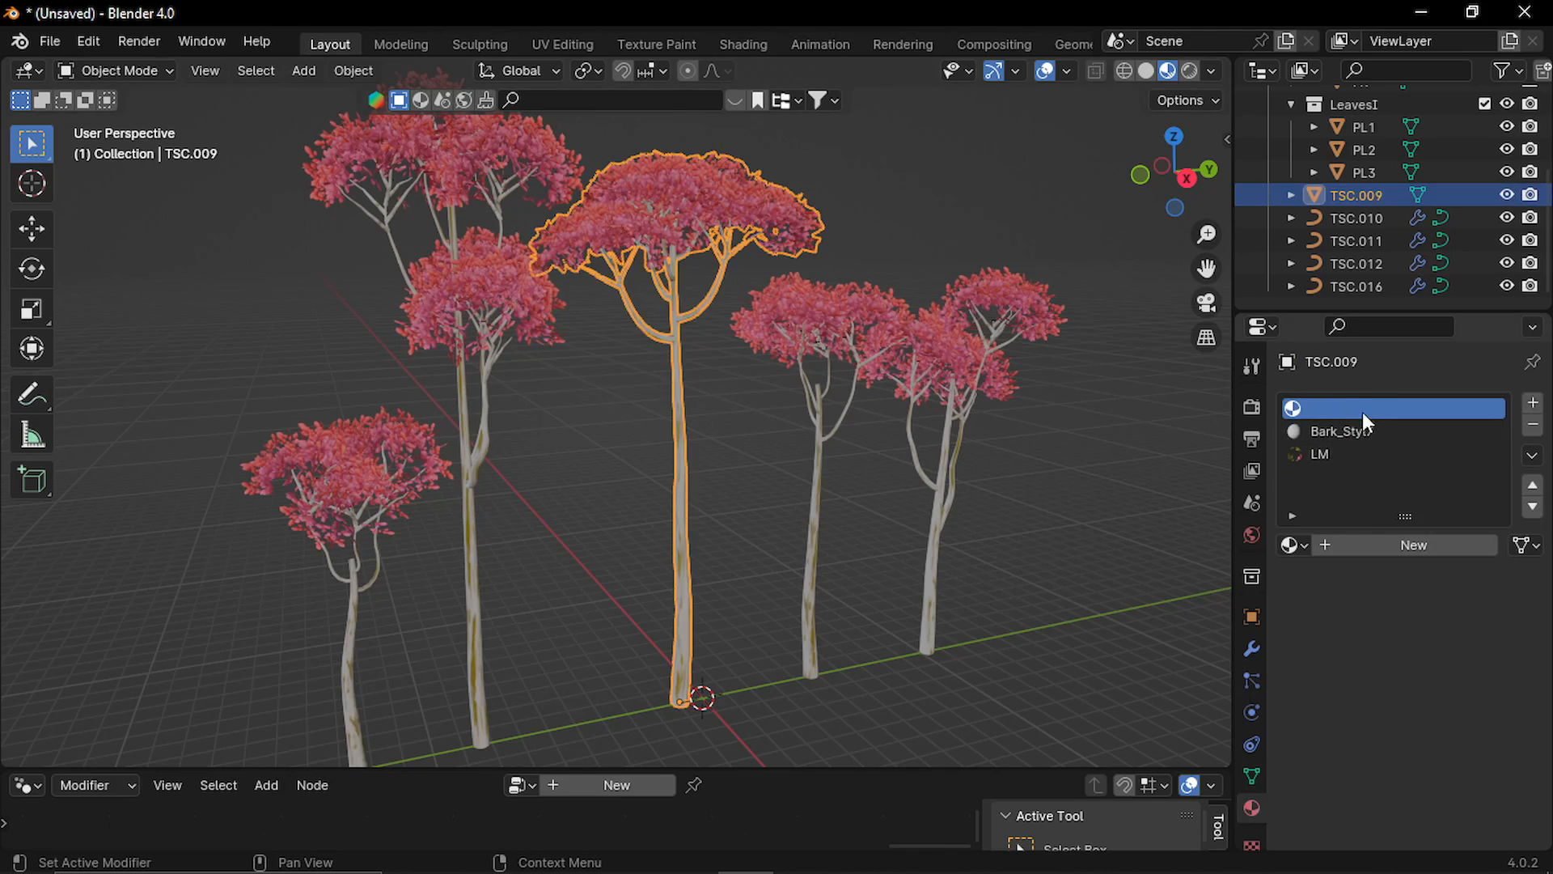
{"action": "left_click", "coordinate": [1533, 425]}
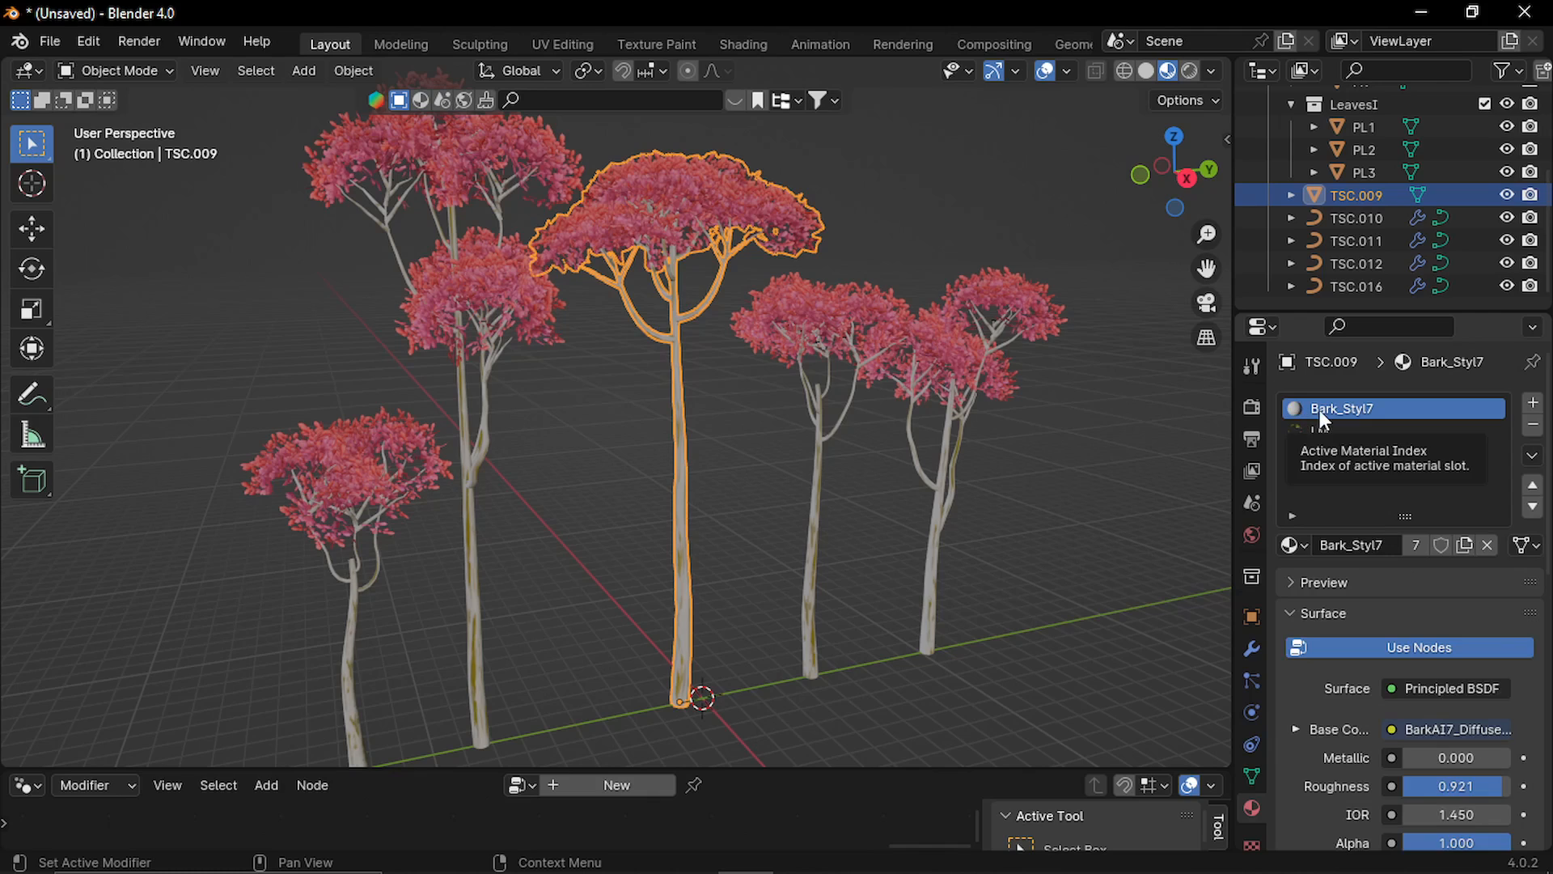
Check the converted tree's LM material slot and the UV maps in its mesh data.
{"action": "left_click", "coordinate": [1327, 430]}
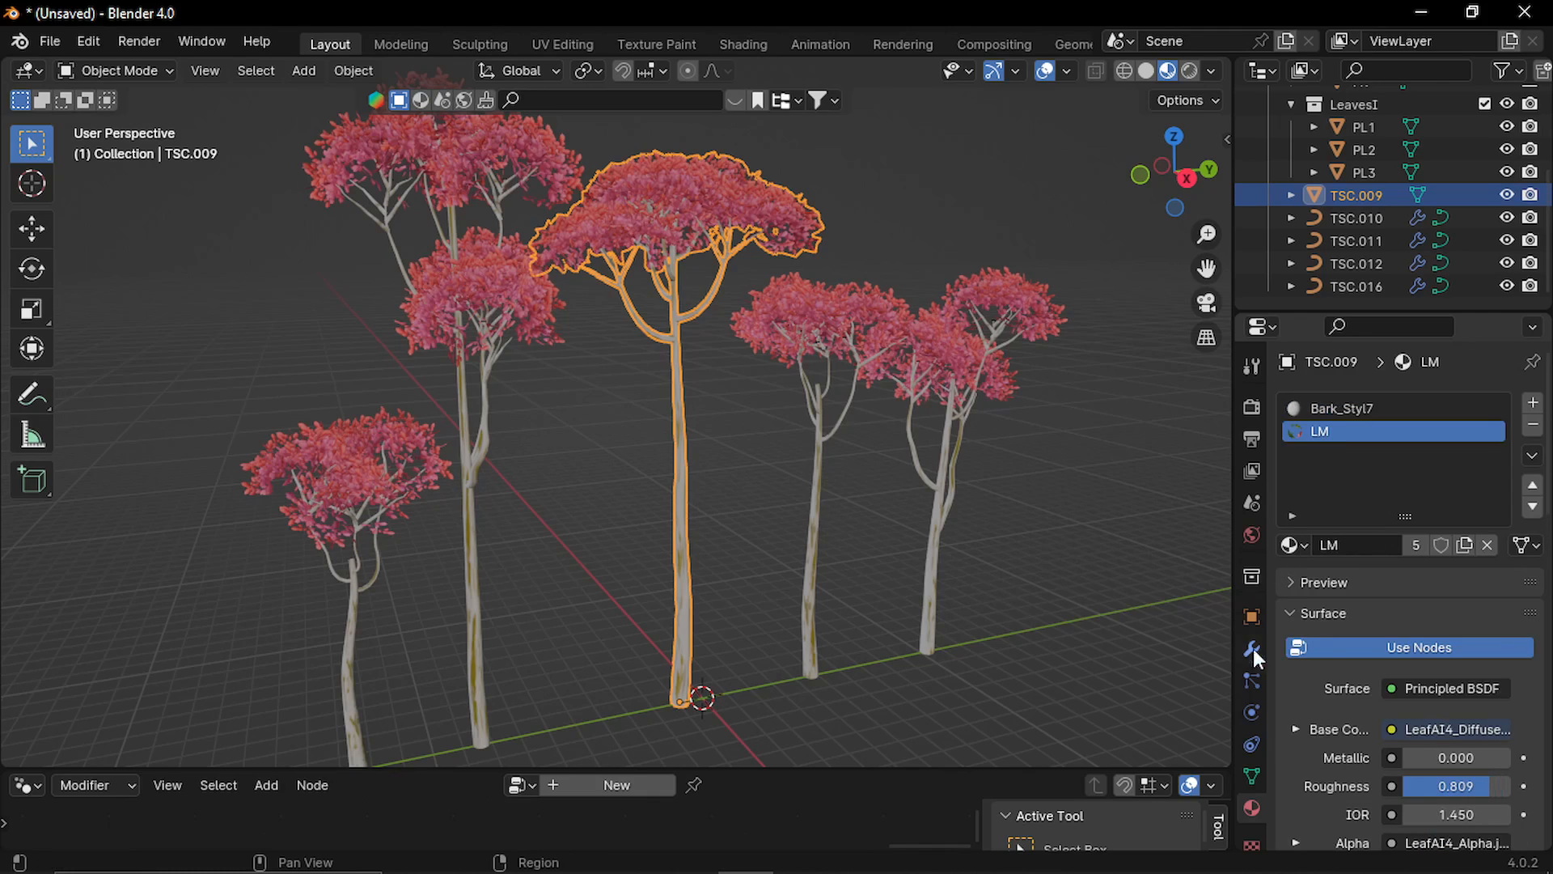
{"action": "left_click", "coordinate": [1251, 777]}
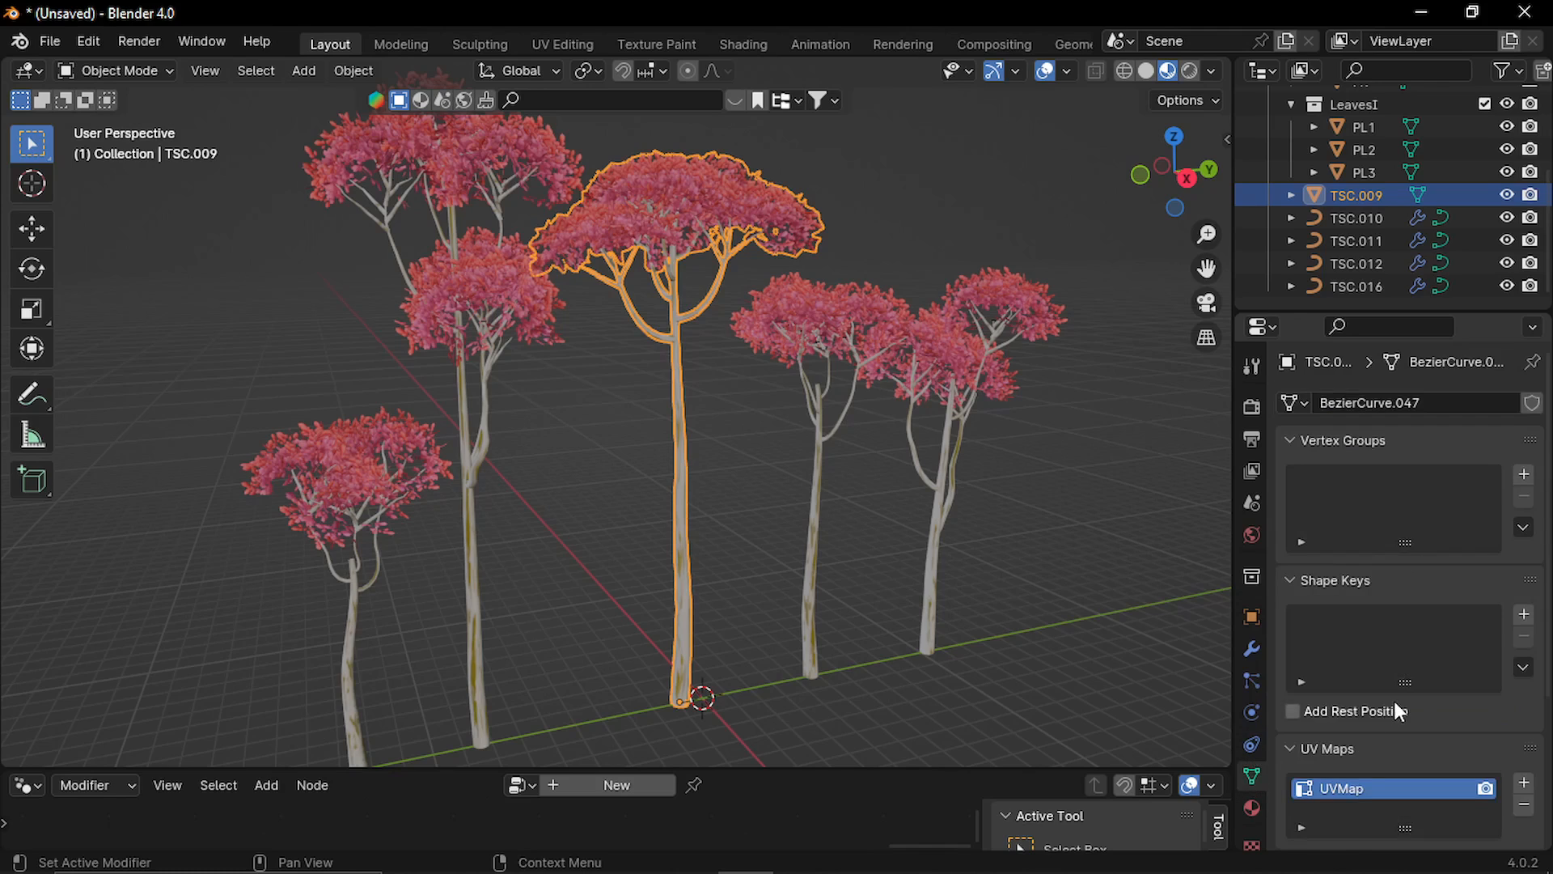
{"action": "scroll", "coordinate": [1393, 697], "scroll_direction": "down", "scroll_amount": 5}
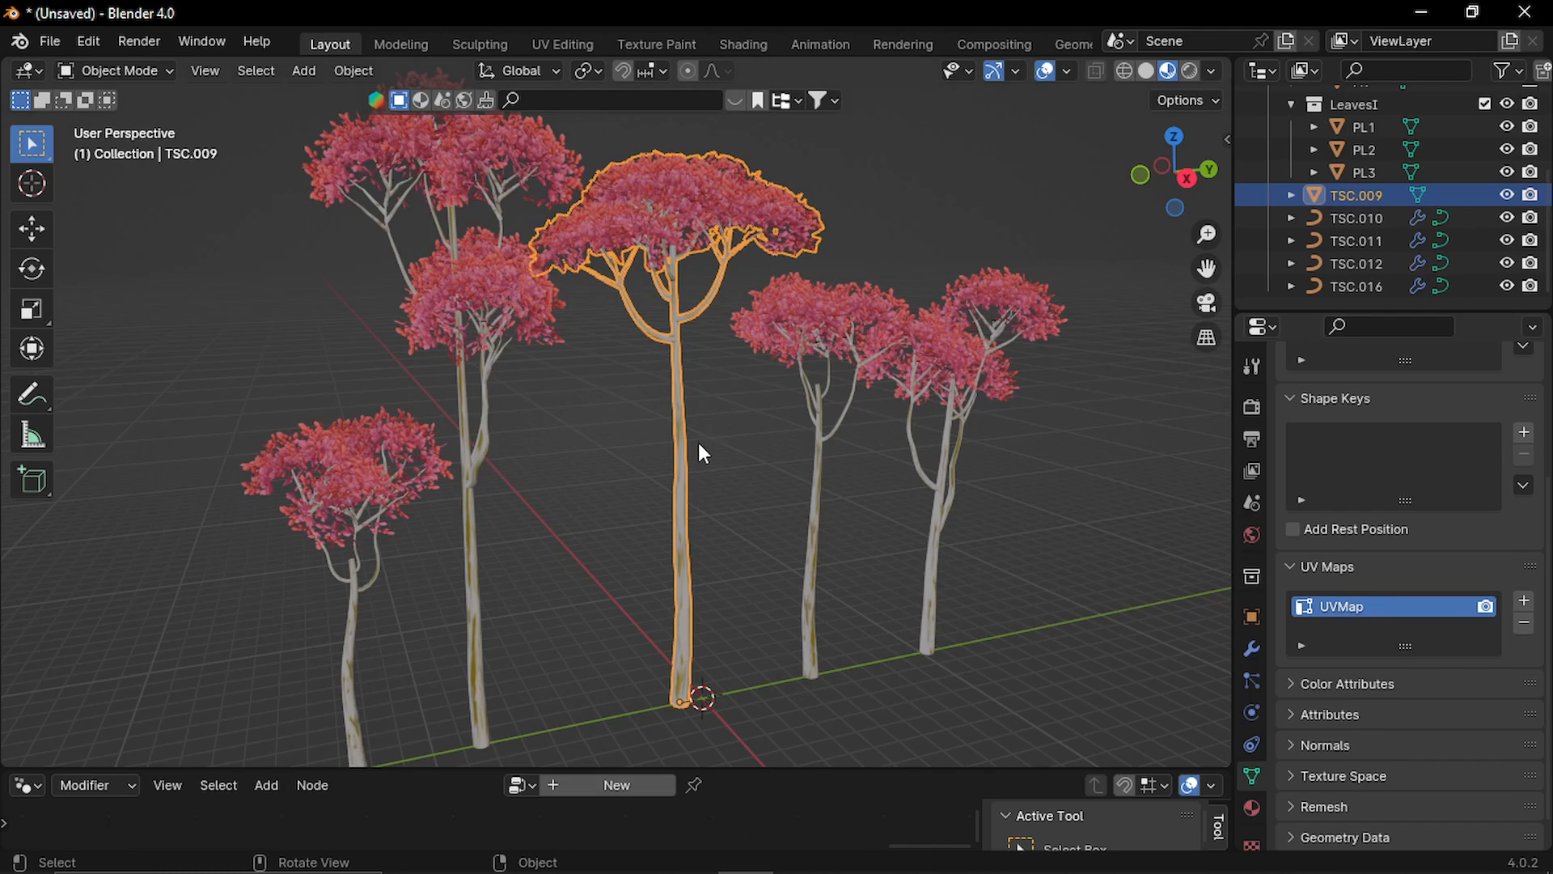
Convert the middle tree's TRUNKUV attribute to the Face Corner domain as a UV map, keeping UVMap active.
{"action": "scroll", "coordinate": [1318, 627], "scroll_direction": "down", "scroll_amount": 1}
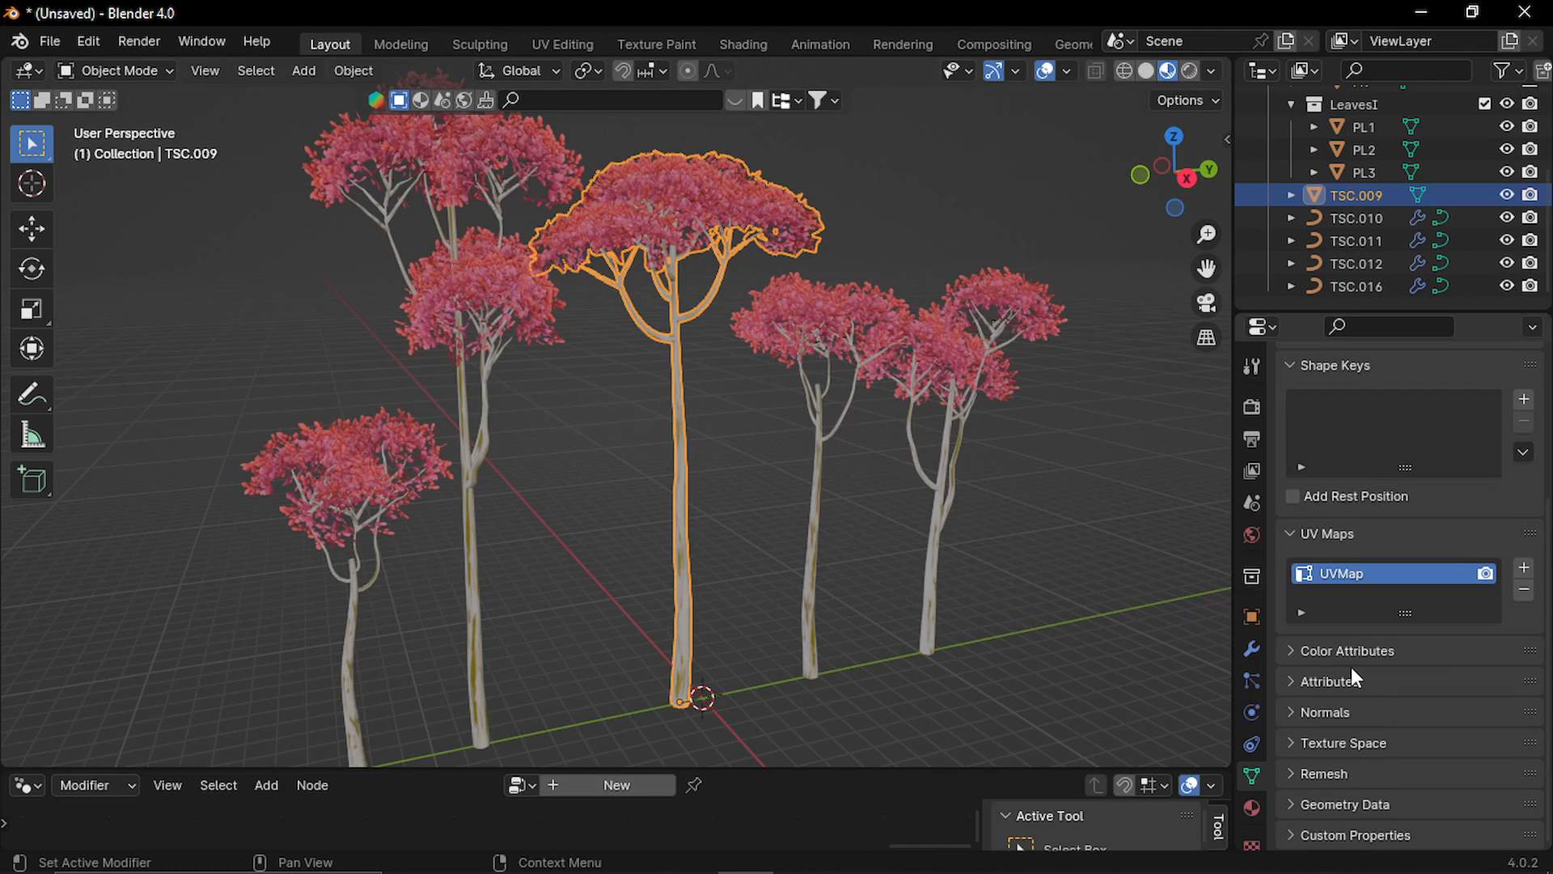
{"action": "left_click", "coordinate": [1290, 684]}
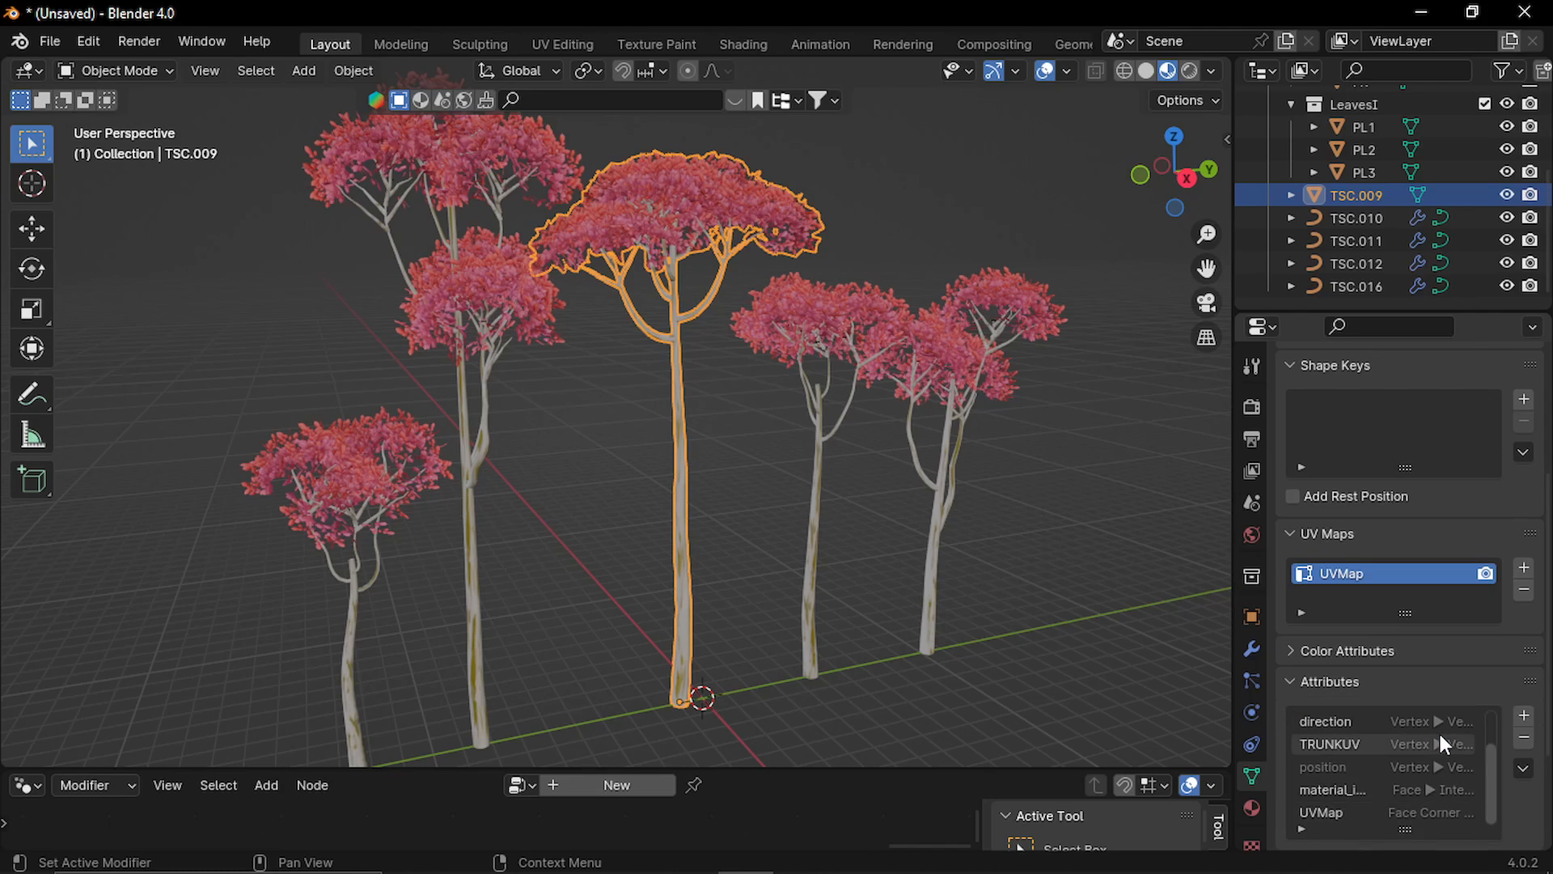
{"action": "left_click", "coordinate": [1355, 744]}
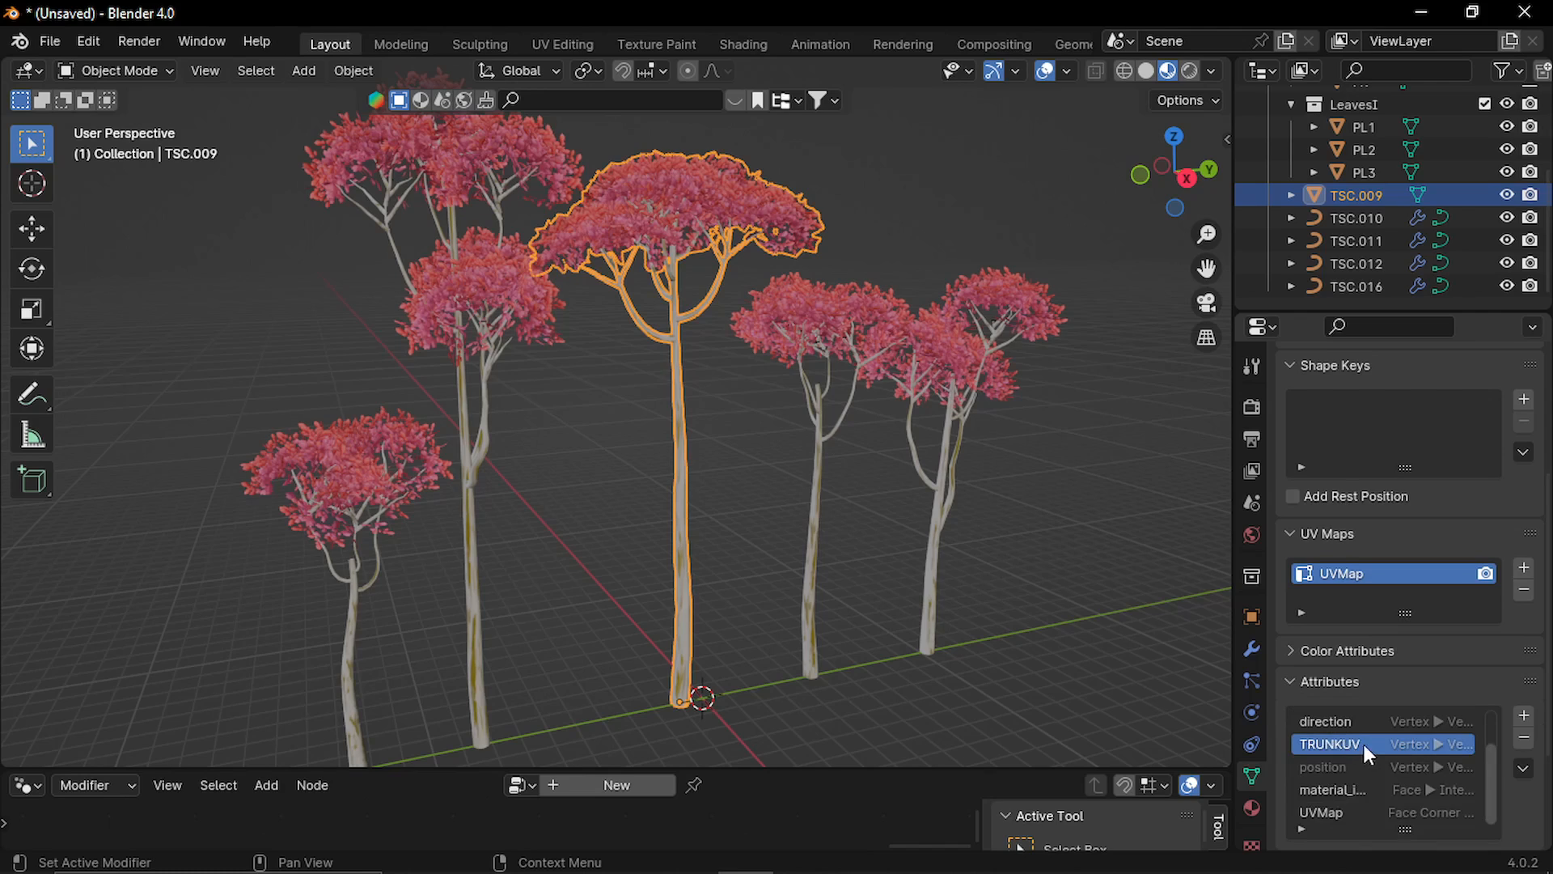
{"action": "left_click", "coordinate": [1525, 772]}
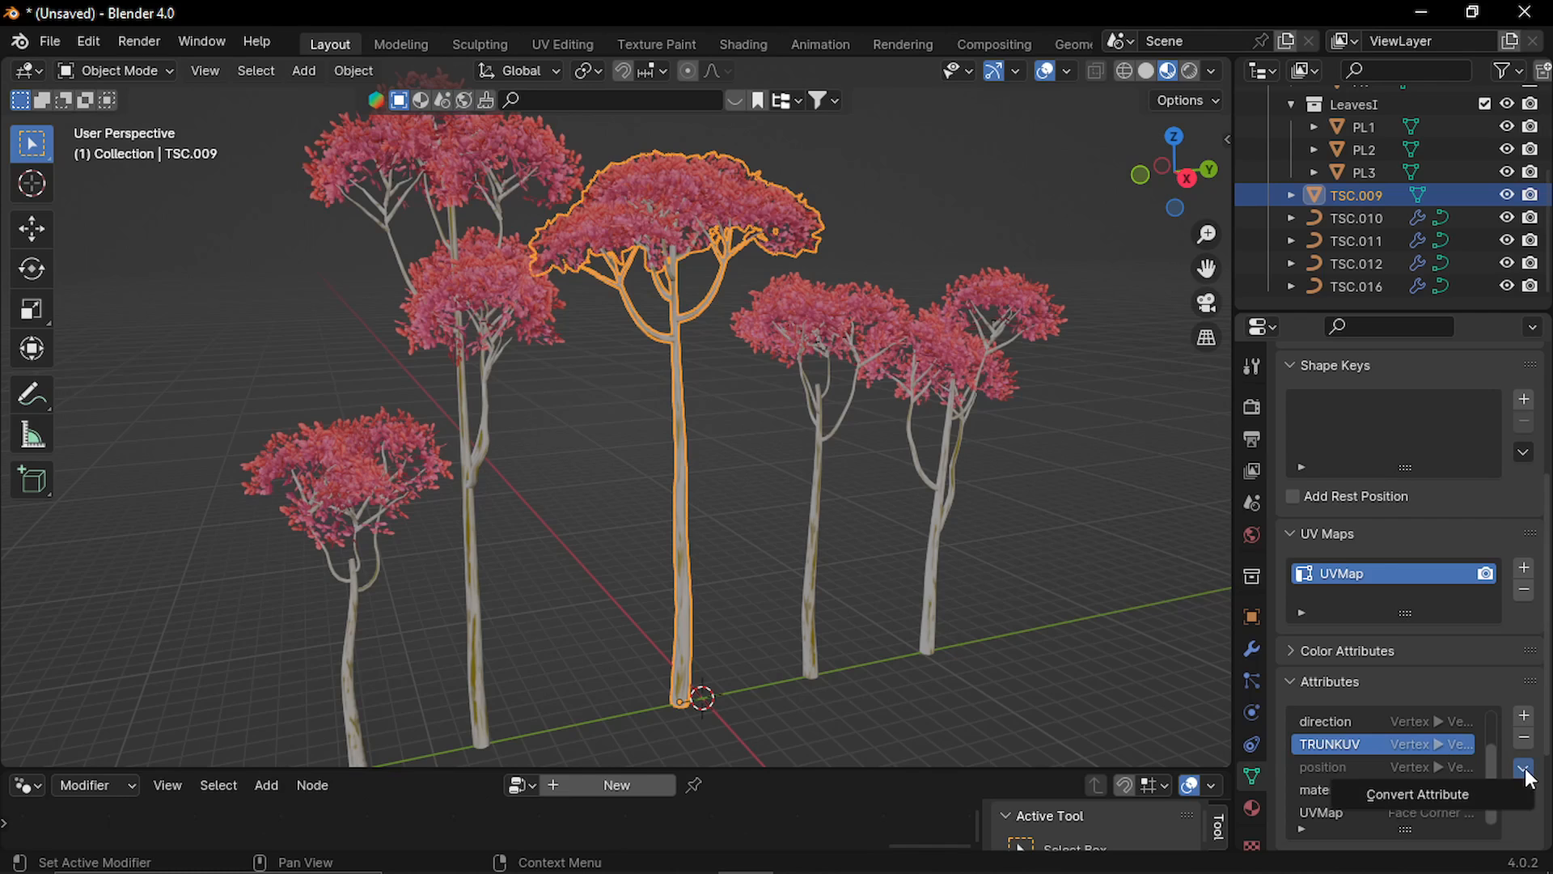
{"action": "left_click", "coordinate": [1462, 792]}
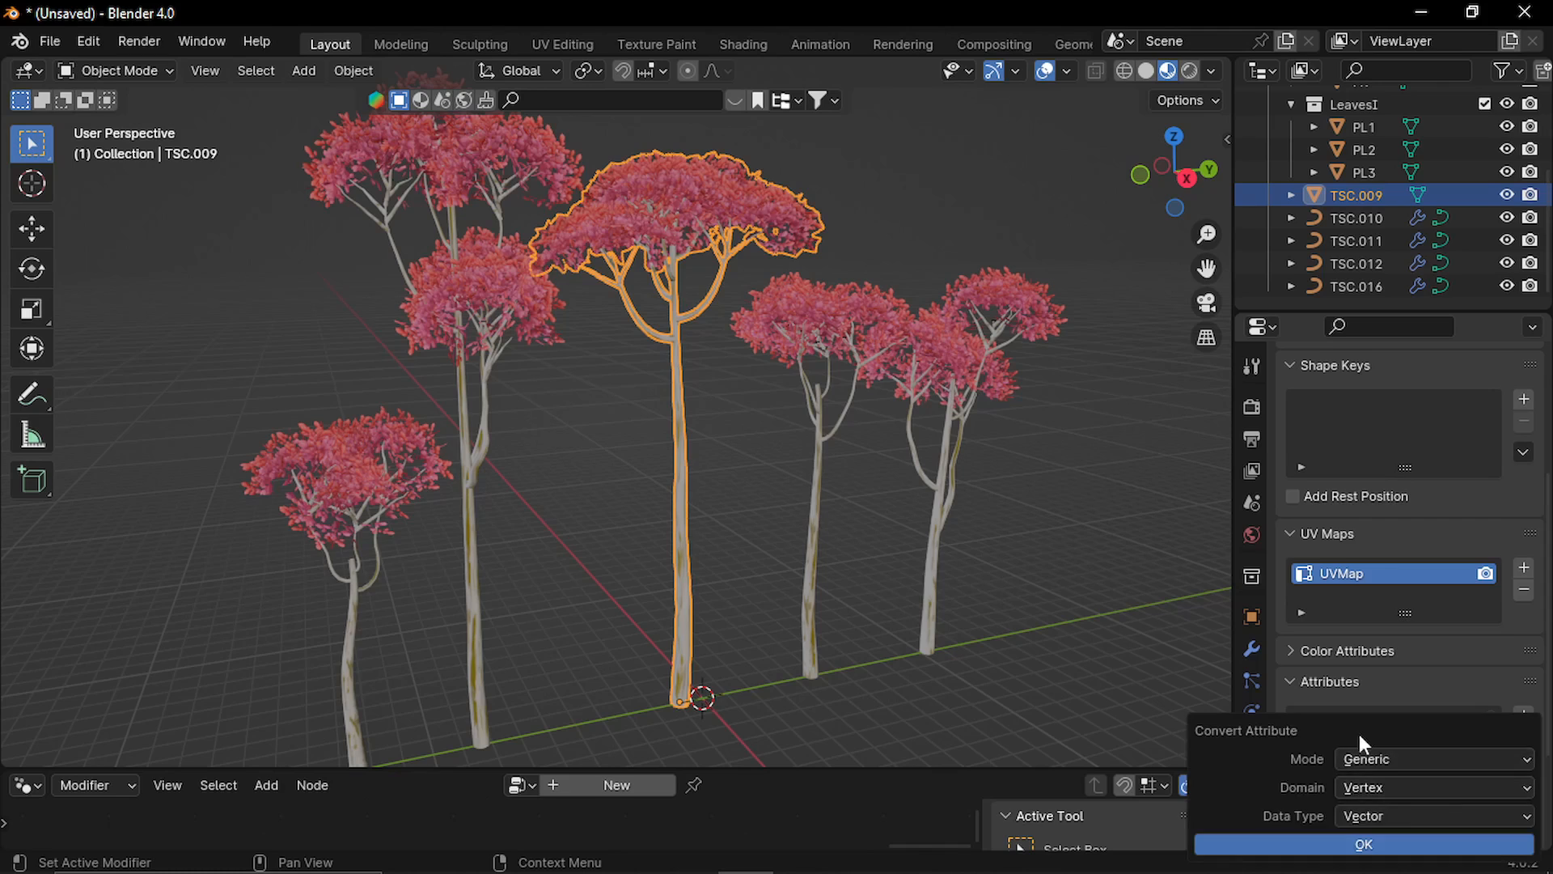
{"action": "left_click_drag", "start_coordinate": [1360, 737], "coordinate": [965, 597]}
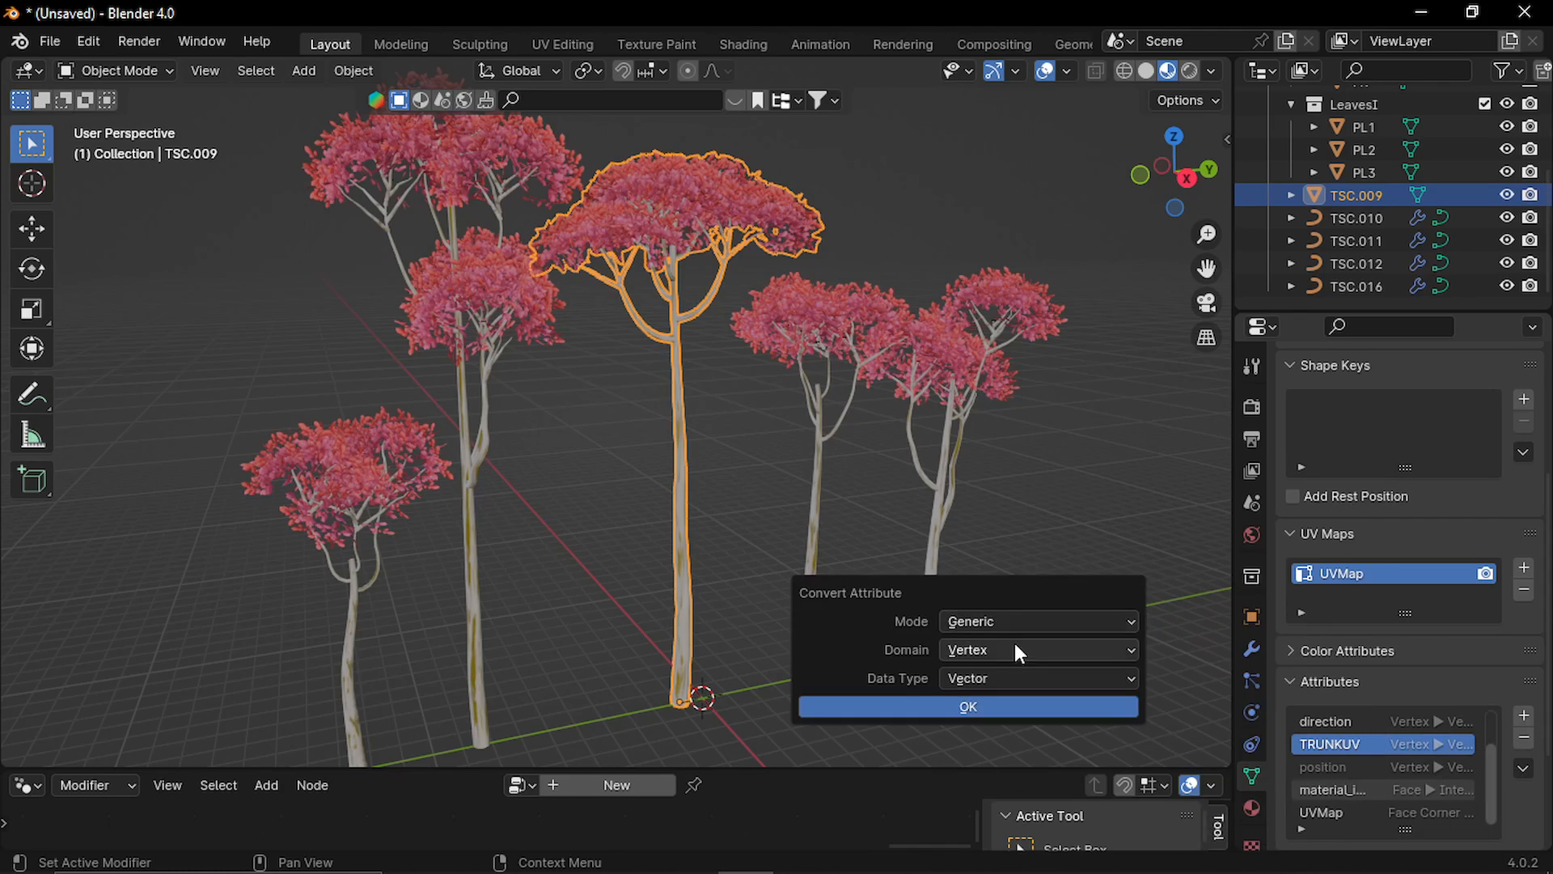
{"action": "left_click", "coordinate": [1037, 649]}
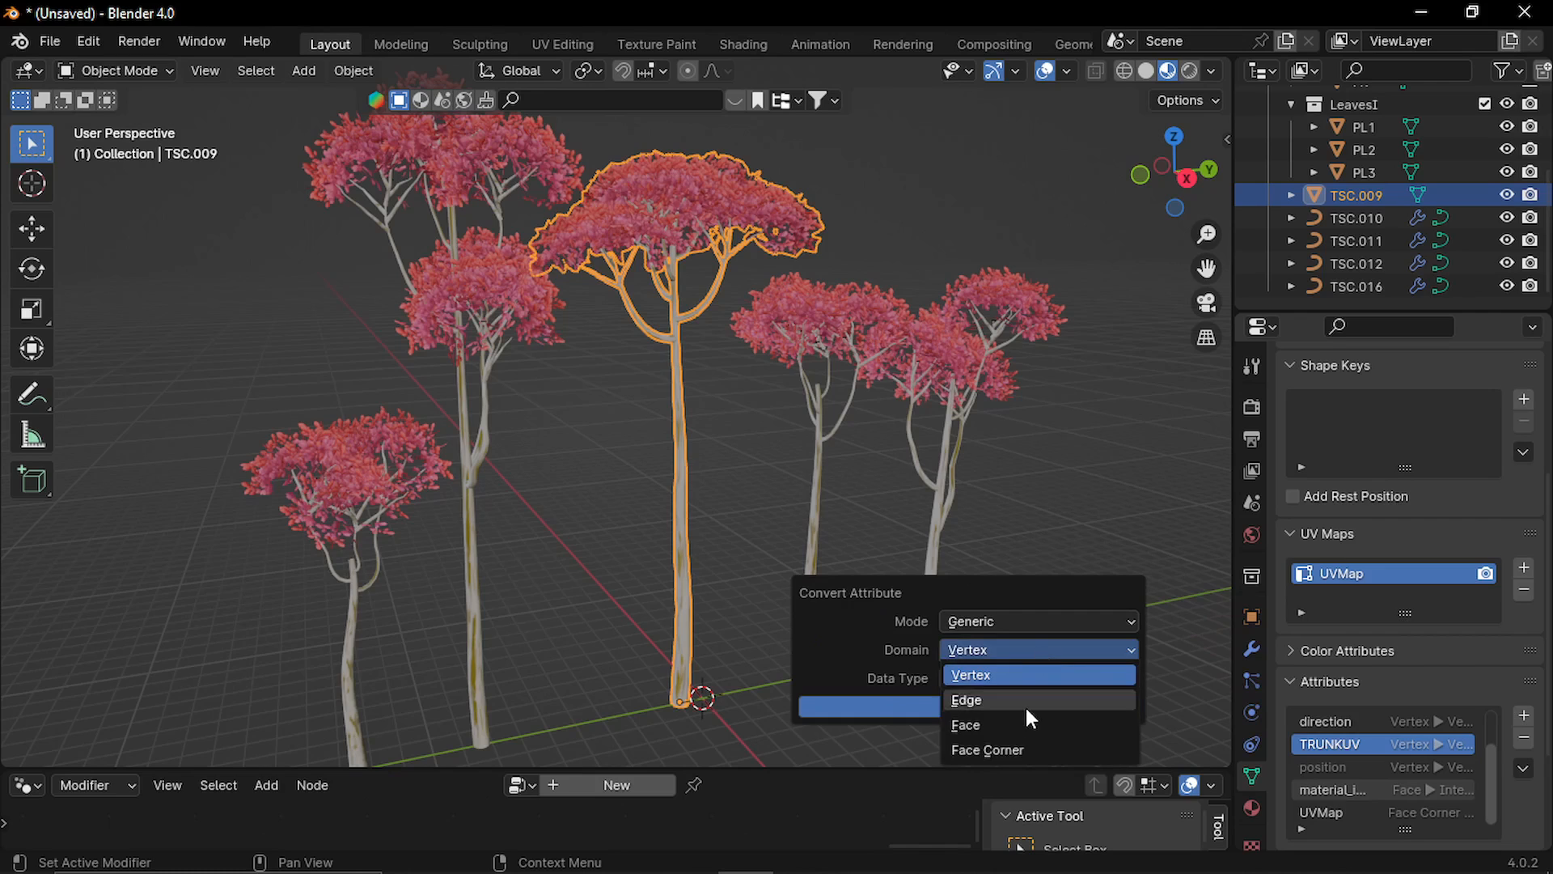
{"action": "left_click", "coordinate": [1023, 750]}
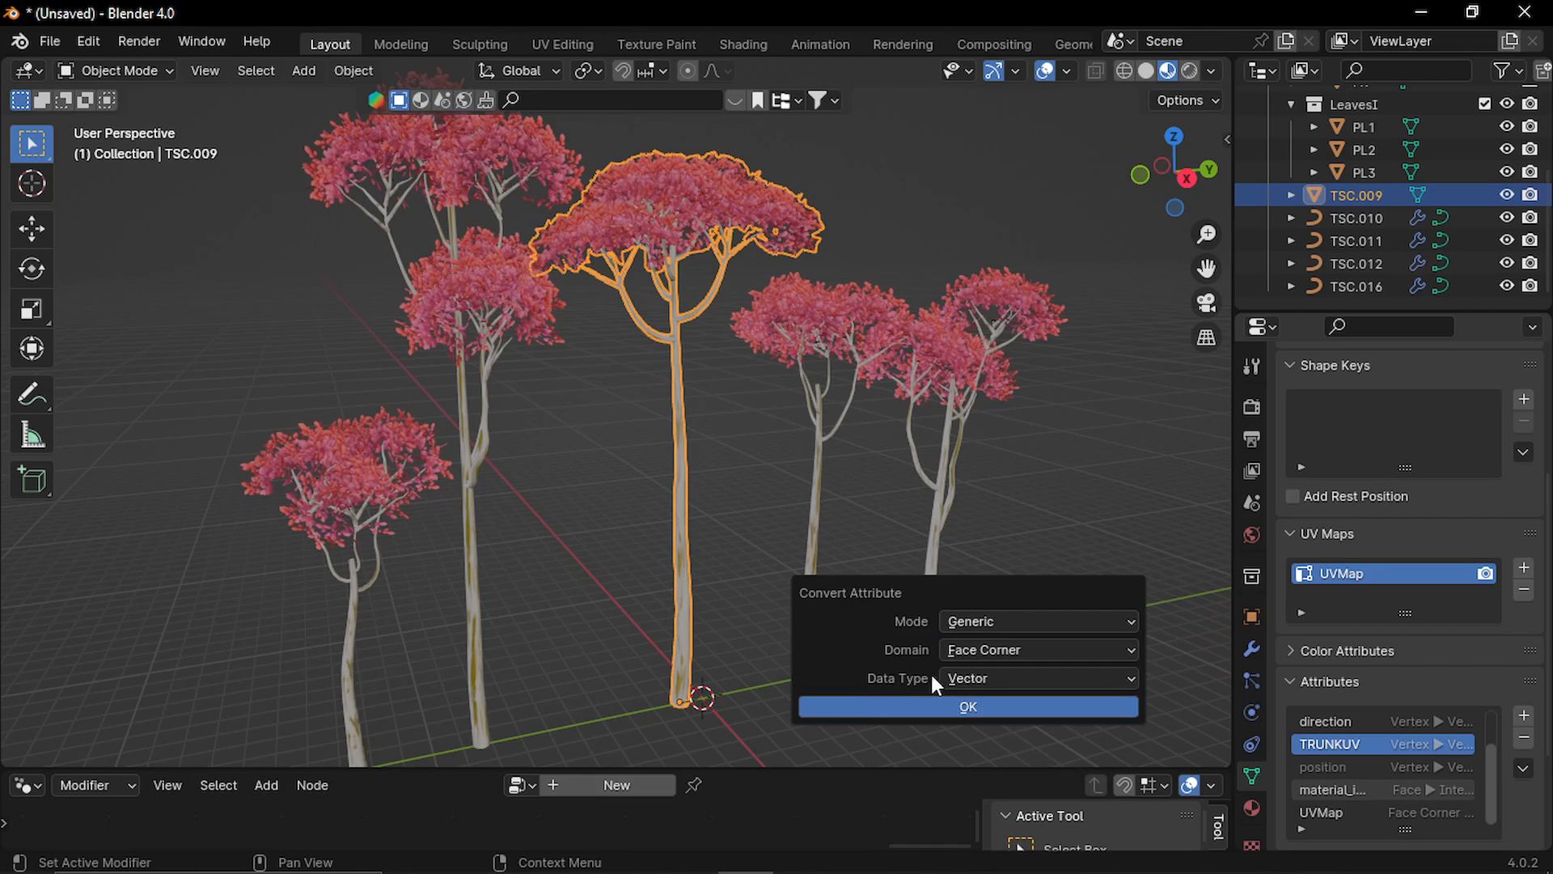
{"action": "left_click", "coordinate": [1037, 670]}
{"action": "left_click", "coordinate": [1027, 575]}
{"action": "left_click", "coordinate": [989, 702]}
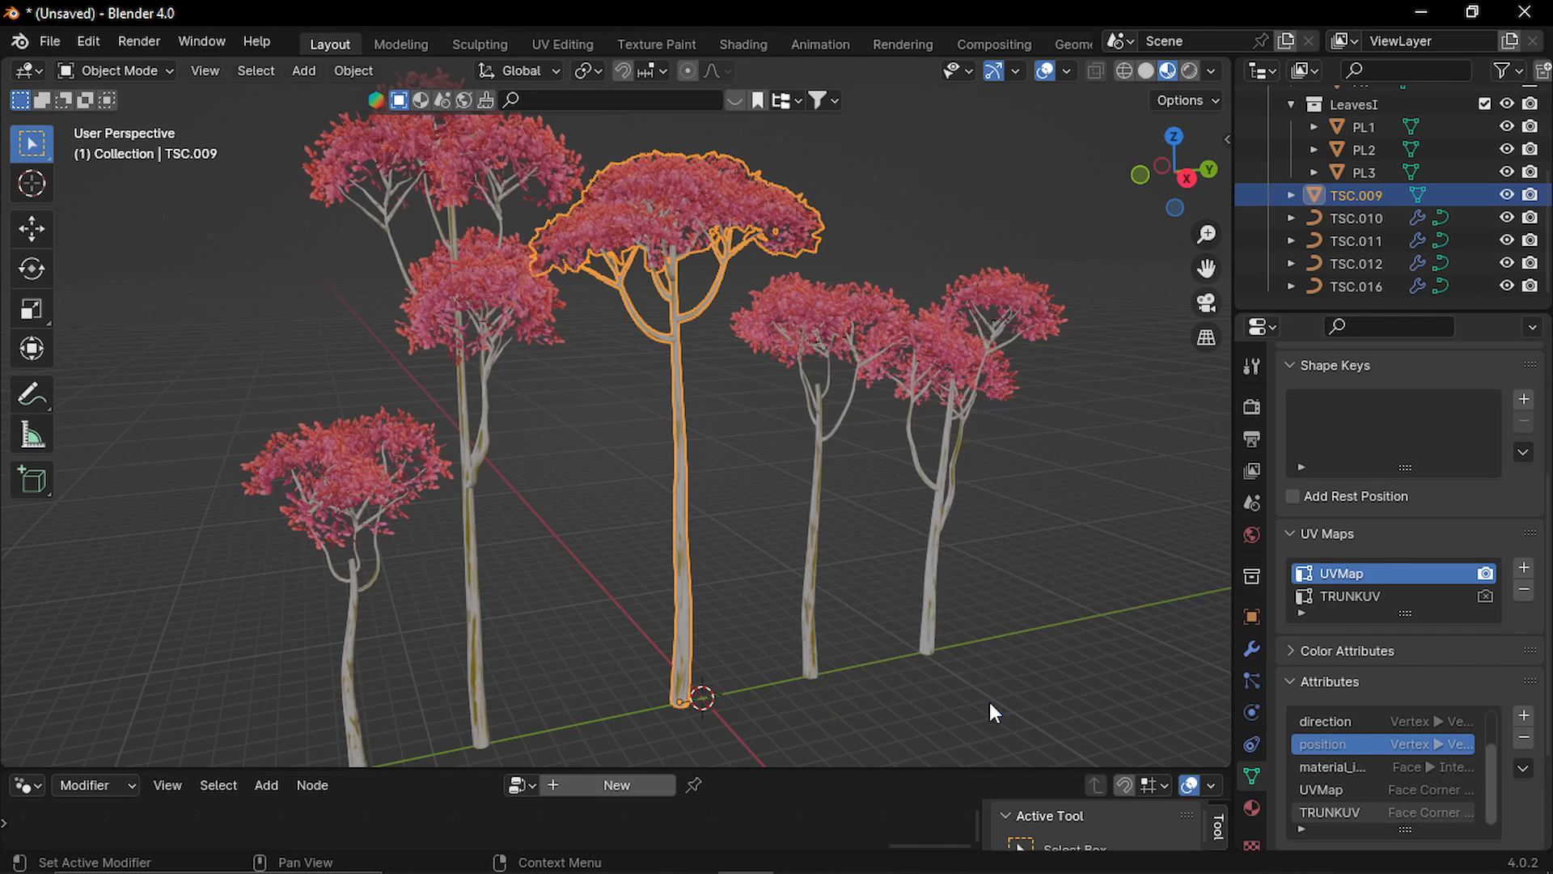
{"action": "left_click", "coordinate": [1370, 594]}
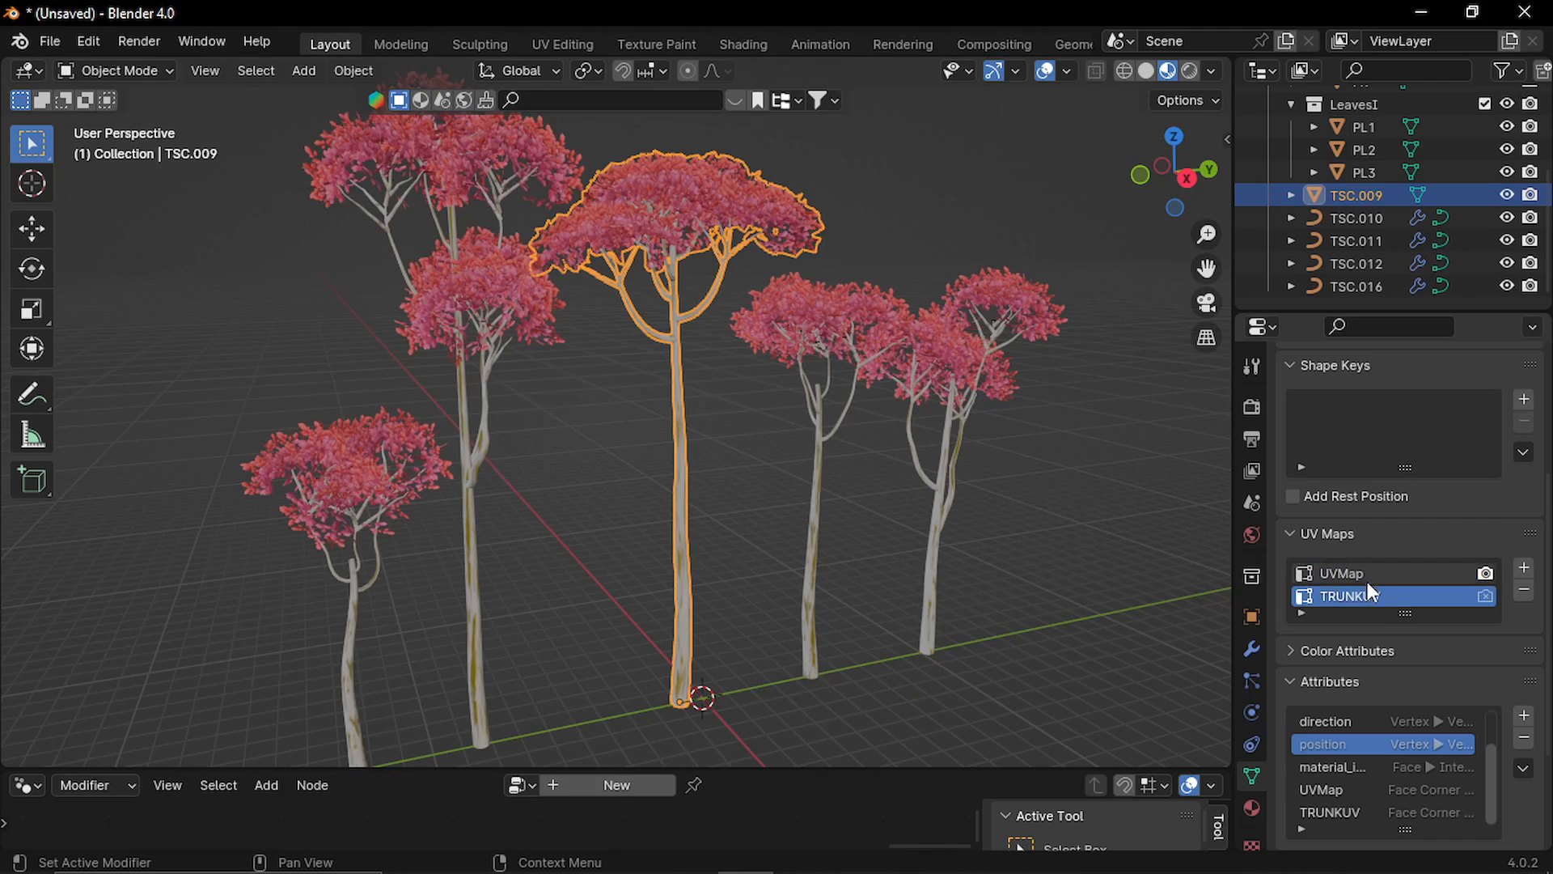
{"action": "left_click", "coordinate": [1361, 572]}
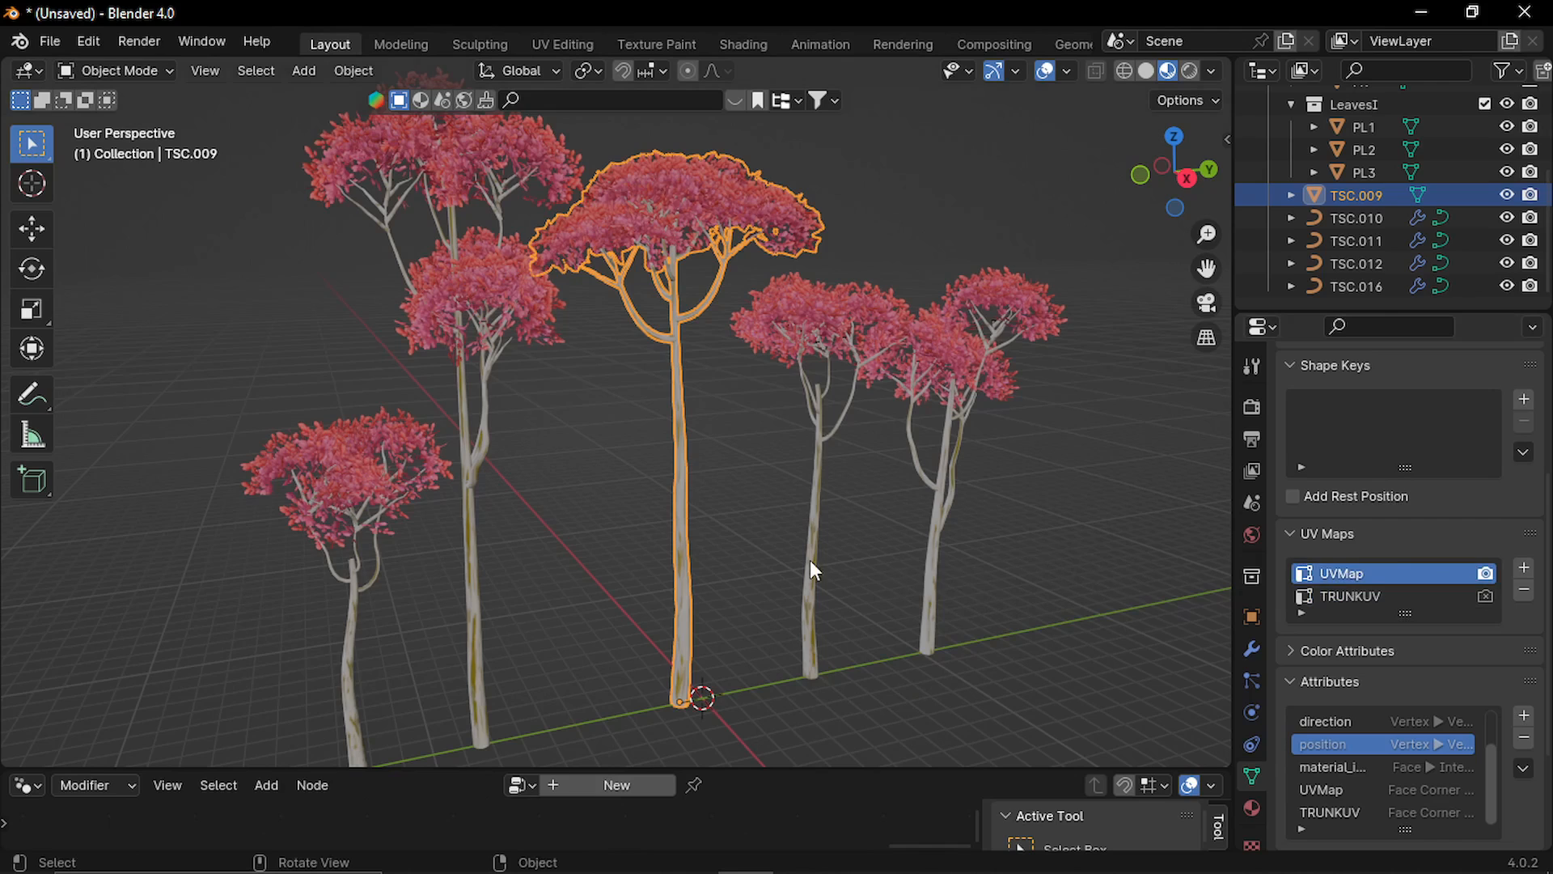
Separate the faces using the Bark_Styl7 material from the middle tree into their own object and return to Object Mode.
{"action": "key", "text": "Tab"}
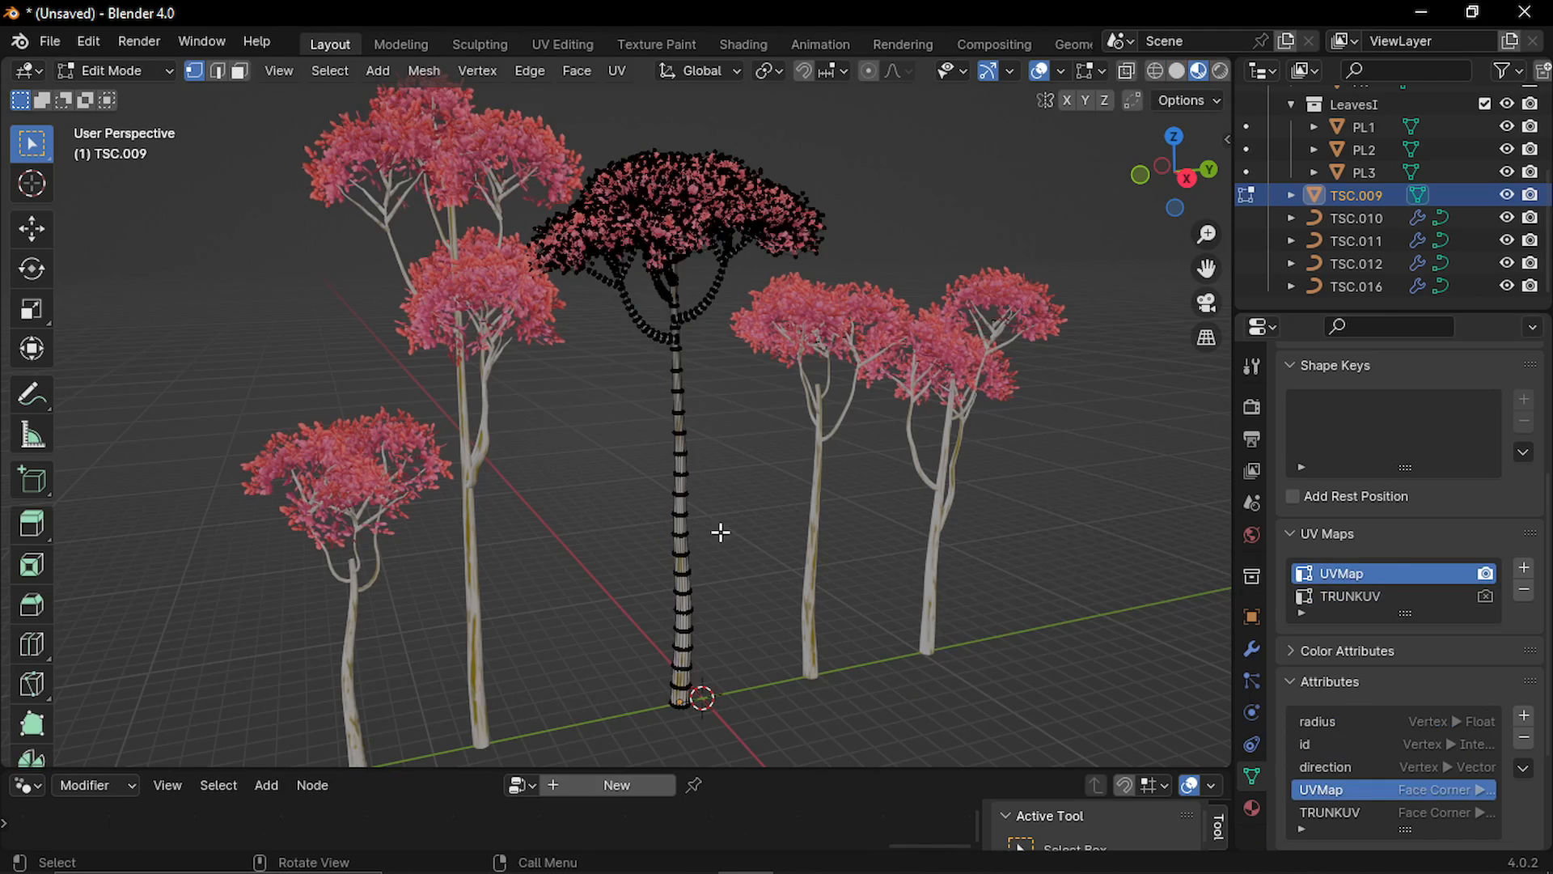
{"action": "left_click", "coordinate": [1252, 808]}
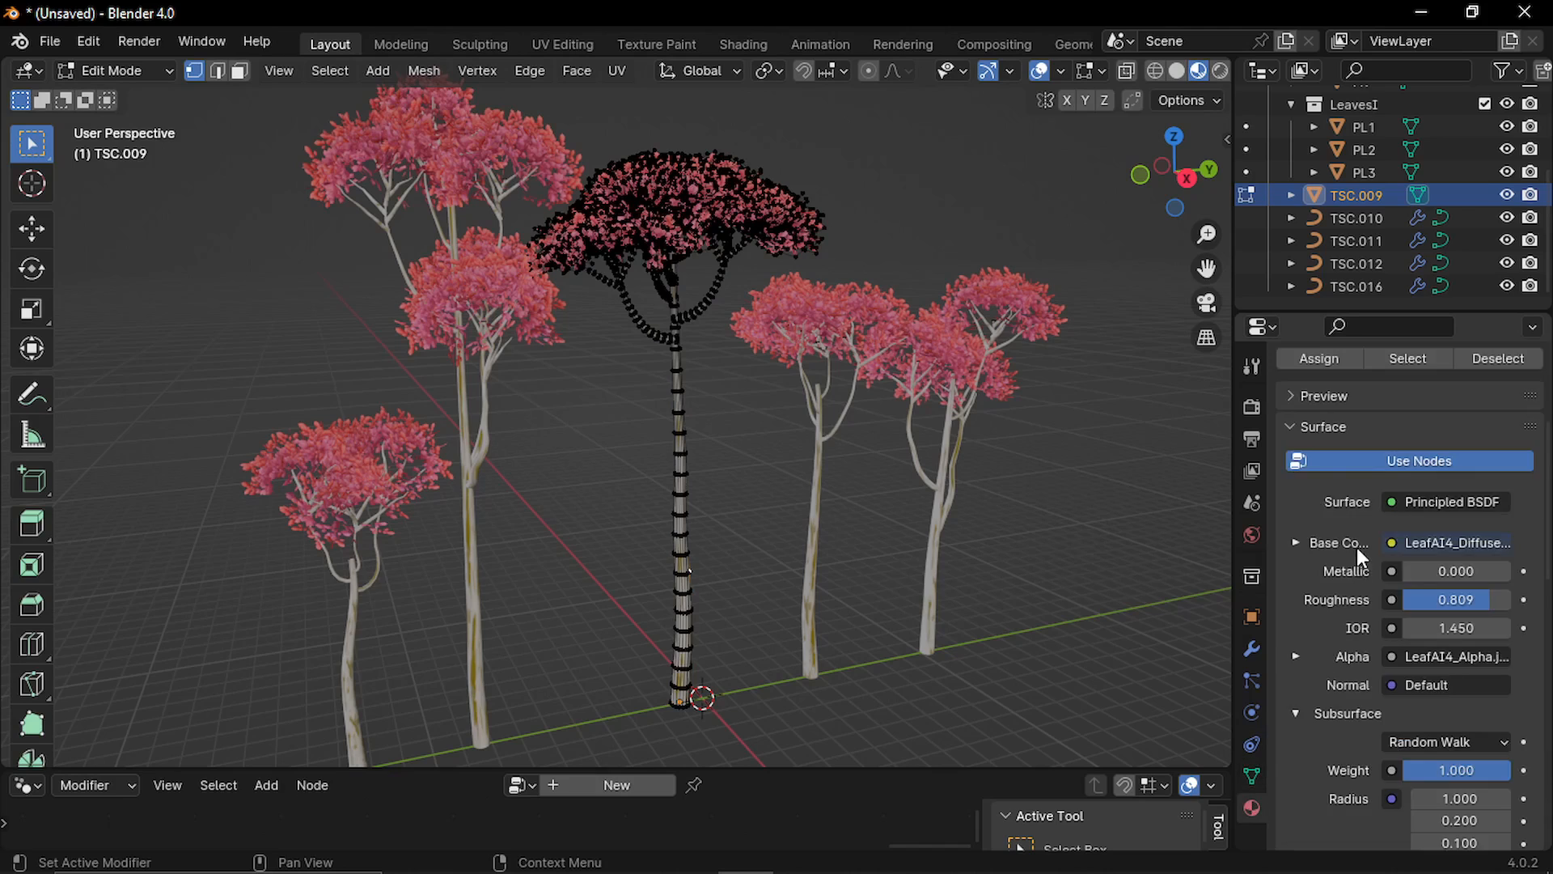
{"action": "scroll", "coordinate": [1356, 547], "scroll_direction": "up", "scroll_amount": 6}
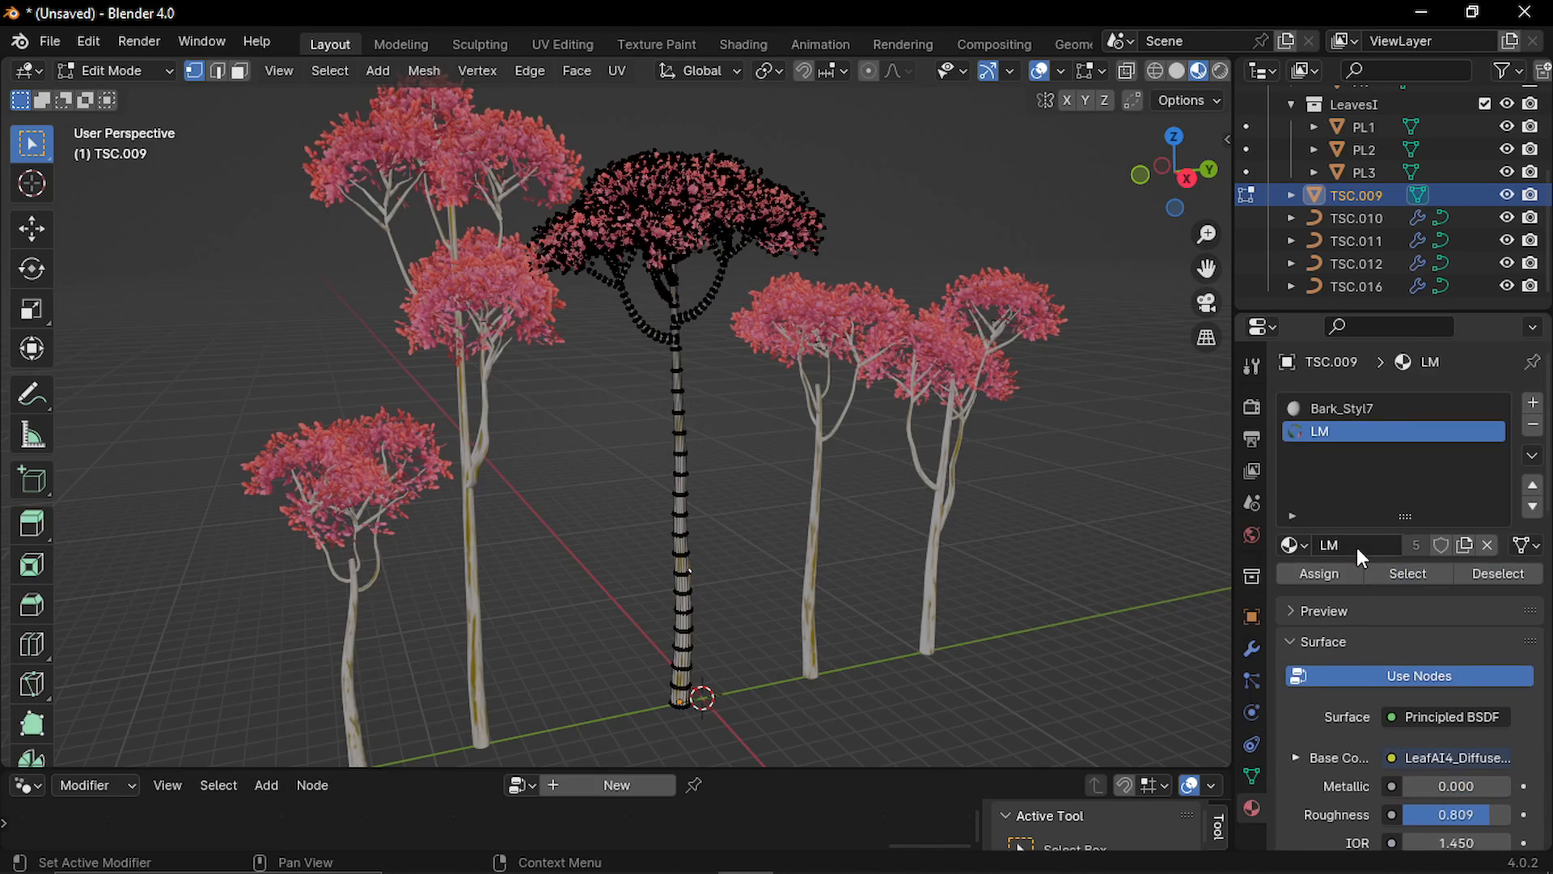
{"action": "left_click", "coordinate": [1361, 410]}
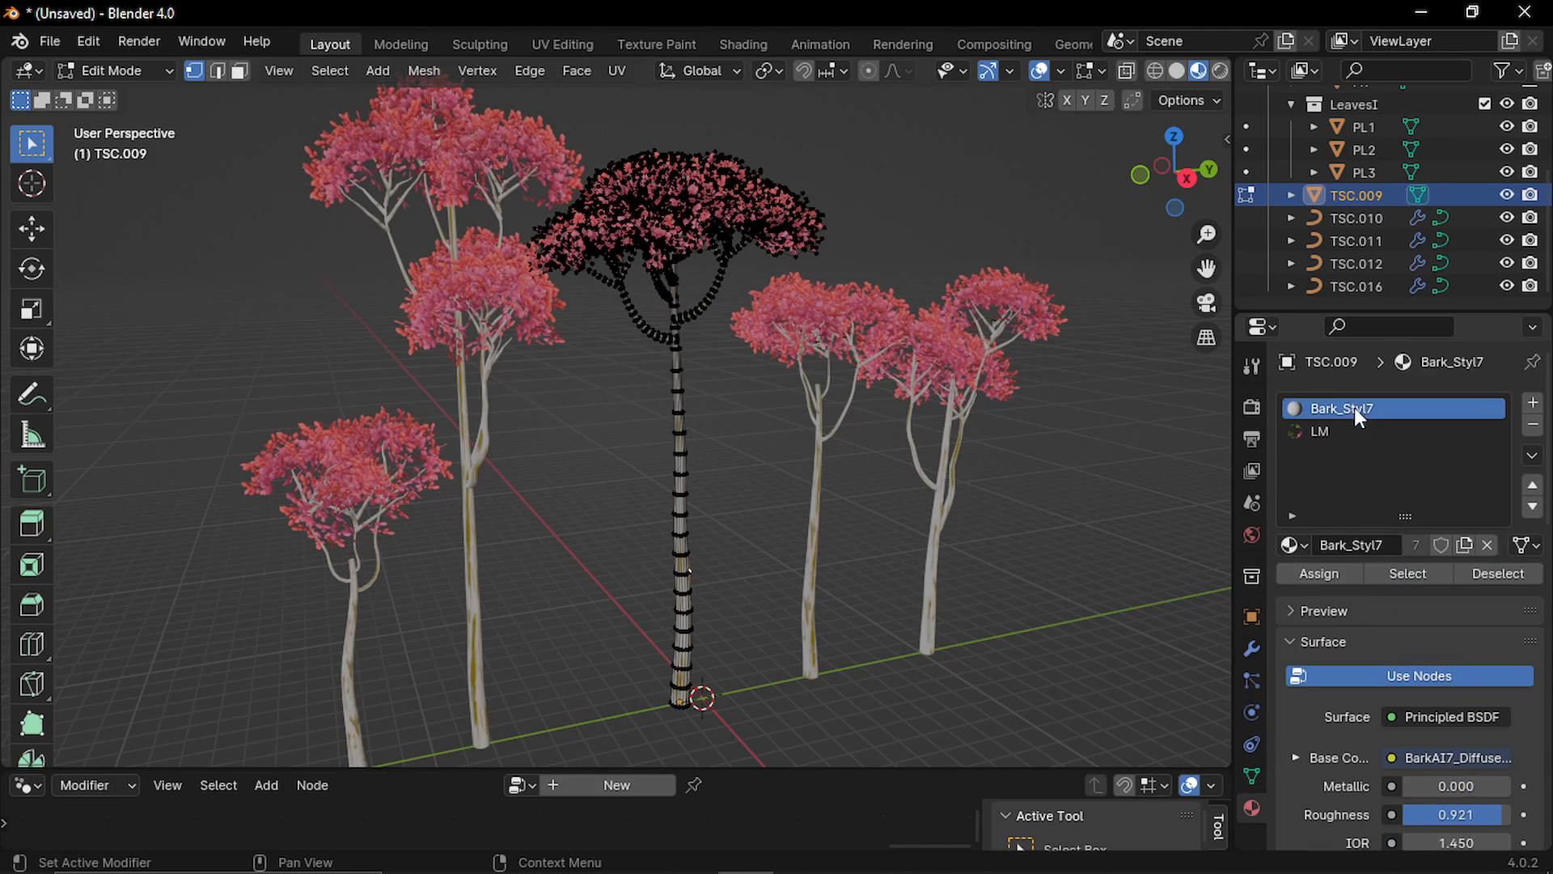
{"action": "left_click", "coordinate": [1407, 573]}
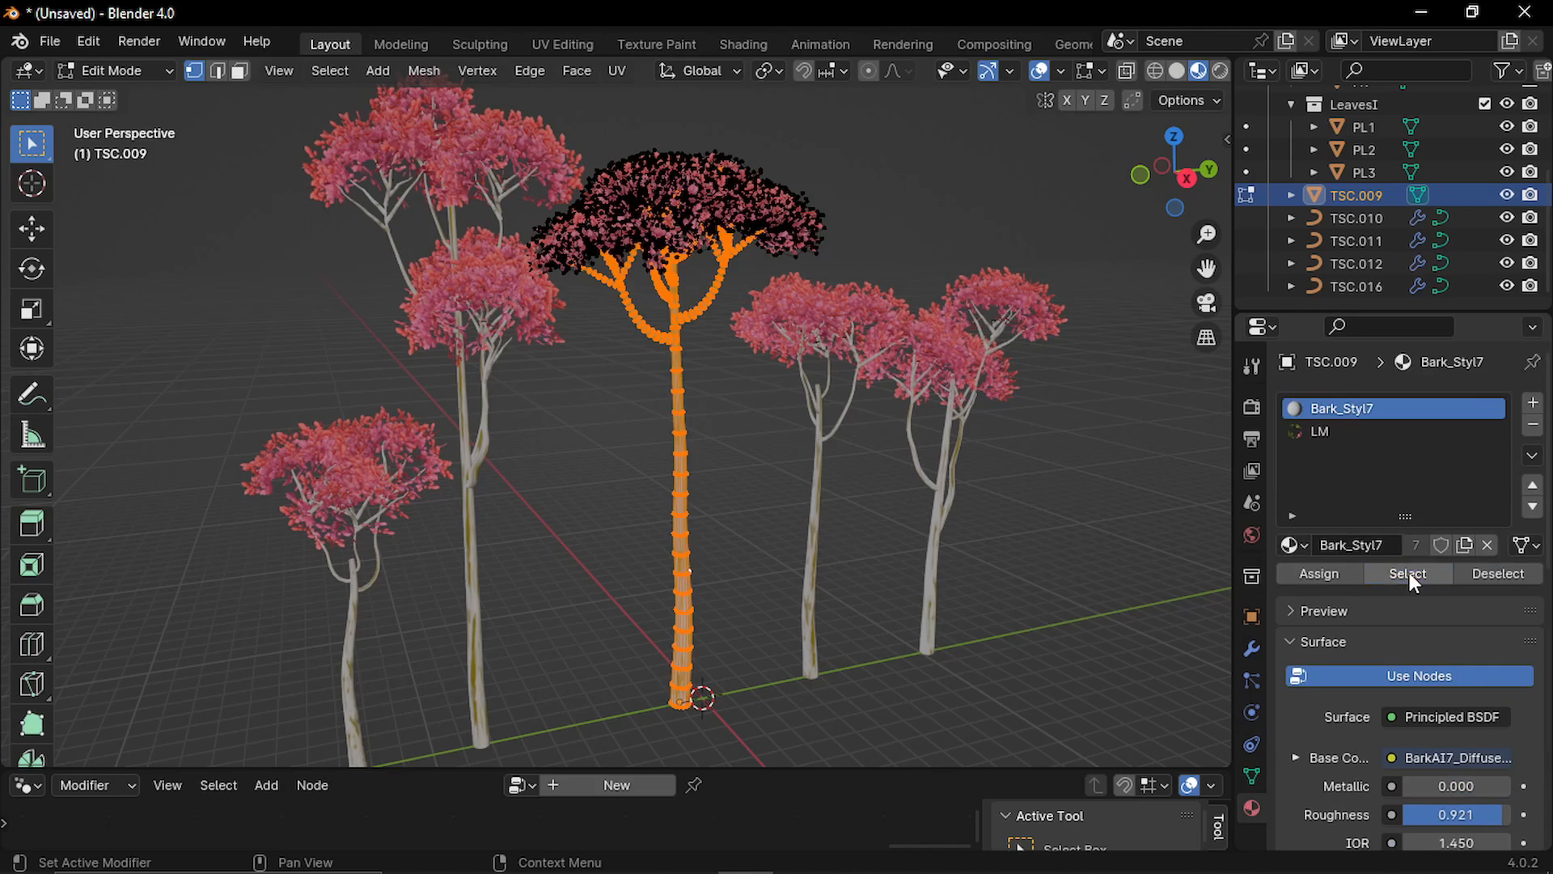
{"action": "key", "text": "p"}
{"action": "left_click", "coordinate": [716, 511]}
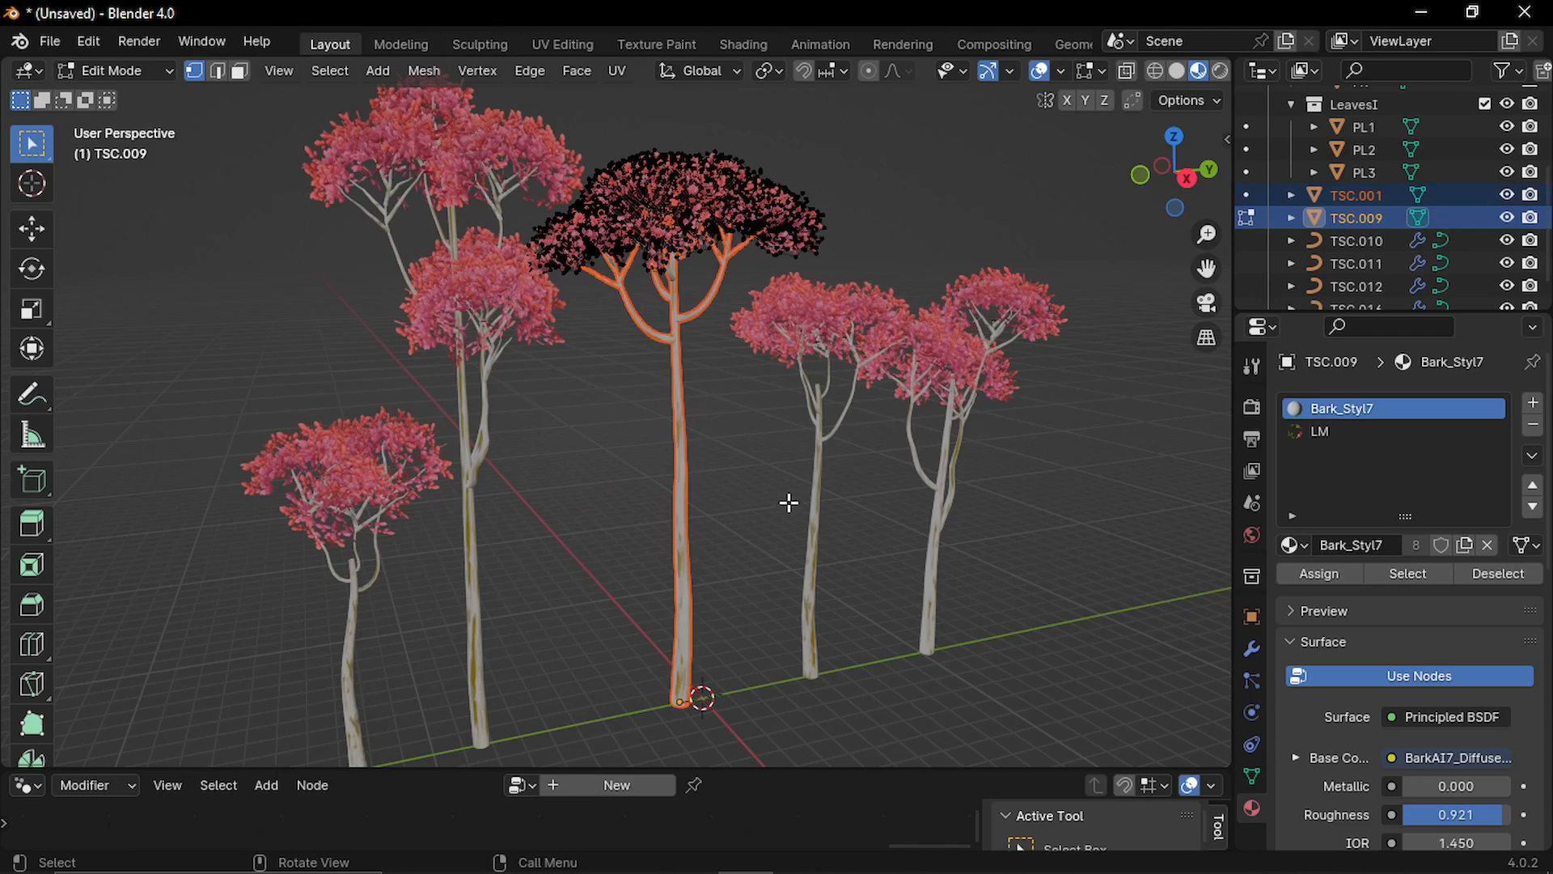
{"action": "key", "text": "Tab"}
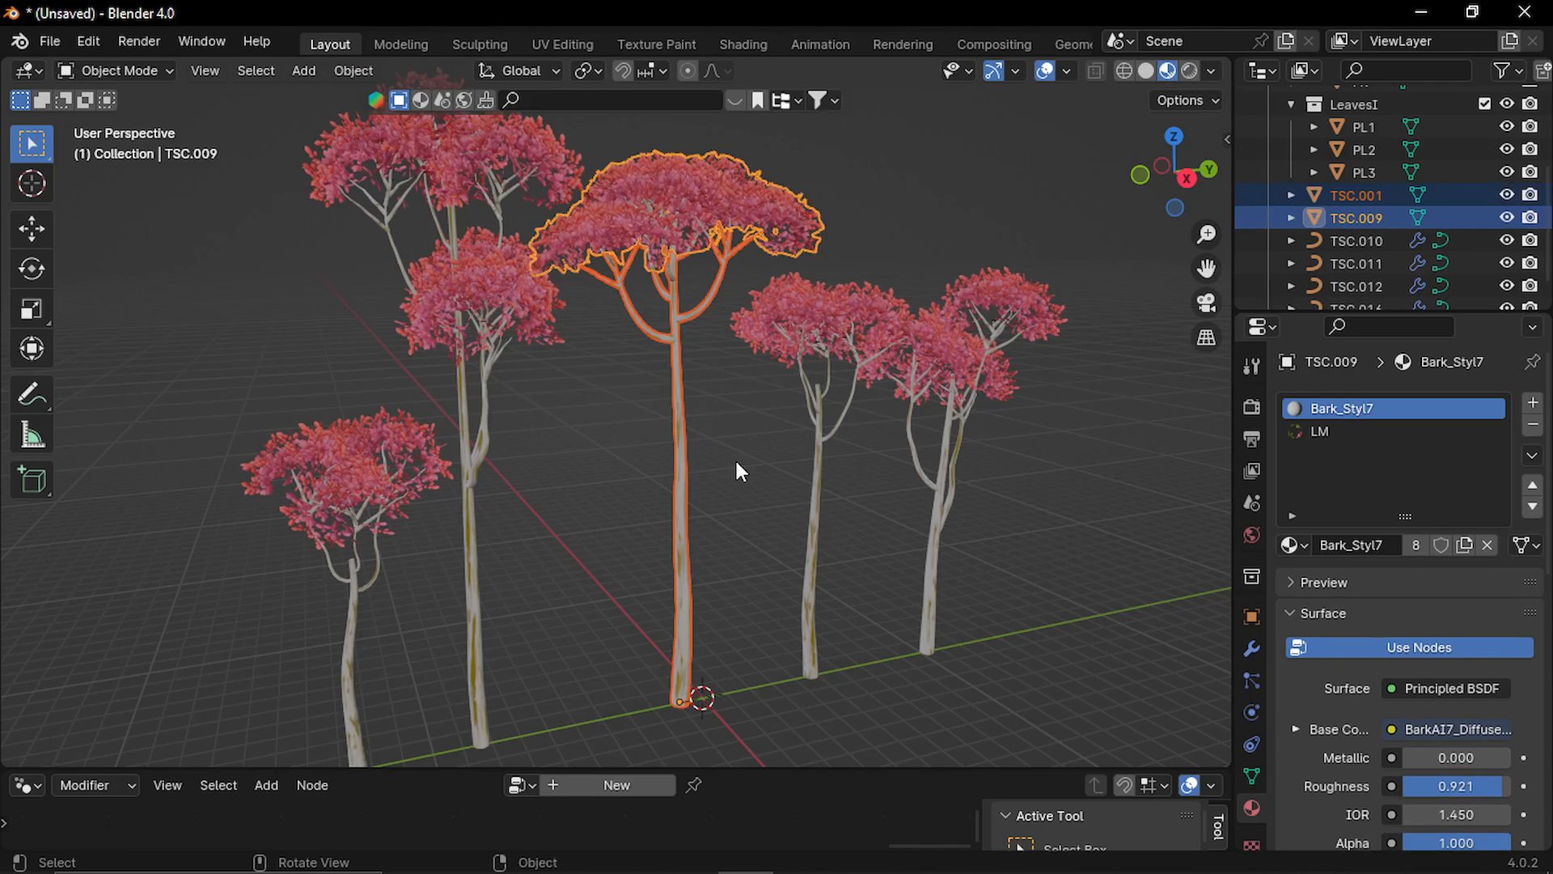
On the separated trunk object, remove the UVMap layer and rename TRUNKUV to UVMap.
{"action": "left_click", "coordinate": [706, 439]}
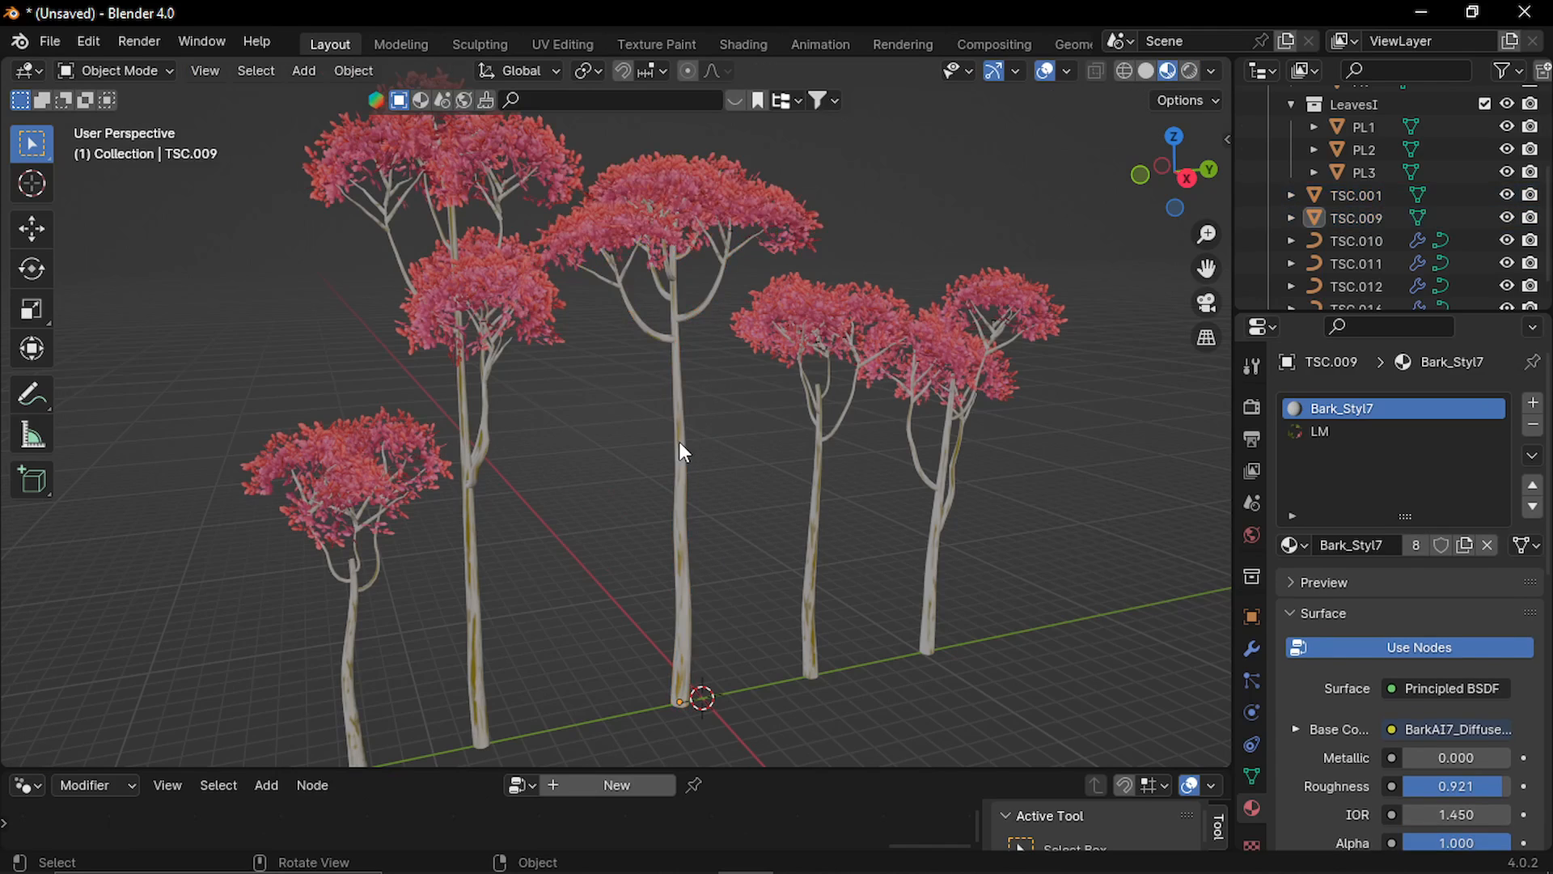
{"action": "left_click", "coordinate": [679, 450]}
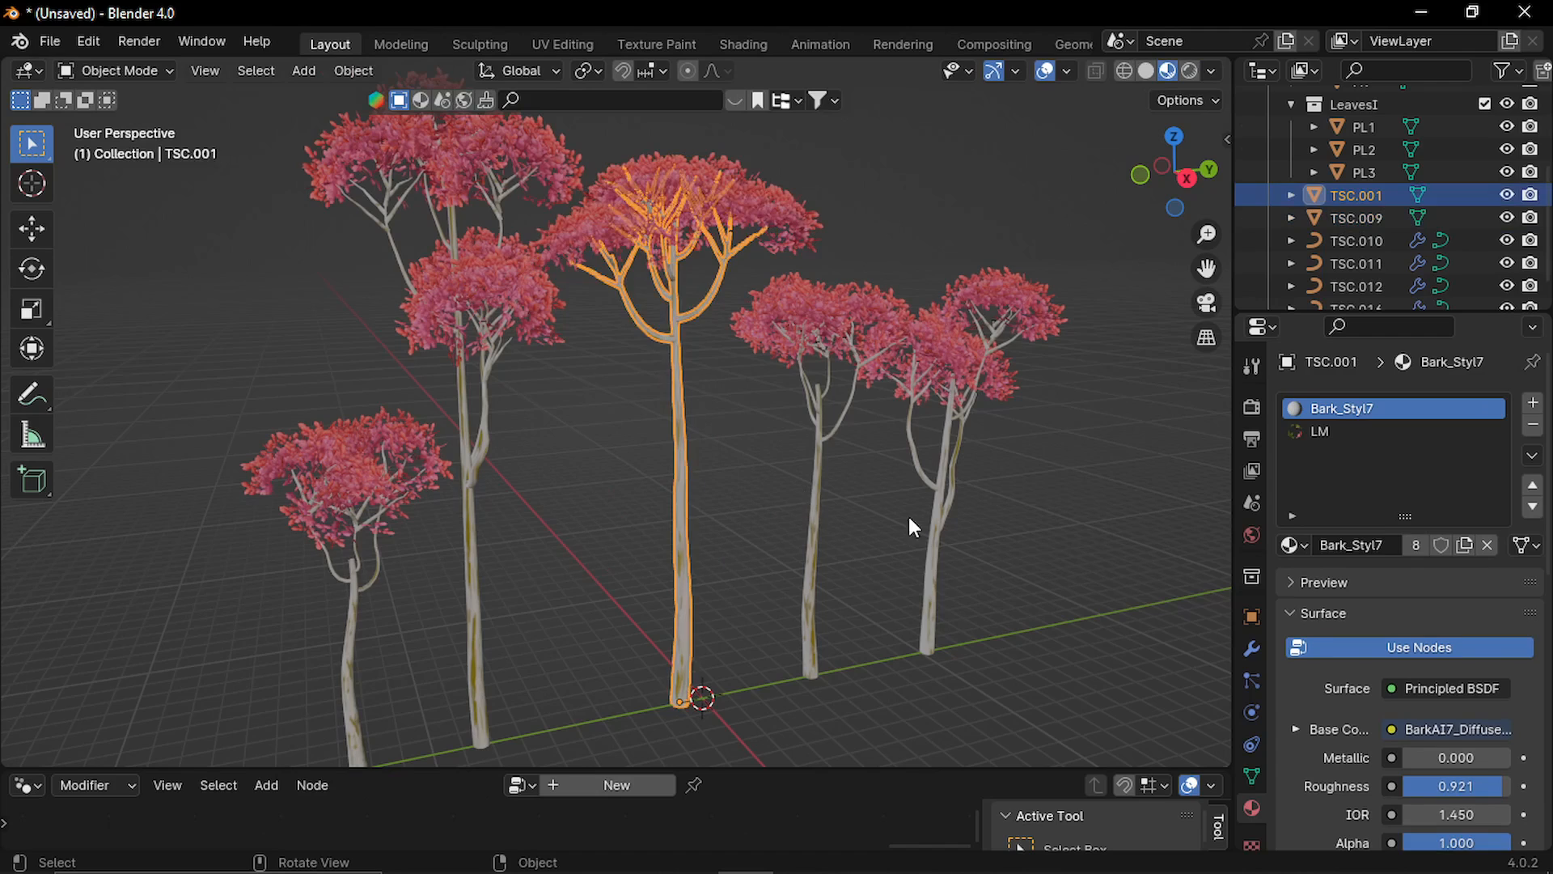
{"action": "left_click", "coordinate": [1254, 779]}
{"action": "scroll", "coordinate": [1430, 642], "scroll_direction": "down", "scroll_amount": 3}
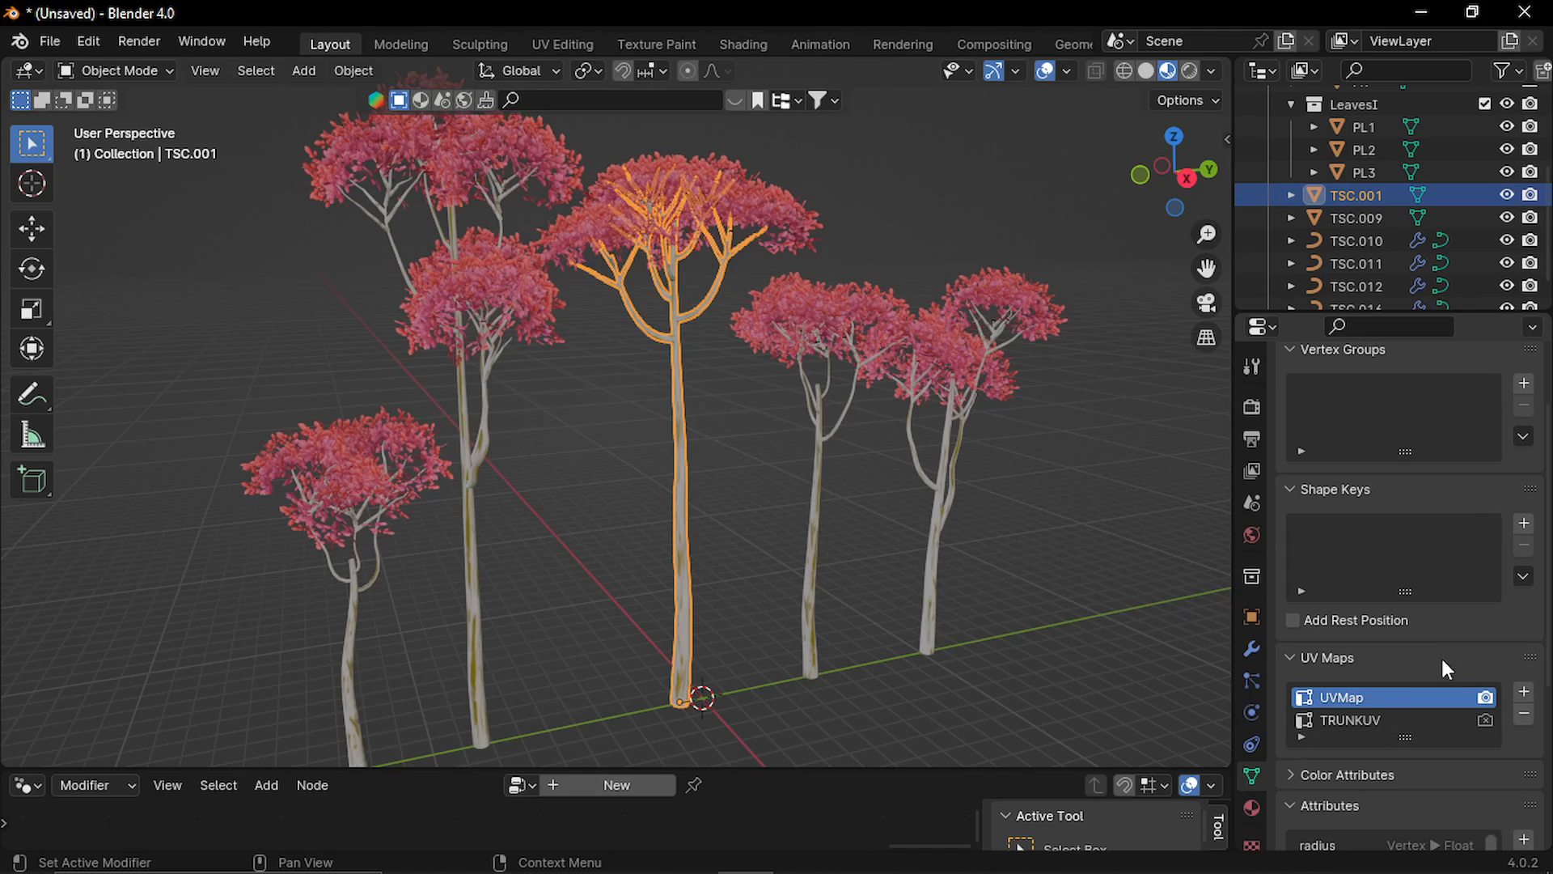
{"action": "left_click", "coordinate": [1520, 713]}
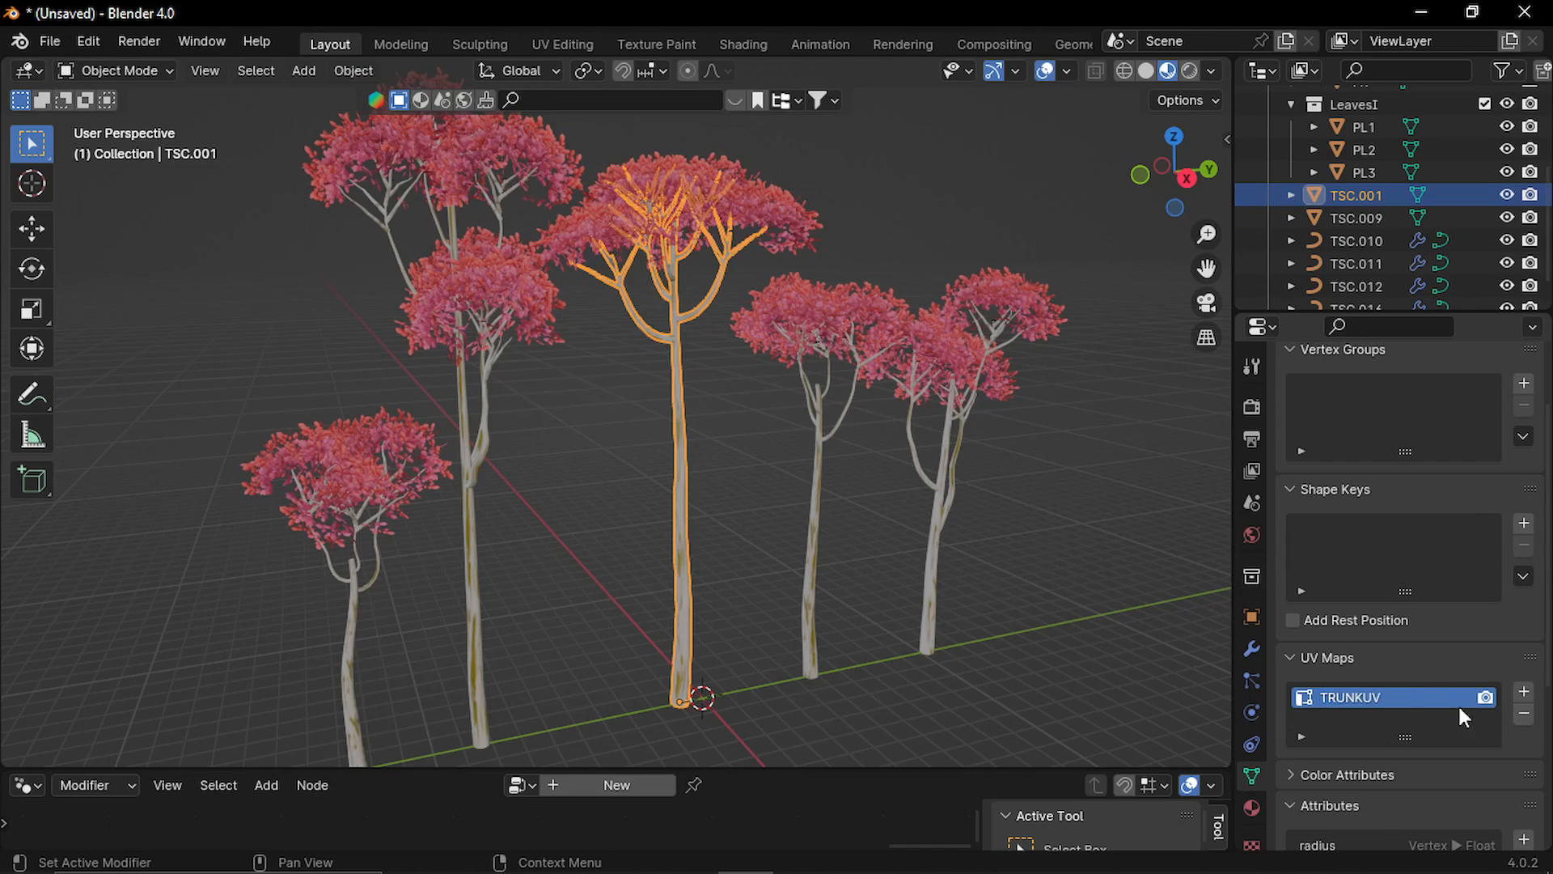
{"action": "double_click", "coordinate": [1365, 699]}
{"action": "type", "text": "UVMap"}
{"action": "key", "text": "Return"}
Remove the TRUNKUV map from the middle tree's leaves object.
{"action": "left_click", "coordinate": [761, 222]}
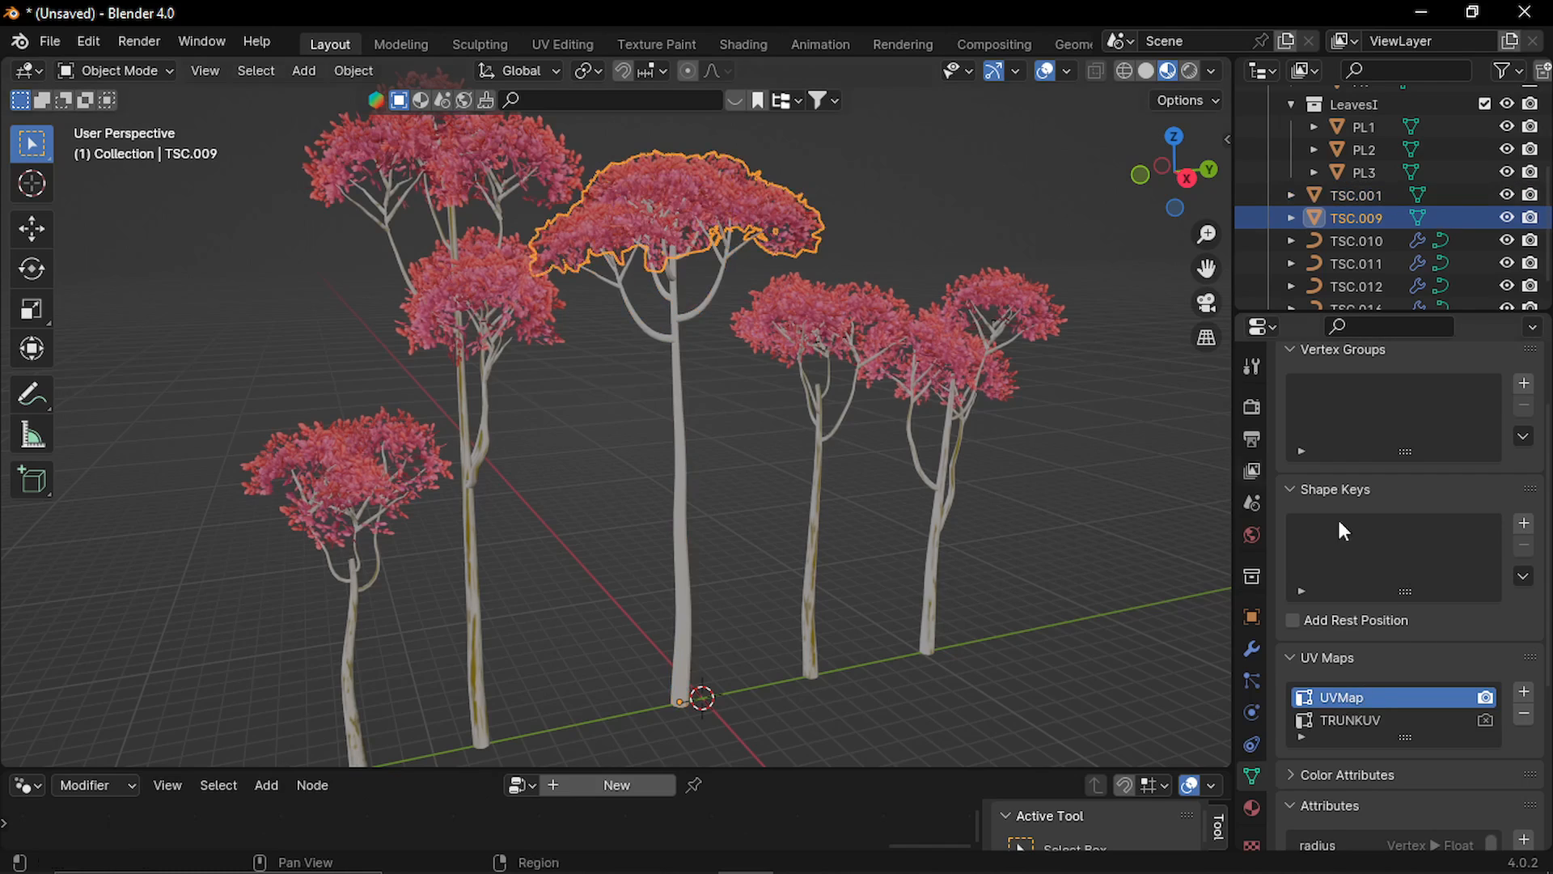
{"action": "left_click", "coordinate": [1374, 720]}
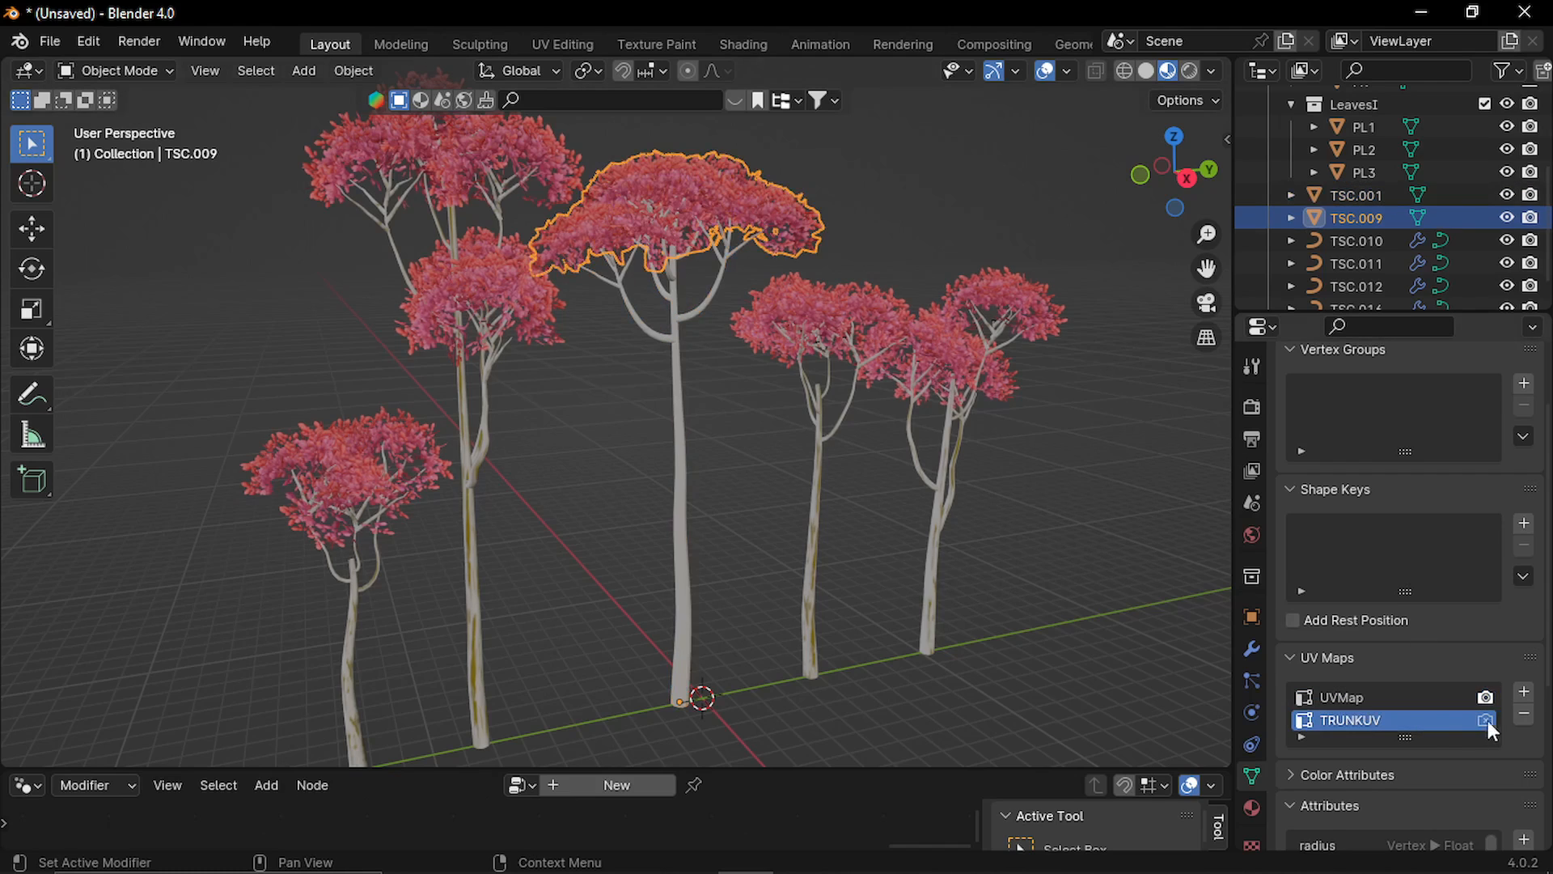
{"action": "left_click", "coordinate": [1524, 715]}
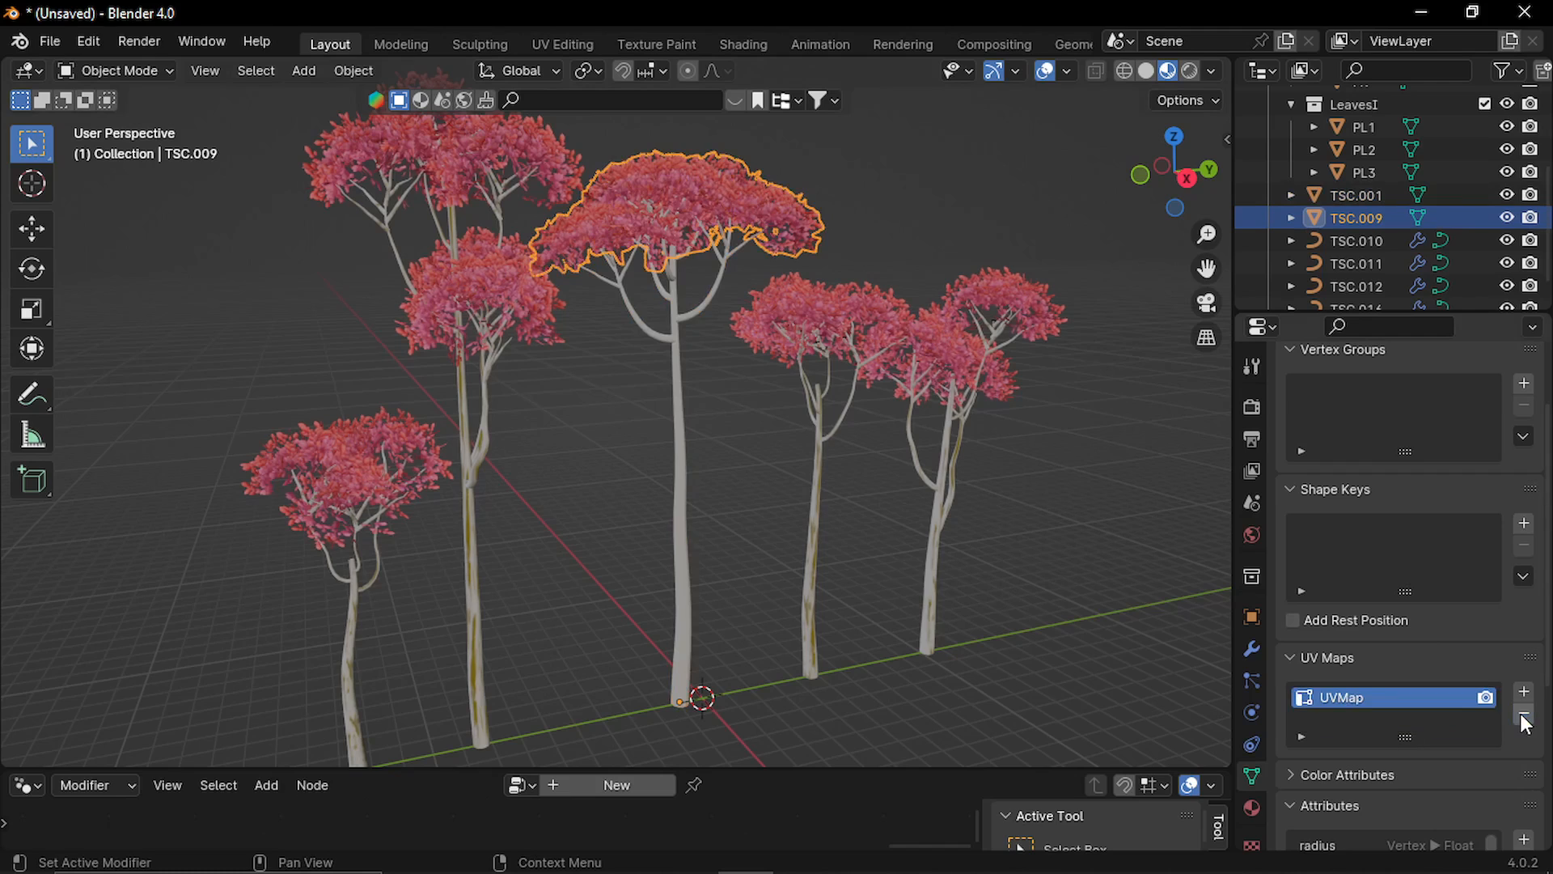
{"action": "left_click", "coordinate": [874, 202]}
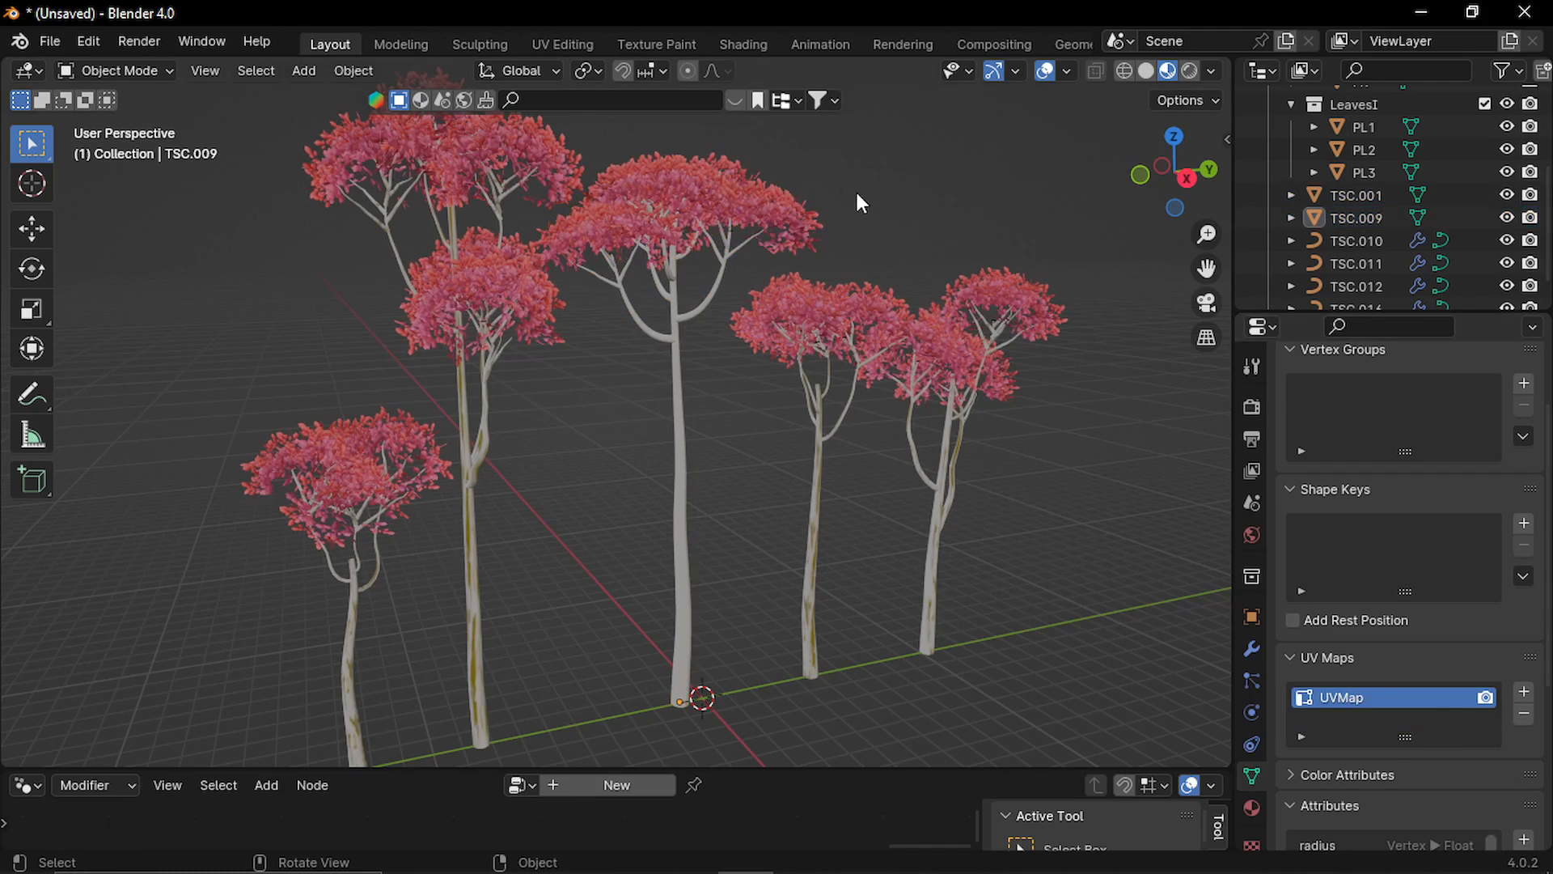
Join the middle tree's leaves with its trunk into one object, keeping the trunk as the active object.
{"action": "left_click", "coordinate": [688, 191]}
{"action": "left_click", "coordinate": [682, 426], "text": "shift"}
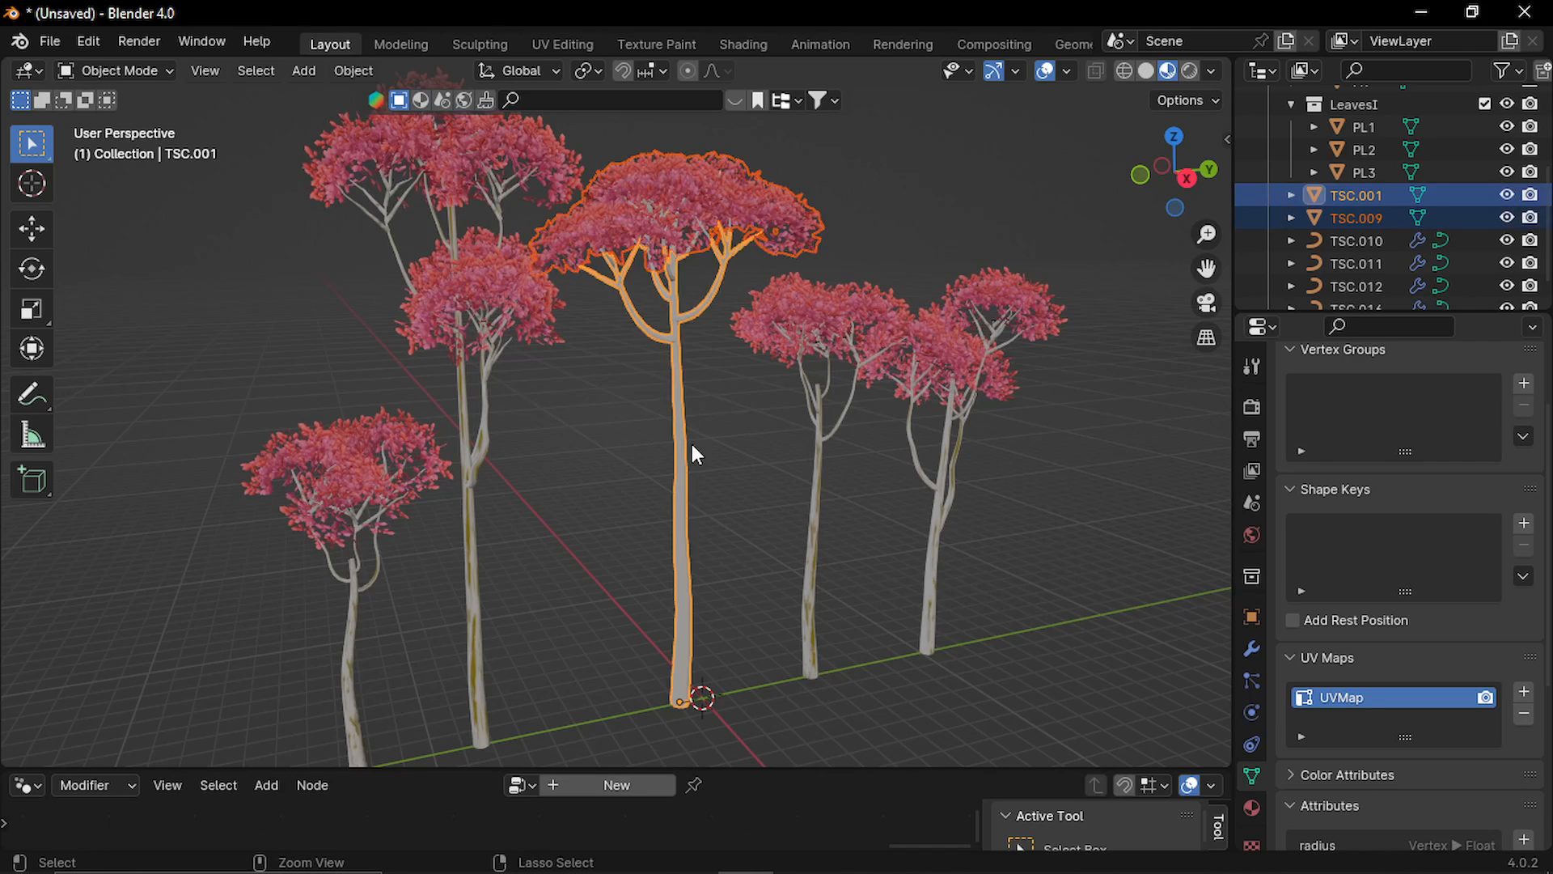
{"action": "key", "text": "ctrl+j"}
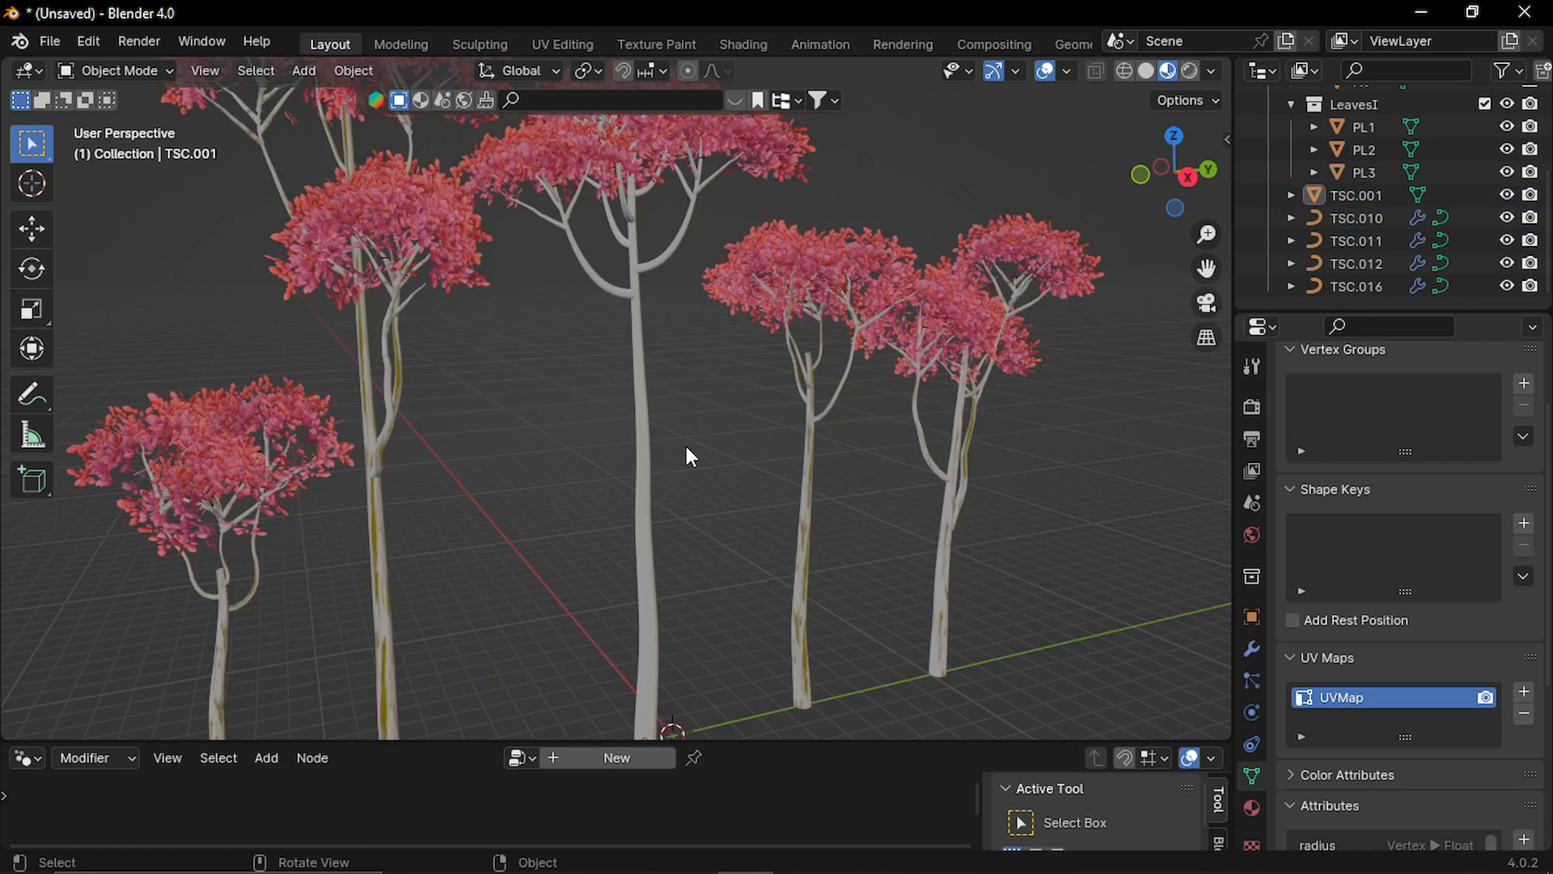
Select the joined tree and show its Bark_Styl7 material in an enlarged Shader Editor in place of the geometry node editor.
{"action": "middle_click_drag", "start_coordinate": [658, 432], "coordinate": [636, 425]}
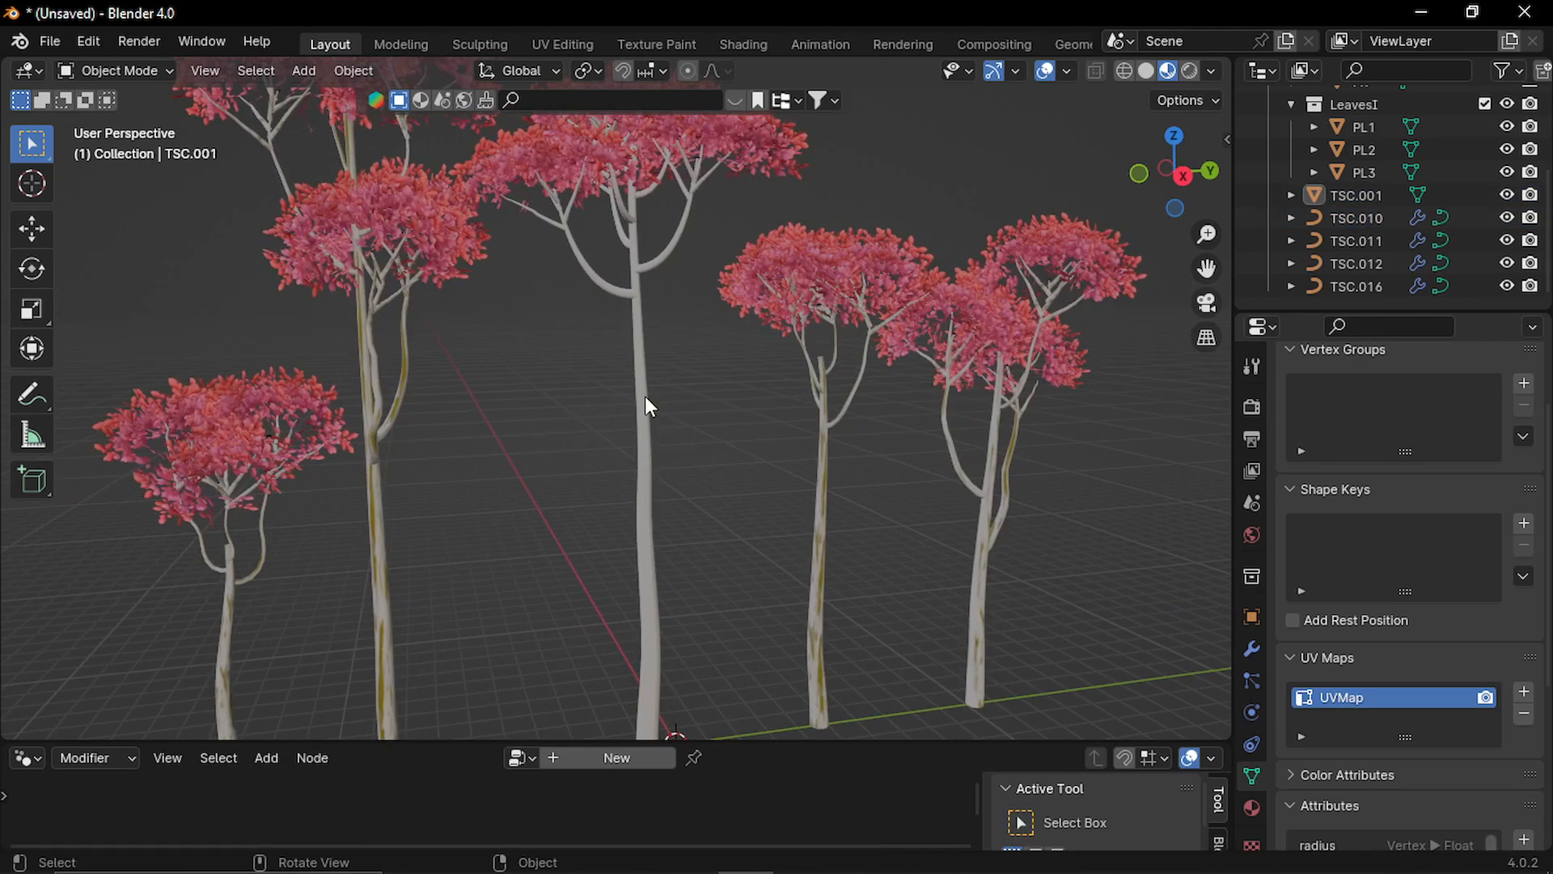
{"action": "left_click", "coordinate": [644, 404]}
{"action": "mouse_move", "coordinate": [684, 473]}
{"action": "middle_mouse_down"}
{"action": "mouse_move", "coordinate": [662, 465]}
{"action": "mouse_move", "coordinate": [684, 480]}
{"action": "middle_mouse_up"}
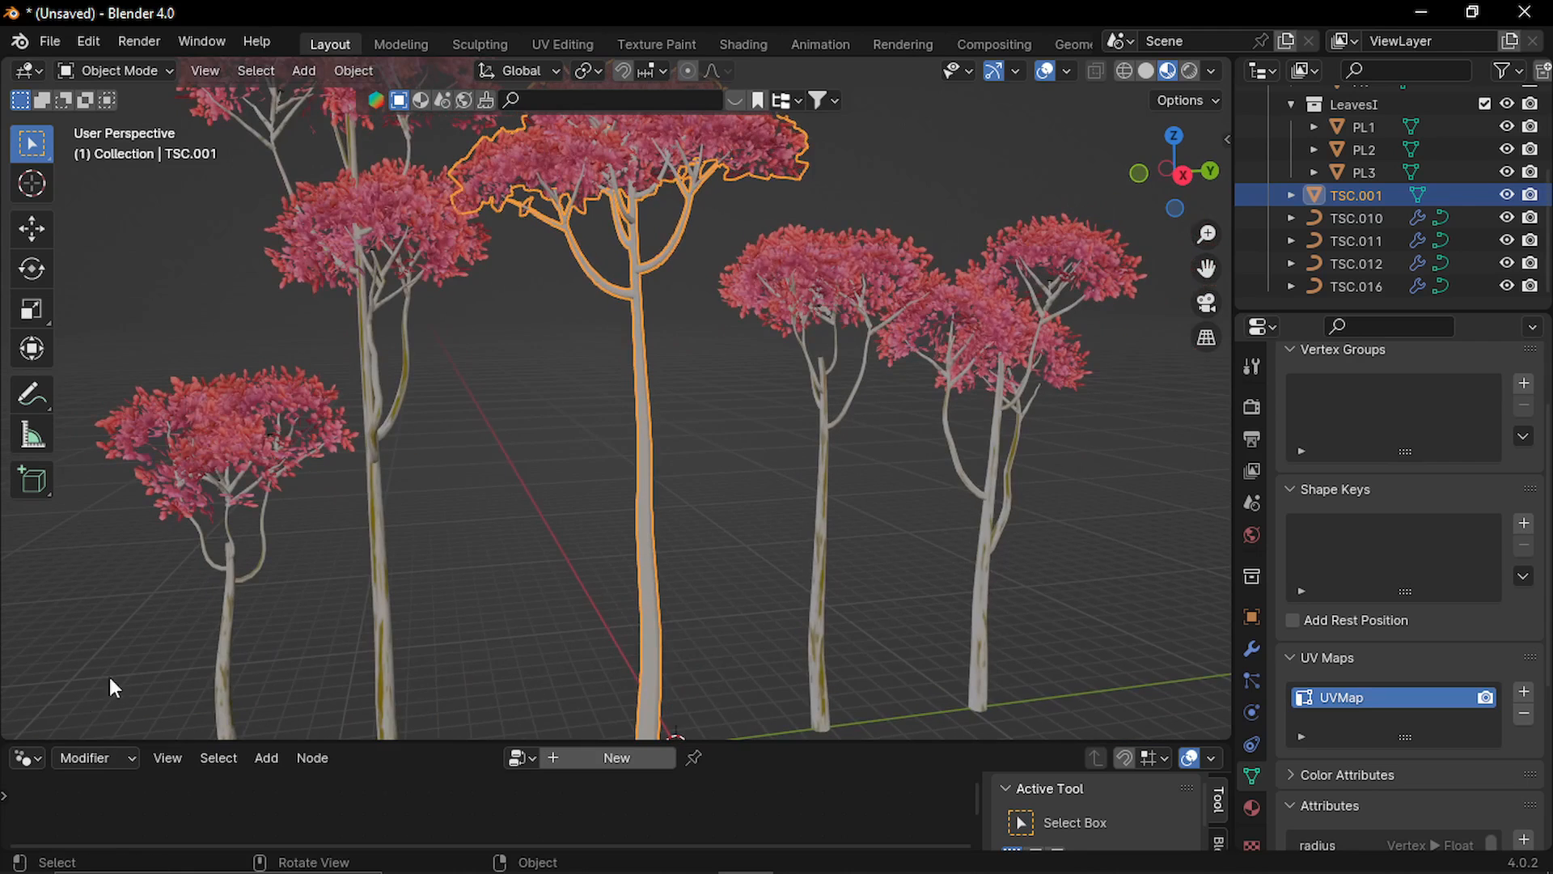
{"action": "left_click", "coordinate": [27, 757]}
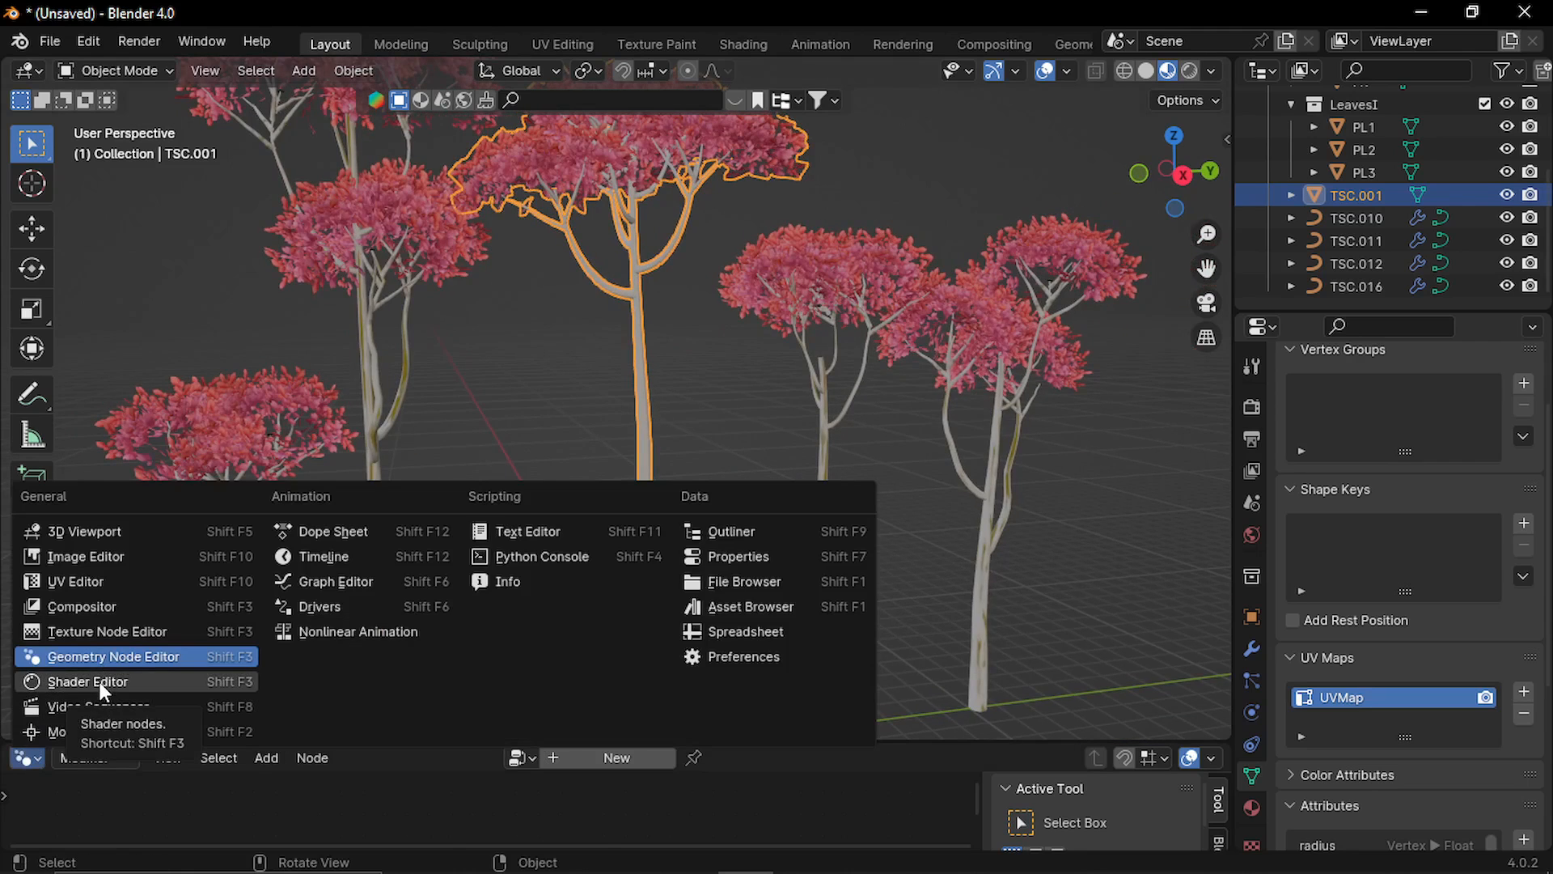
{"action": "left_click", "coordinate": [99, 681]}
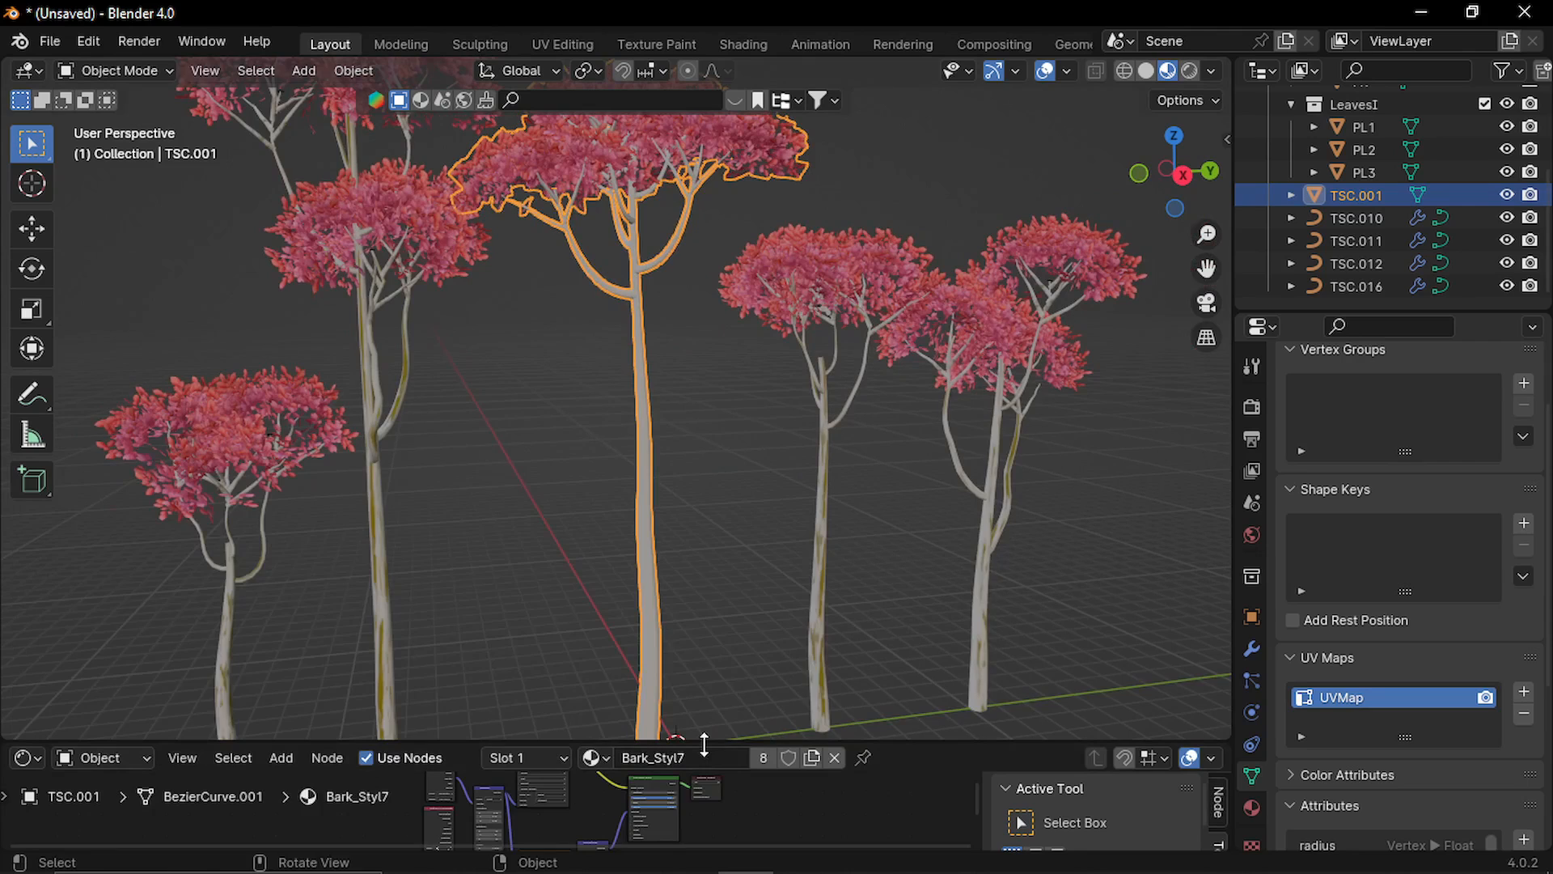
{"action": "left_click_drag", "start_coordinate": [697, 743], "coordinate": [703, 518]}
Delete the TRUNKUV Attribute node feeding the Mapping node in the Bark_Styl7 material.
{"action": "scroll", "coordinate": [510, 663], "scroll_direction": "up", "scroll_amount": 4}
{"action": "scroll", "coordinate": [446, 663], "scroll_direction": "up", "scroll_amount": 4}
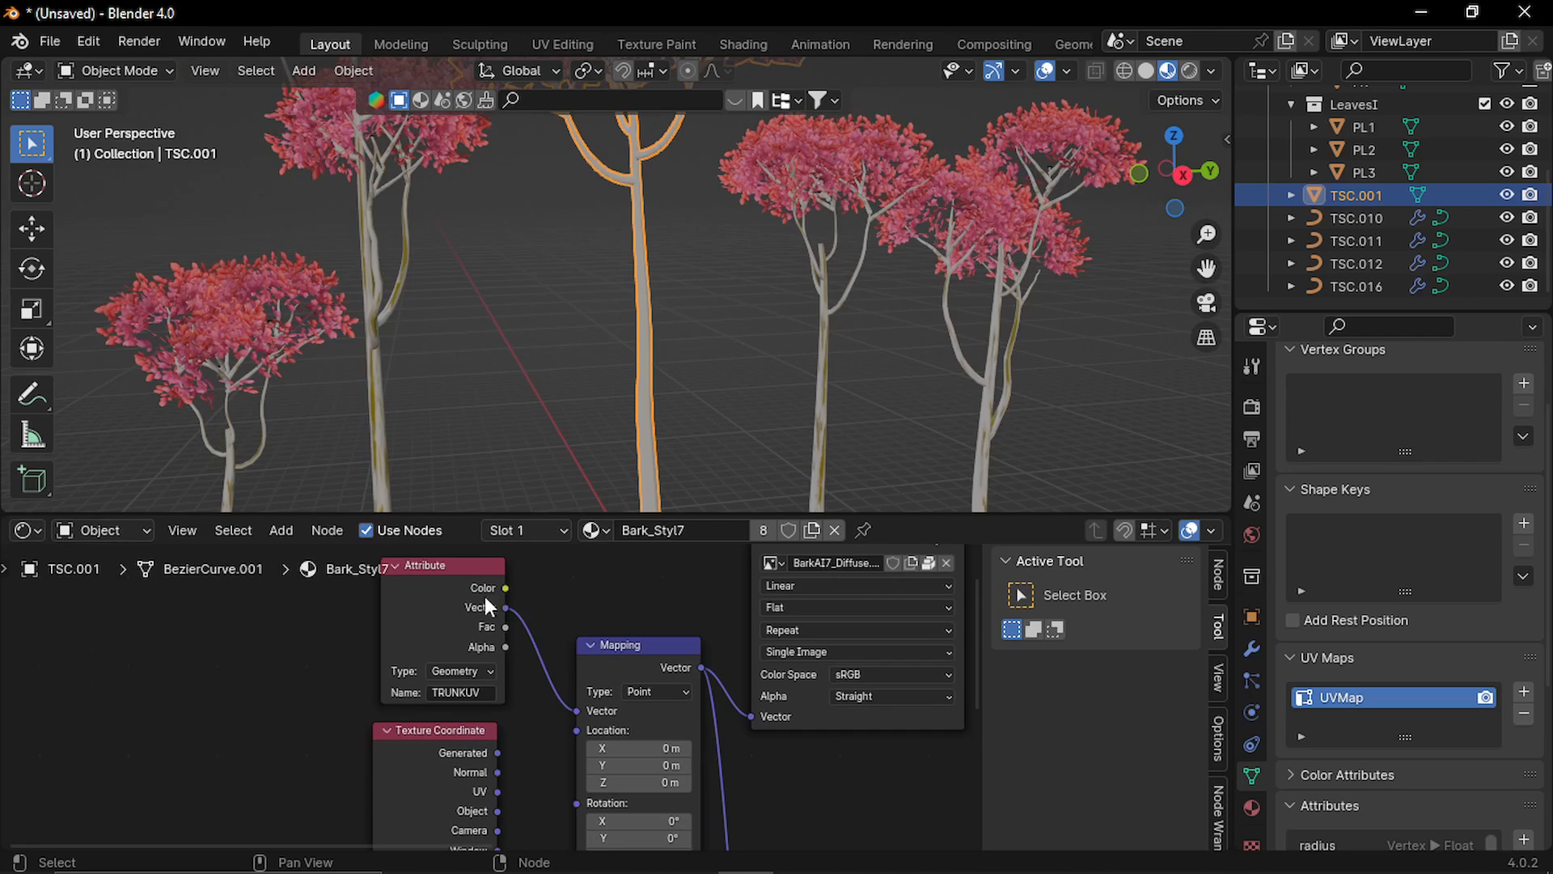
{"action": "left_click", "coordinate": [425, 616]}
{"action": "key", "text": "x"}
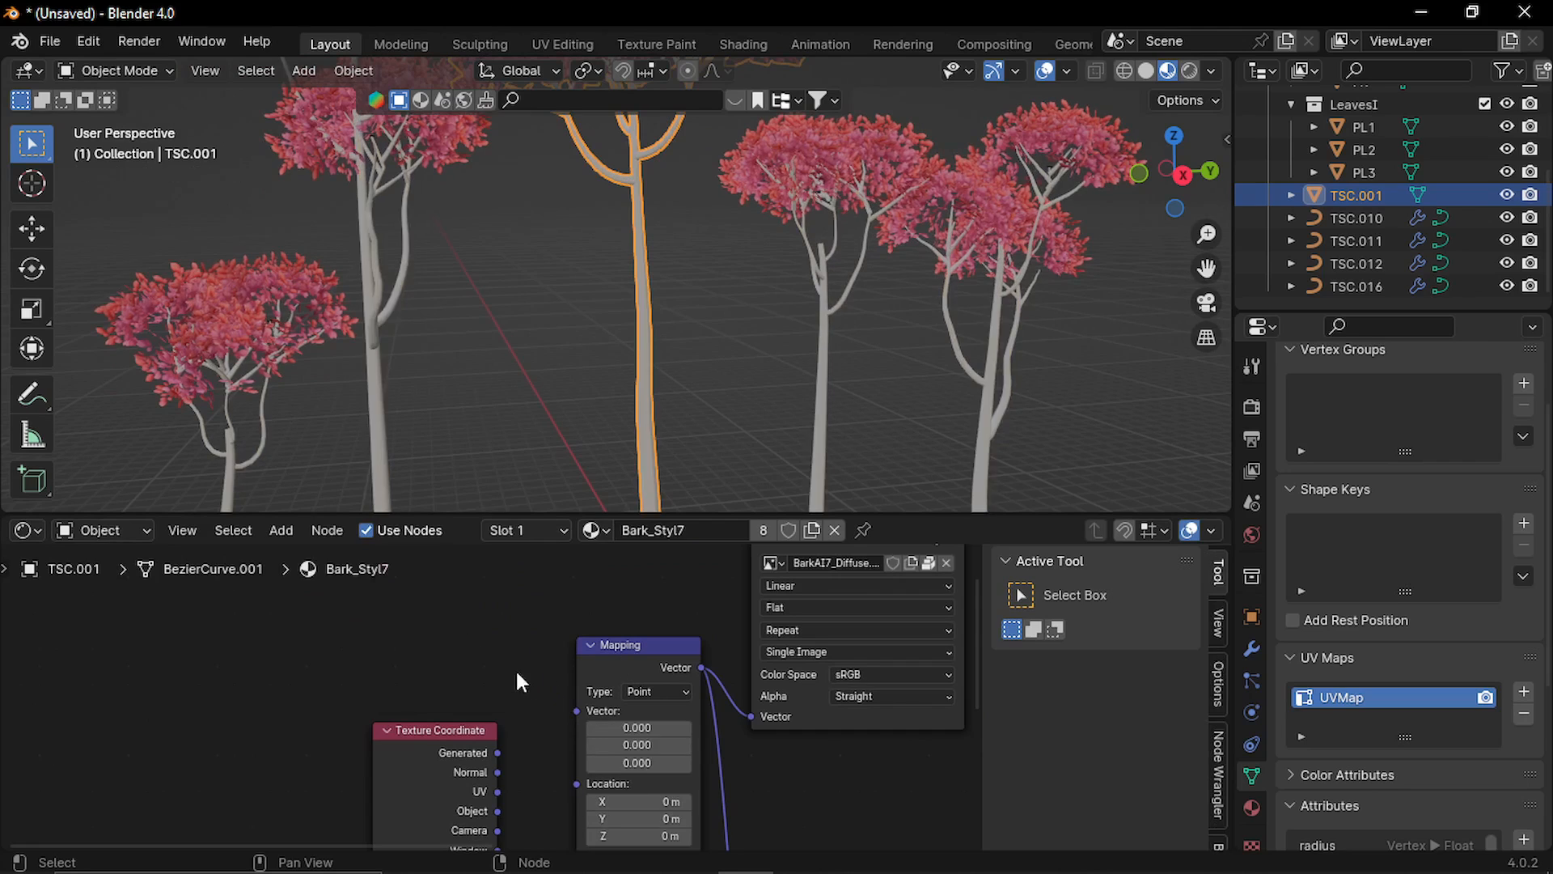
{"action": "middle_click_drag", "start_coordinate": [517, 668], "coordinate": [451, 586]}
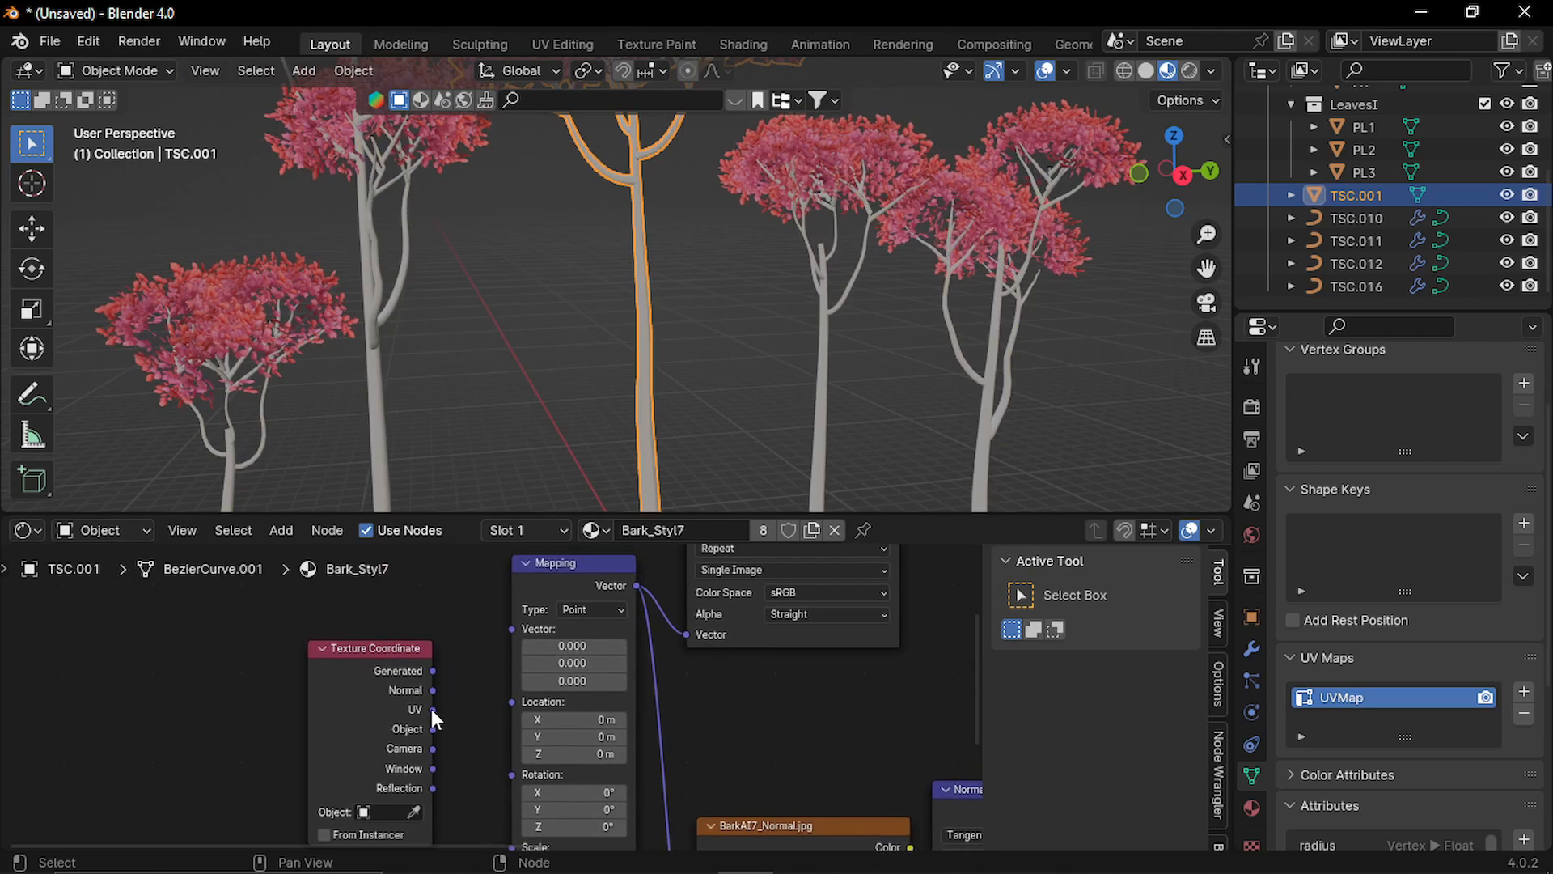
Connect the Texture Coordinate node's UV output to the Mapping node's Vector input in the Bark_Styl7 material.
{"action": "left_click_drag", "start_coordinate": [433, 709], "coordinate": [511, 629]}
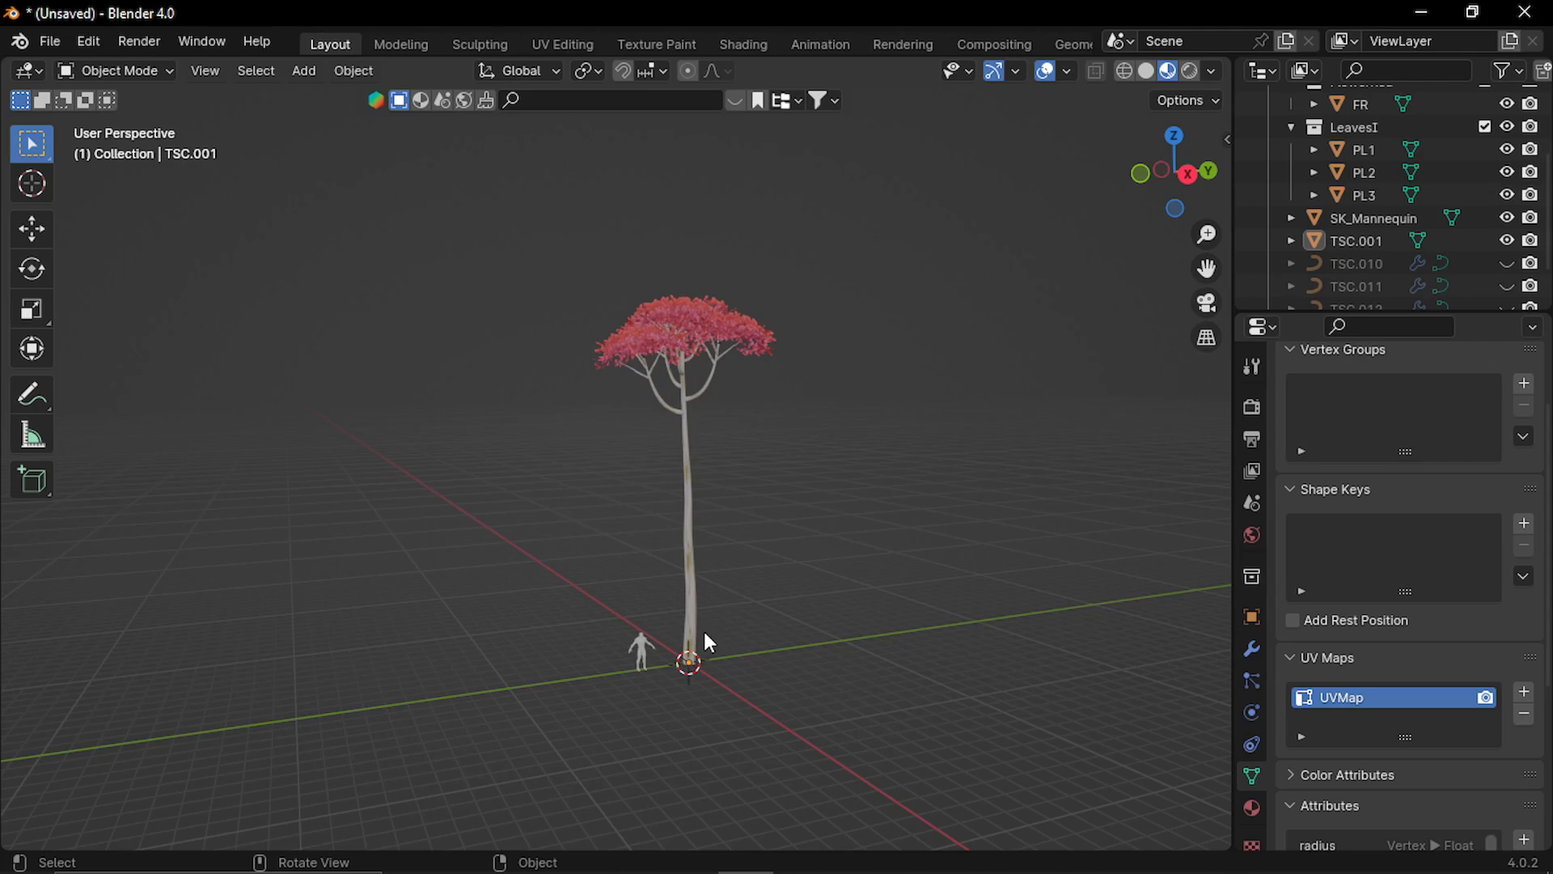
Scale the joined tree down uniformly to a believable height beside the mannequin.
{"action": "scroll", "coordinate": [704, 631], "scroll_direction": "up", "scroll_amount": 8}
{"action": "middle_click_drag", "start_coordinate": [482, 673], "coordinate": [545, 641], "text": "shift"}
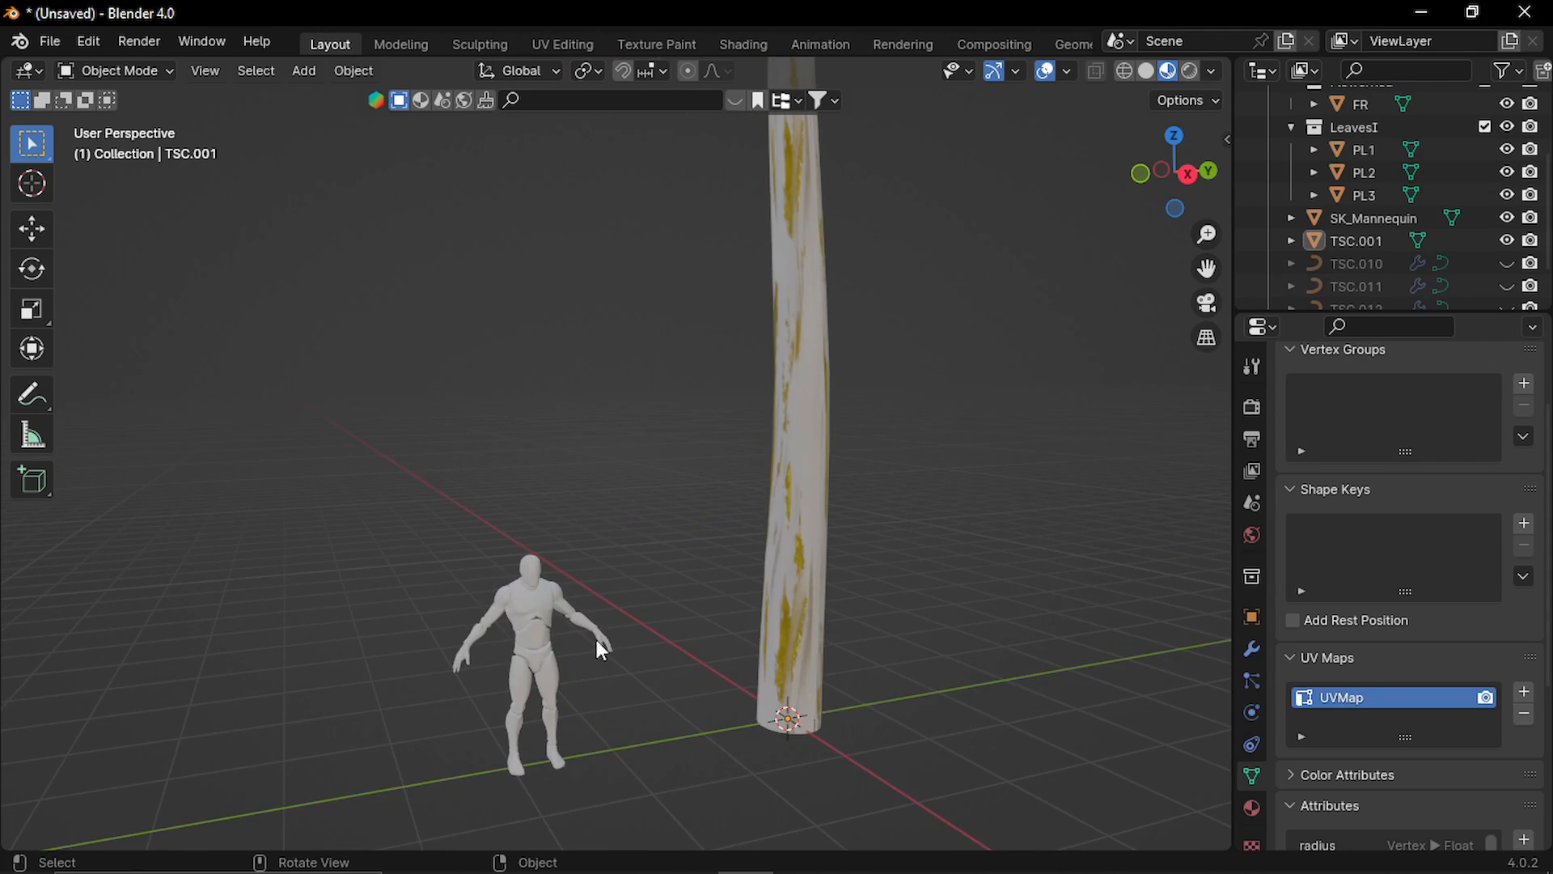
{"action": "scroll", "coordinate": [615, 648], "scroll_direction": "down", "scroll_amount": 4}
{"action": "middle_click_drag", "start_coordinate": [716, 579], "coordinate": [676, 593], "text": "shift"}
{"action": "left_click", "coordinate": [676, 609]}
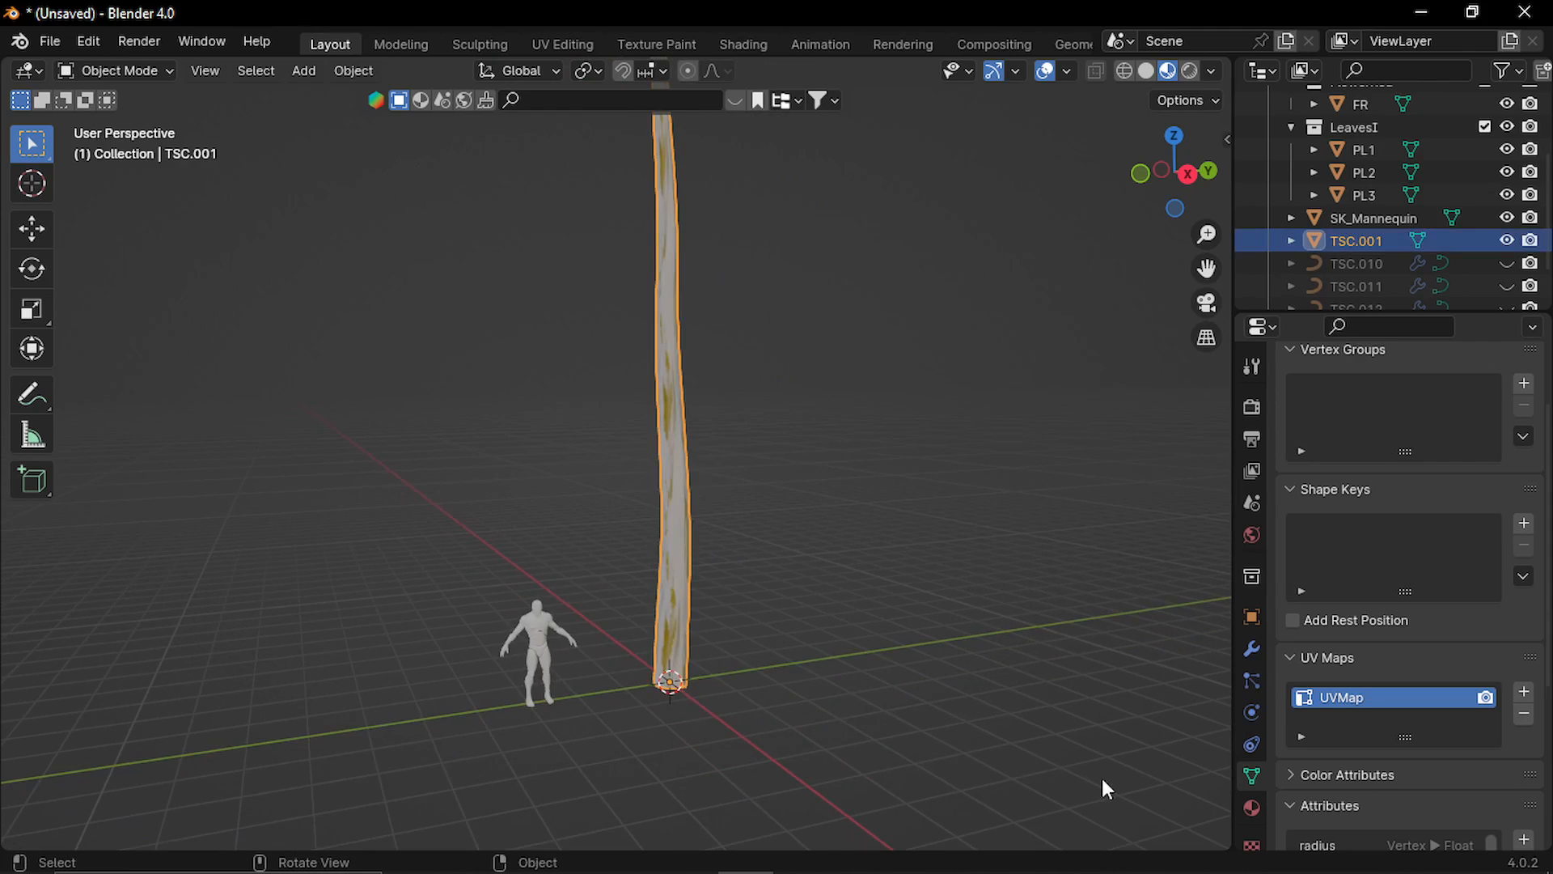
{"action": "key", "text": "s"}
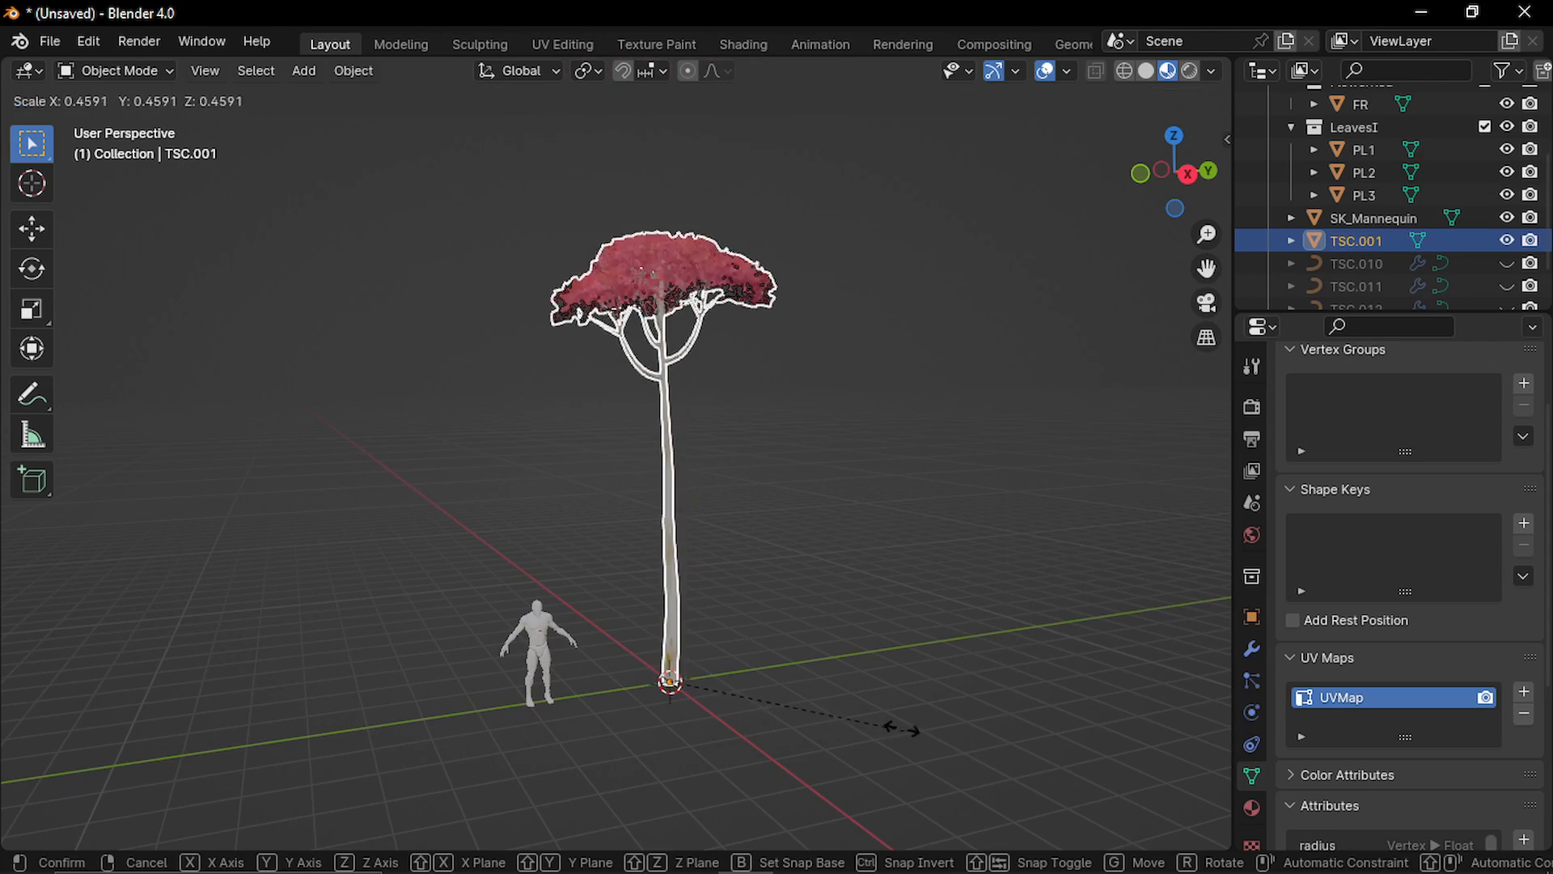
{"action": "left_click", "coordinate": [861, 700]}
{"action": "scroll", "coordinate": [711, 566], "scroll_direction": "up", "scroll_amount": 4}
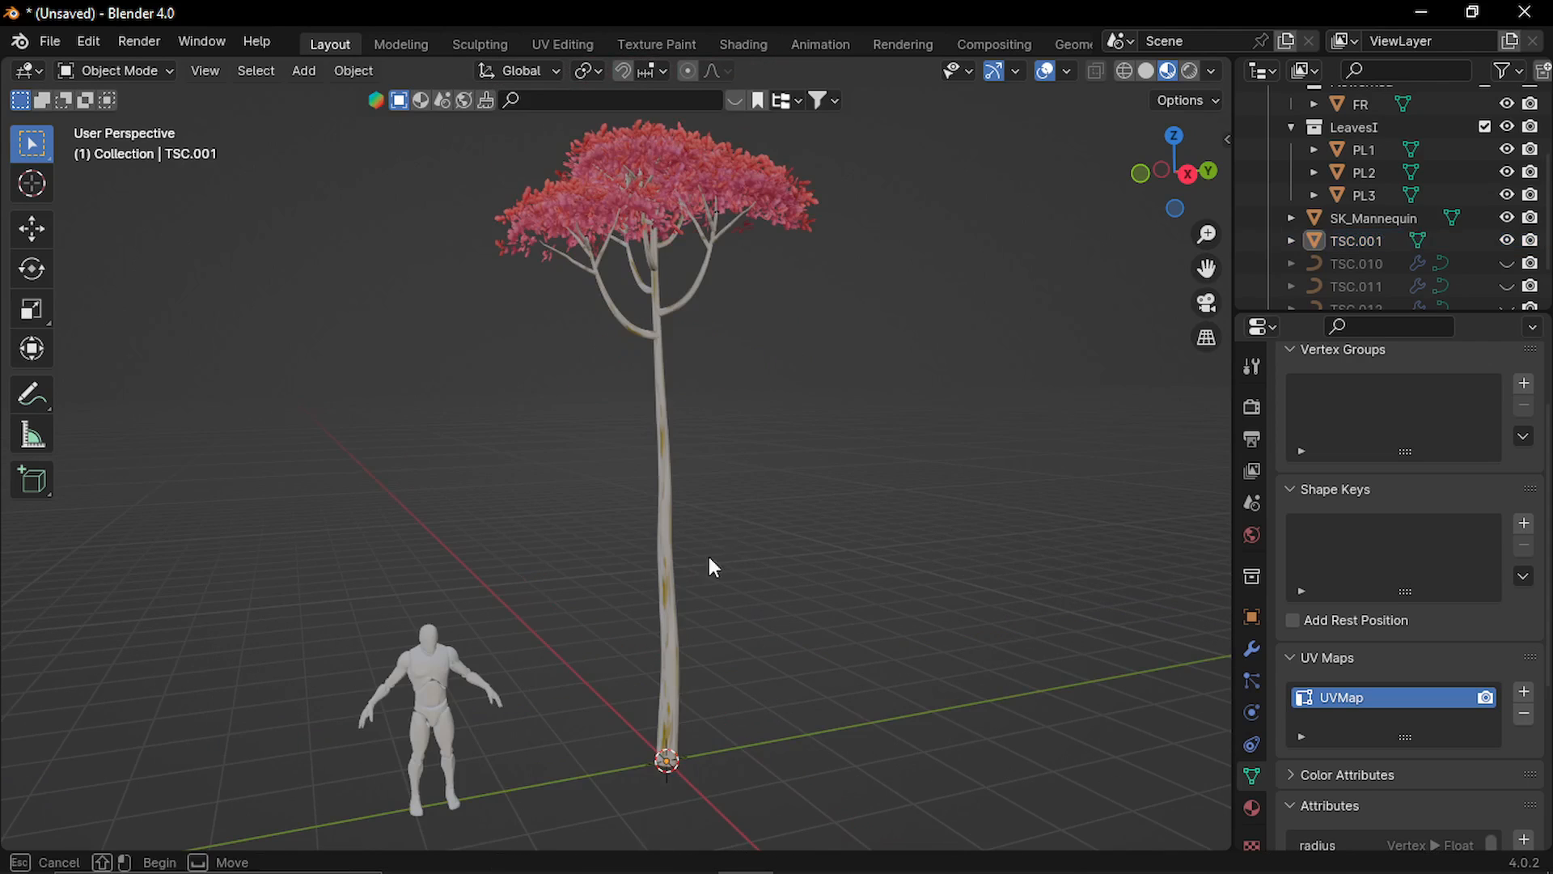
Apply the scale of the resized tree.
{"action": "key", "text": "ctrl+a"}
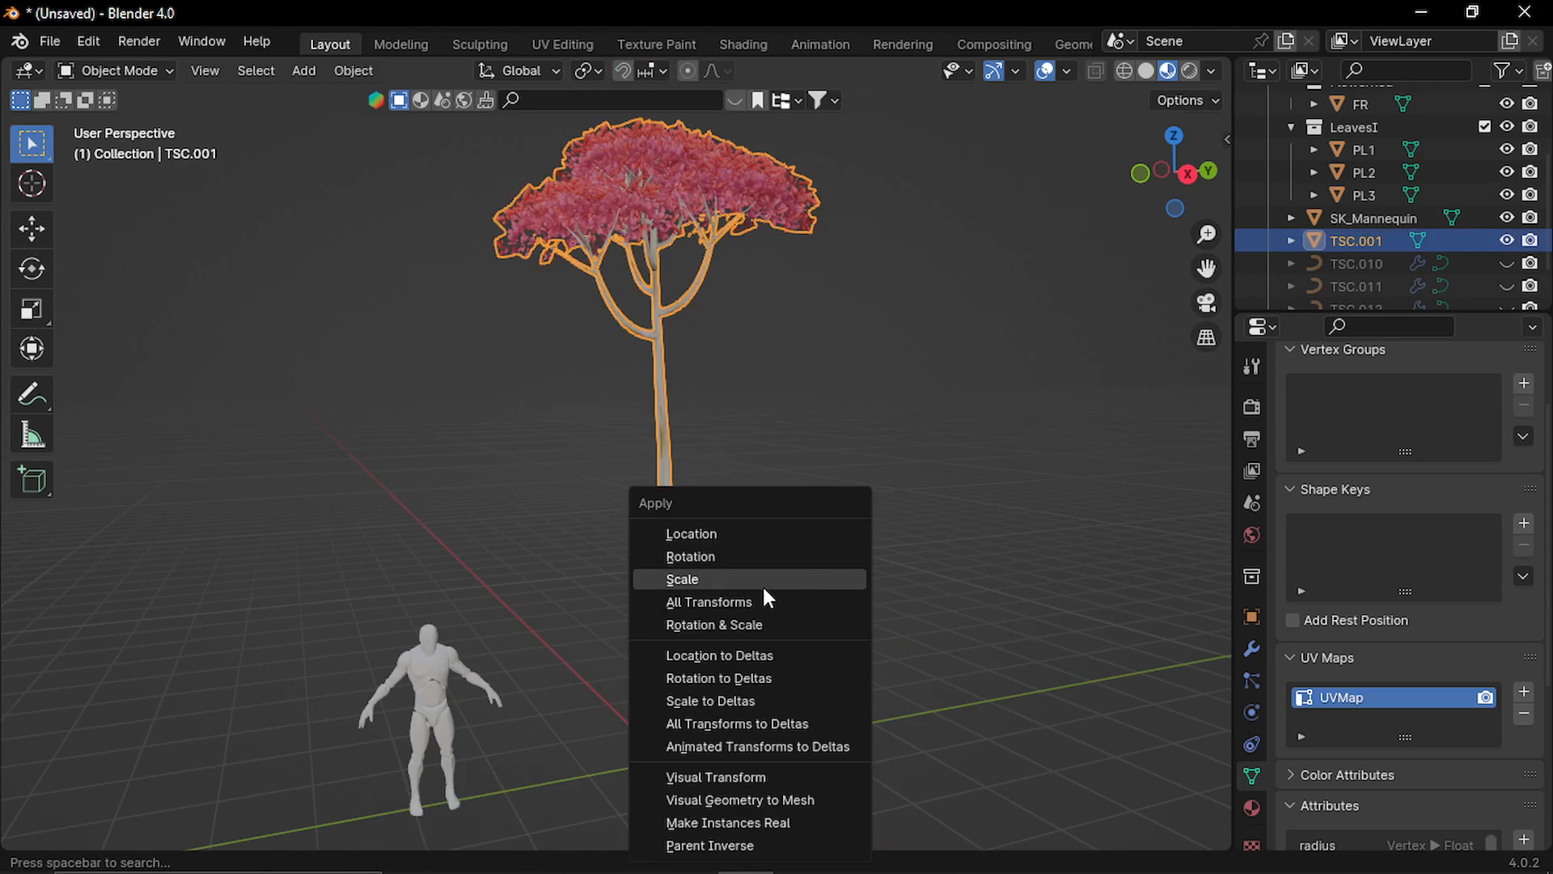
{"action": "left_click", "coordinate": [762, 579]}
{"action": "key", "text": "ctrl+a"}
{"action": "left_click", "coordinate": [860, 578]}
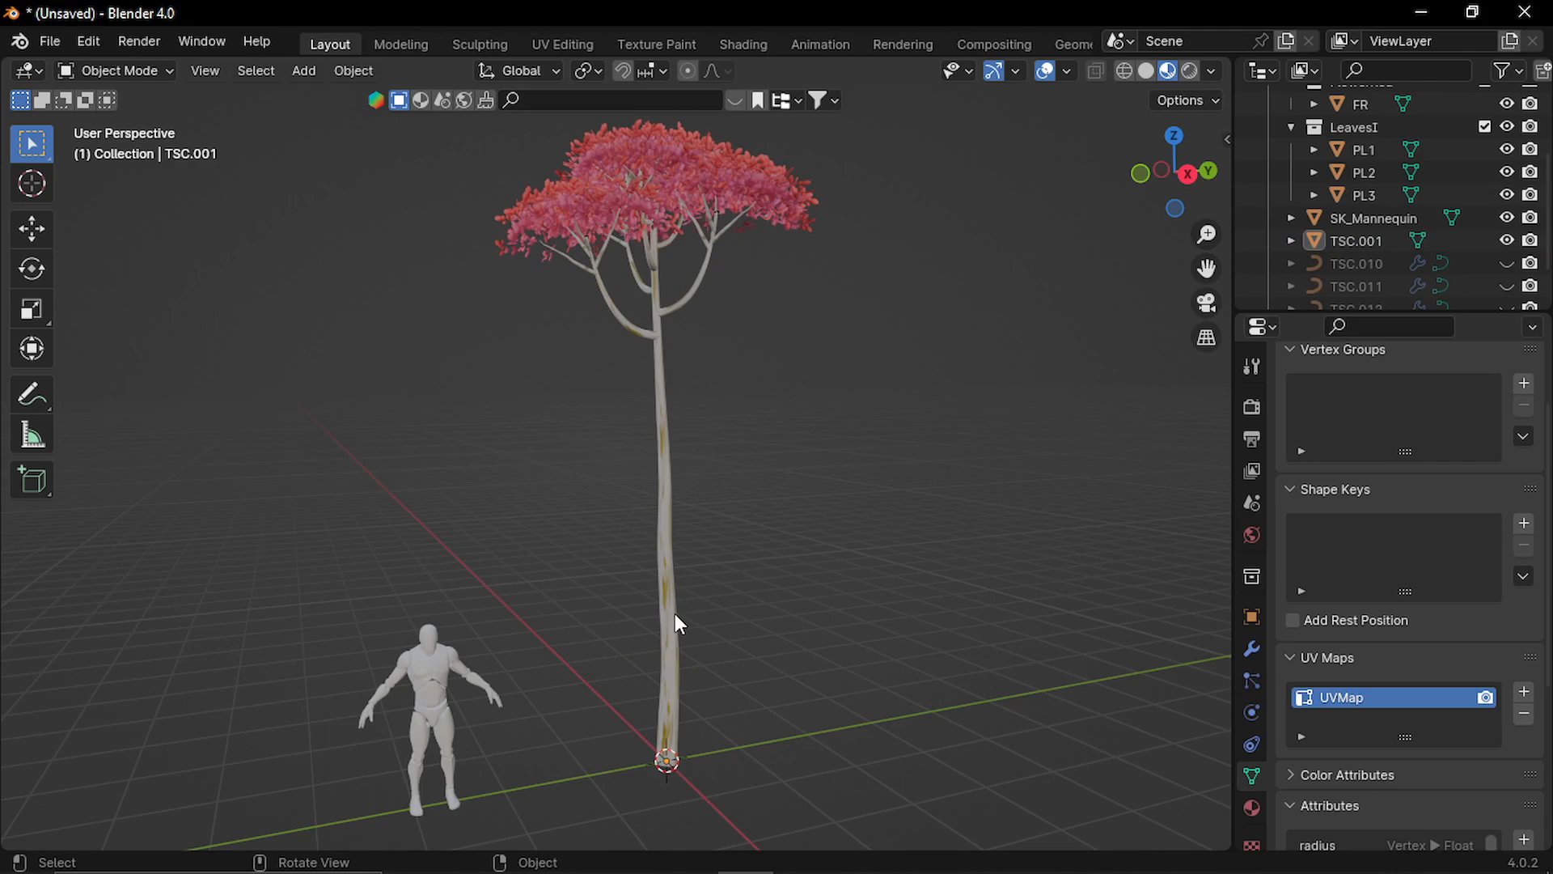
Open the tree in Edit Mode with solid shading and examine the trunk's mesh along its lengthwise seam.
{"action": "left_click", "coordinate": [1146, 72]}
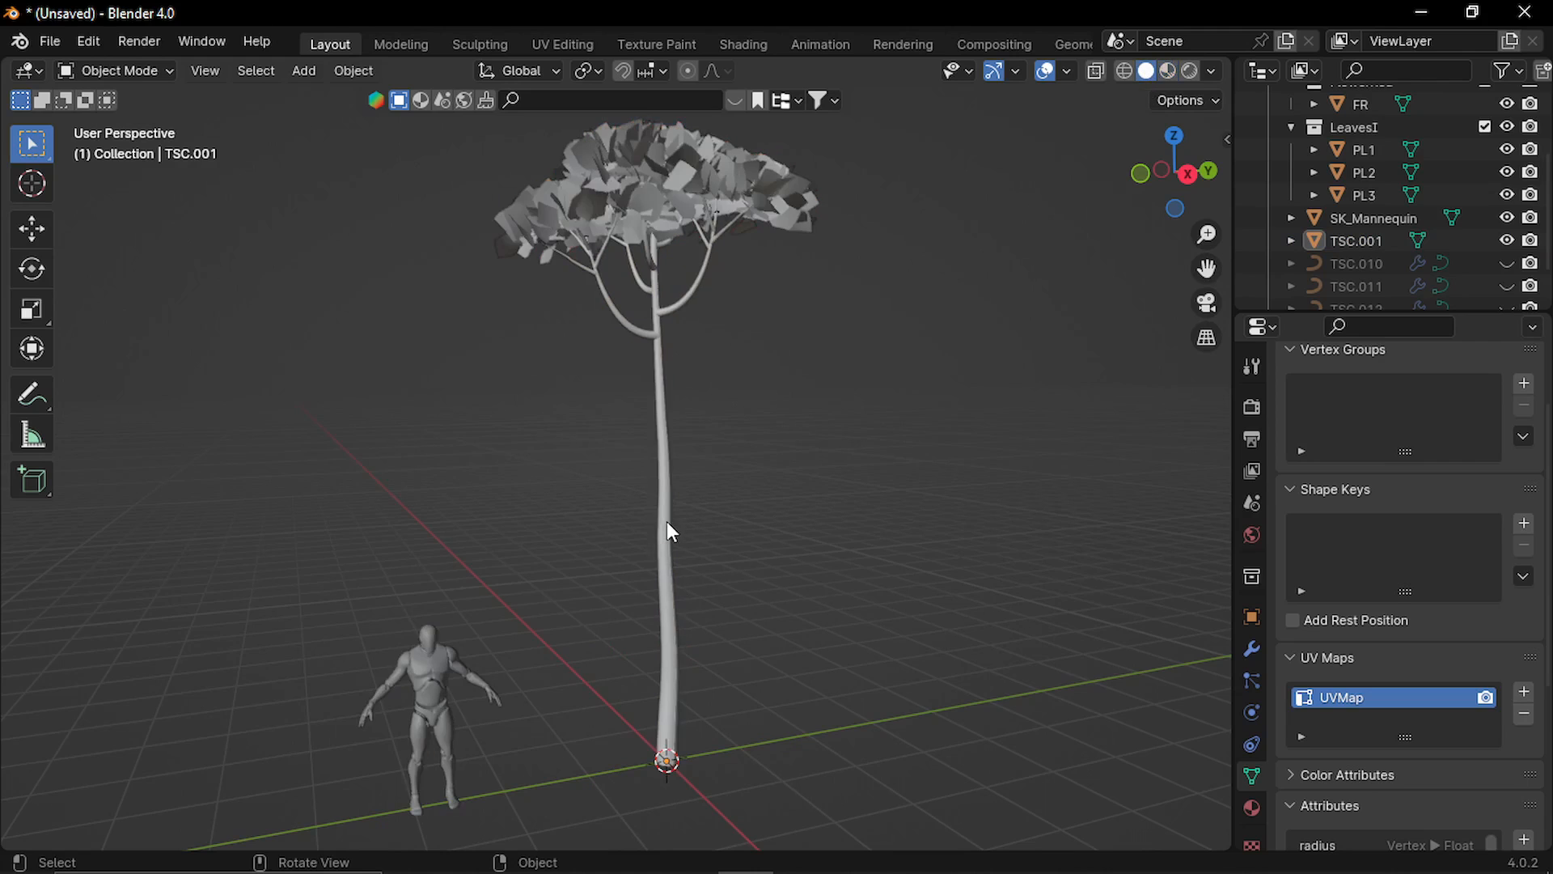
{"action": "left_click", "coordinate": [666, 521]}
{"action": "key", "text": "Tab"}
{"action": "scroll", "coordinate": [705, 611], "scroll_direction": "up", "scroll_amount": 5}
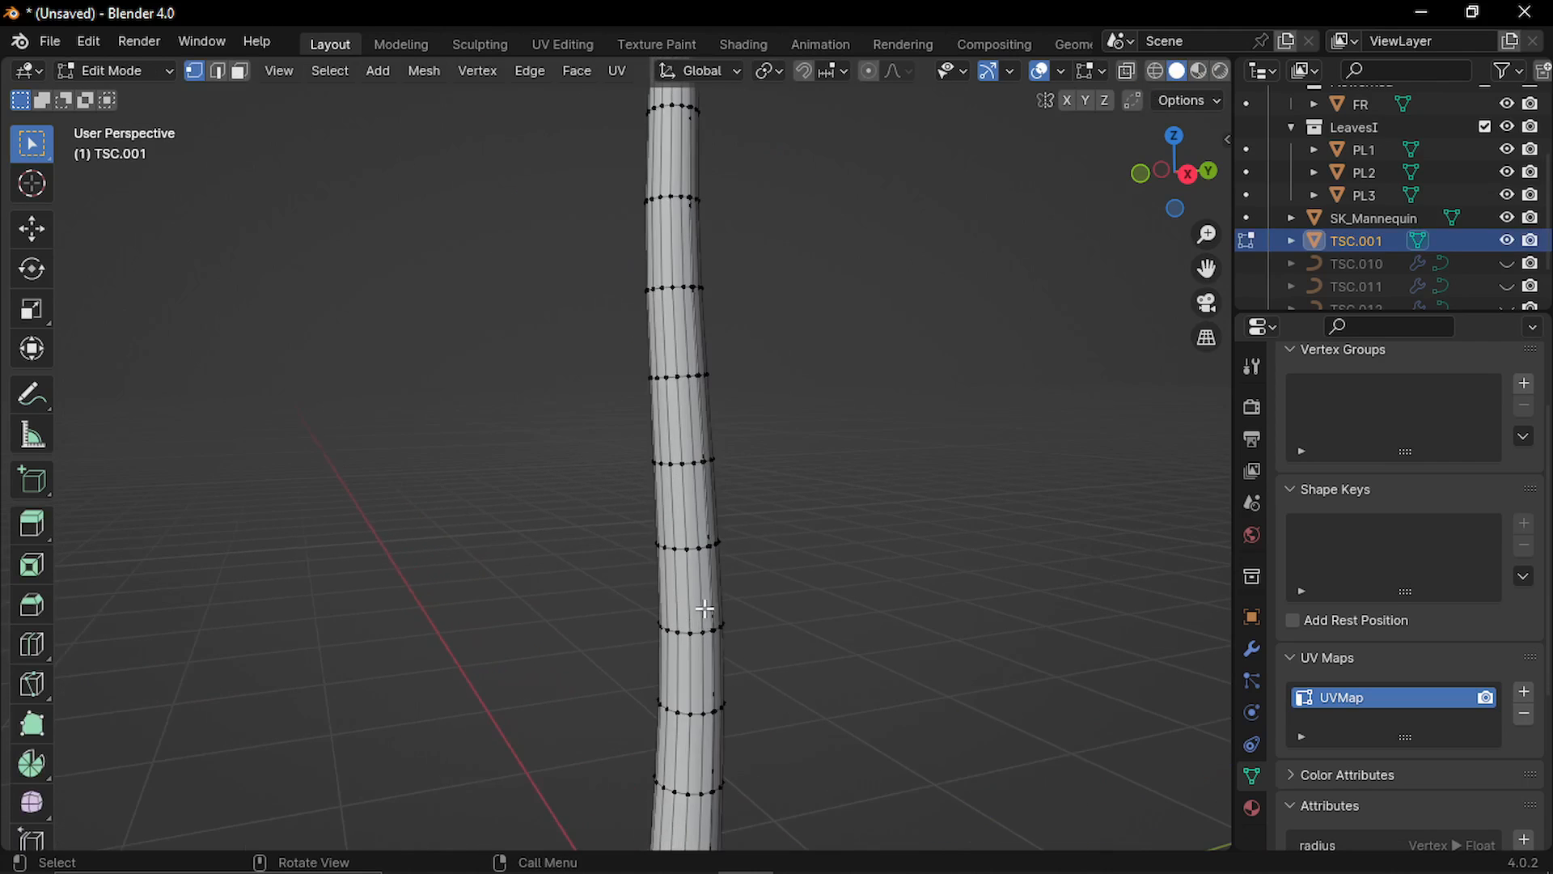
{"action": "middle_click_drag", "start_coordinate": [705, 610], "coordinate": [544, 593]}
{"action": "scroll", "coordinate": [707, 524], "scroll_direction": "up", "scroll_amount": 5}
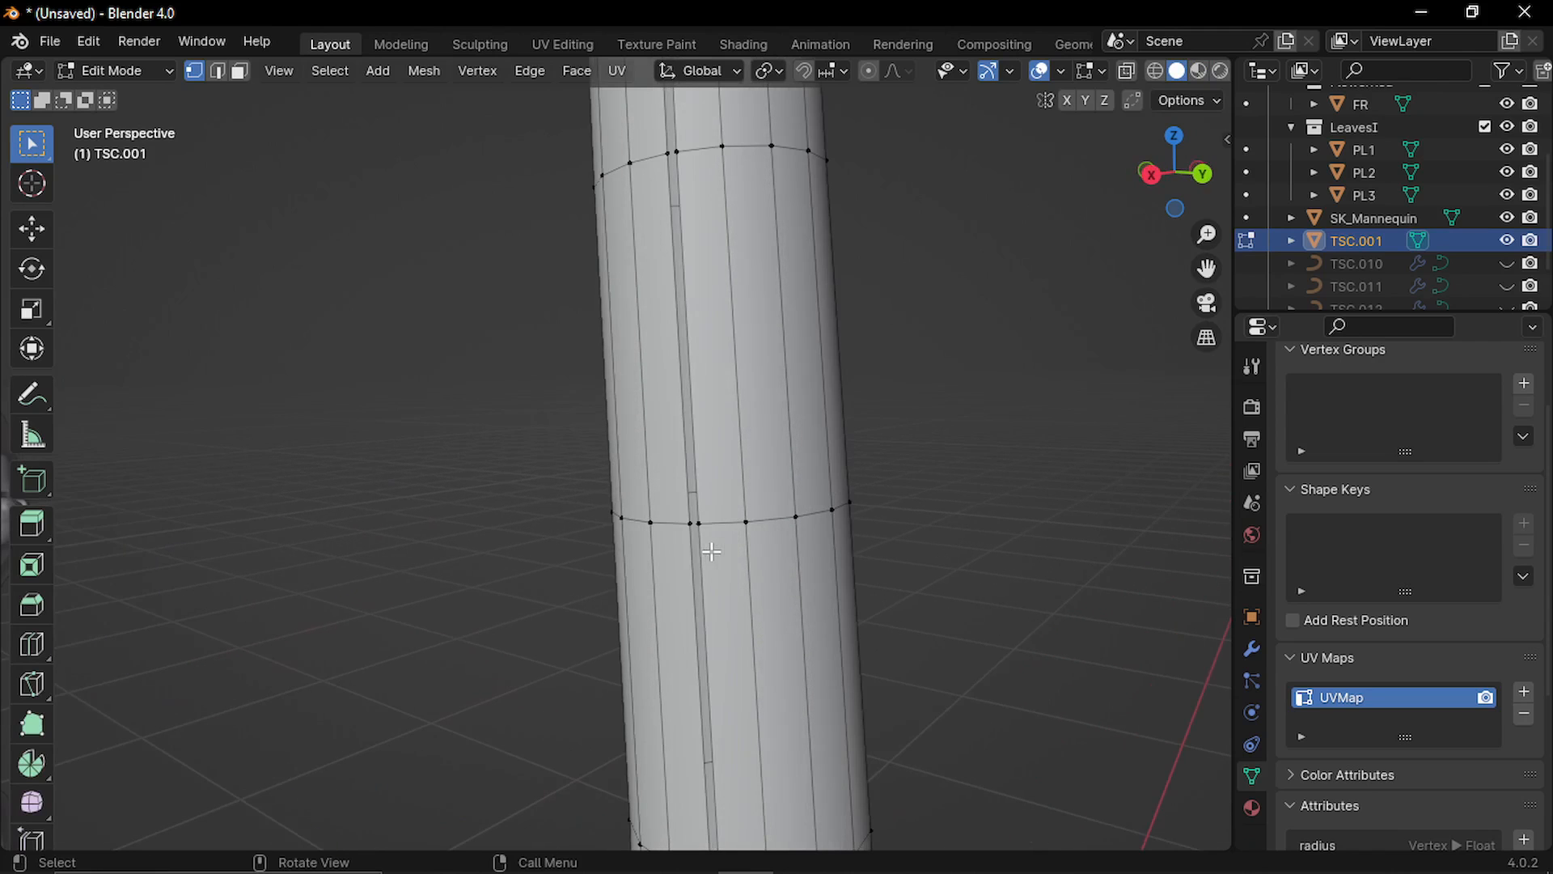
{"action": "middle_click_drag", "start_coordinate": [732, 531], "coordinate": [864, 569]}
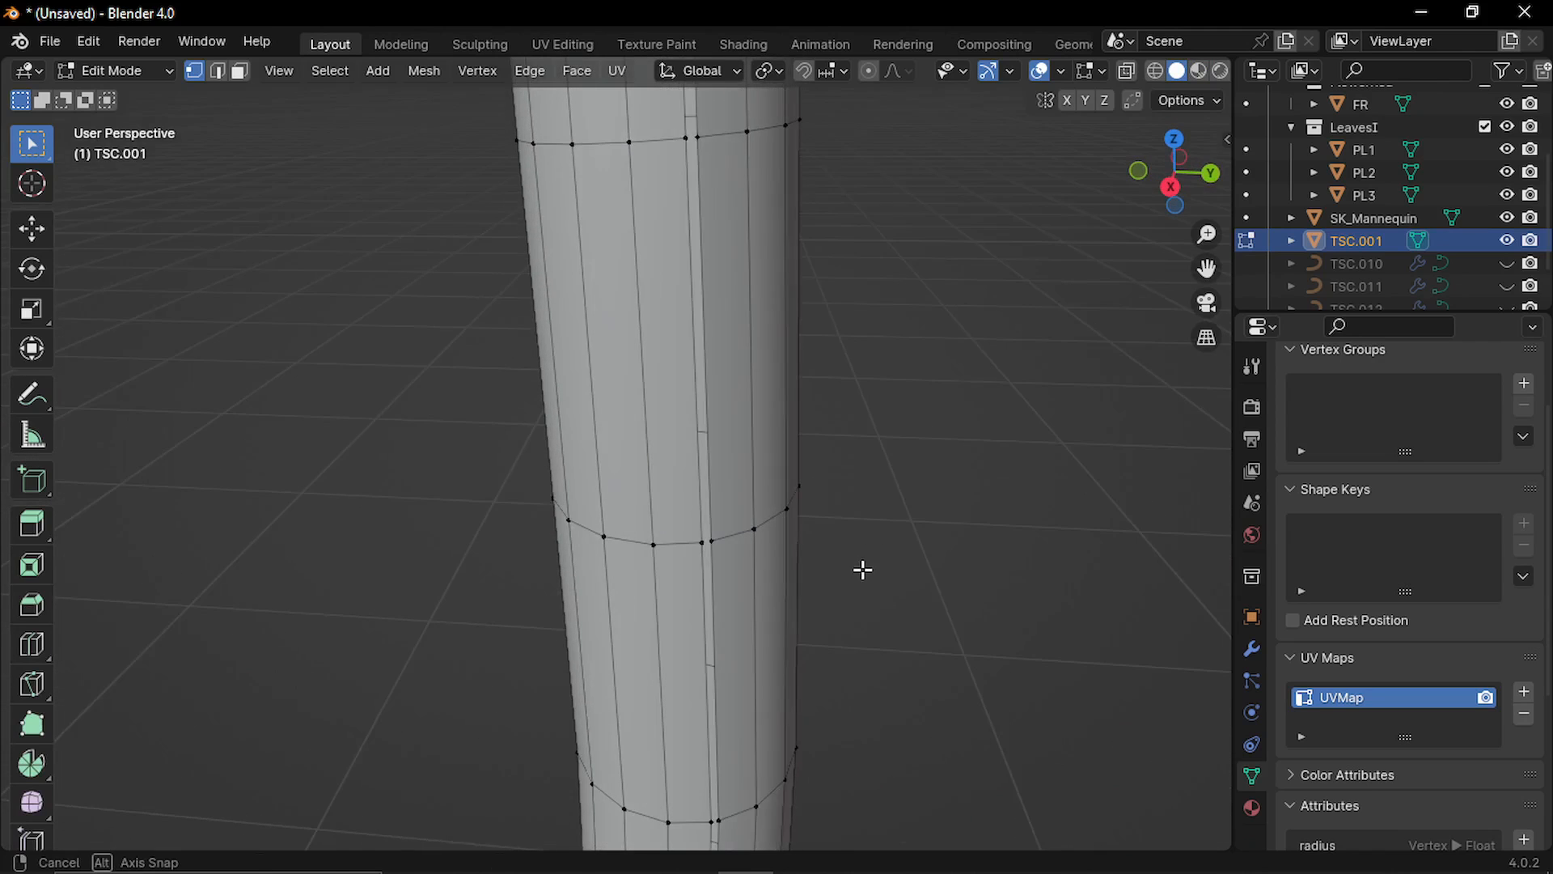
{"action": "scroll", "coordinate": [721, 561], "scroll_direction": "up", "scroll_amount": 3}
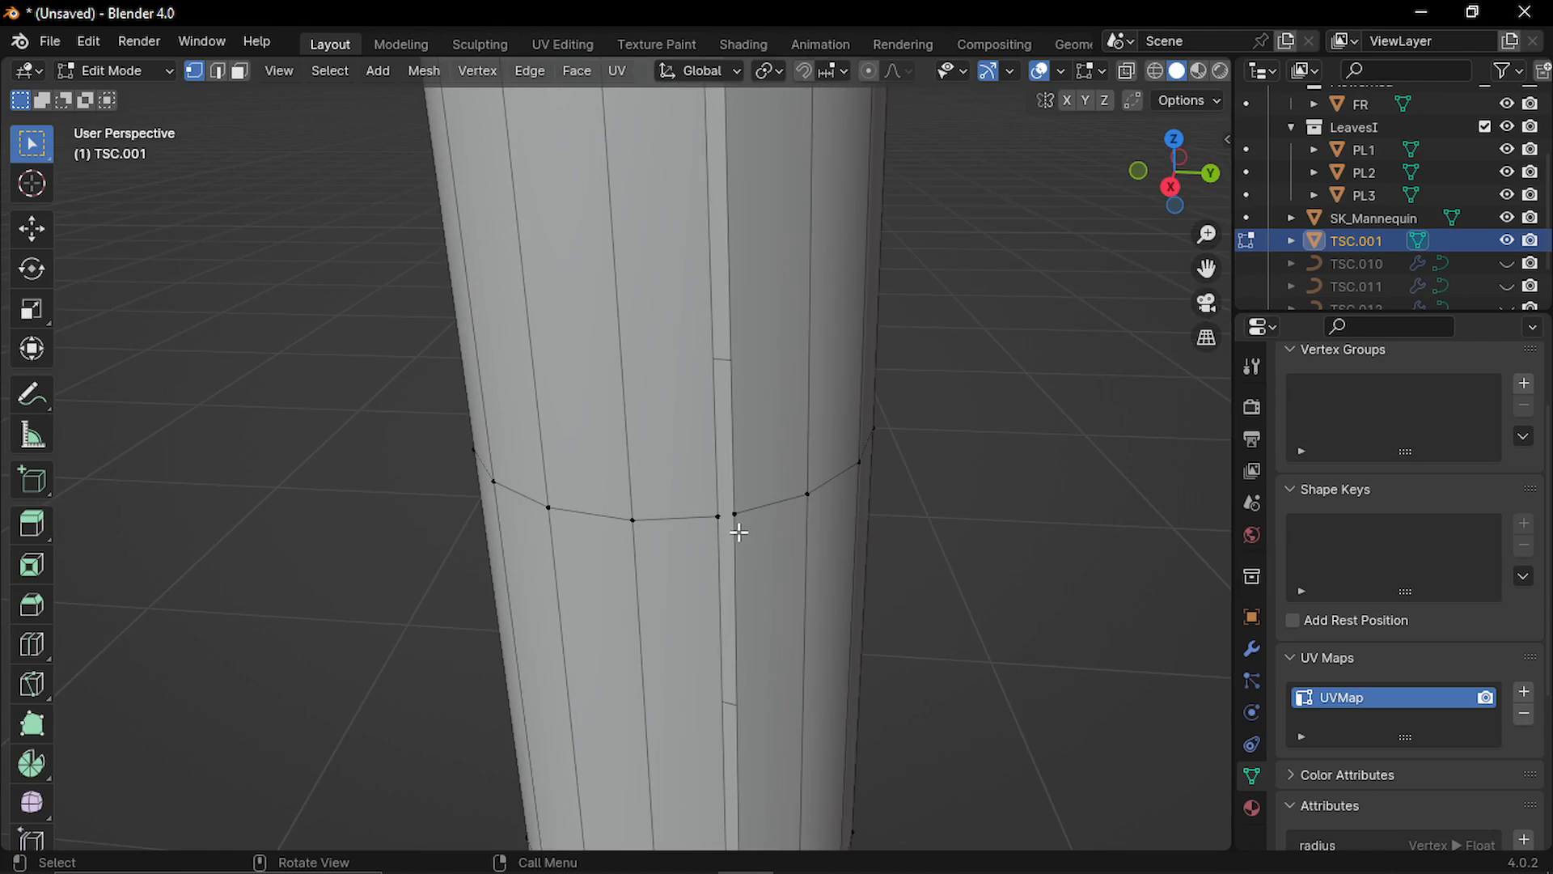
{"action": "scroll", "coordinate": [716, 473], "scroll_direction": "down", "scroll_amount": 6}
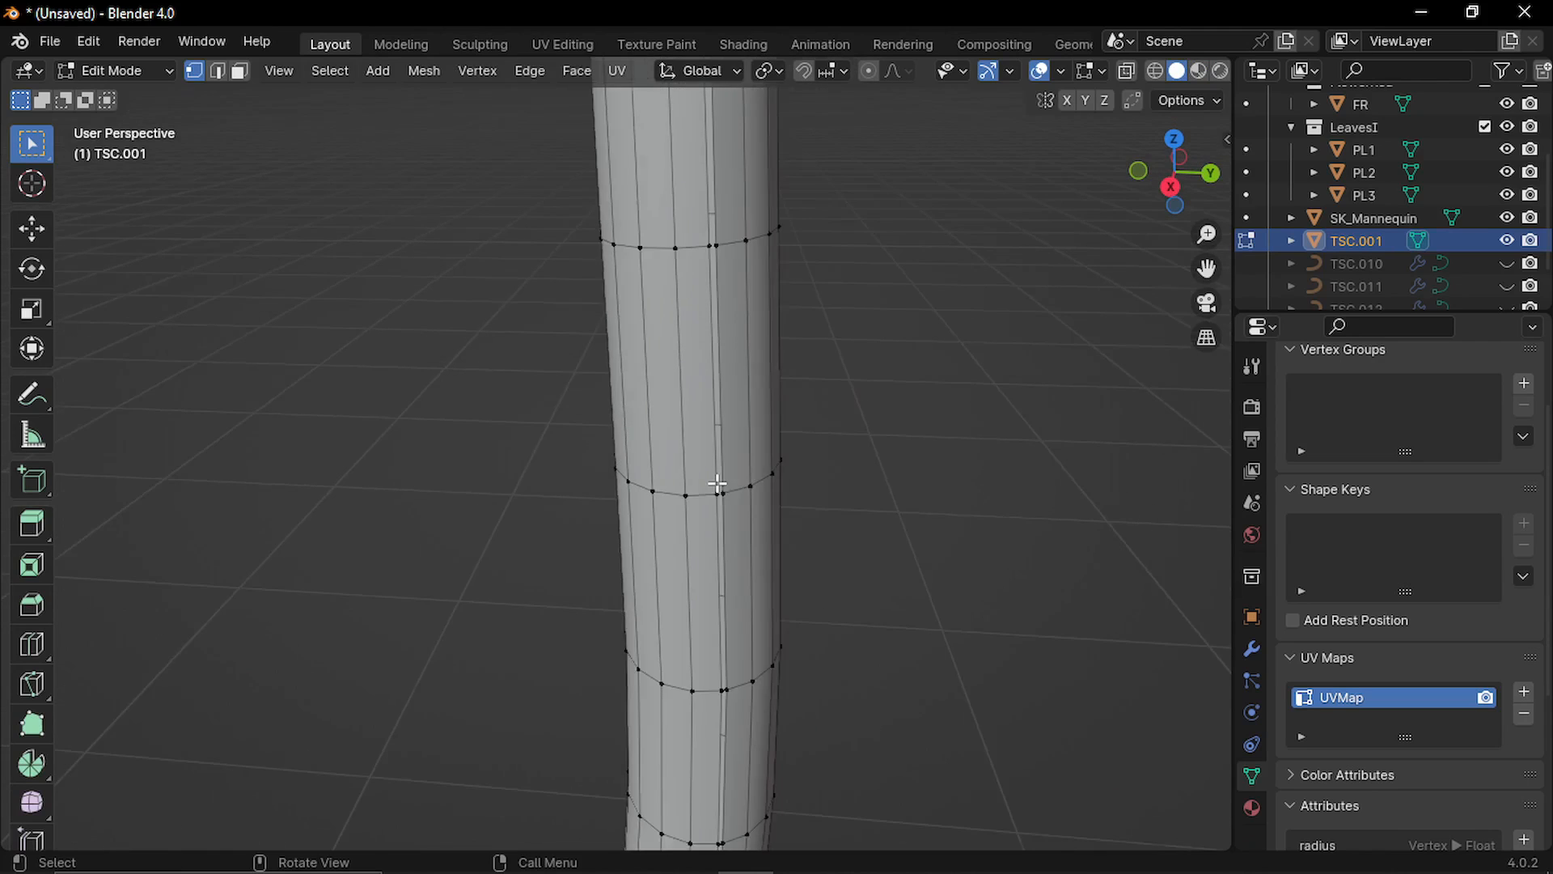
{"action": "mouse_move", "coordinate": [717, 497]}
{"action": "middle_mouse_down"}
{"action": "mouse_move", "coordinate": [713, 462]}
{"action": "mouse_move", "coordinate": [715, 485]}
{"action": "middle_mouse_up"}
{"action": "scroll", "coordinate": [717, 501], "scroll_direction": "up", "scroll_amount": 3}
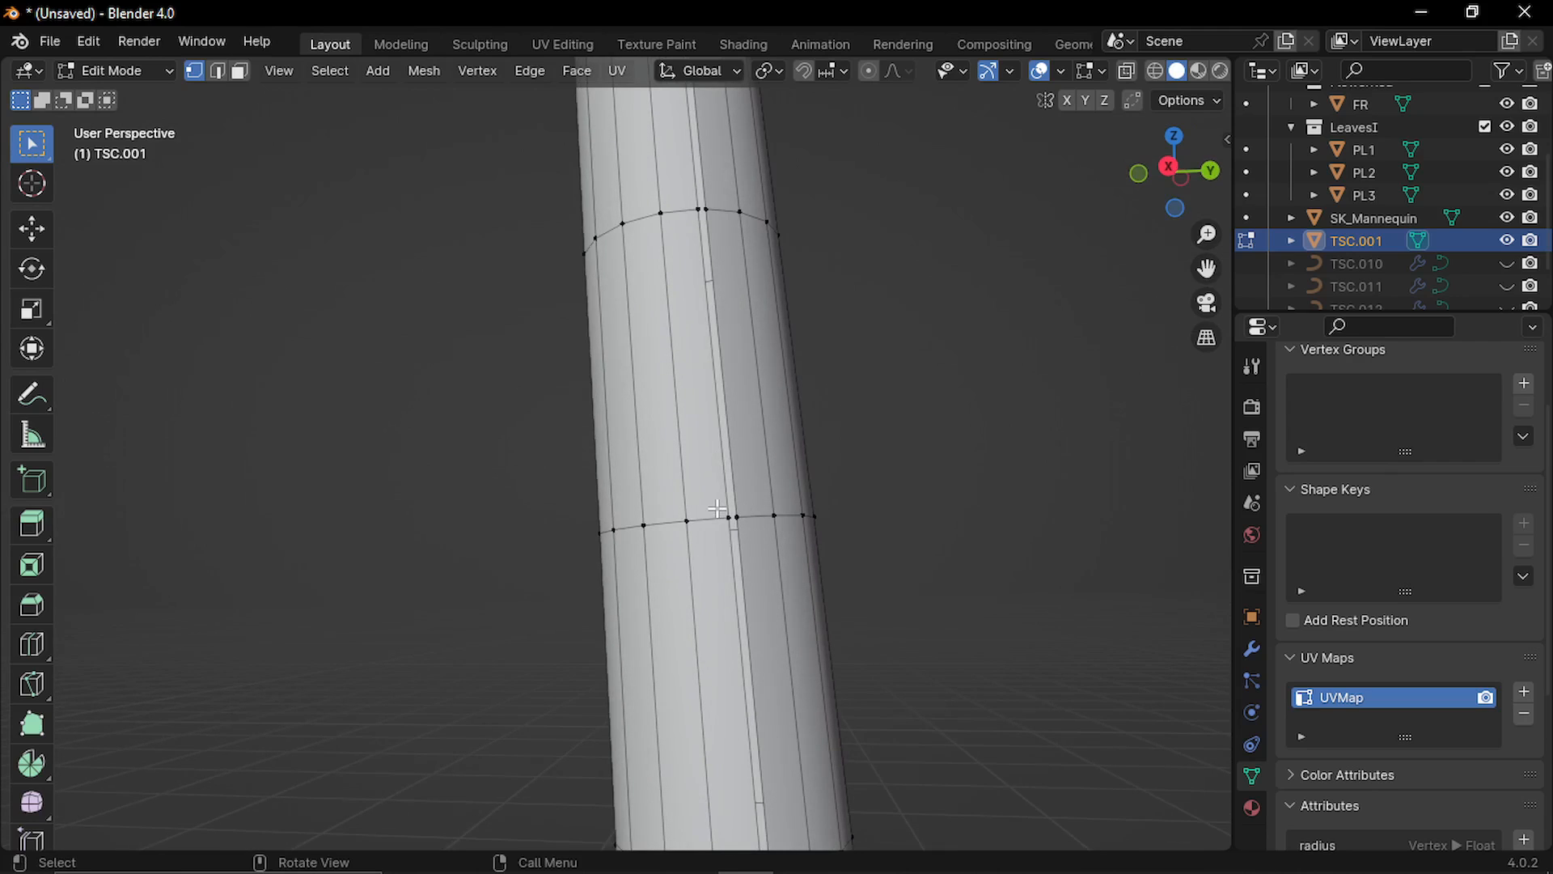
Bridge the two edge loops along the trunk's seam with Merge enabled, and merge all of the tree's vertices by distance.
{"action": "key", "text": "2"}
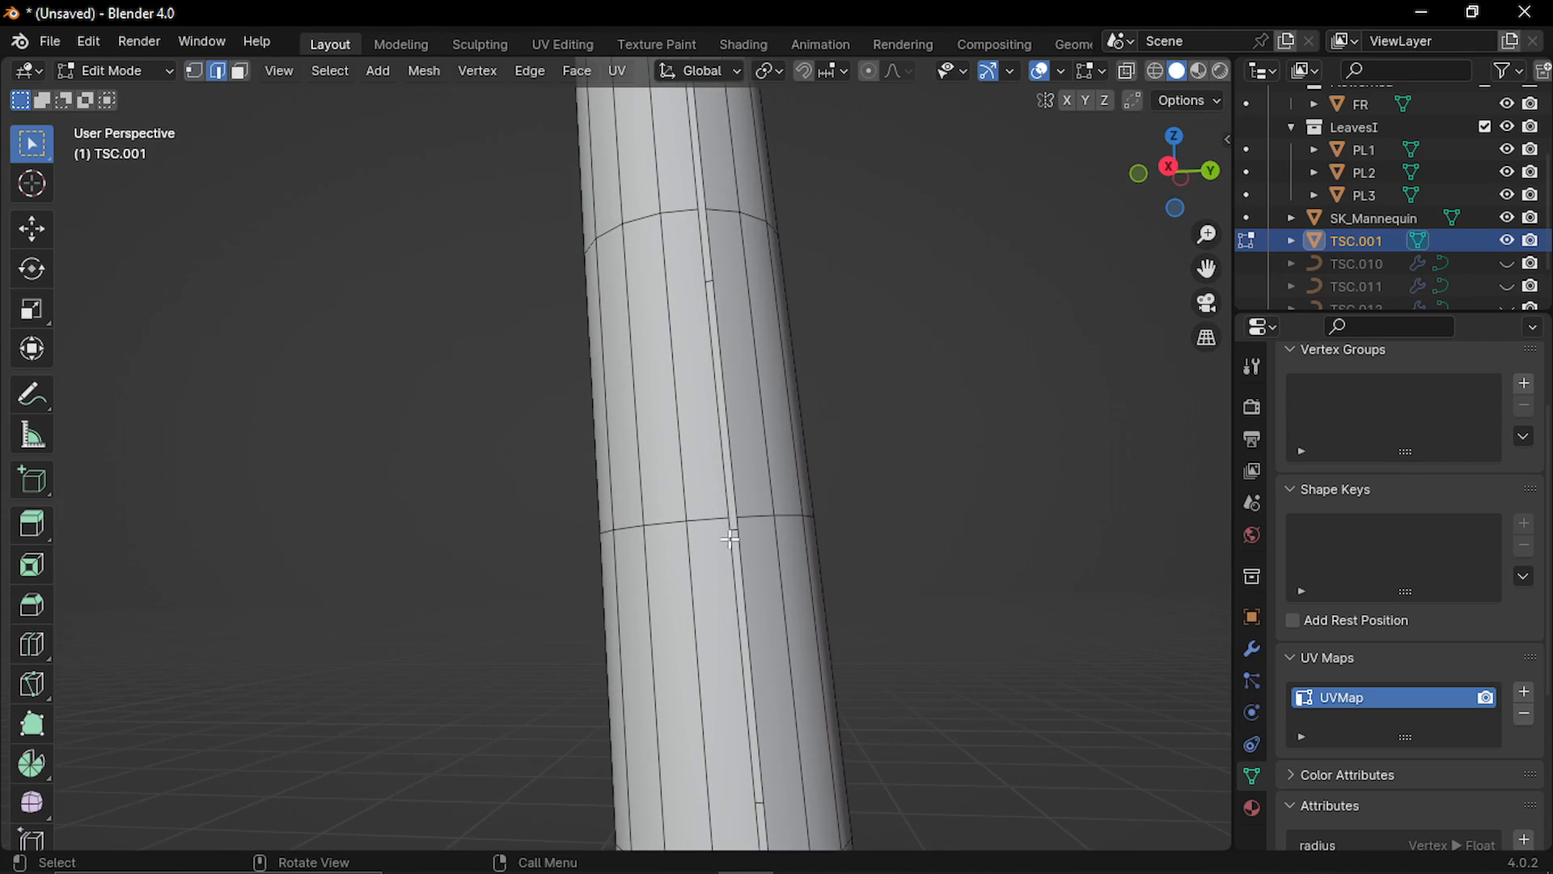
{"action": "left_click", "coordinate": [732, 544], "text": "alt"}
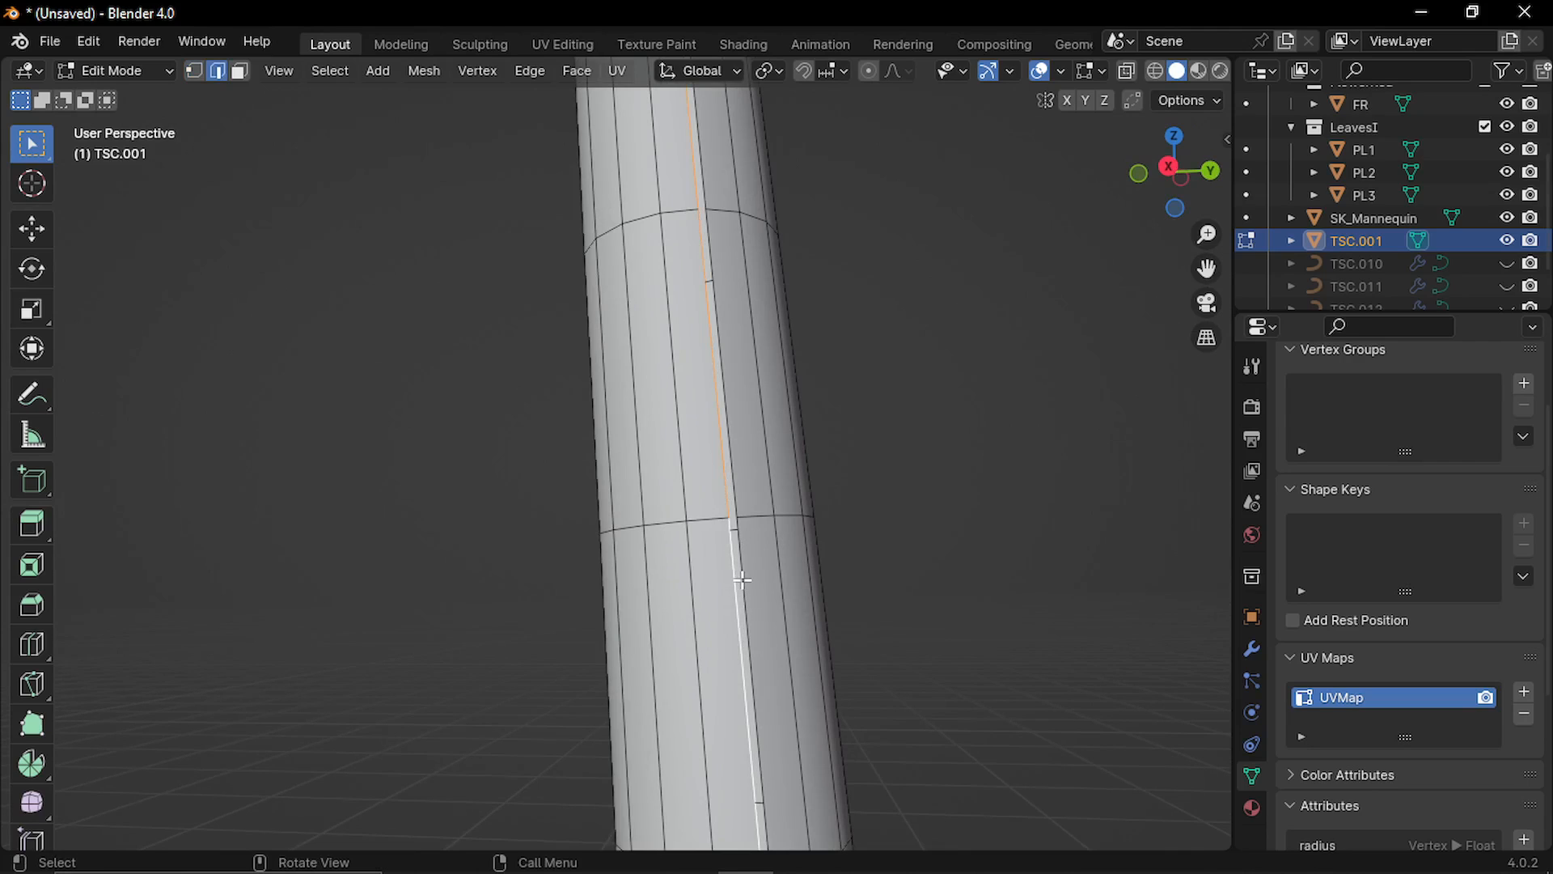
{"action": "left_click", "coordinate": [738, 564], "text": "alt"}
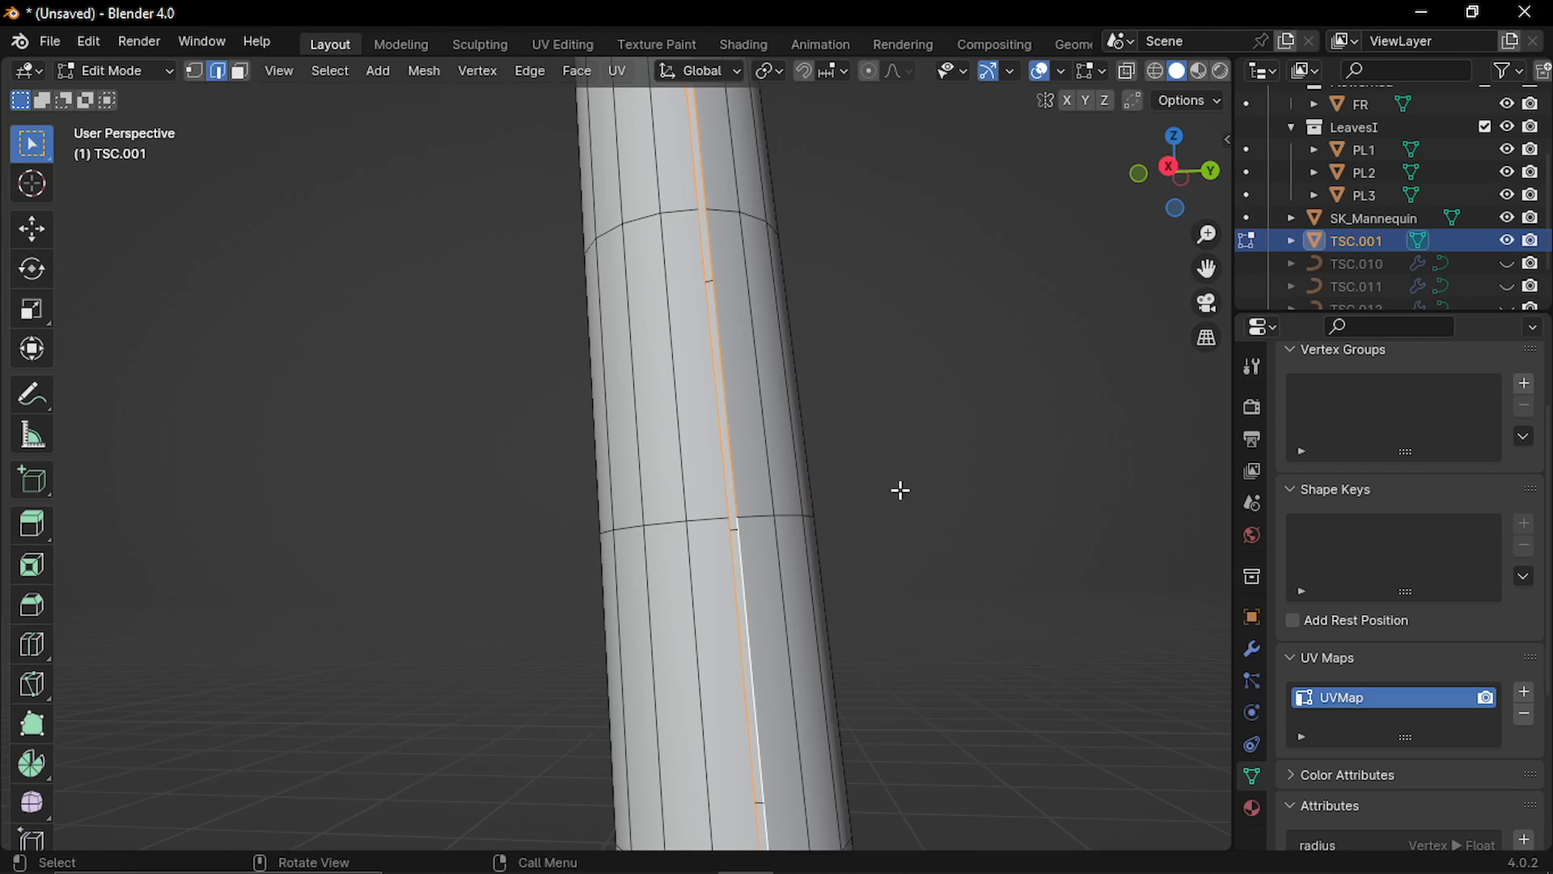
{"action": "key", "text": "ctrl+e"}
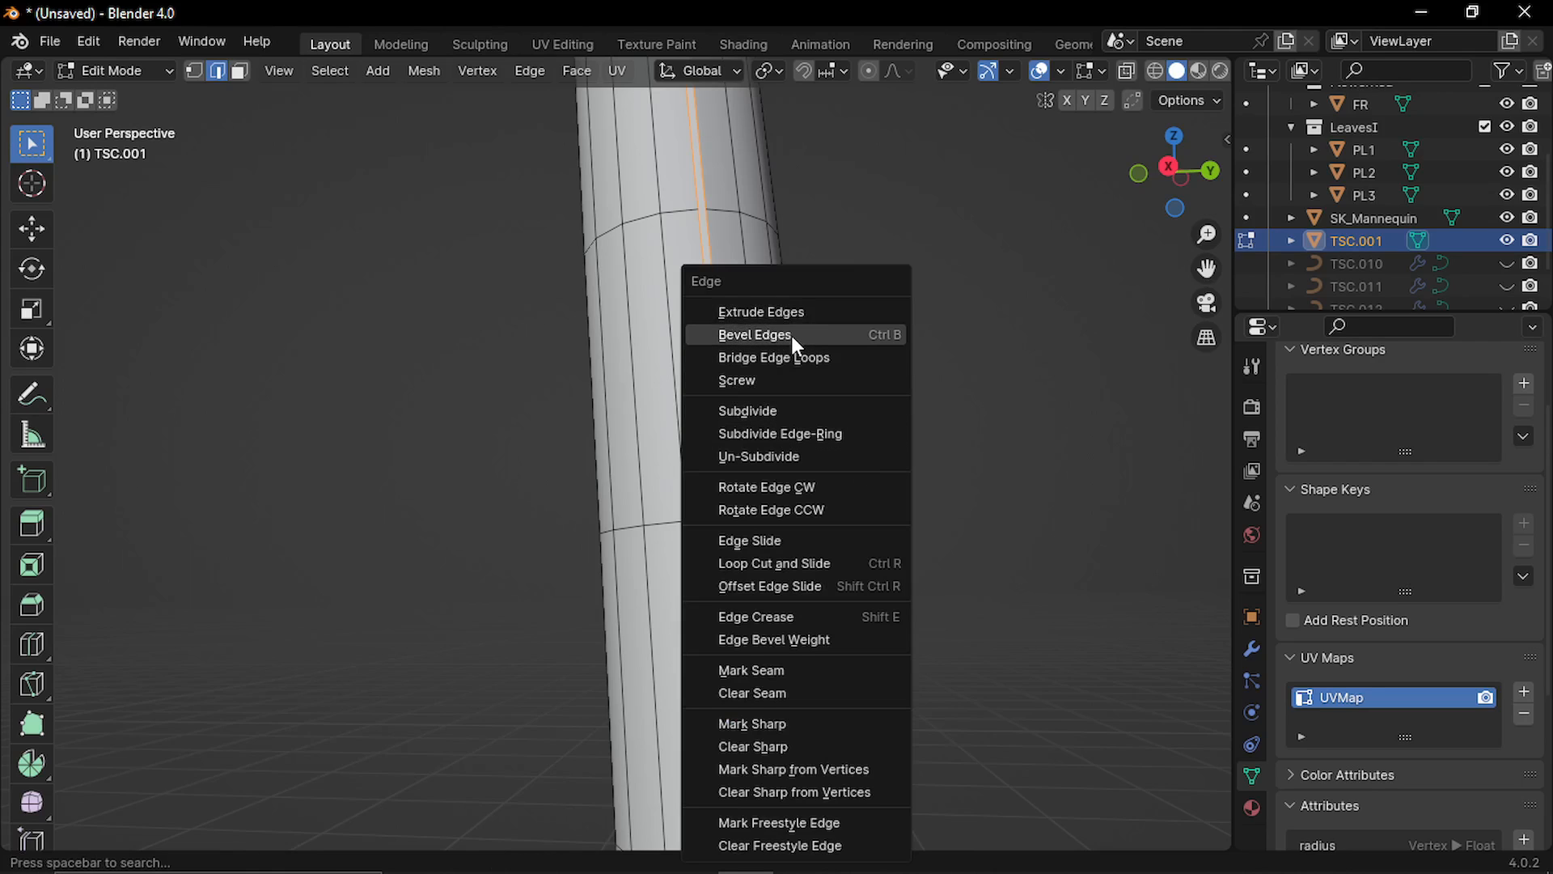
{"action": "left_click", "coordinate": [830, 357]}
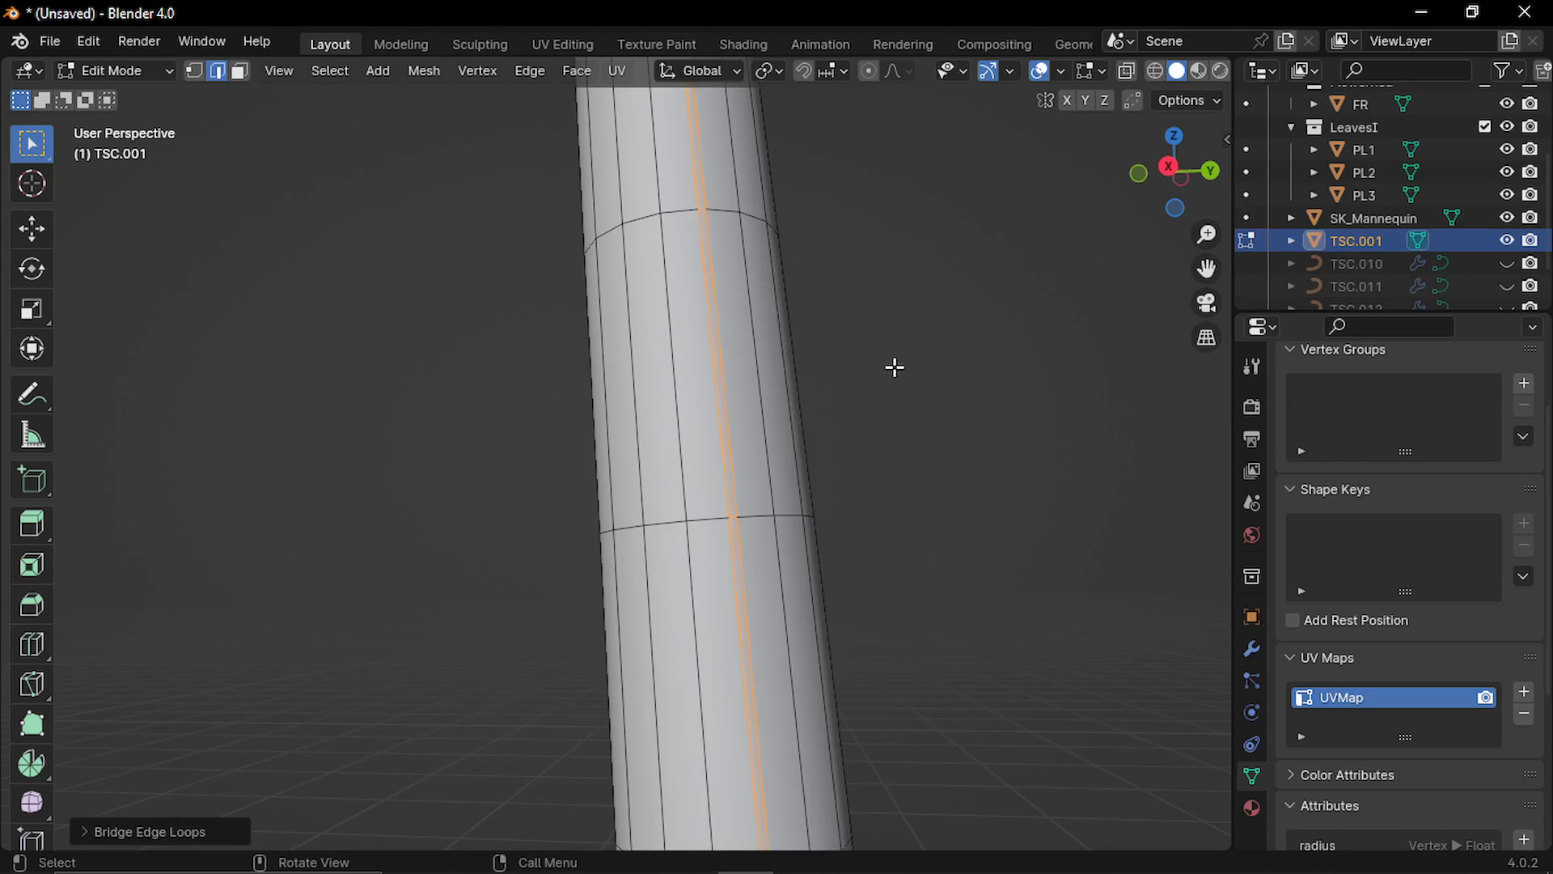
{"action": "left_click", "coordinate": [91, 835]}
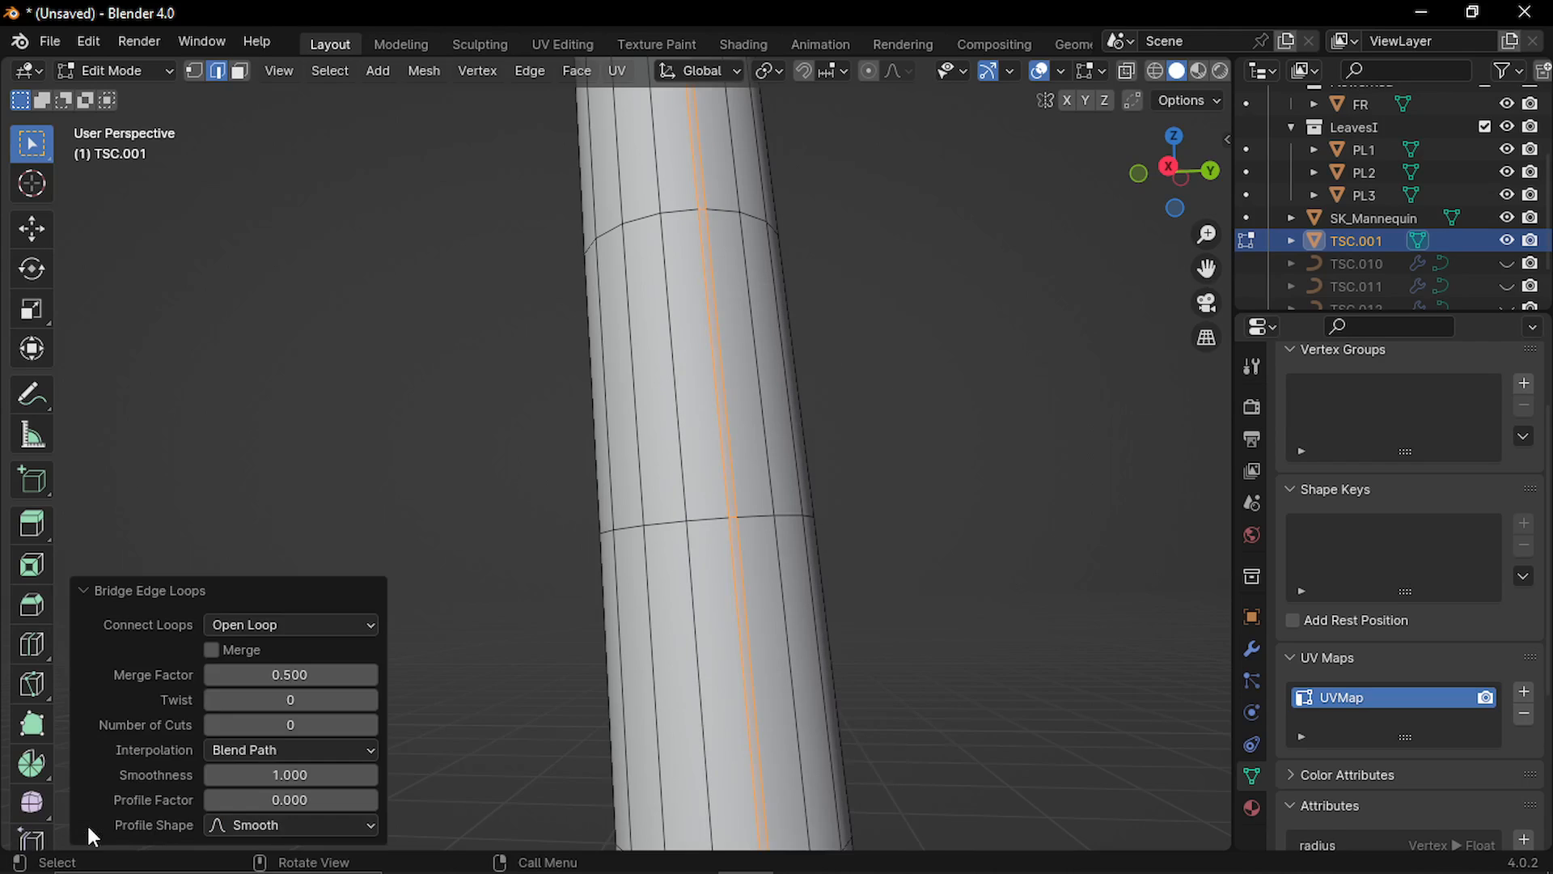
{"action": "left_click", "coordinate": [212, 650]}
{"action": "left_click", "coordinate": [86, 592]}
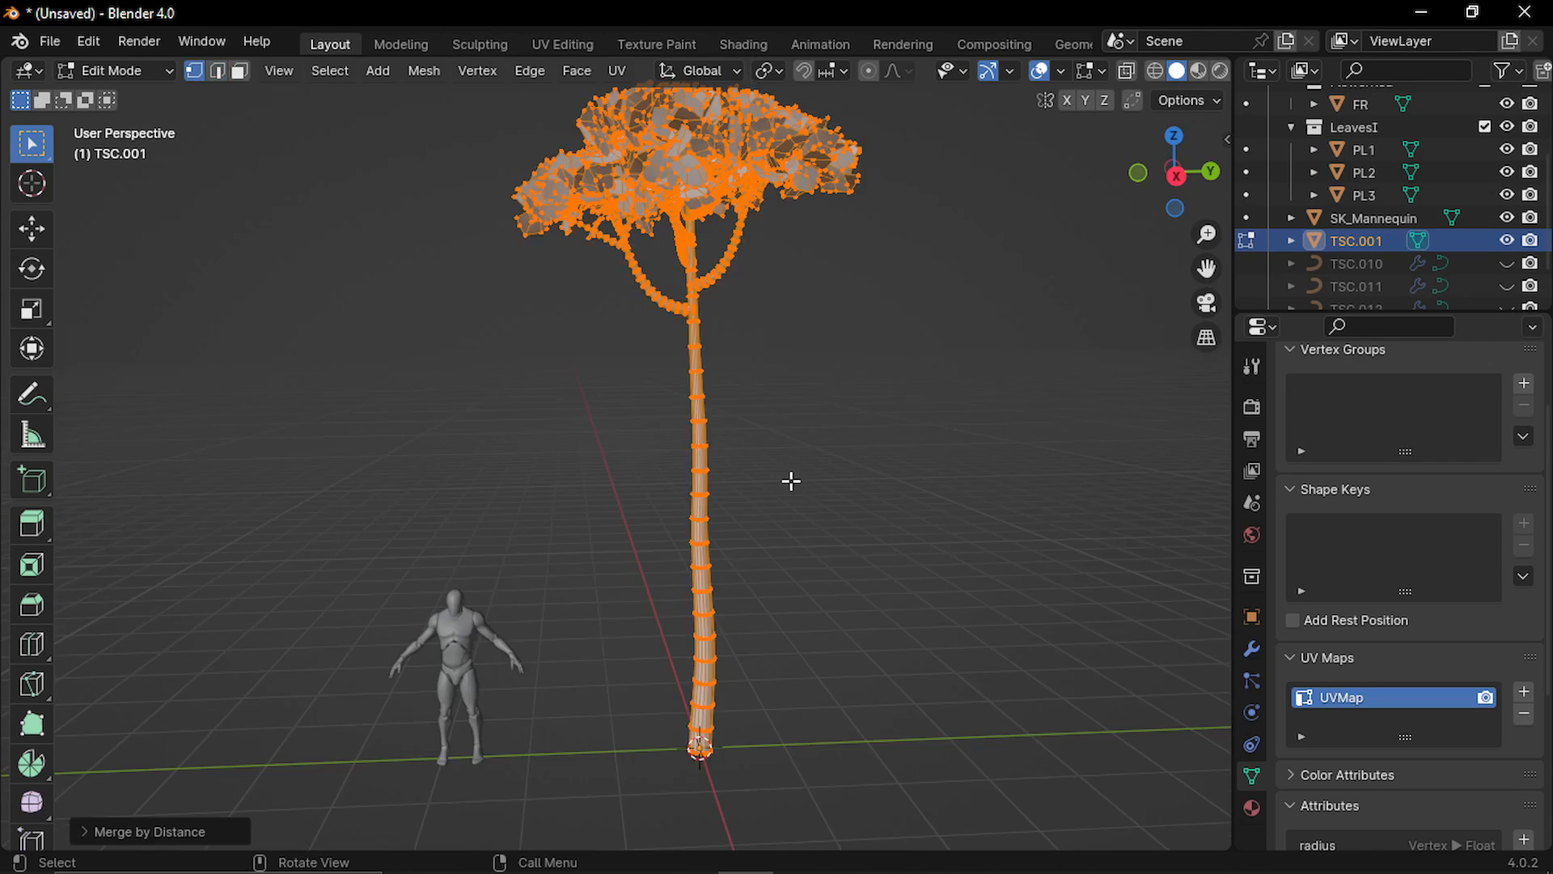
{"action": "left_click", "coordinate": [812, 476]}
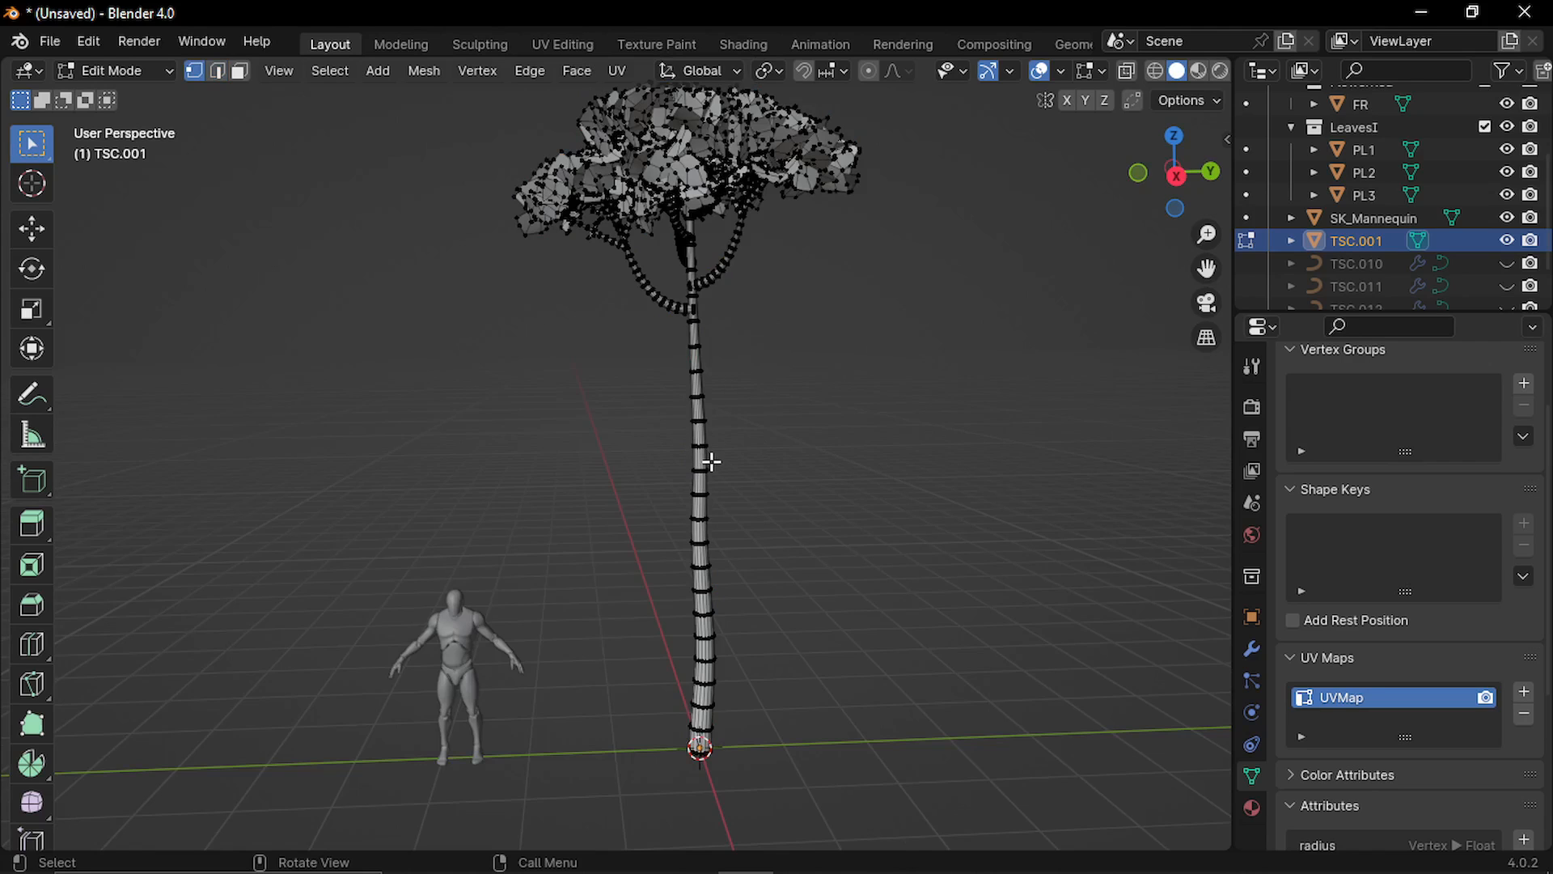
Turn on the Face Orientation overlay to check the direction of the trunk's faces.
{"action": "scroll", "coordinate": [712, 461], "scroll_direction": "up", "scroll_amount": 3}
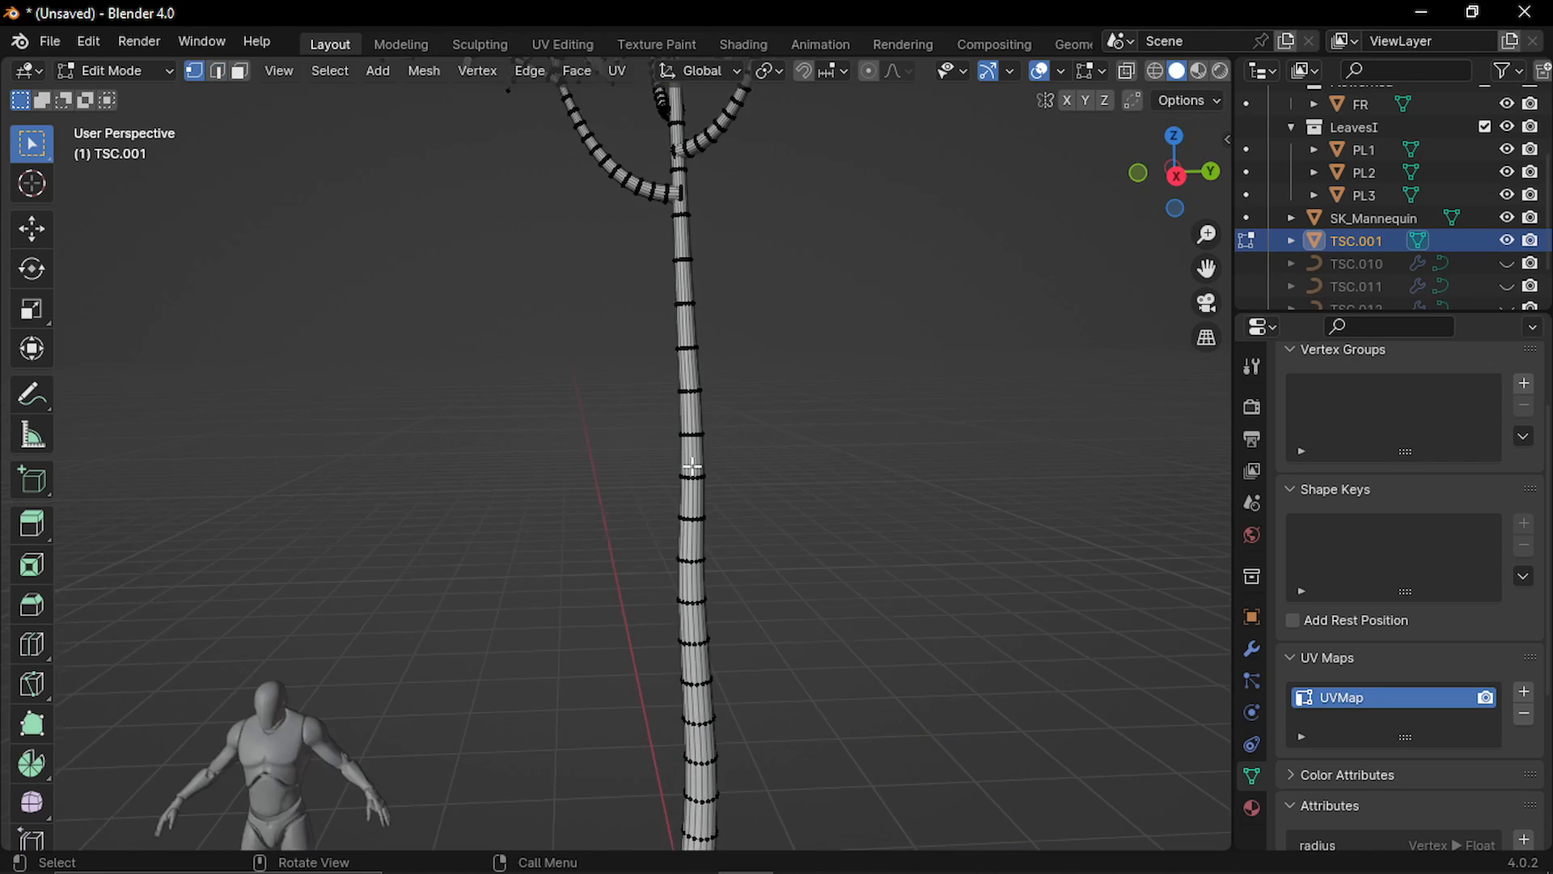
{"action": "scroll", "coordinate": [711, 458], "scroll_direction": "down", "scroll_amount": 2}
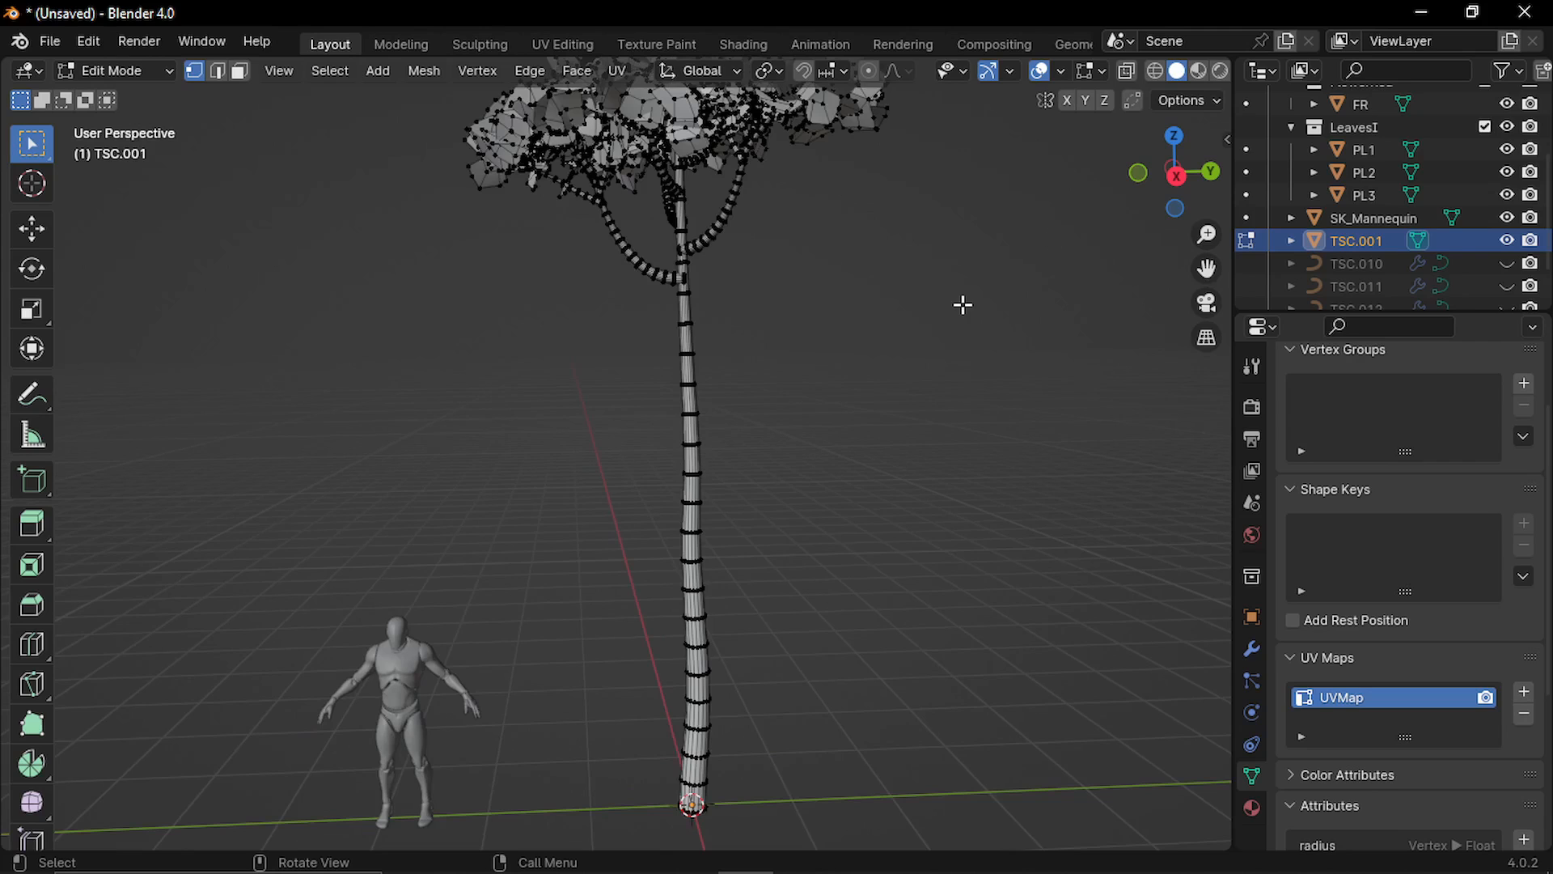
{"action": "left_click", "coordinate": [1061, 70]}
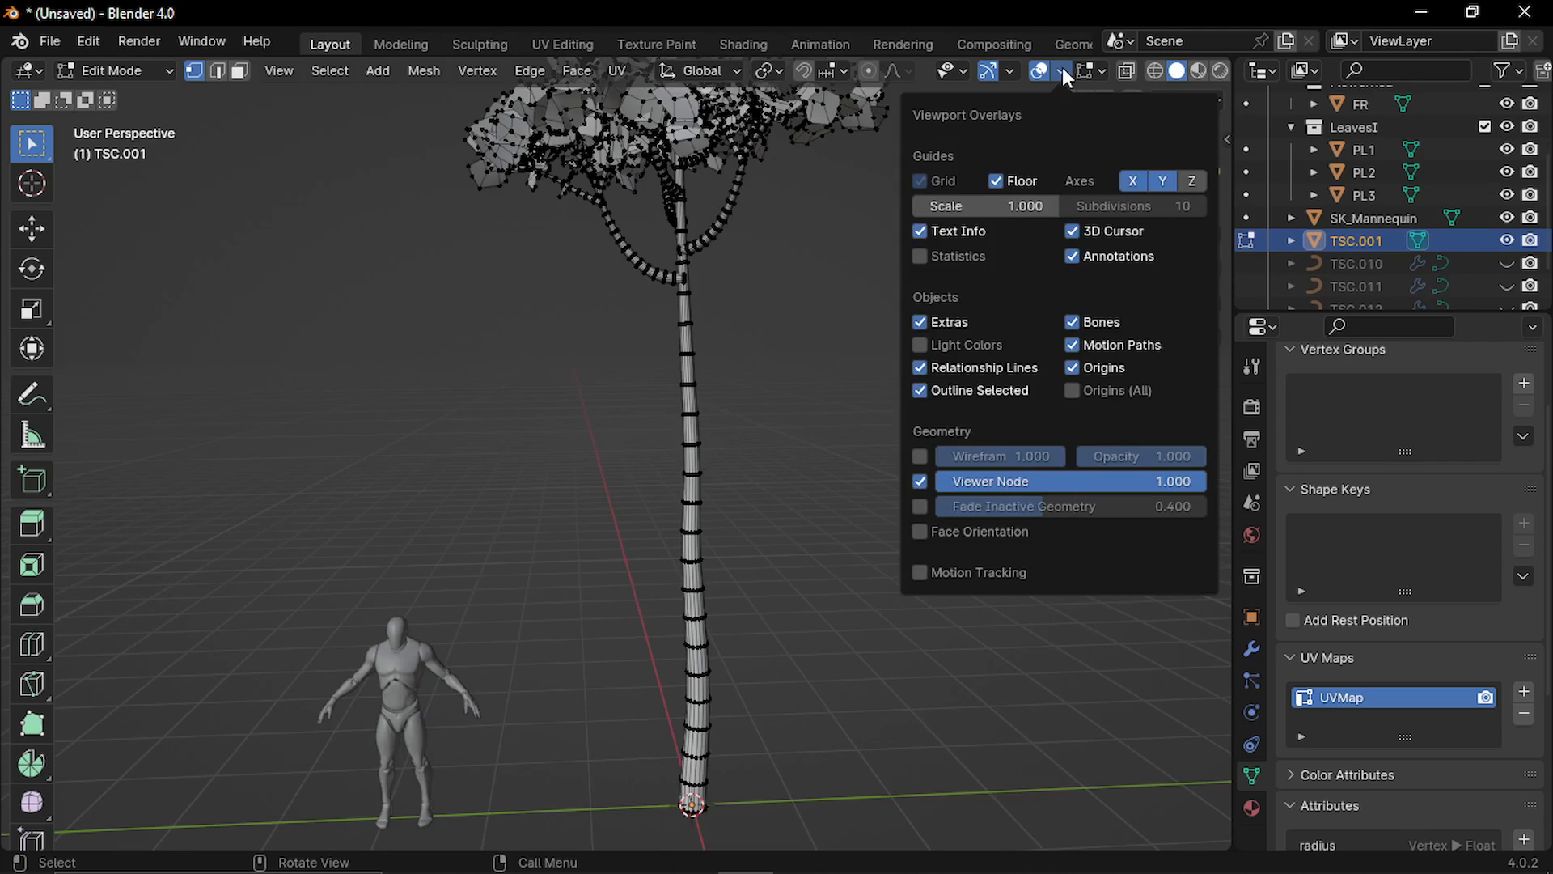
{"action": "left_click", "coordinate": [920, 531]}
{"action": "scroll", "coordinate": [752, 542], "scroll_direction": "up", "scroll_amount": 3}
{"action": "middle_click_drag", "start_coordinate": [692, 520], "coordinate": [686, 486]}
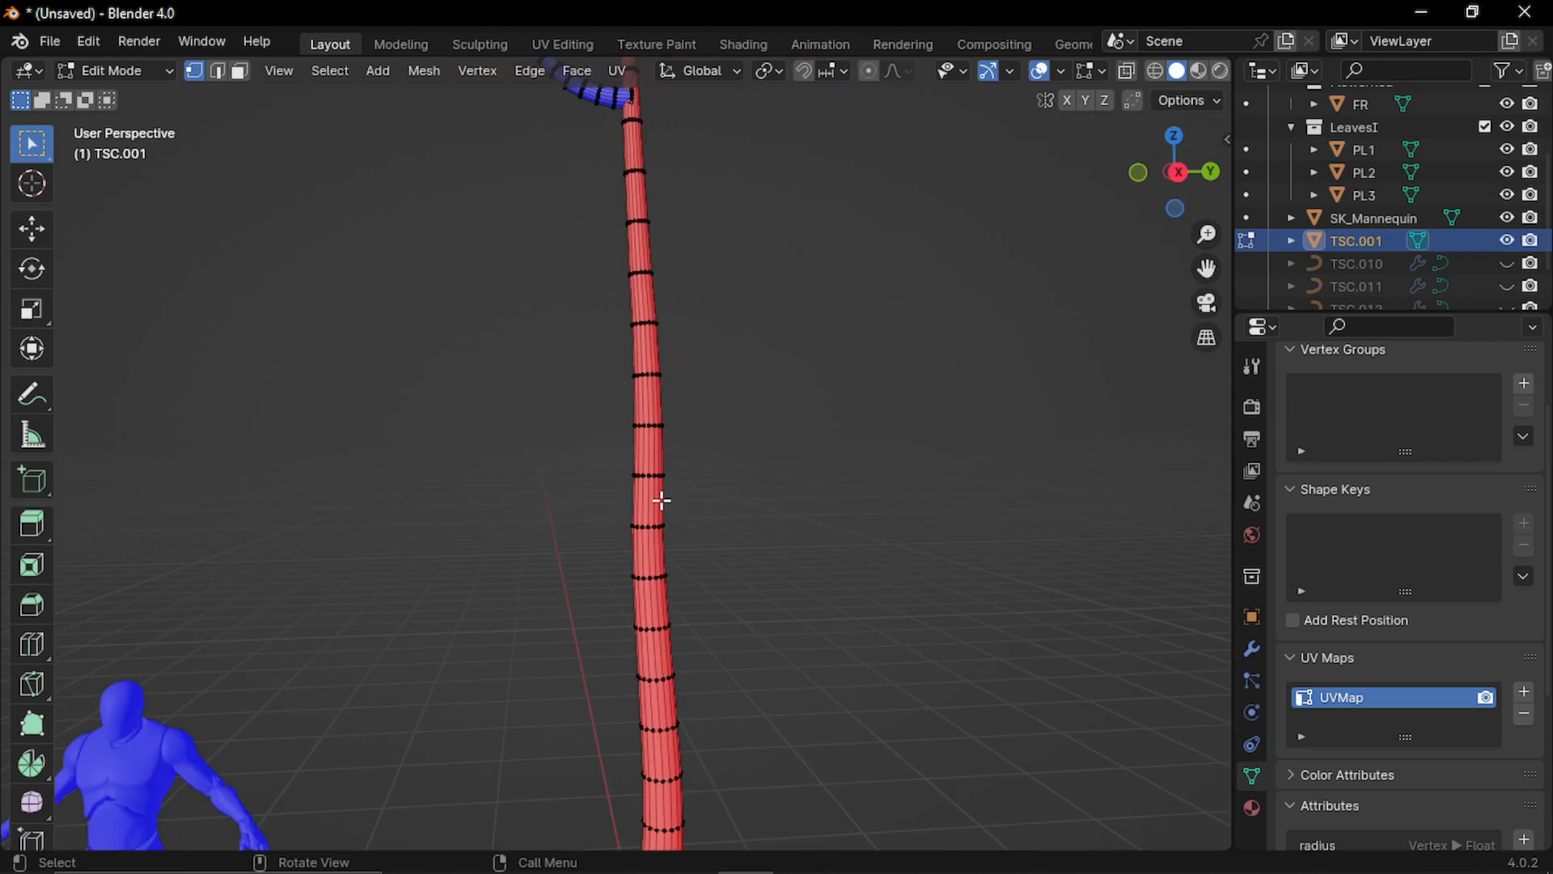
Recalculate the normals of the whole linked trunk and return to Object Mode with the tree deselected.
{"action": "key", "text": "l"}
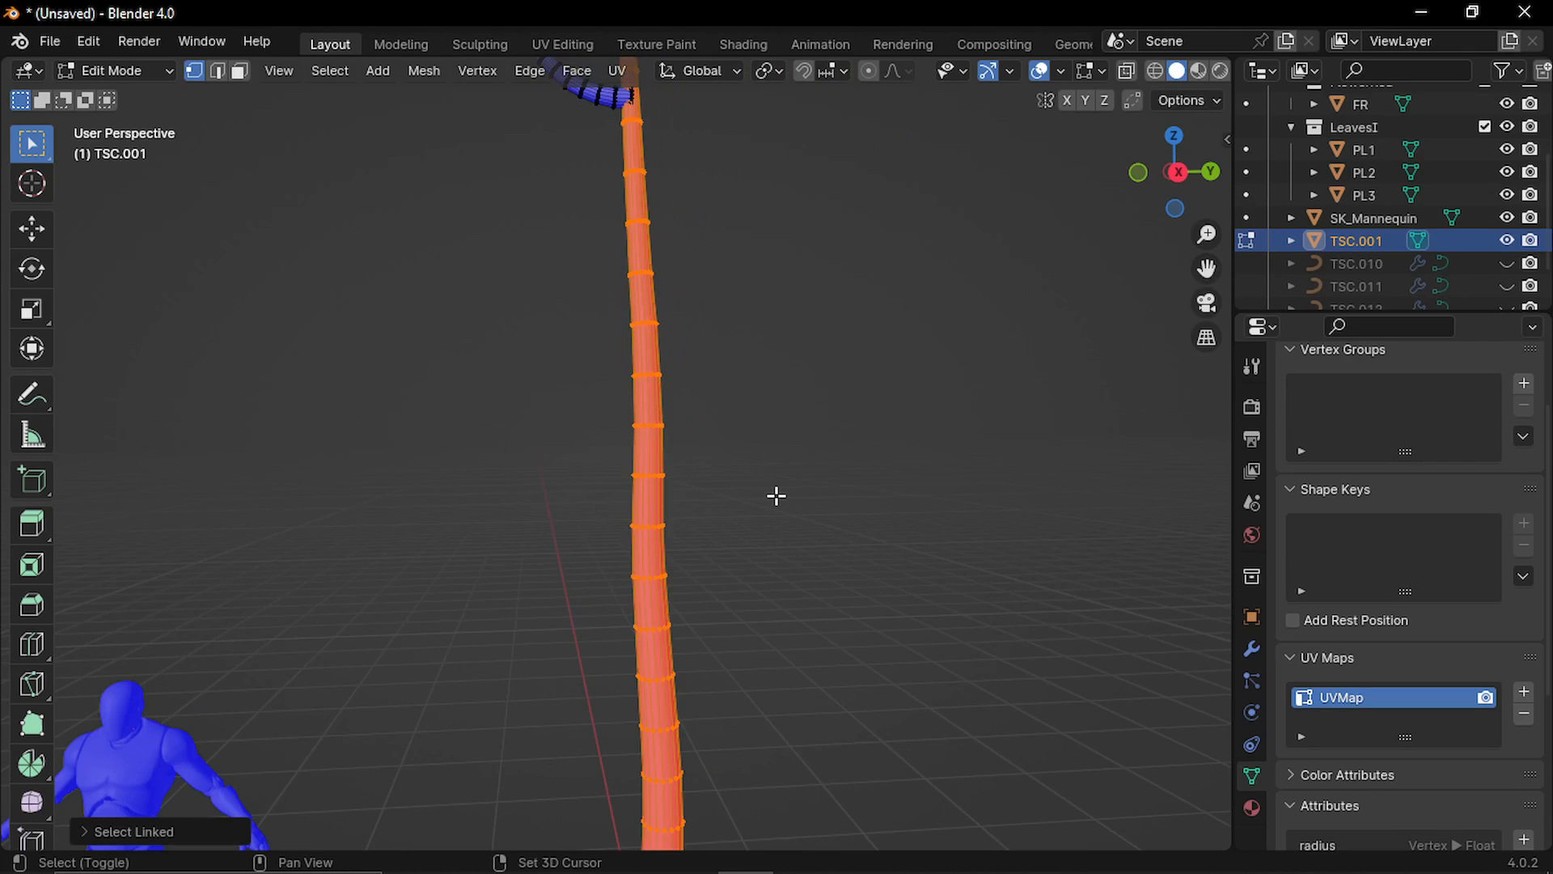
{"action": "key", "text": "shift+n"}
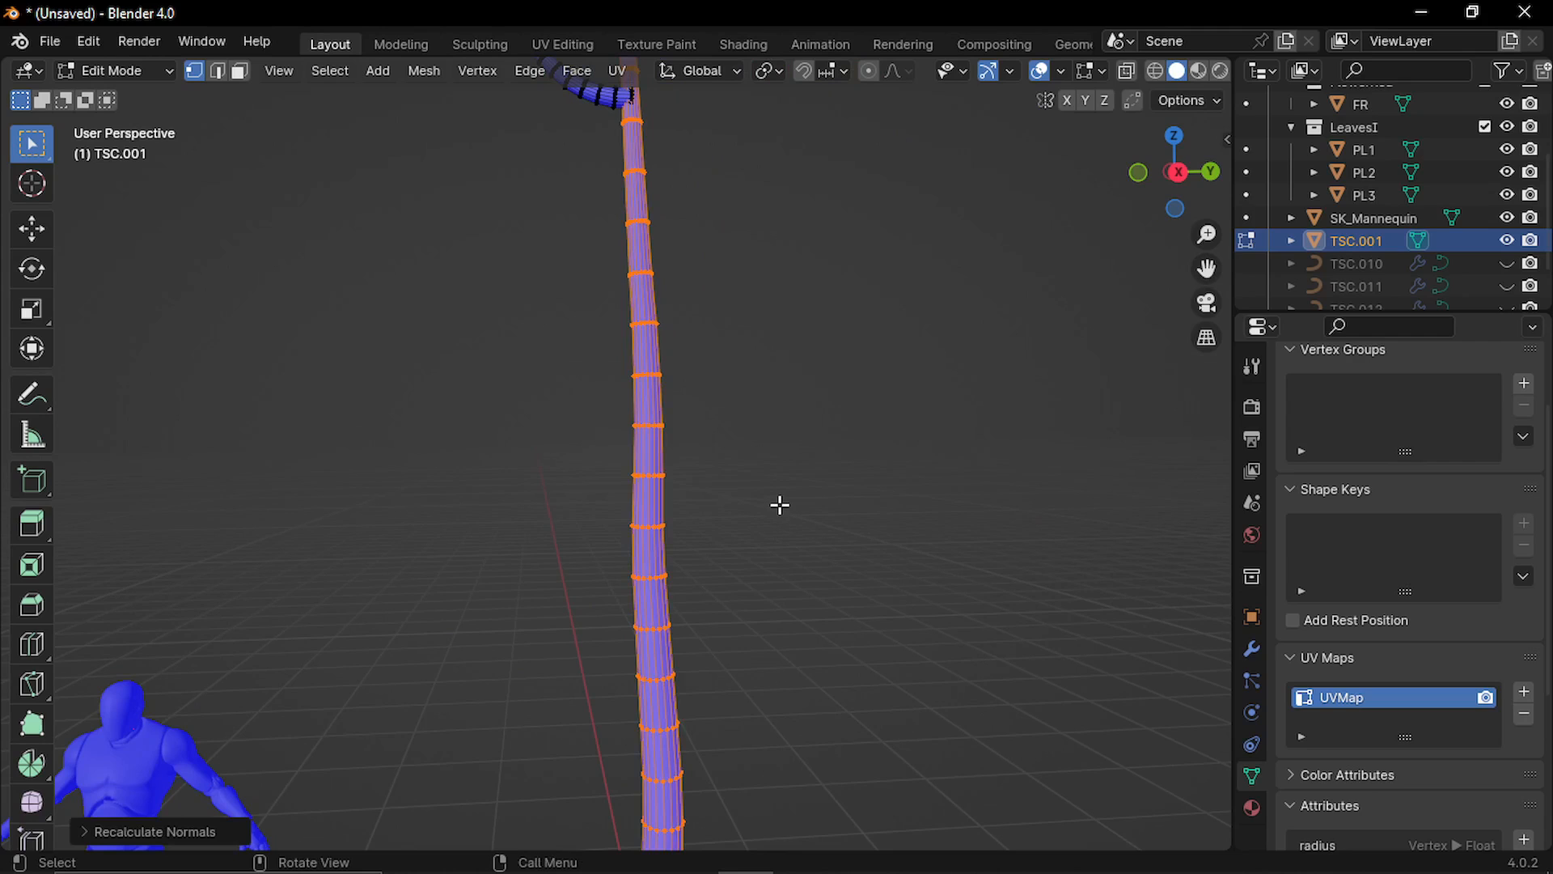
{"action": "key", "text": "Tab"}
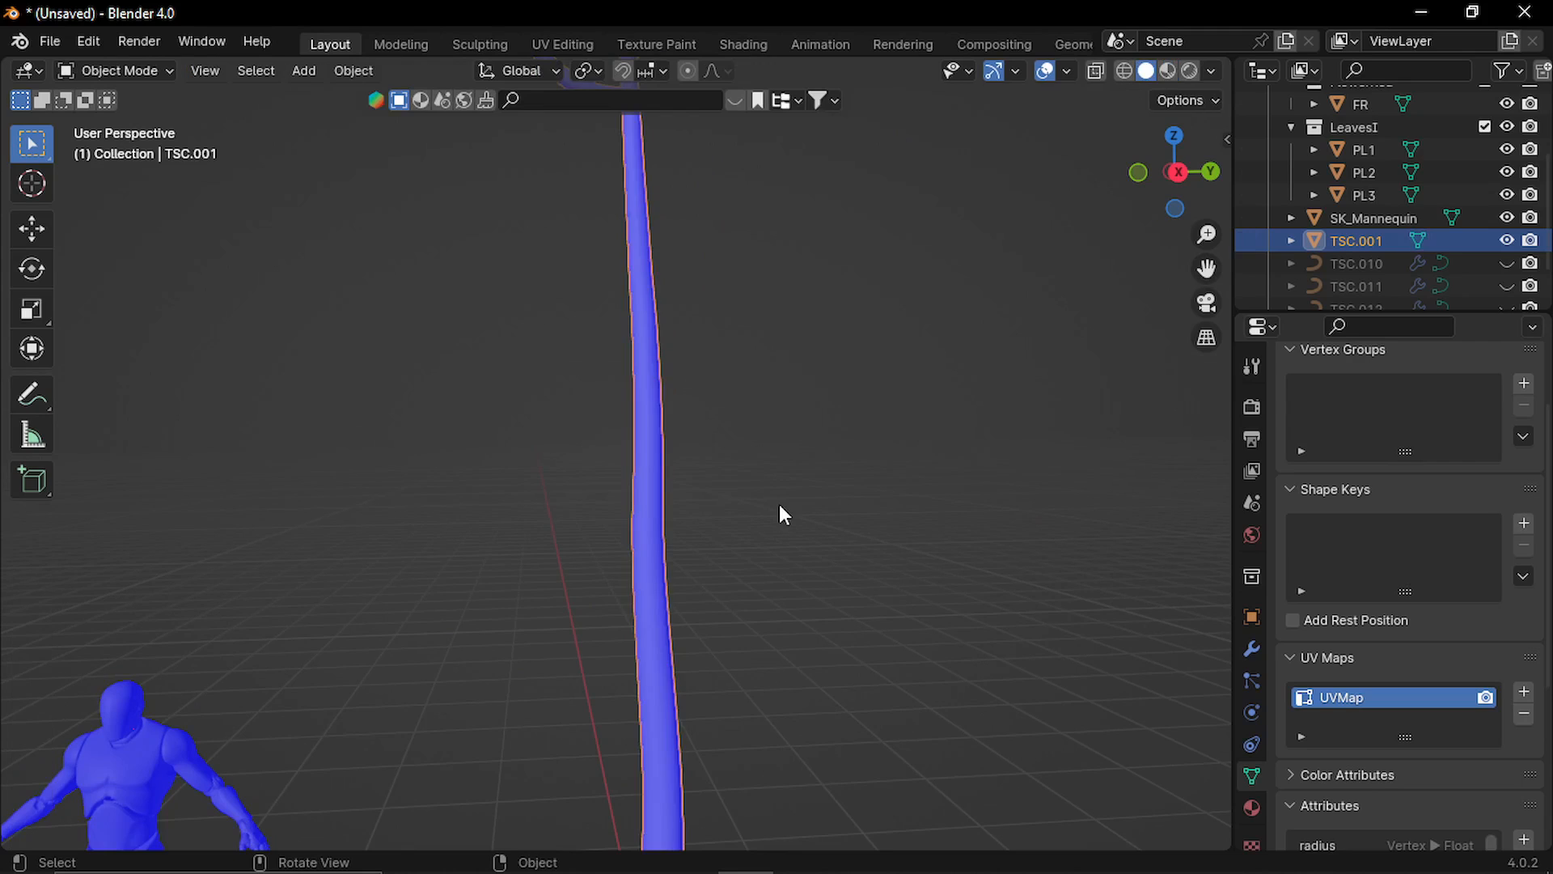
{"action": "left_click", "coordinate": [779, 504]}
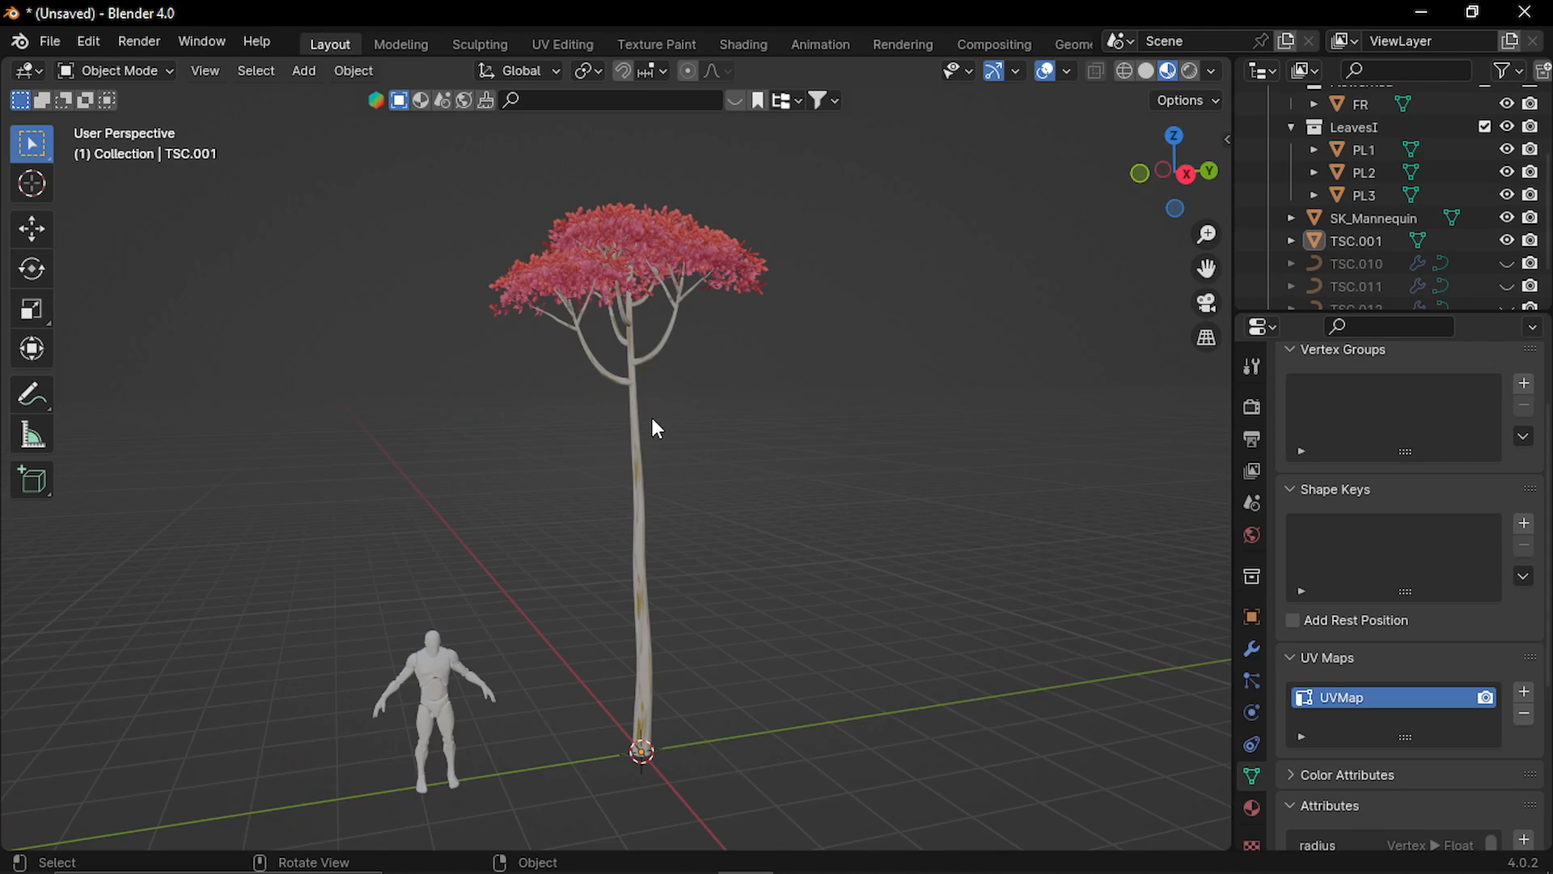
Export the selected tree as T1.fbx into the Ue5New New Folder directory with Path Mode set to Copy.
{"action": "left_click", "coordinate": [636, 288]}
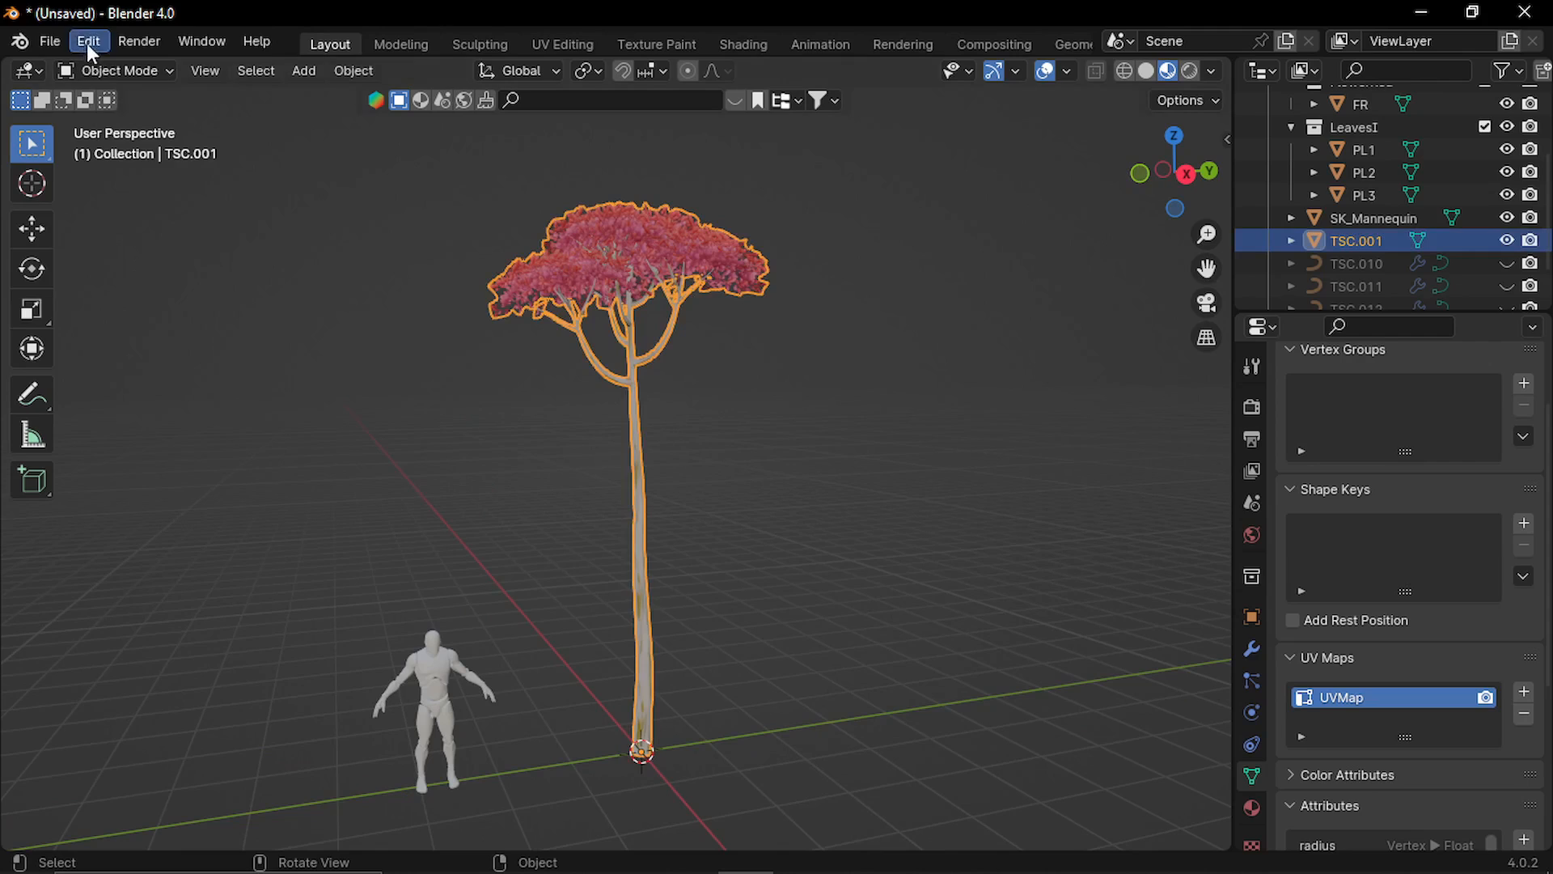
{"action": "left_click", "coordinate": [50, 42]}
{"action": "mouse_move", "coordinate": [197, 388]}
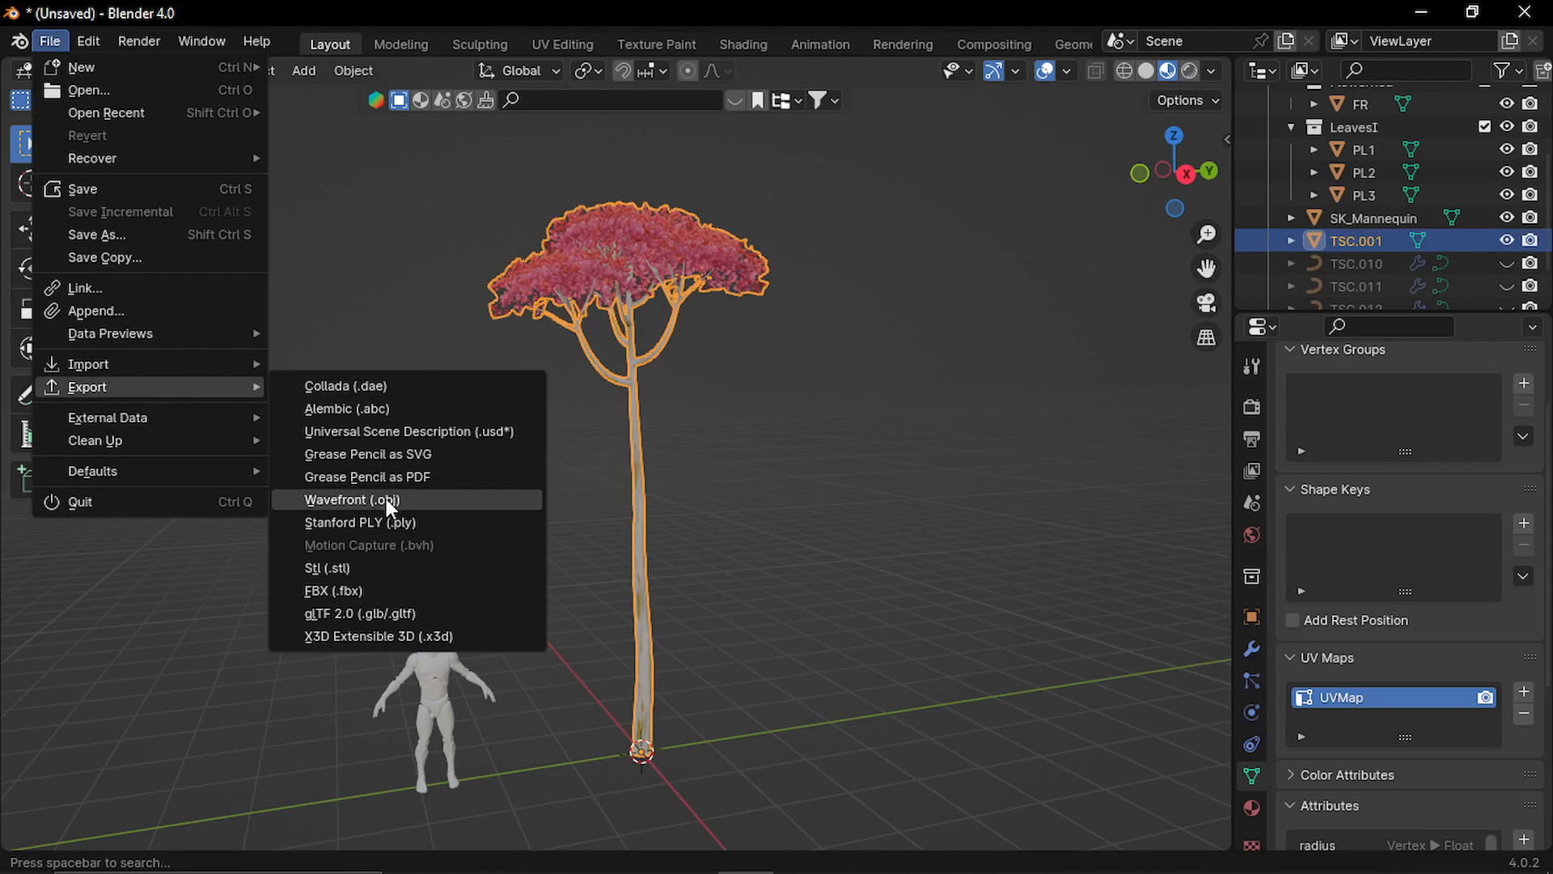
{"action": "left_click", "coordinate": [384, 591]}
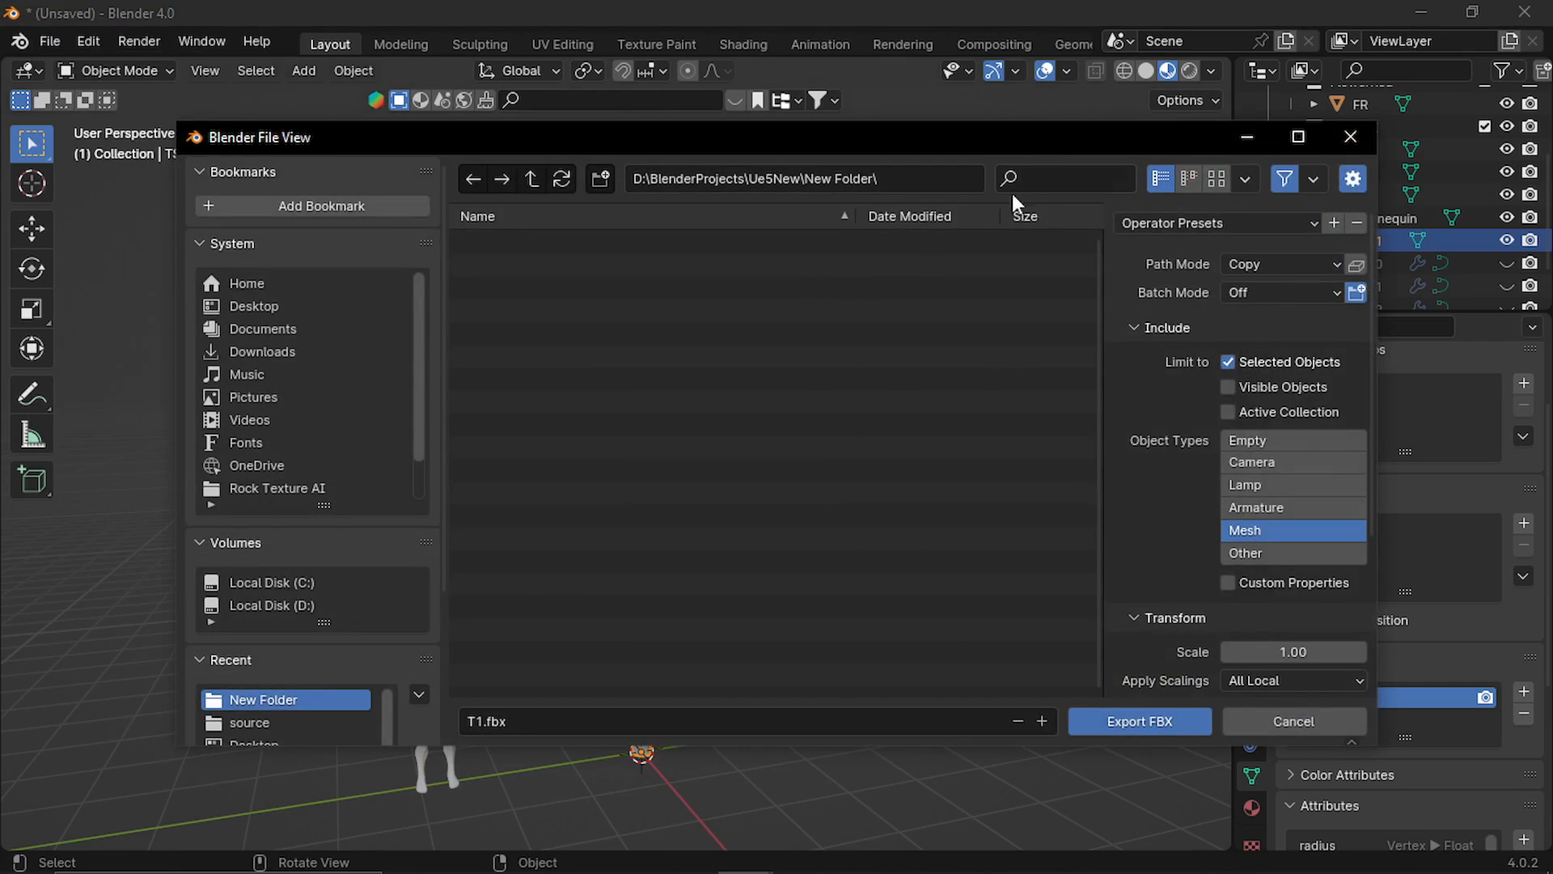
{"action": "left_click_drag", "start_coordinate": [1041, 135], "coordinate": [922, 159]}
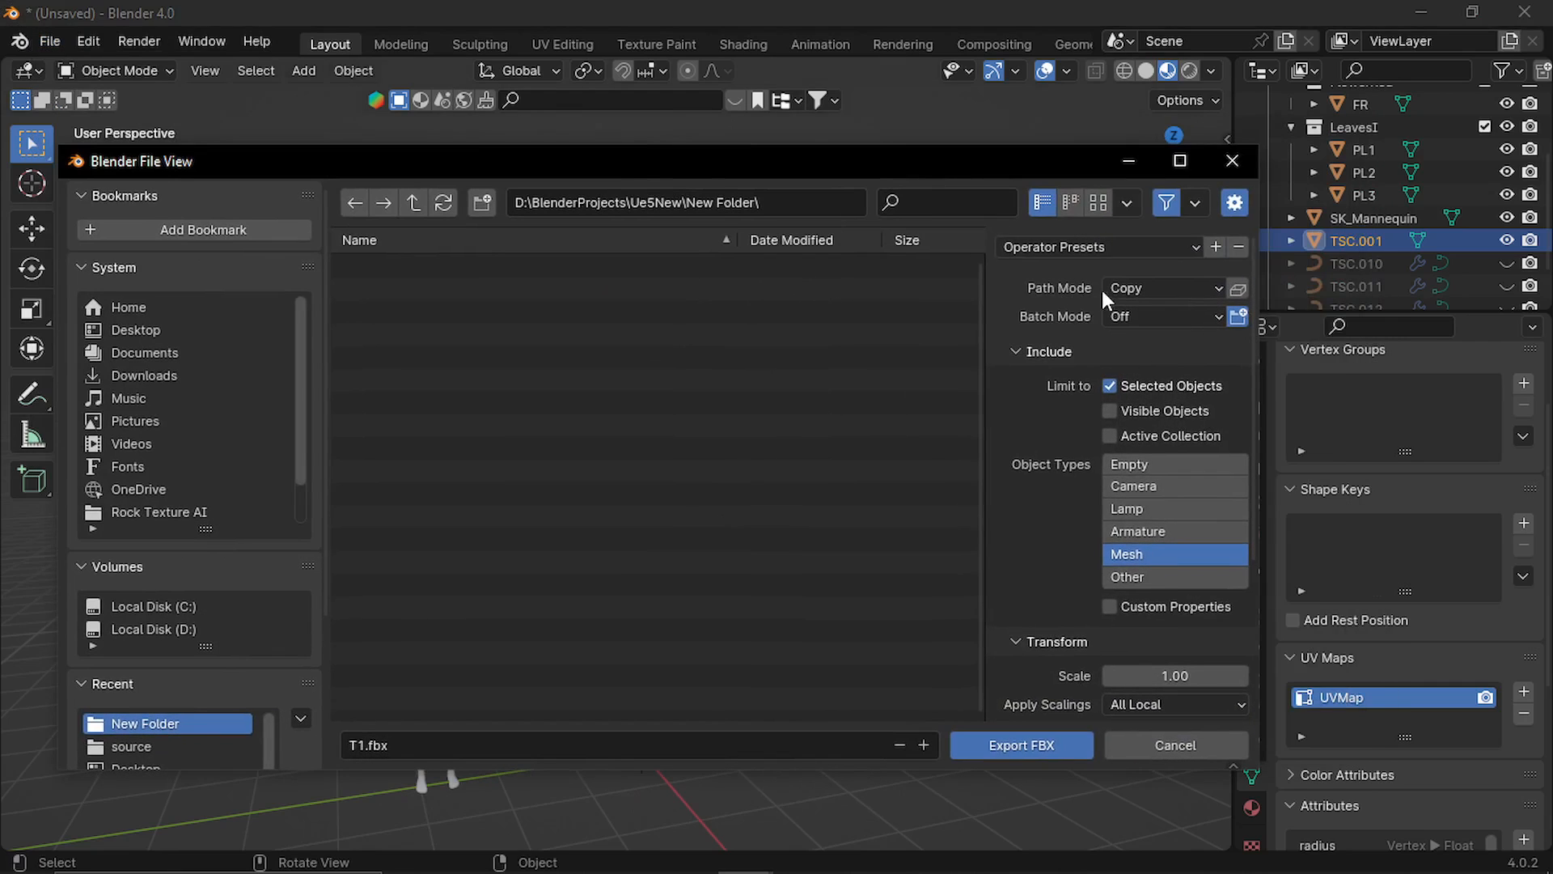
{"action": "left_click", "coordinate": [1133, 288]}
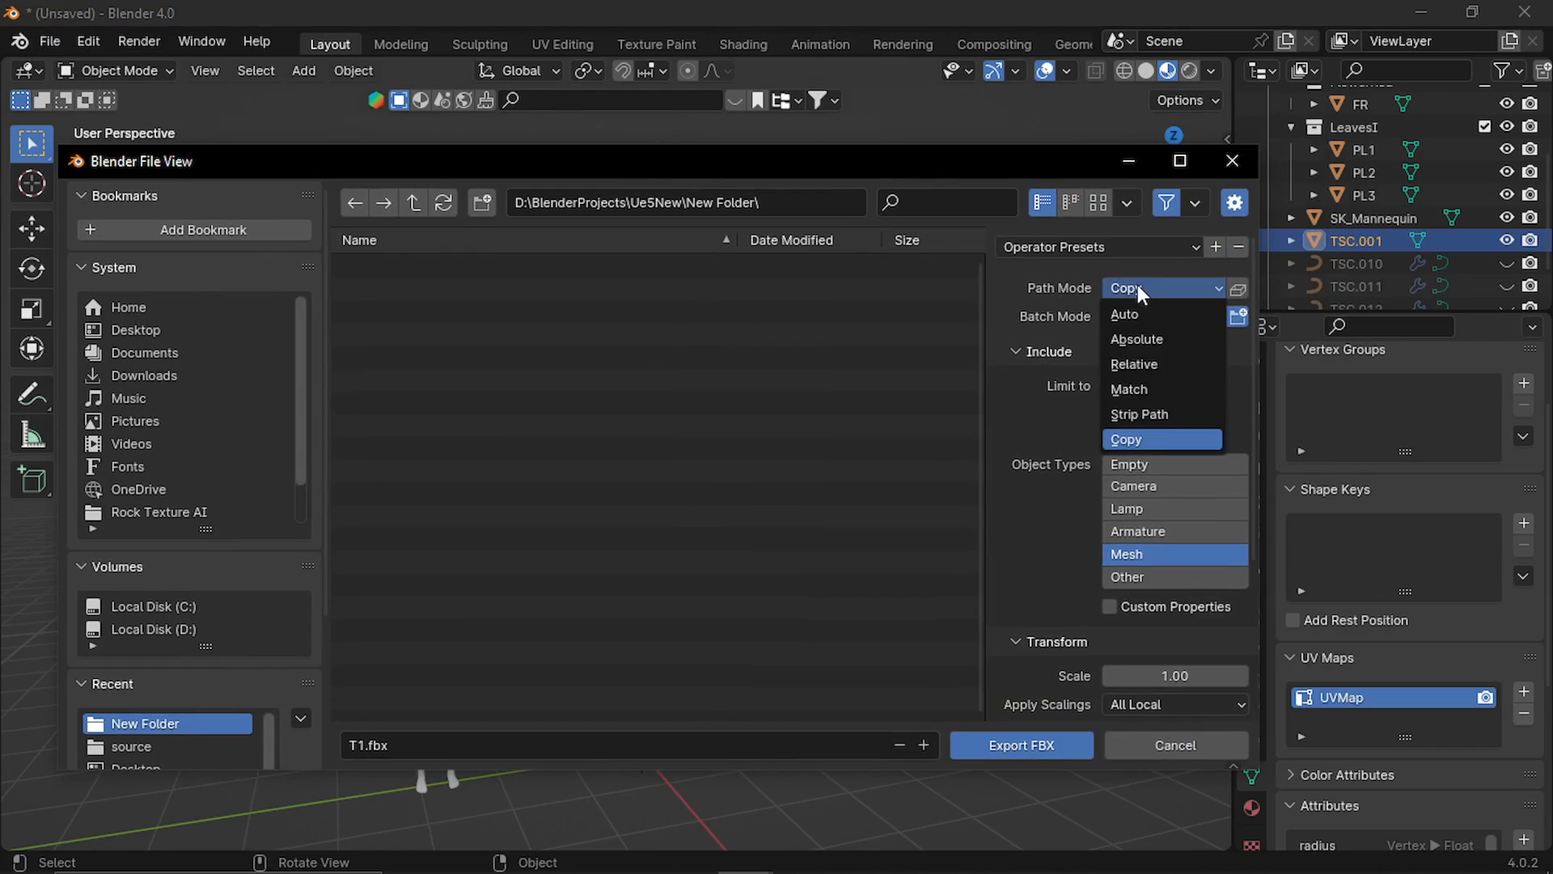
{"action": "left_click", "coordinate": [1143, 438]}
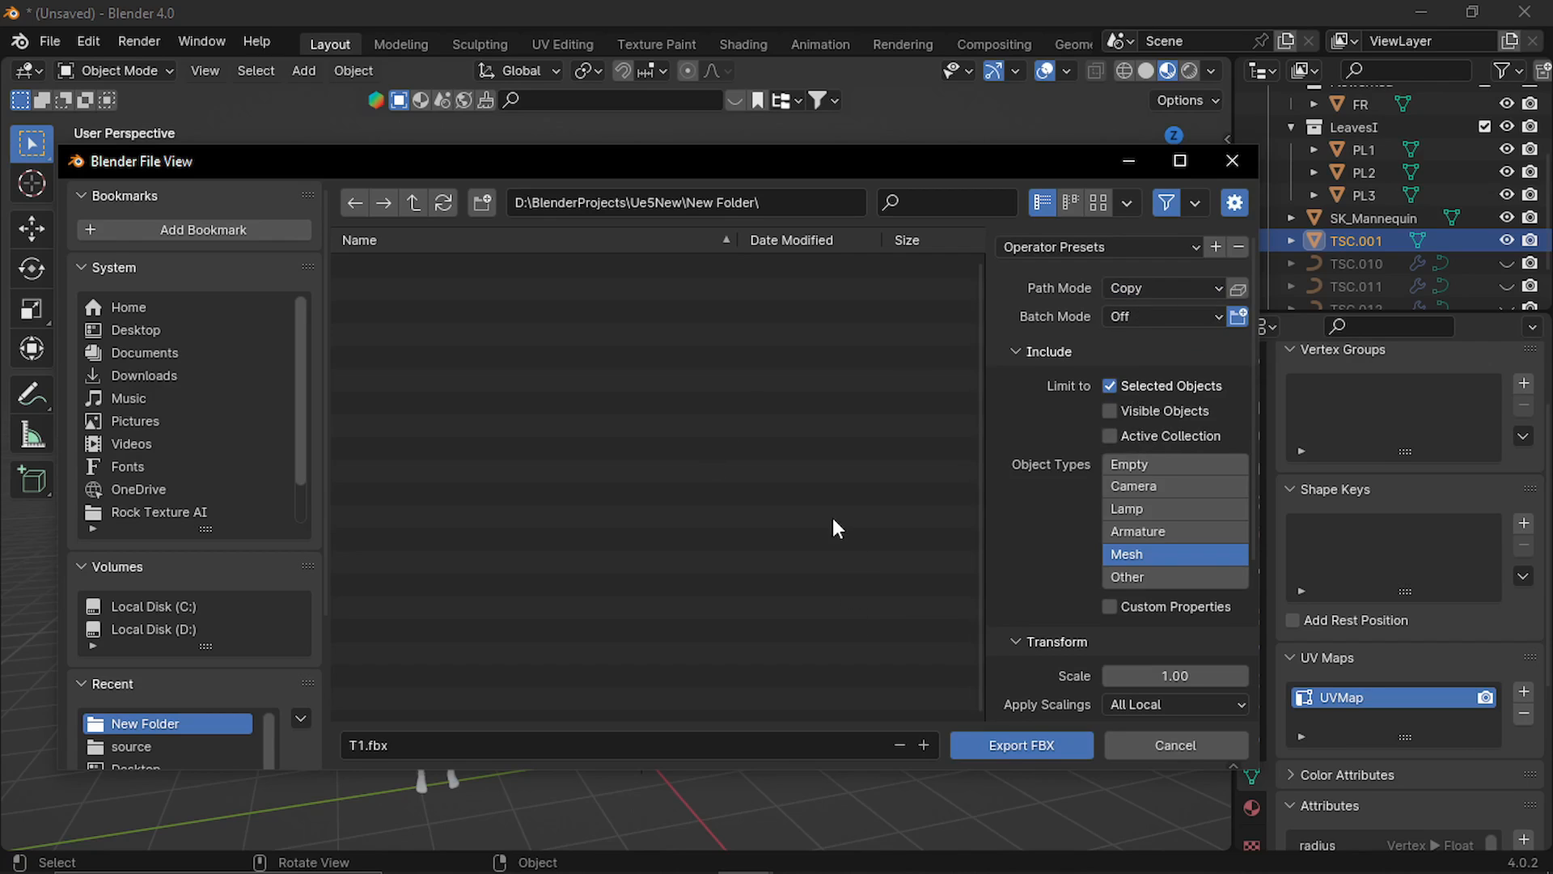
{"action": "left_click", "coordinate": [1037, 745]}
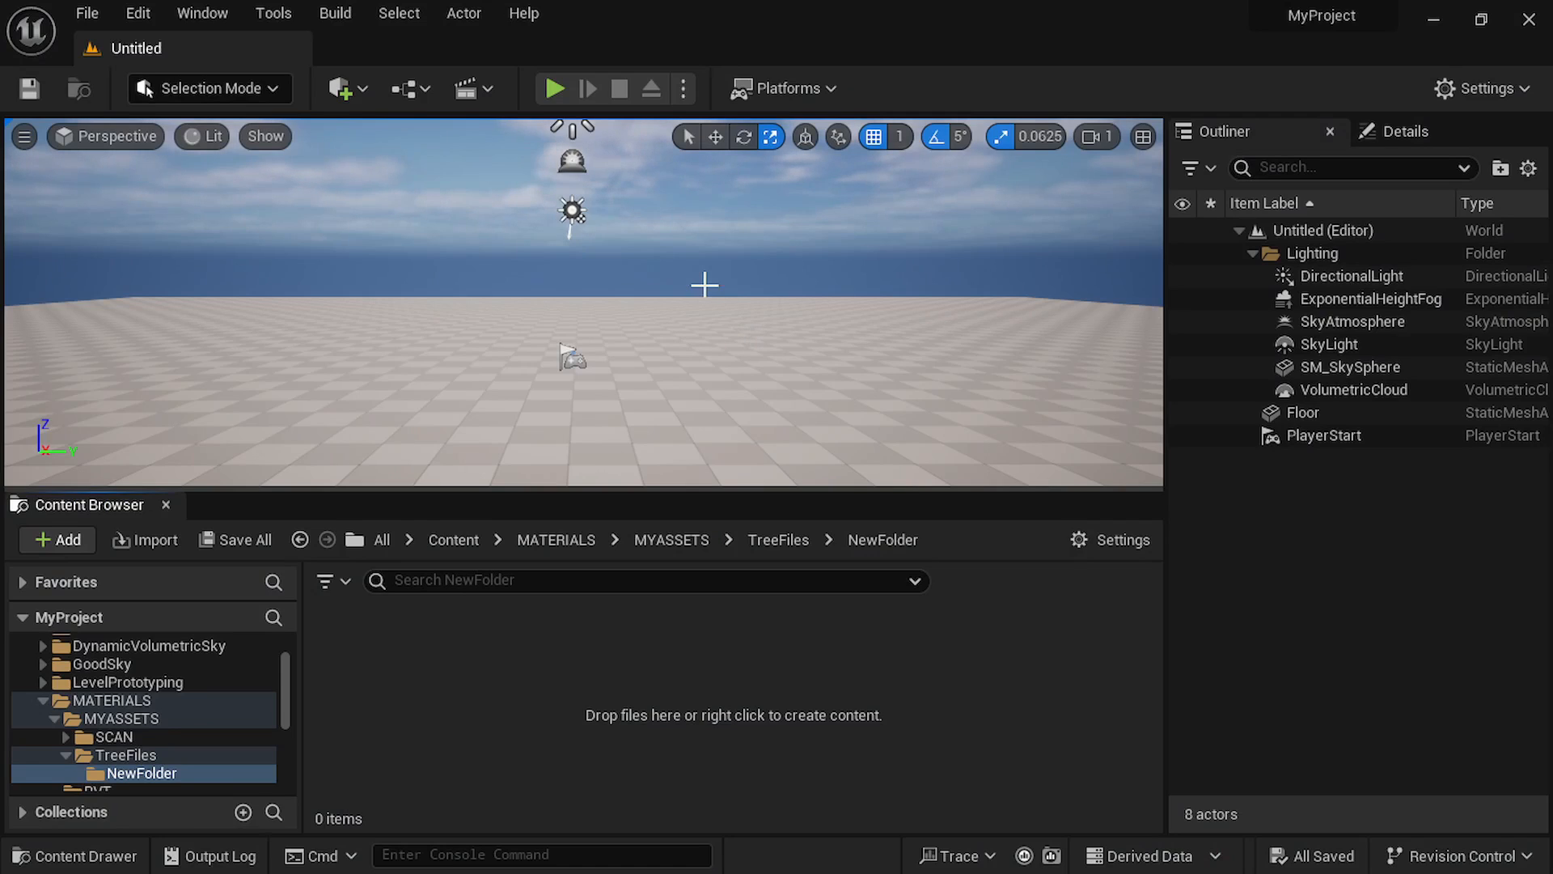
Switch to Unreal Engine and import T1.fbx as a static mesh into TreeFiles/NewFolder, then close the message log.
{"action": "right_click", "coordinate": [505, 689]}
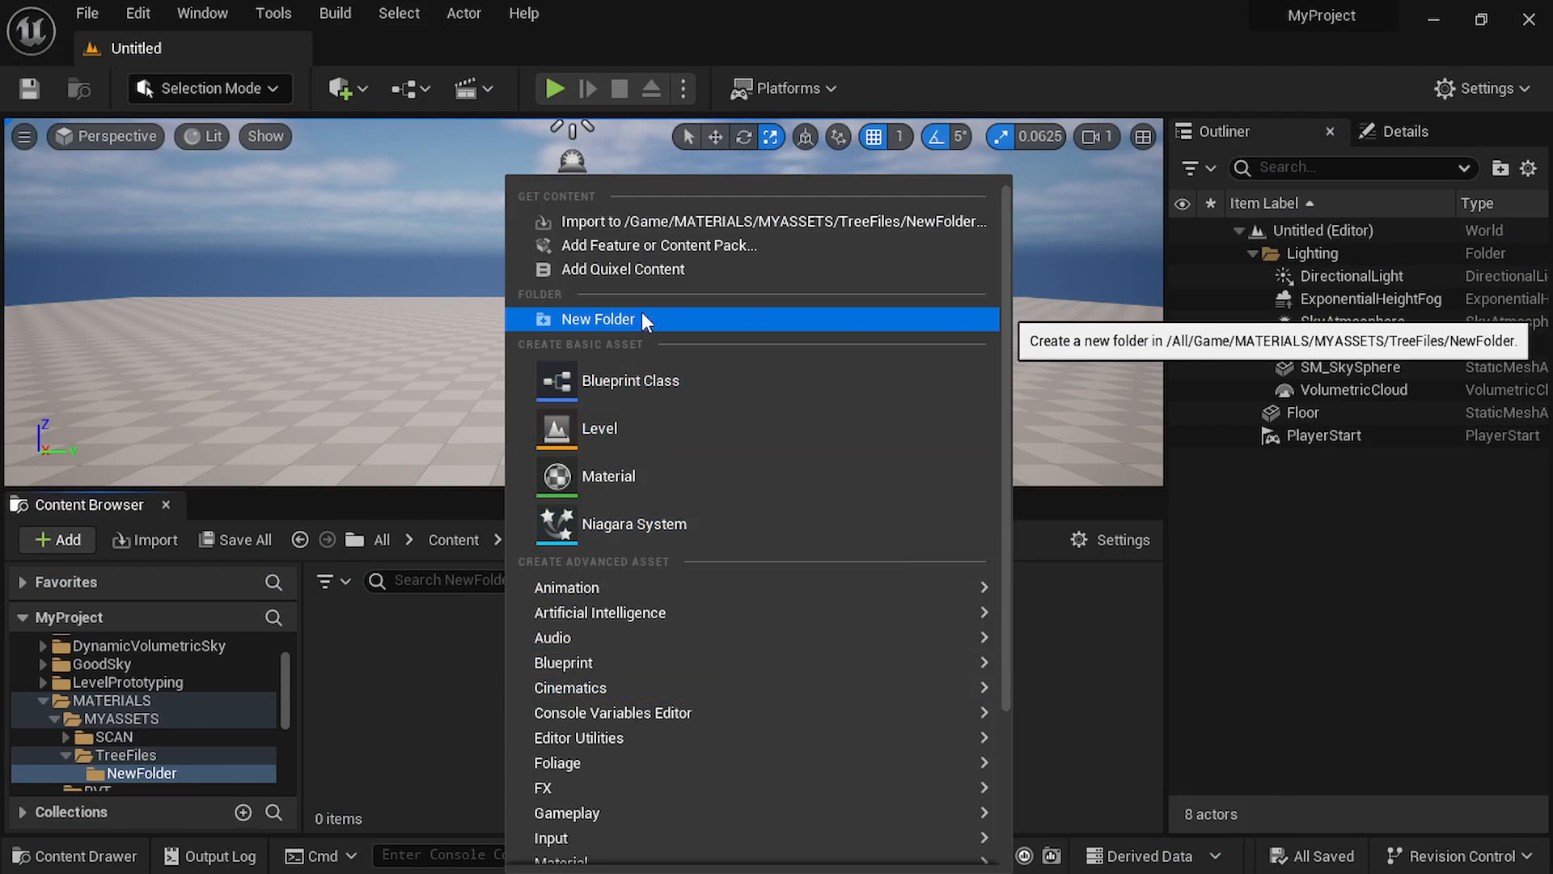
{"action": "left_click", "coordinate": [642, 220]}
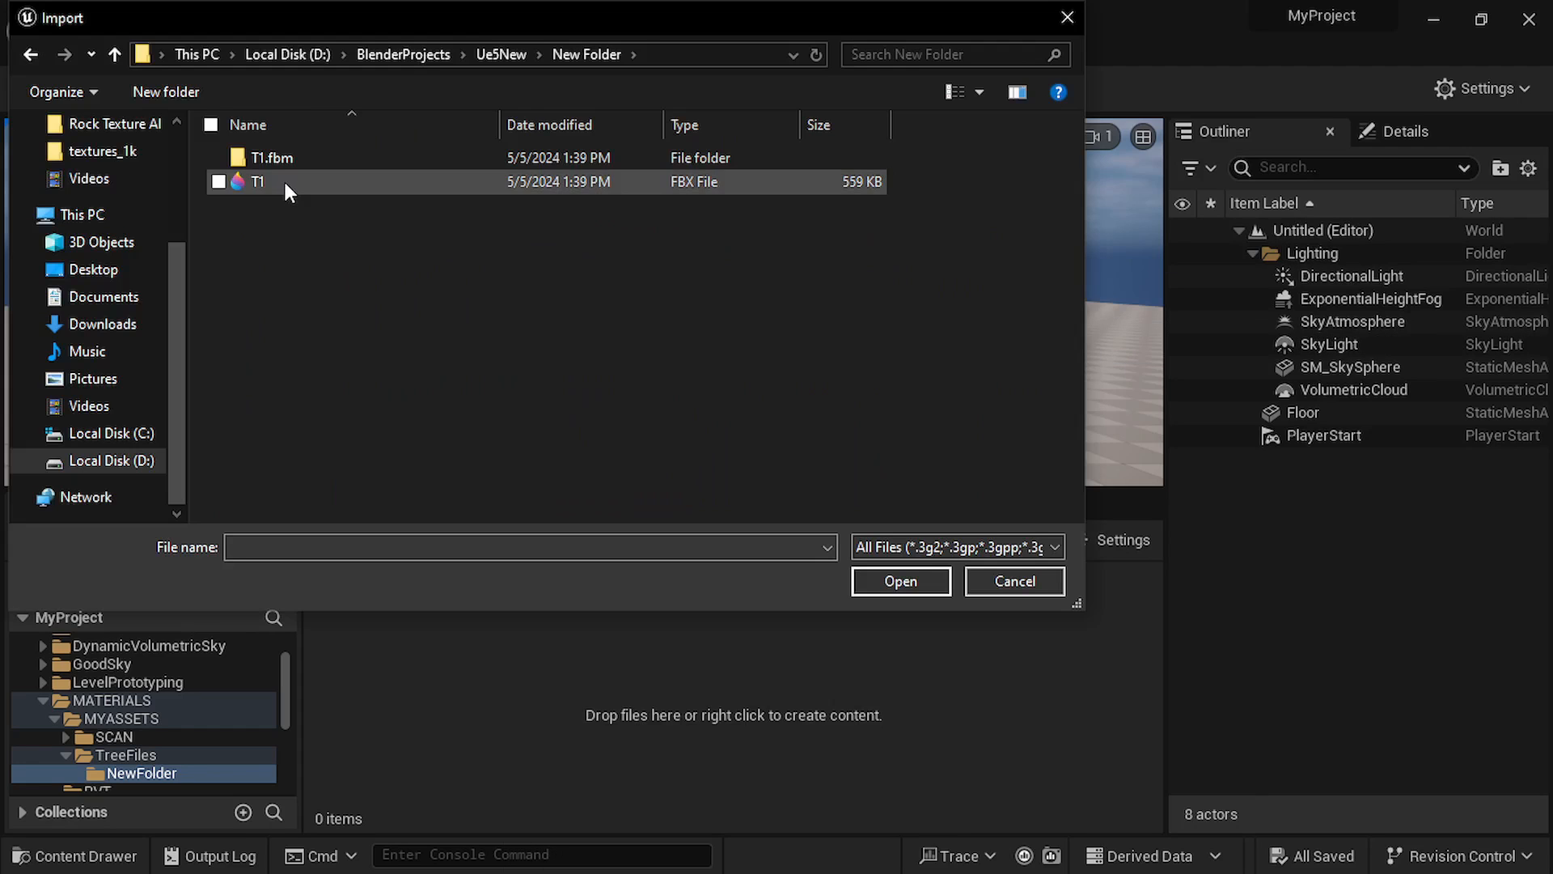
{"action": "left_click", "coordinate": [283, 181]}
{"action": "left_click", "coordinate": [911, 576]}
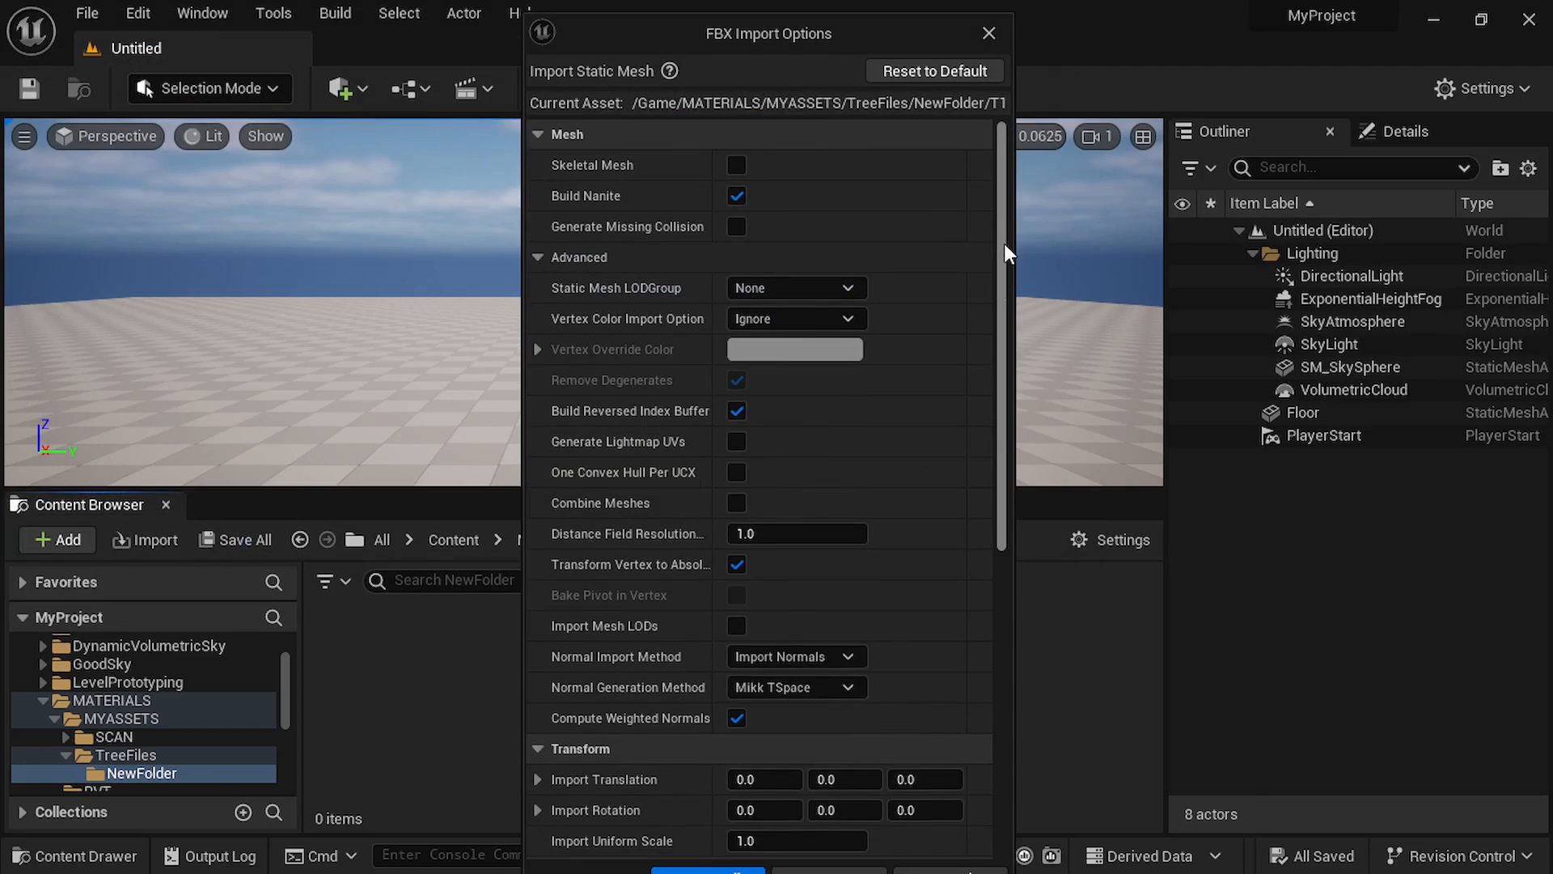
{"action": "left_click_drag", "start_coordinate": [1005, 245], "coordinate": [1006, 571]}
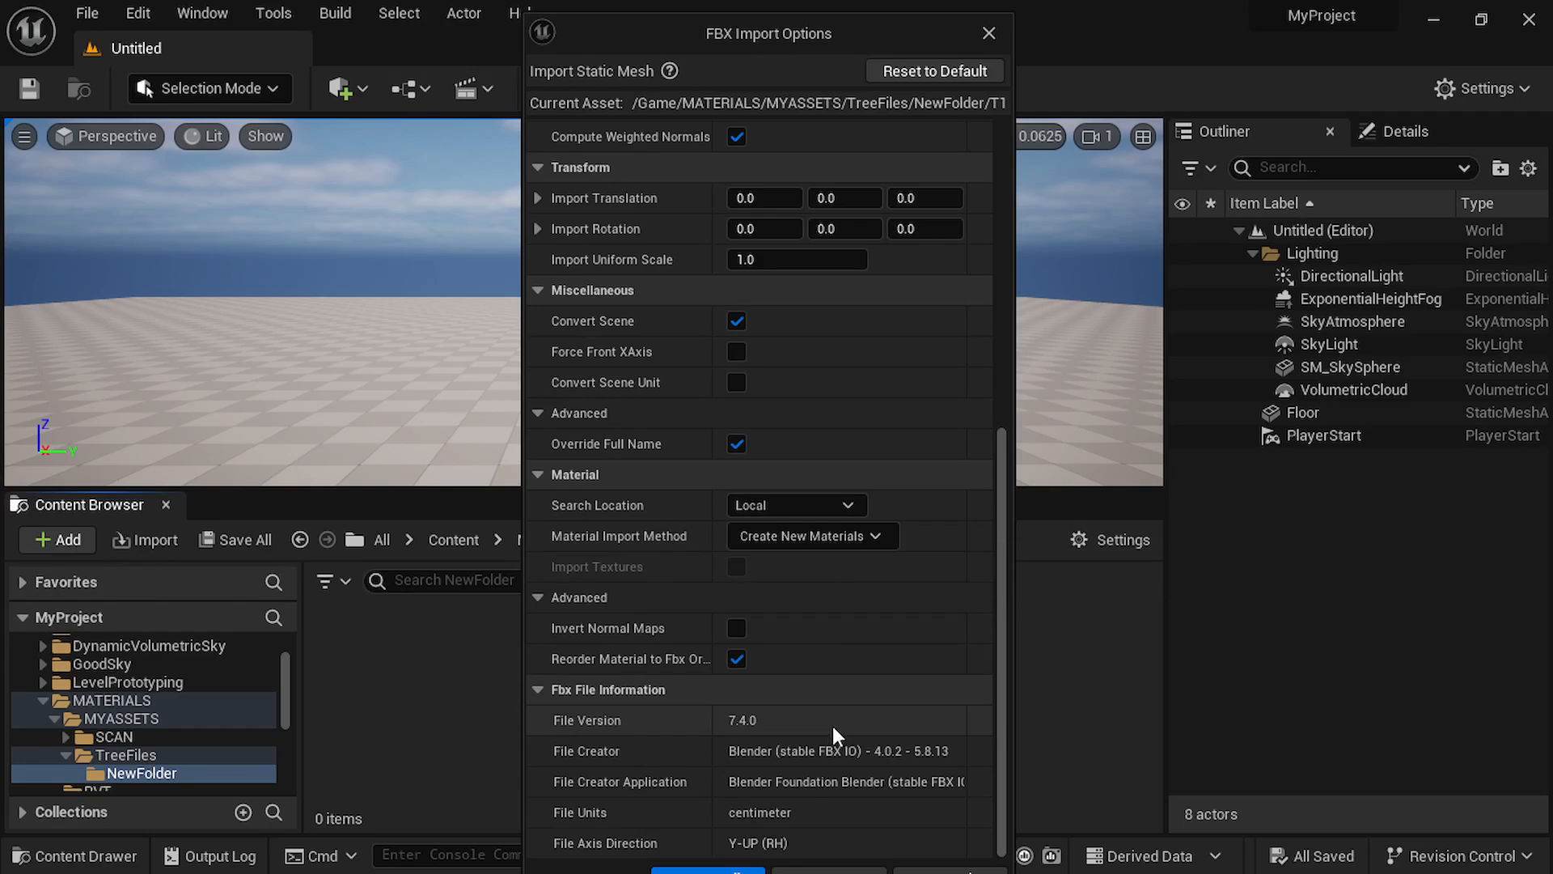
{"action": "left_click", "coordinate": [822, 870]}
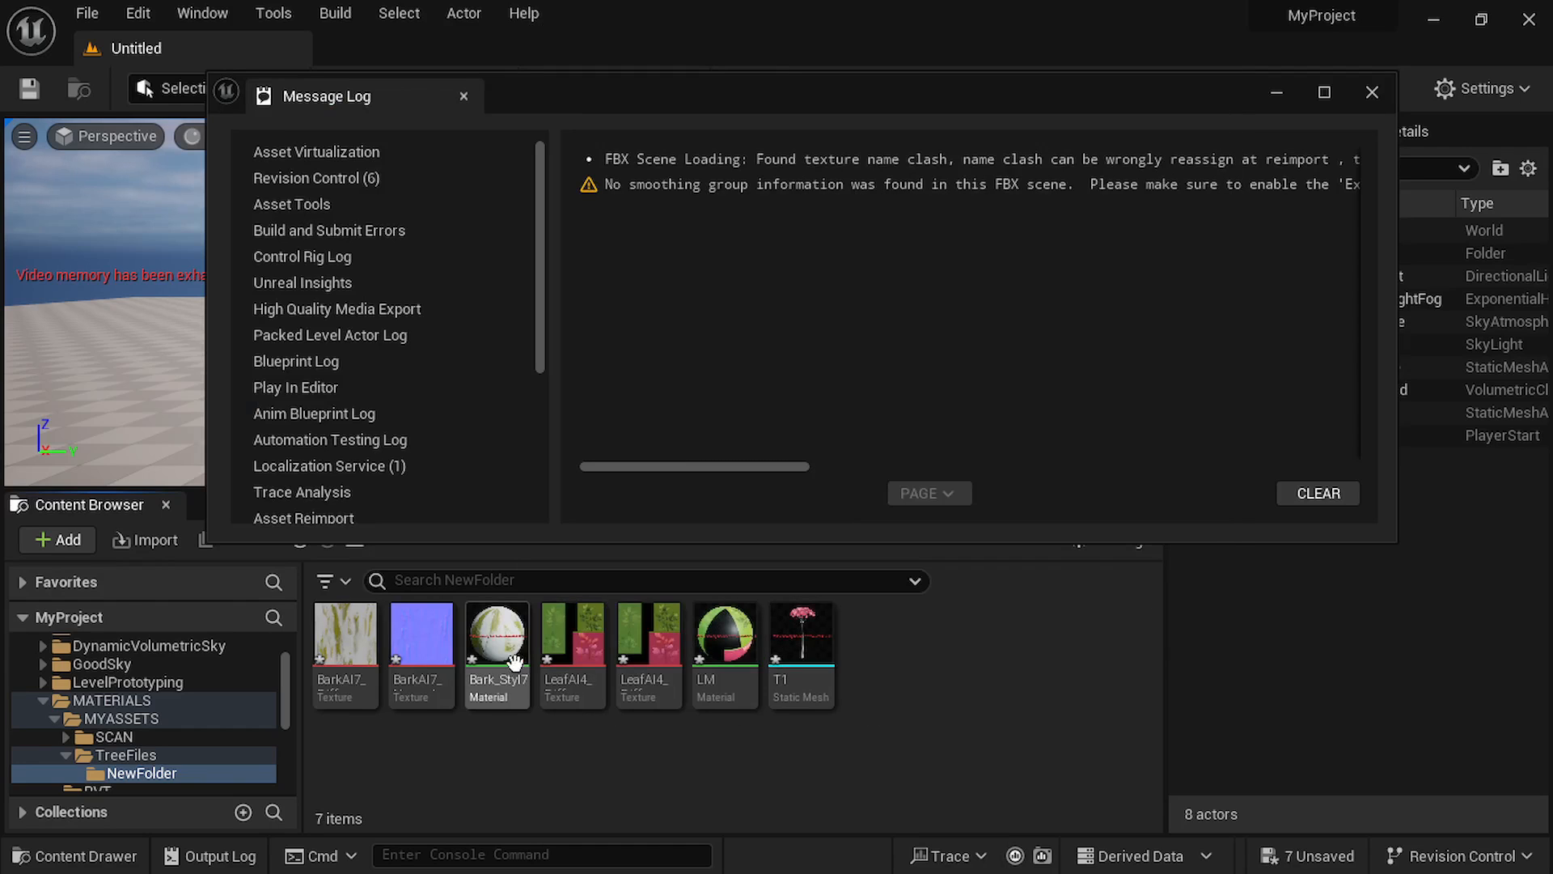
{"action": "left_click", "coordinate": [1372, 92]}
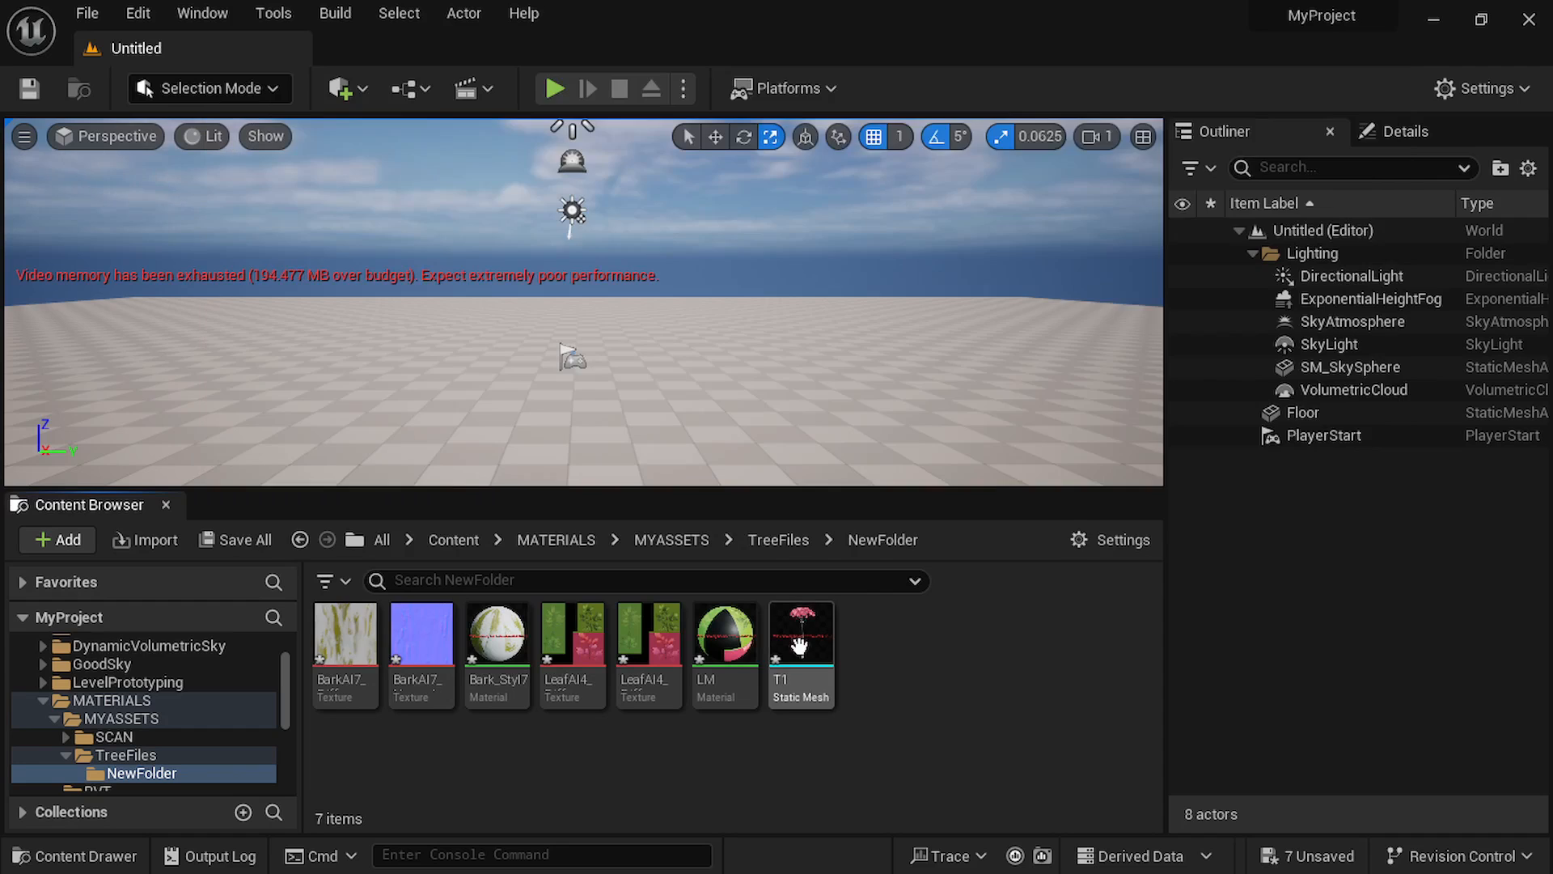
Place the imported T1 tree mesh on the floor of the level.
{"action": "left_click", "coordinate": [801, 643]}
{"action": "left_click_drag", "start_coordinate": [802, 564], "coordinate": [598, 387]}
{"action": "left_click", "coordinate": [736, 313]}
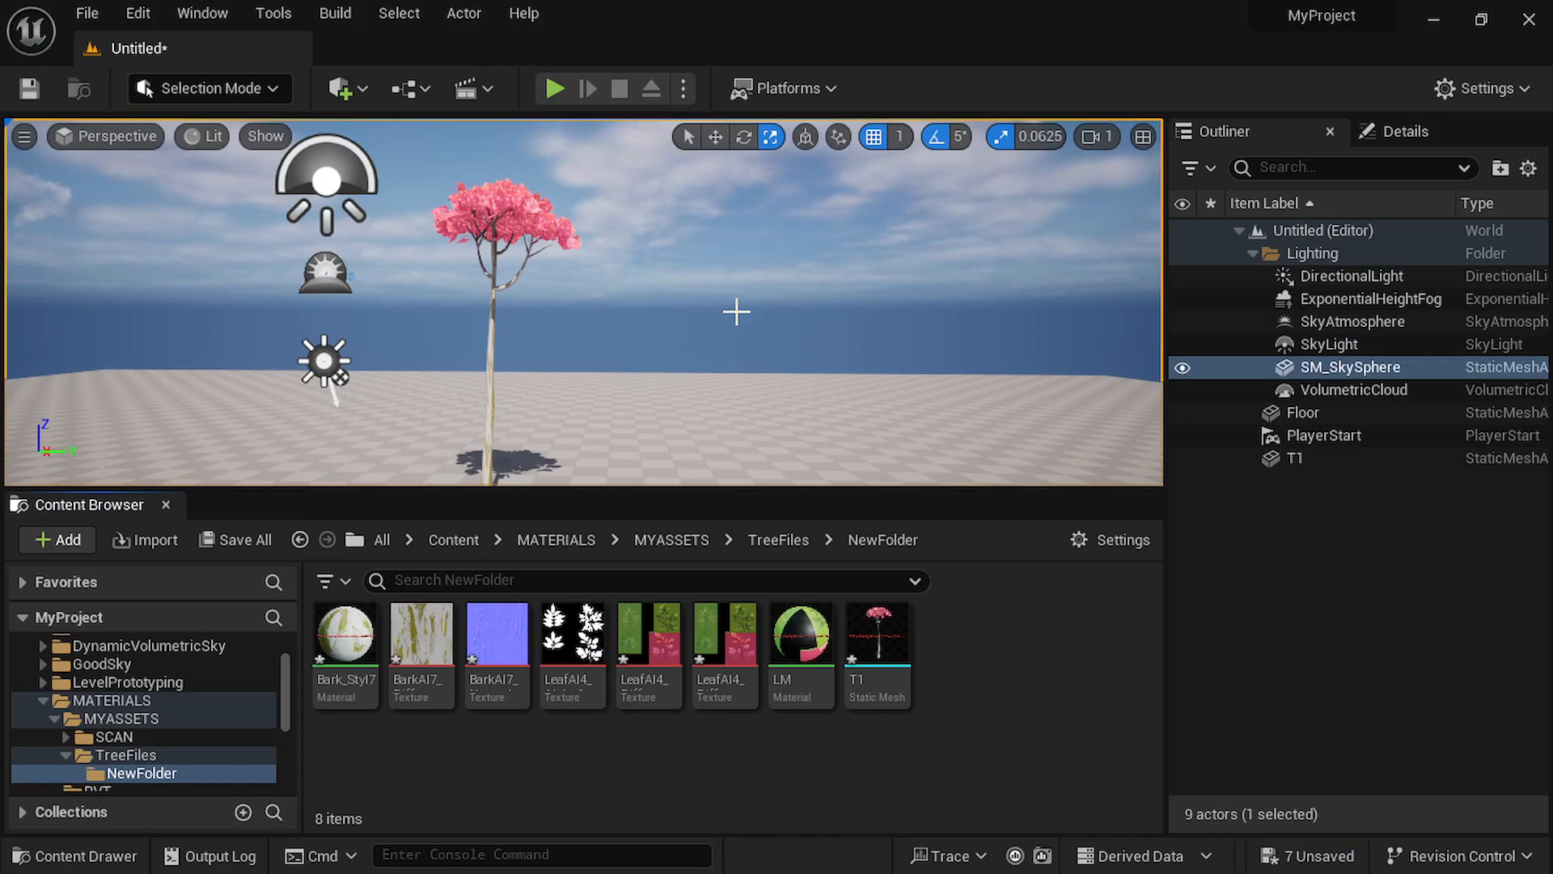
{"action": "mouse_move", "coordinate": [575, 677]}
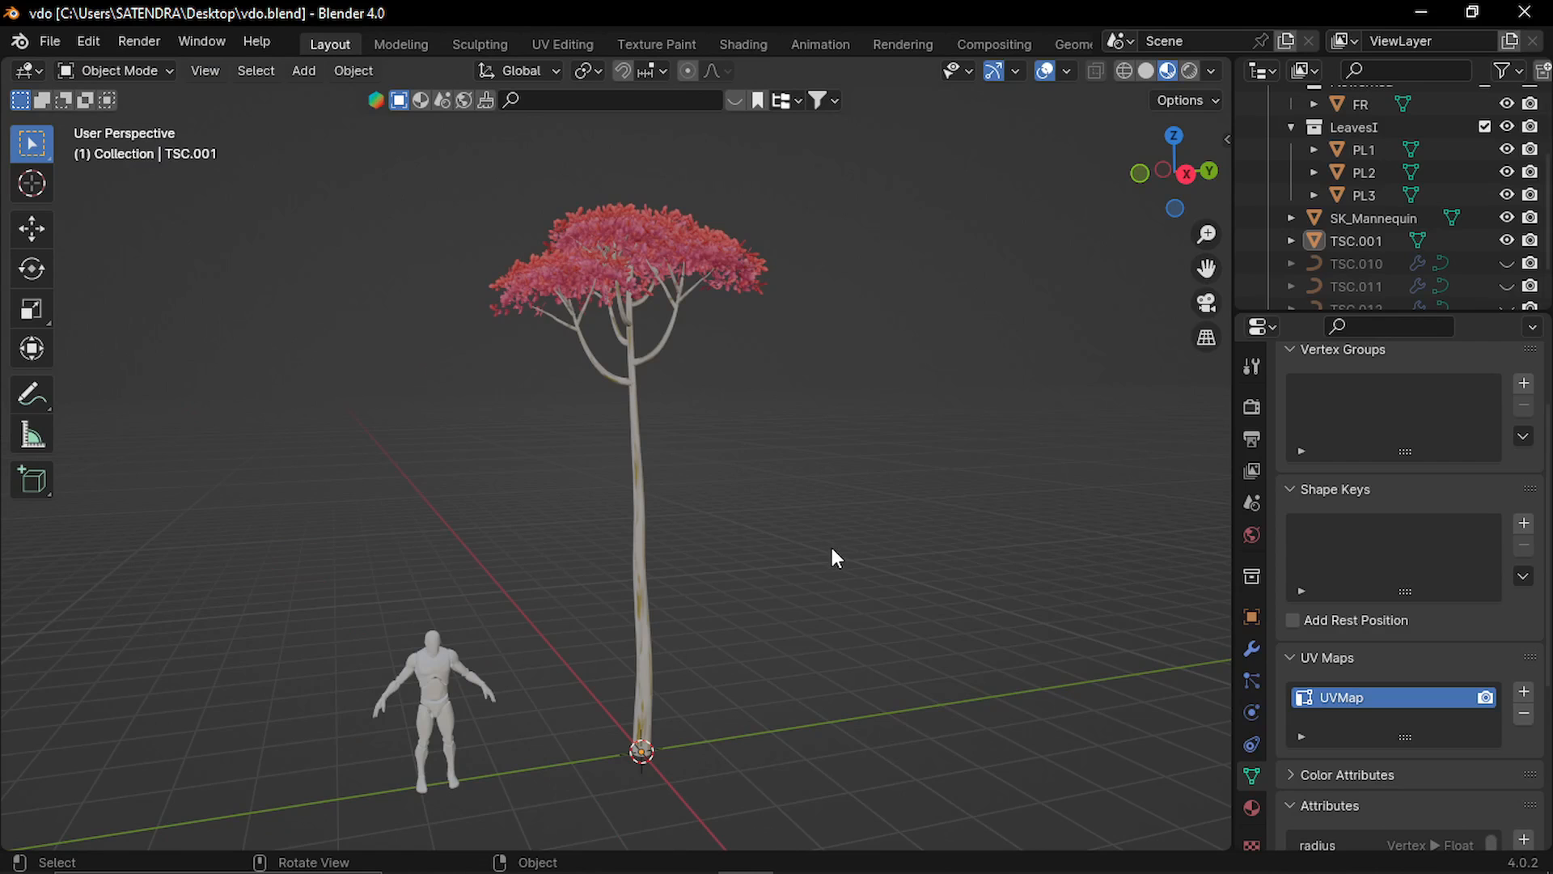
Switch to Blender and unpack the LM leaf material's LeafAI4_Alpha.jpg image, using the file from the current directory.
{"action": "left_click", "coordinate": [639, 254]}
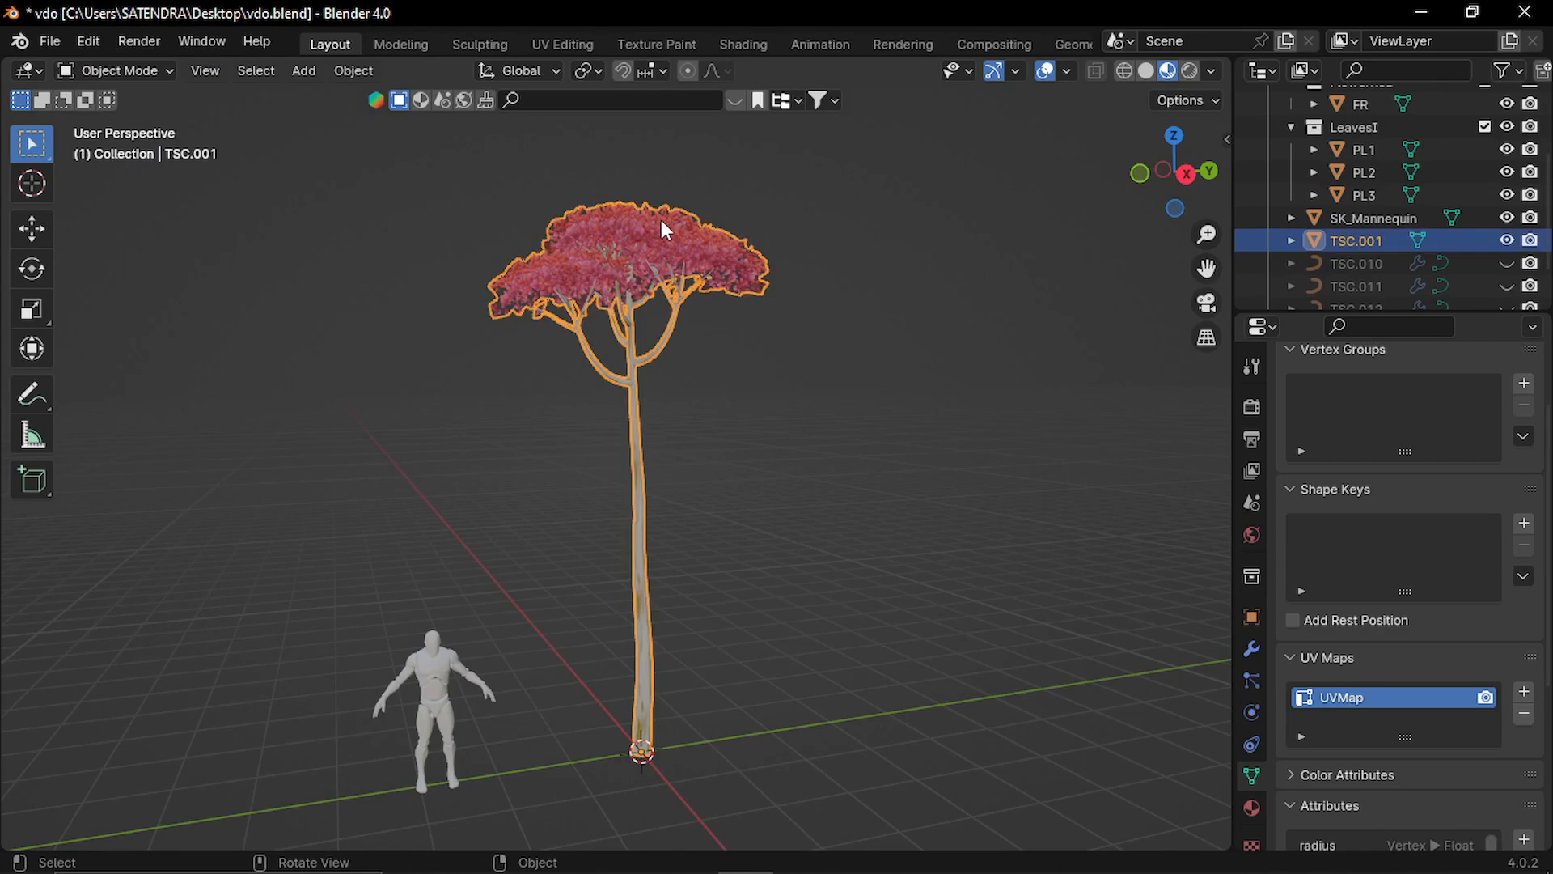
{"action": "left_click", "coordinate": [1252, 807]}
{"action": "scroll", "coordinate": [1335, 485], "scroll_direction": "up", "scroll_amount": 3}
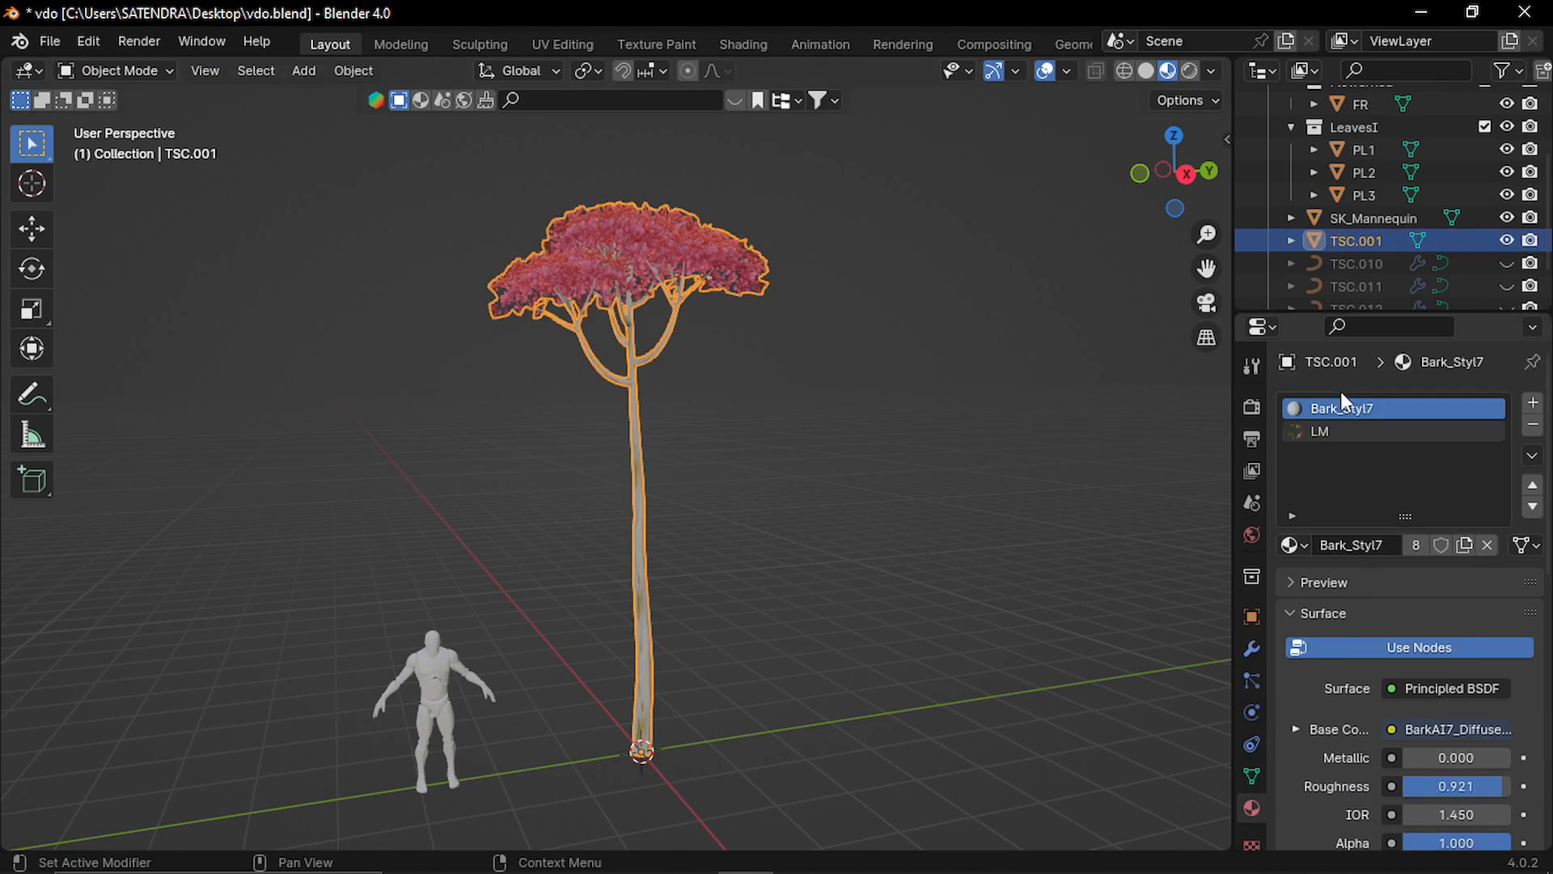
{"action": "left_click", "coordinate": [1324, 426]}
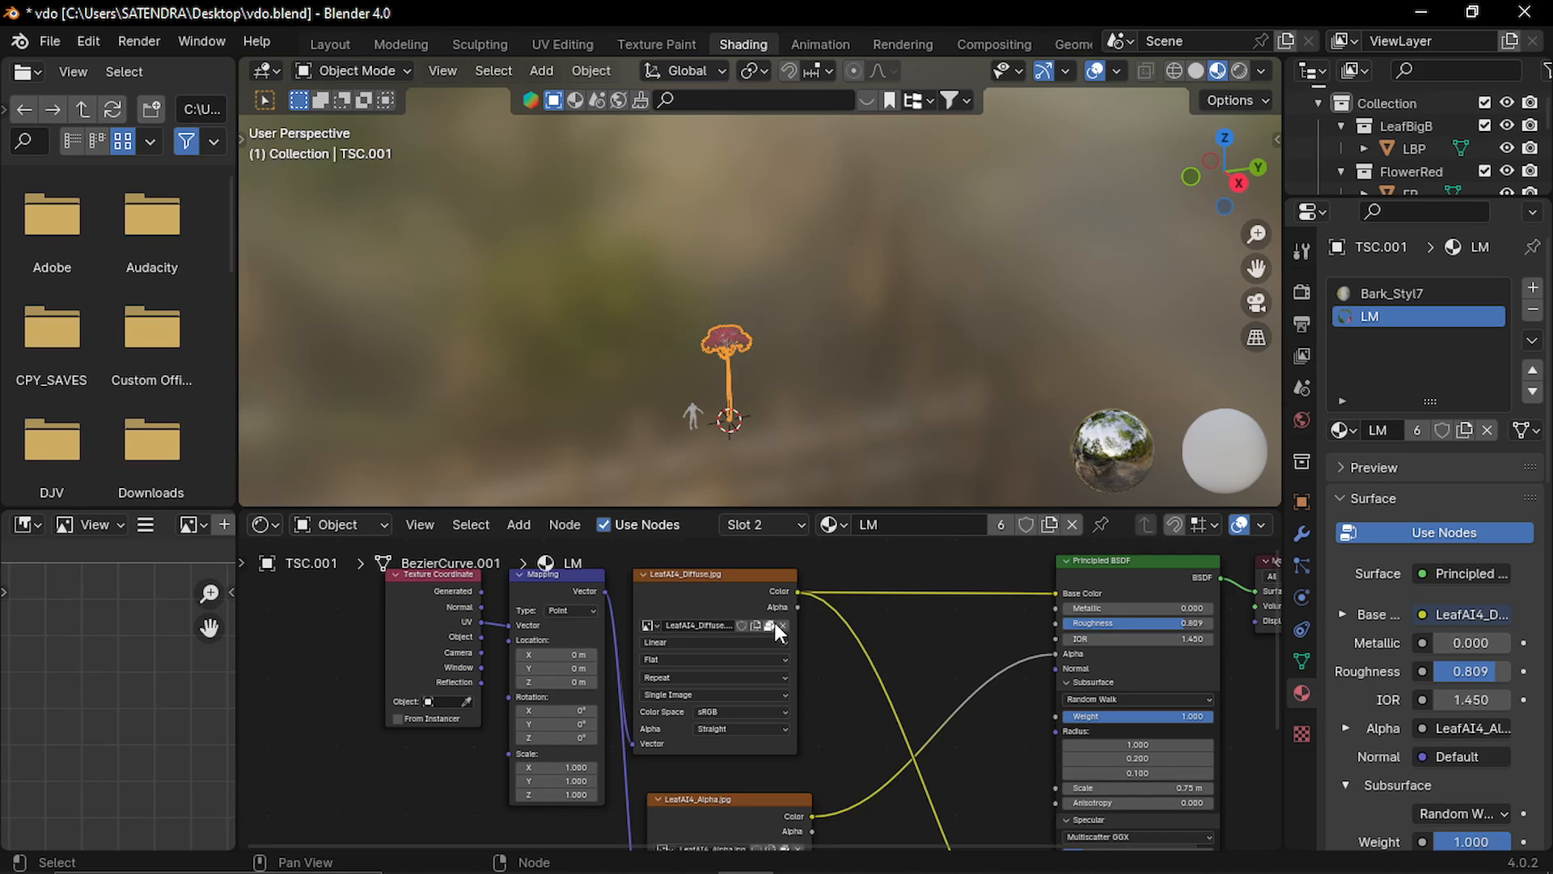
{"action": "middle_click_drag", "start_coordinate": [833, 728], "coordinate": [807, 628]}
{"action": "scroll", "coordinate": [738, 718], "scroll_direction": "up", "scroll_amount": 4}
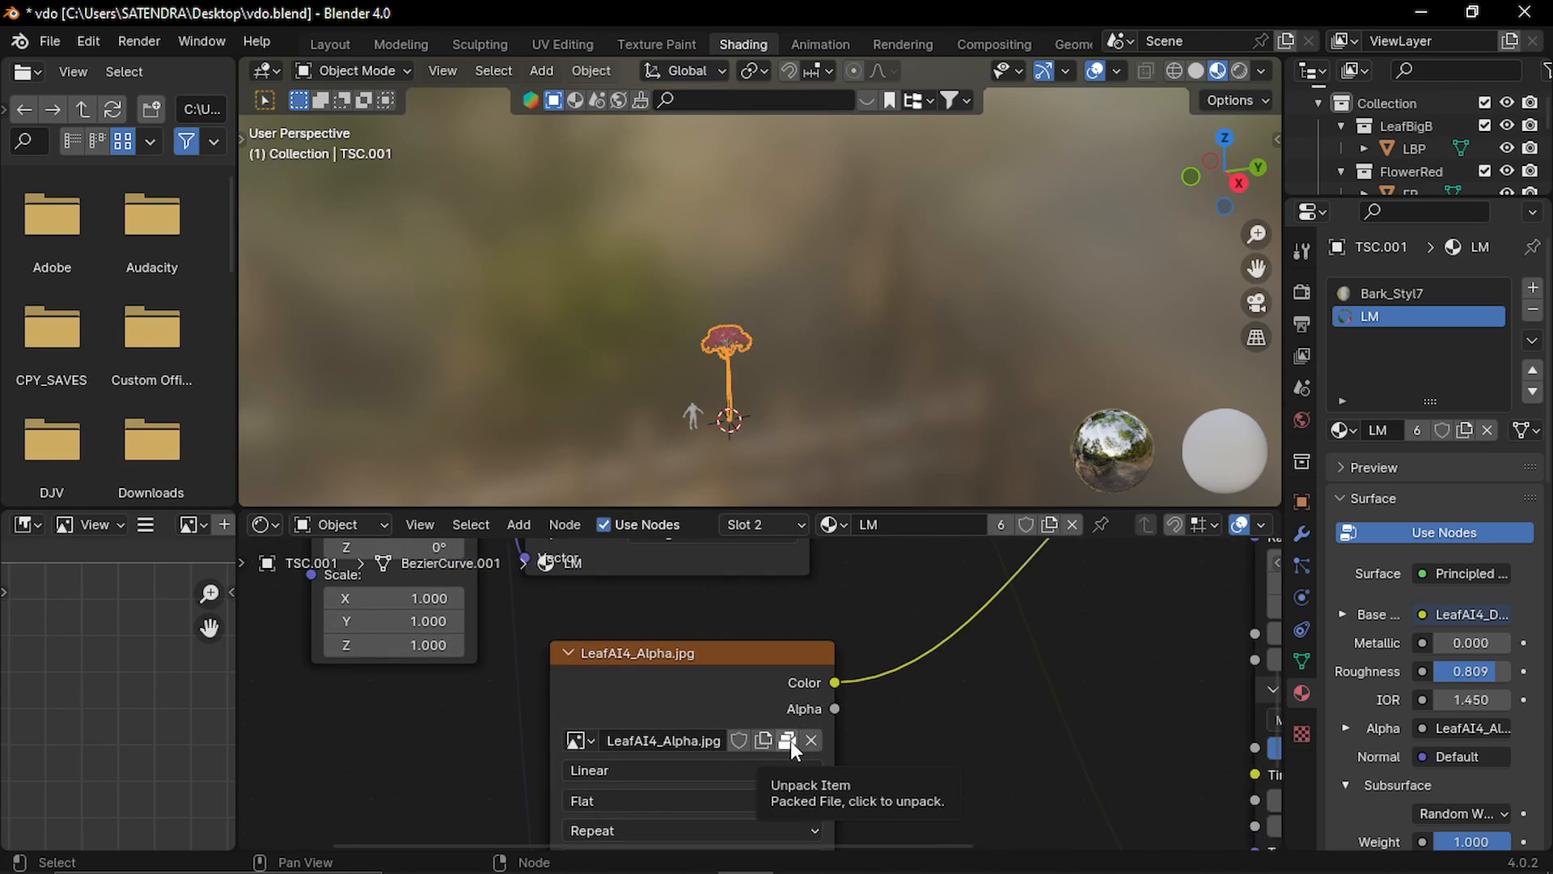
{"action": "left_click", "coordinate": [789, 740]}
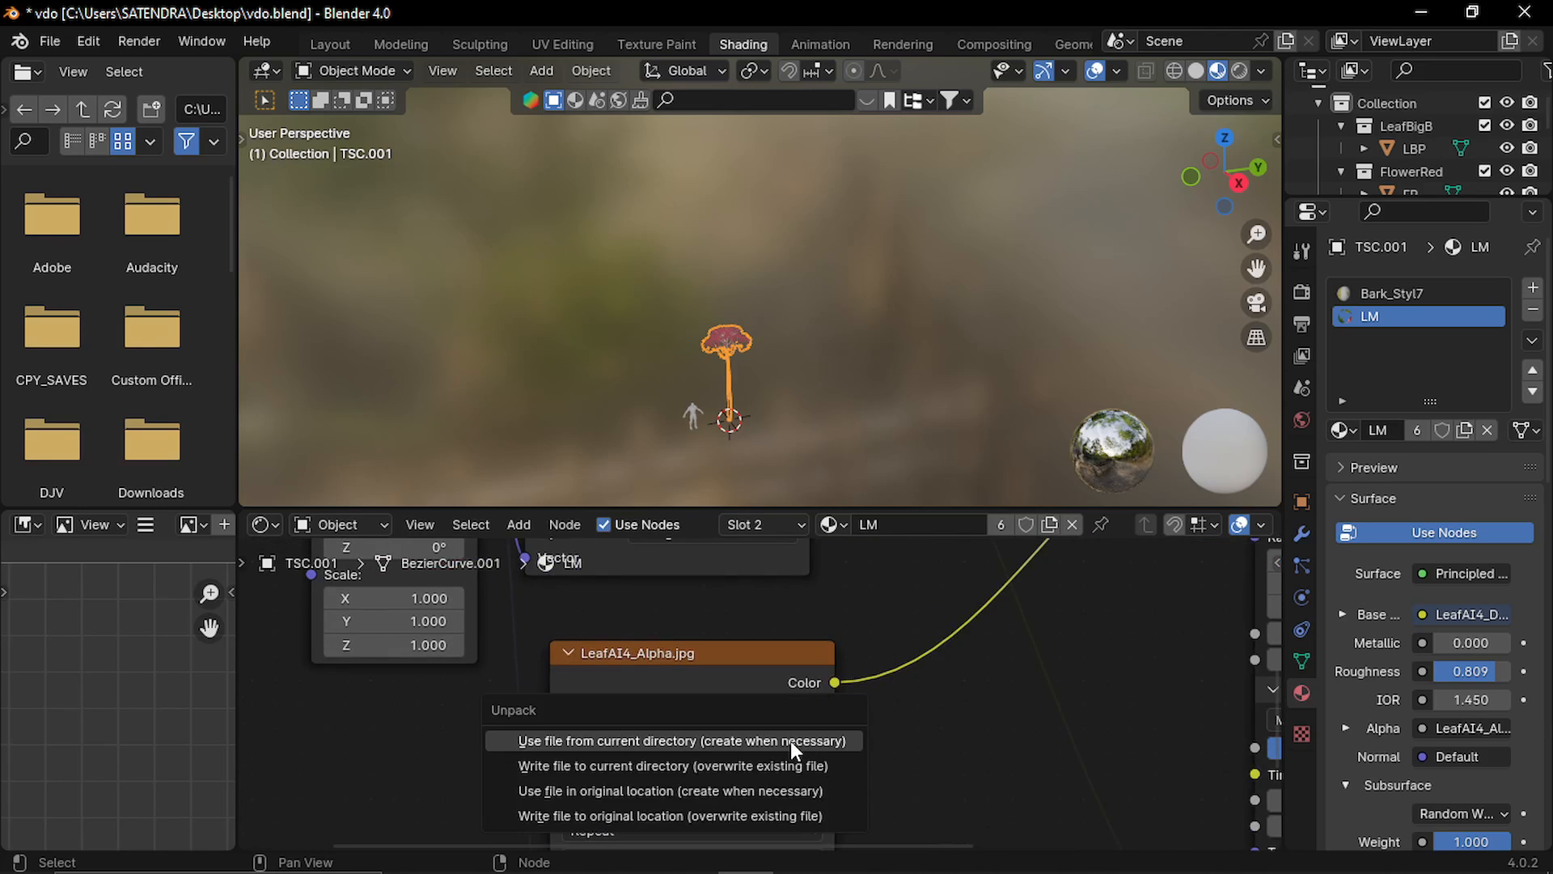
{"action": "left_click", "coordinate": [672, 746]}
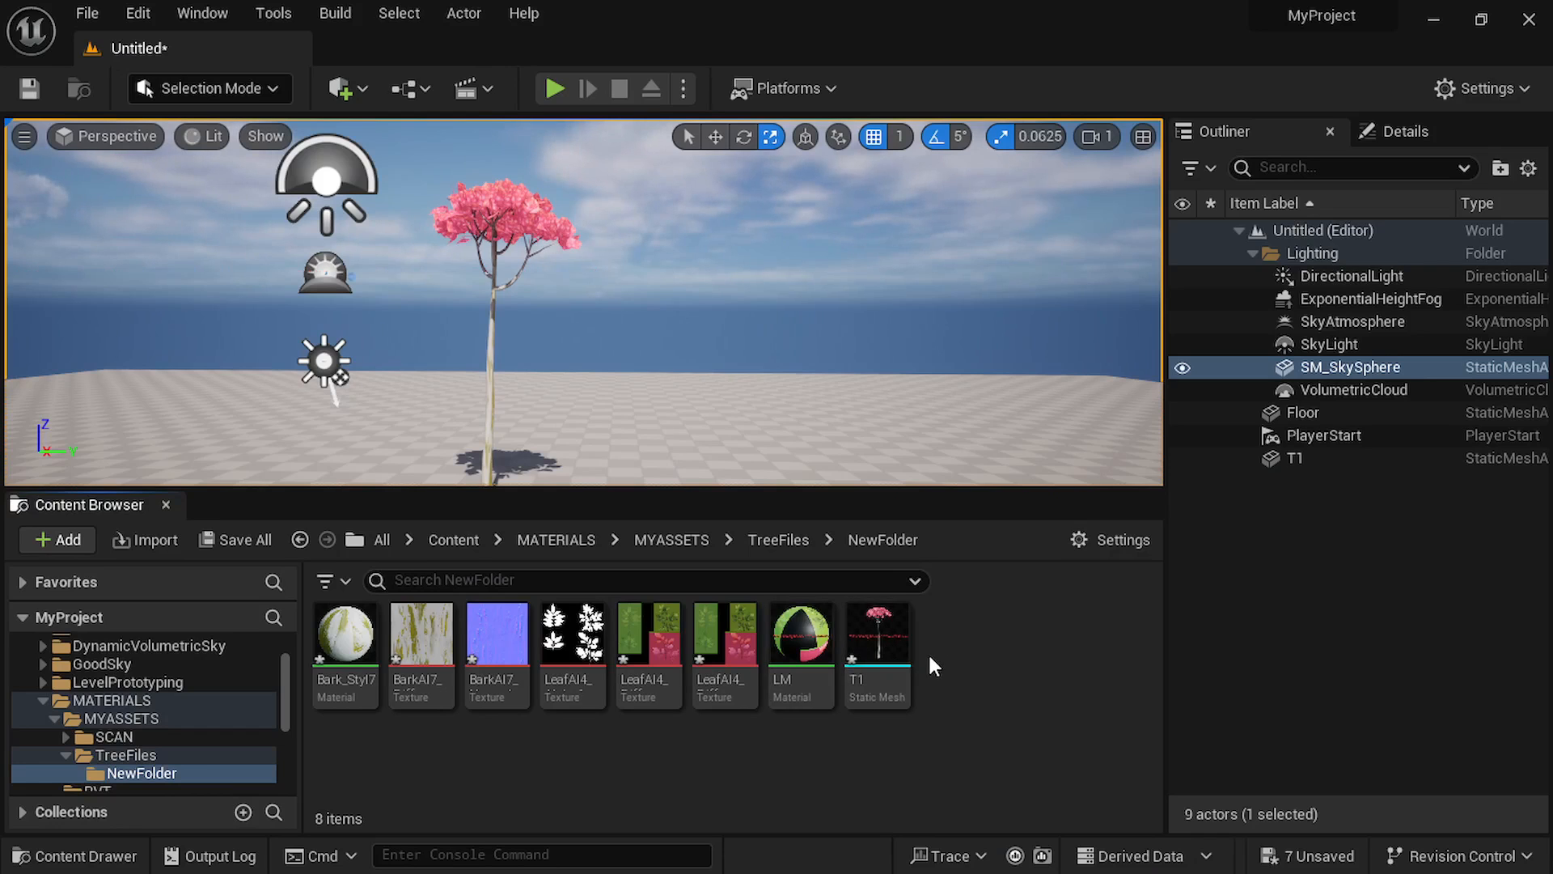
Switch to Unreal Engine, open the LM material and set its blend mode to Masked and shading model to Subsurface.
{"action": "double_click", "coordinate": [807, 635]}
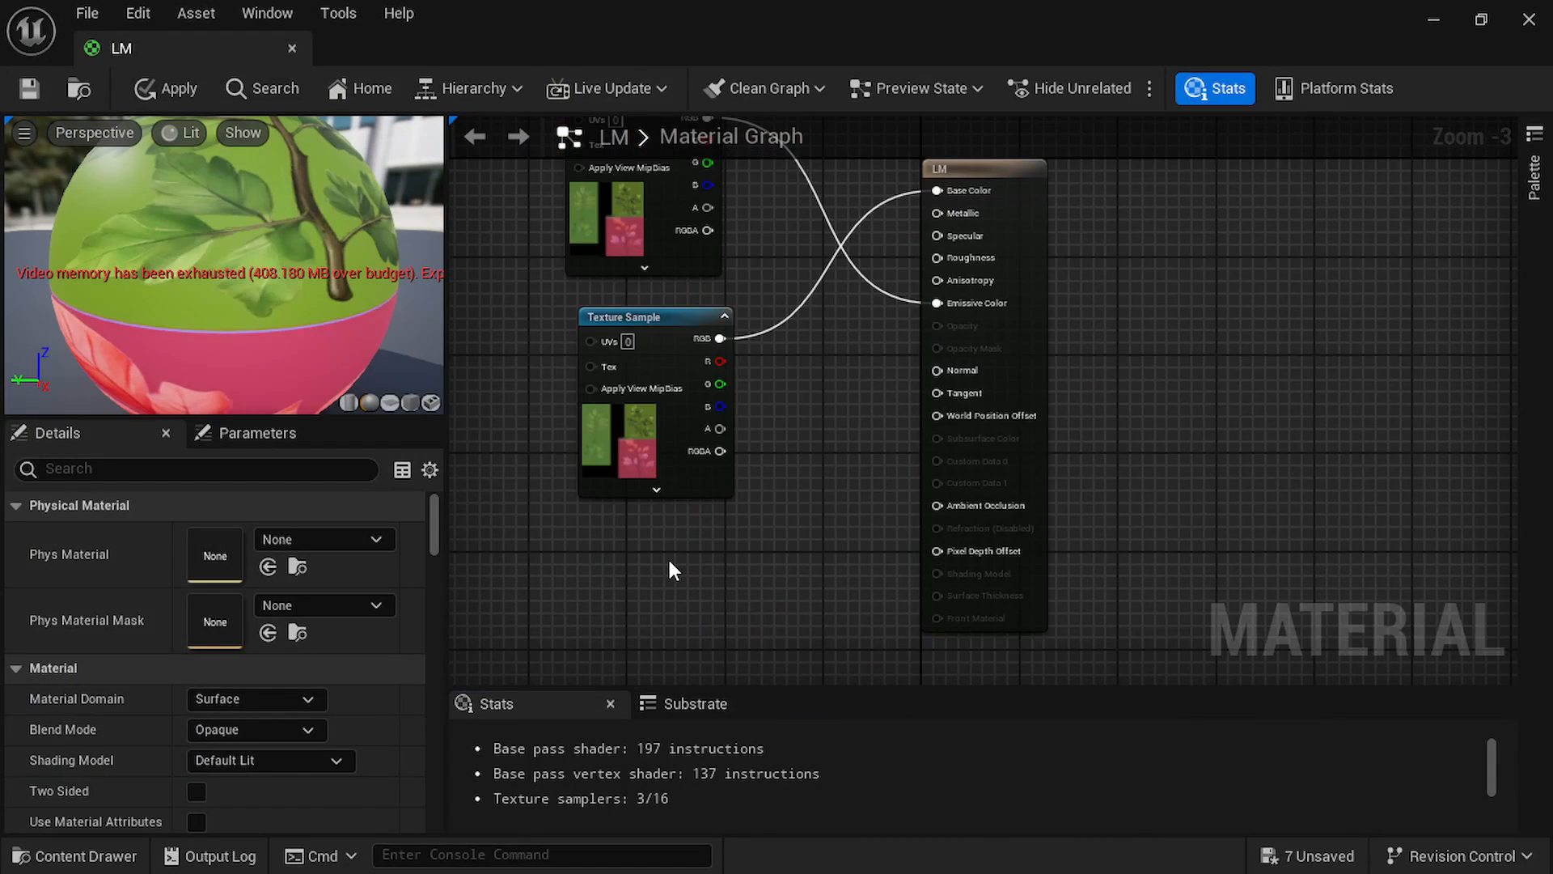
{"action": "left_click", "coordinate": [252, 727]}
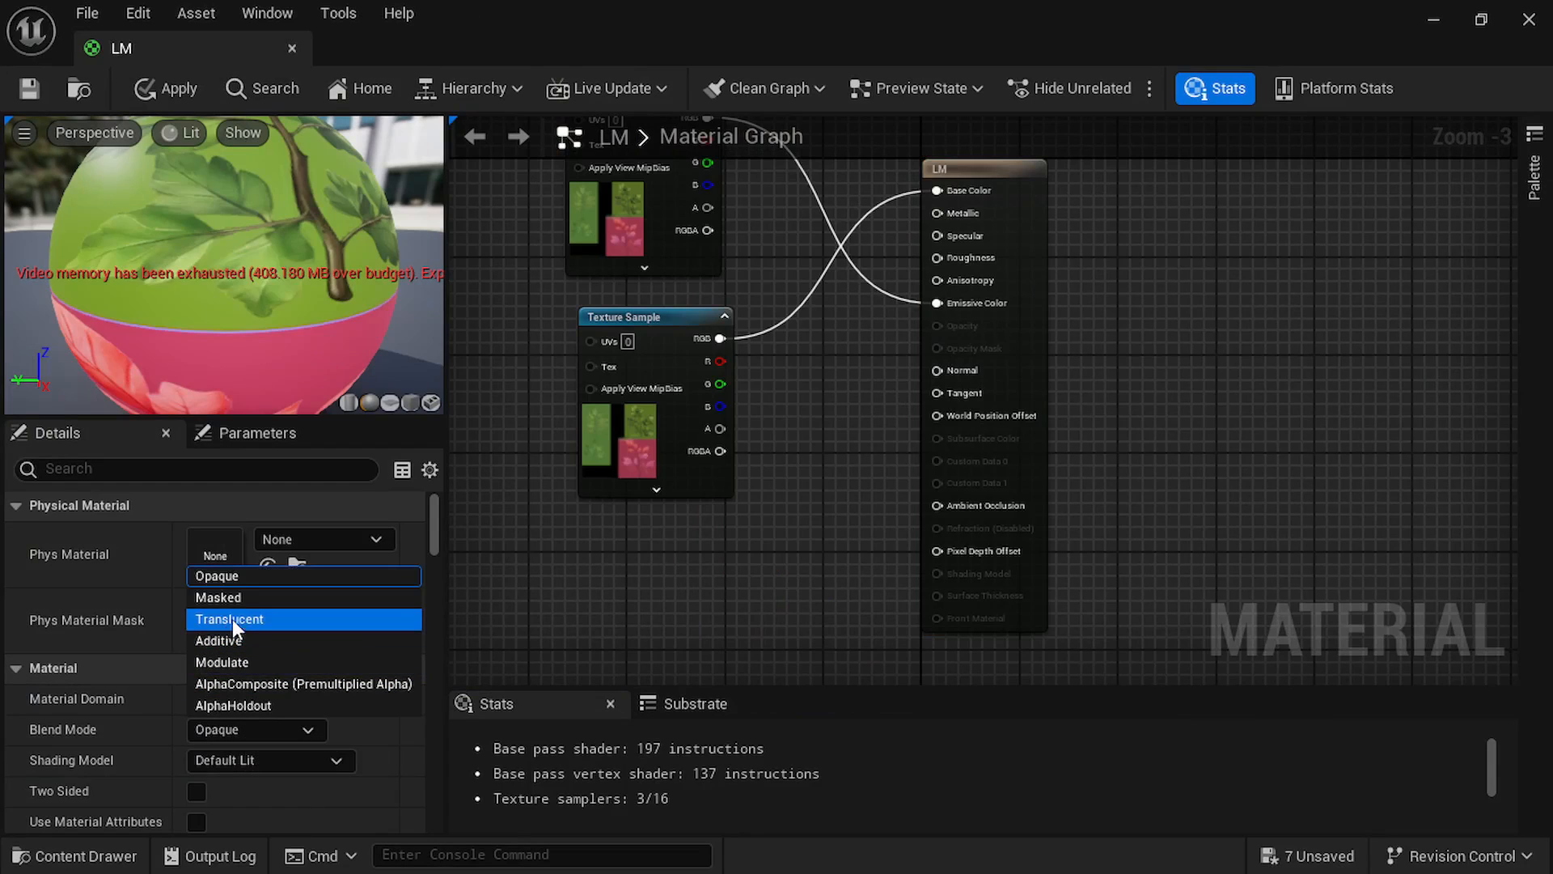
{"action": "left_click", "coordinate": [244, 599]}
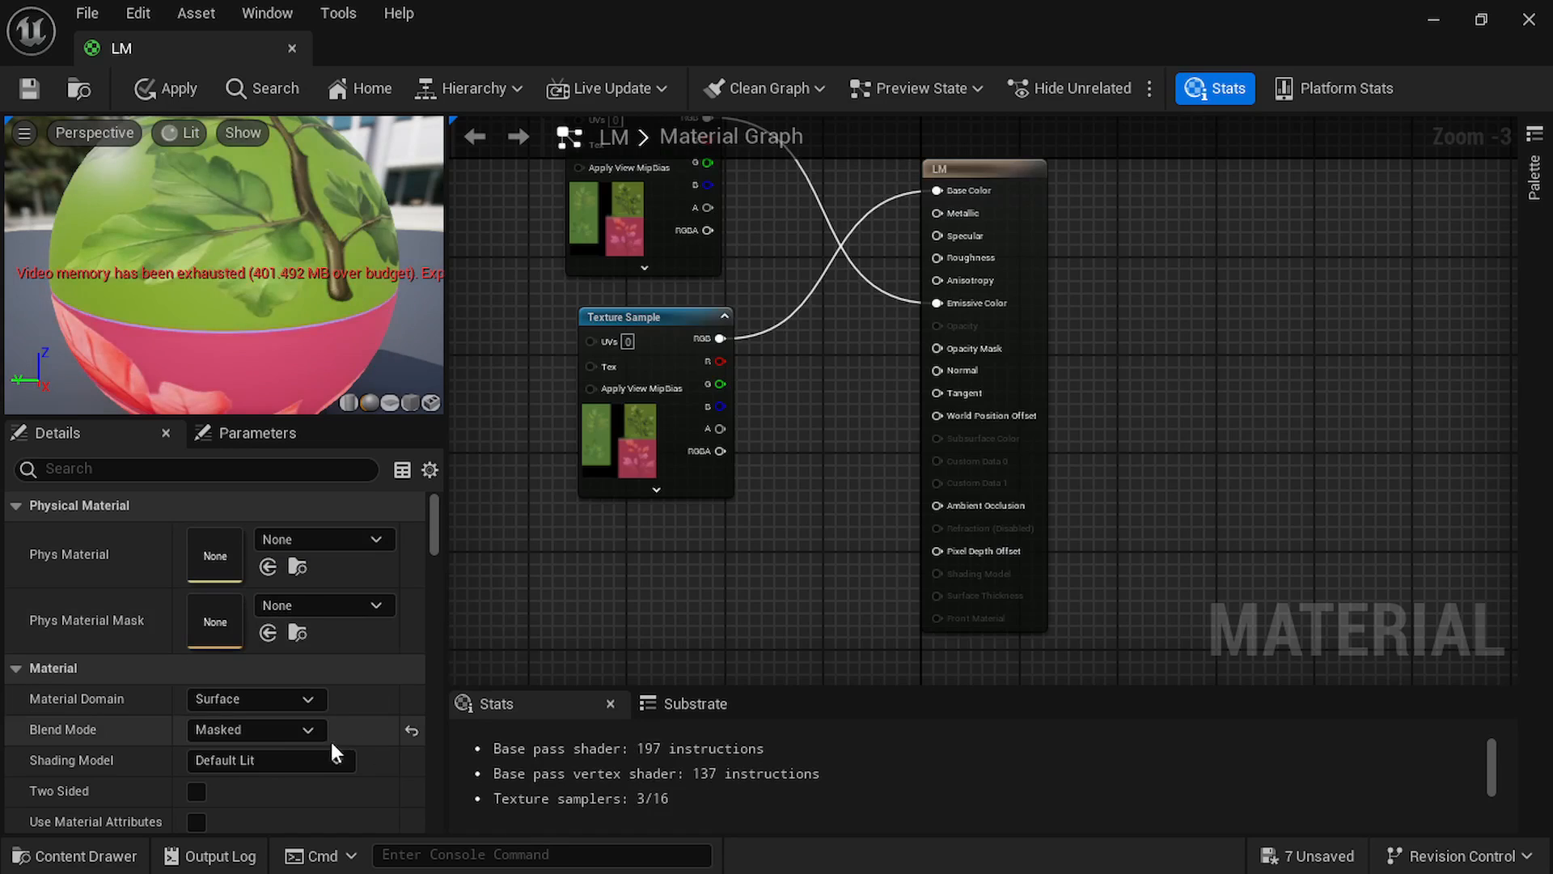
{"action": "left_click", "coordinate": [260, 758]}
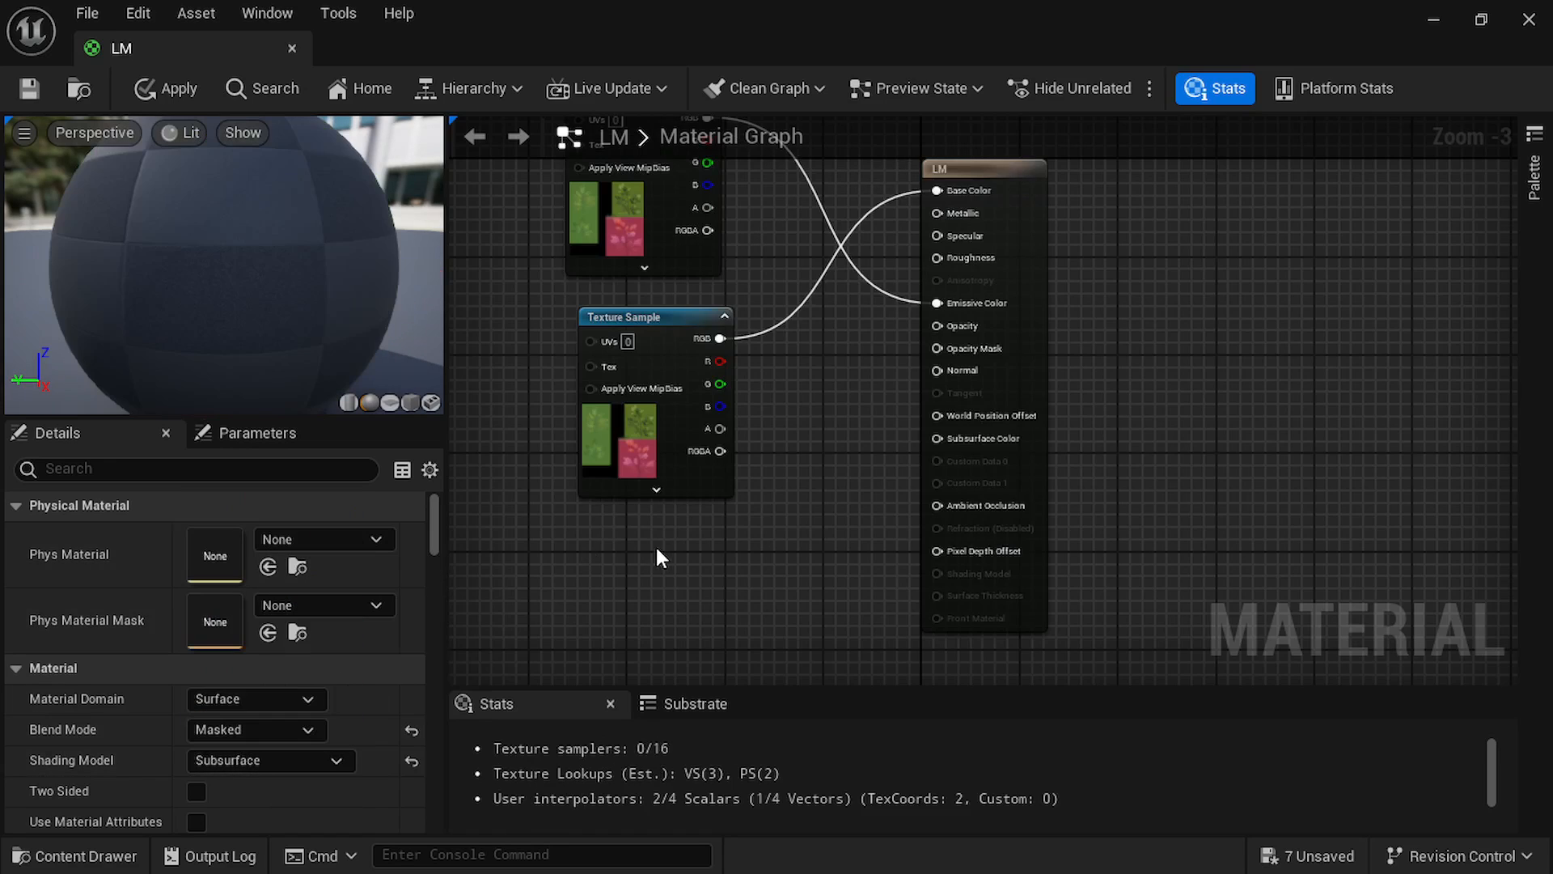
Delete the texture sample that feeds Emissive Color in the LM material graph.
{"action": "right_click_drag", "start_coordinate": [773, 404], "coordinate": [834, 529]}
{"action": "left_click", "coordinate": [709, 449]}
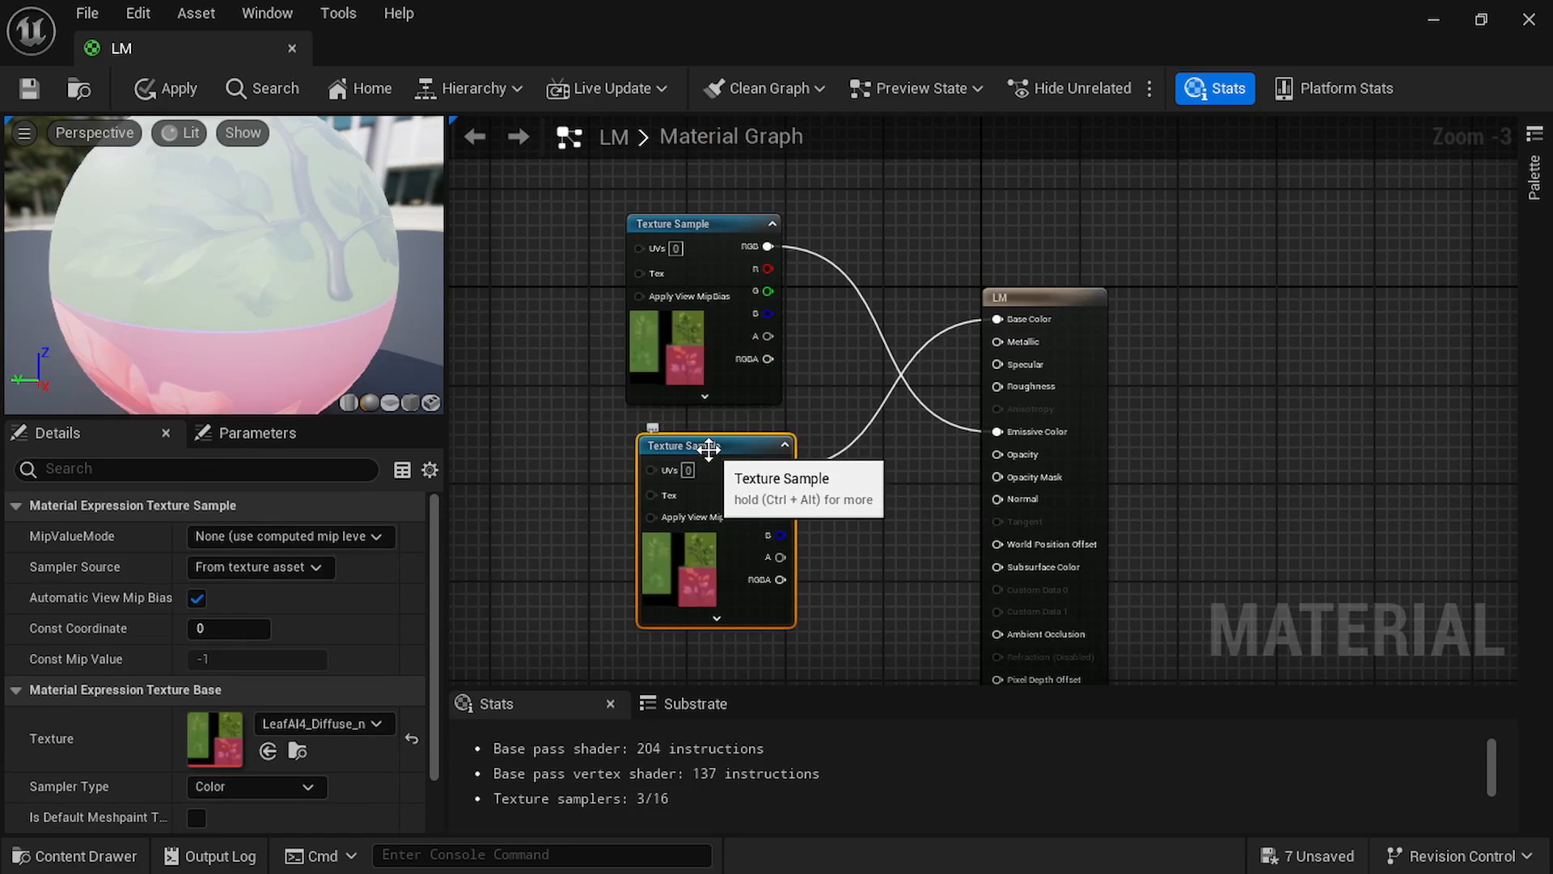
{"action": "left_click", "coordinate": [736, 243]}
{"action": "key", "text": "Delete"}
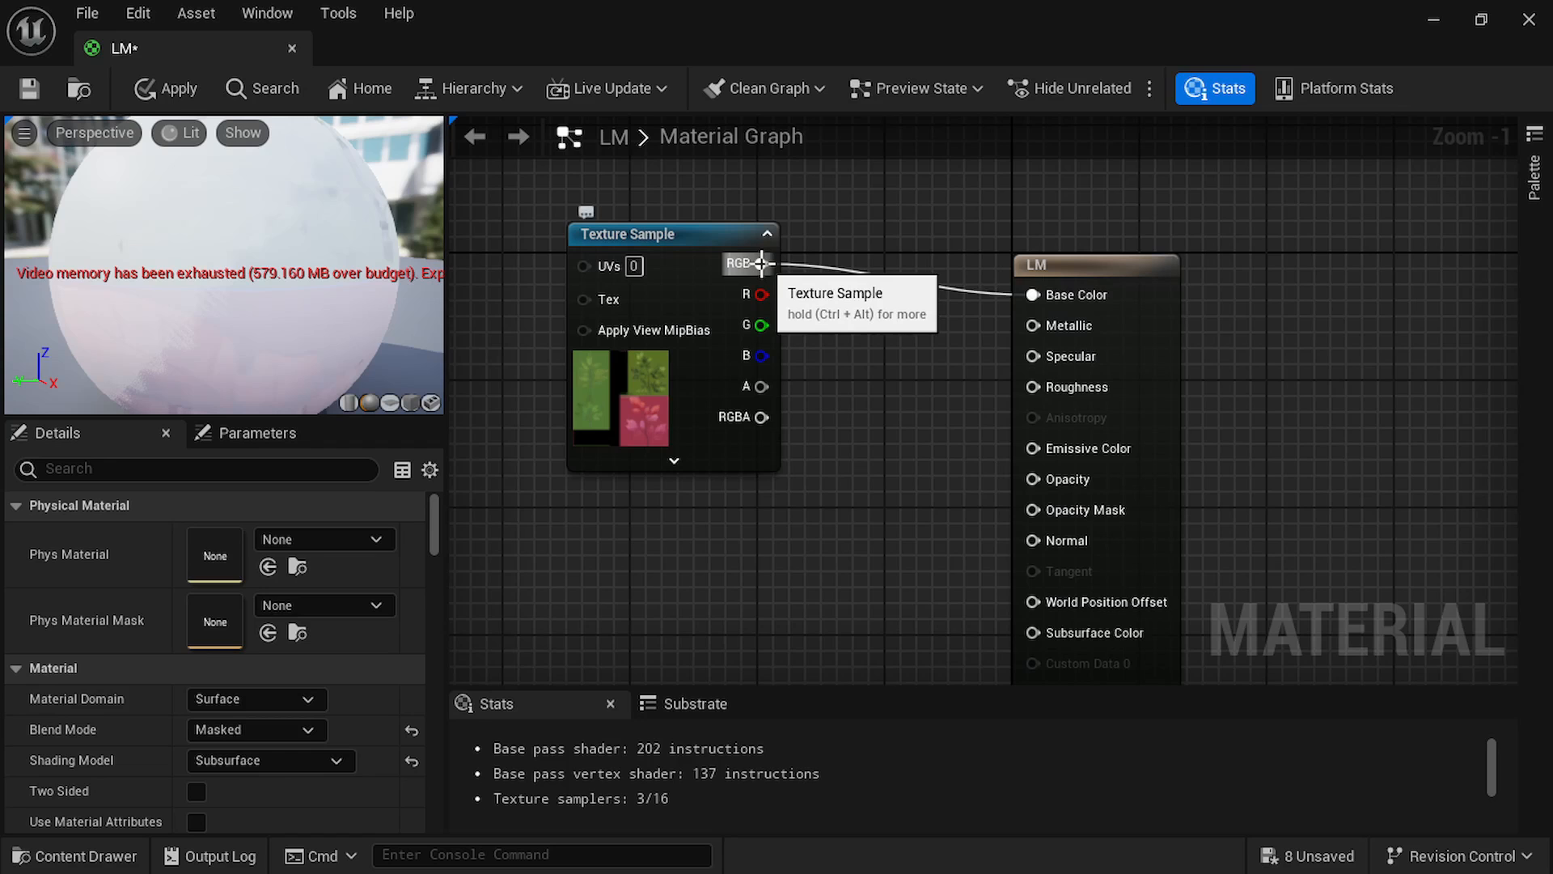
Connect the leaf diffuse texture's RGB output to Subsurface Color and make the LM material two-sided.
{"action": "left_click_drag", "start_coordinate": [762, 263], "coordinate": [1031, 415]}
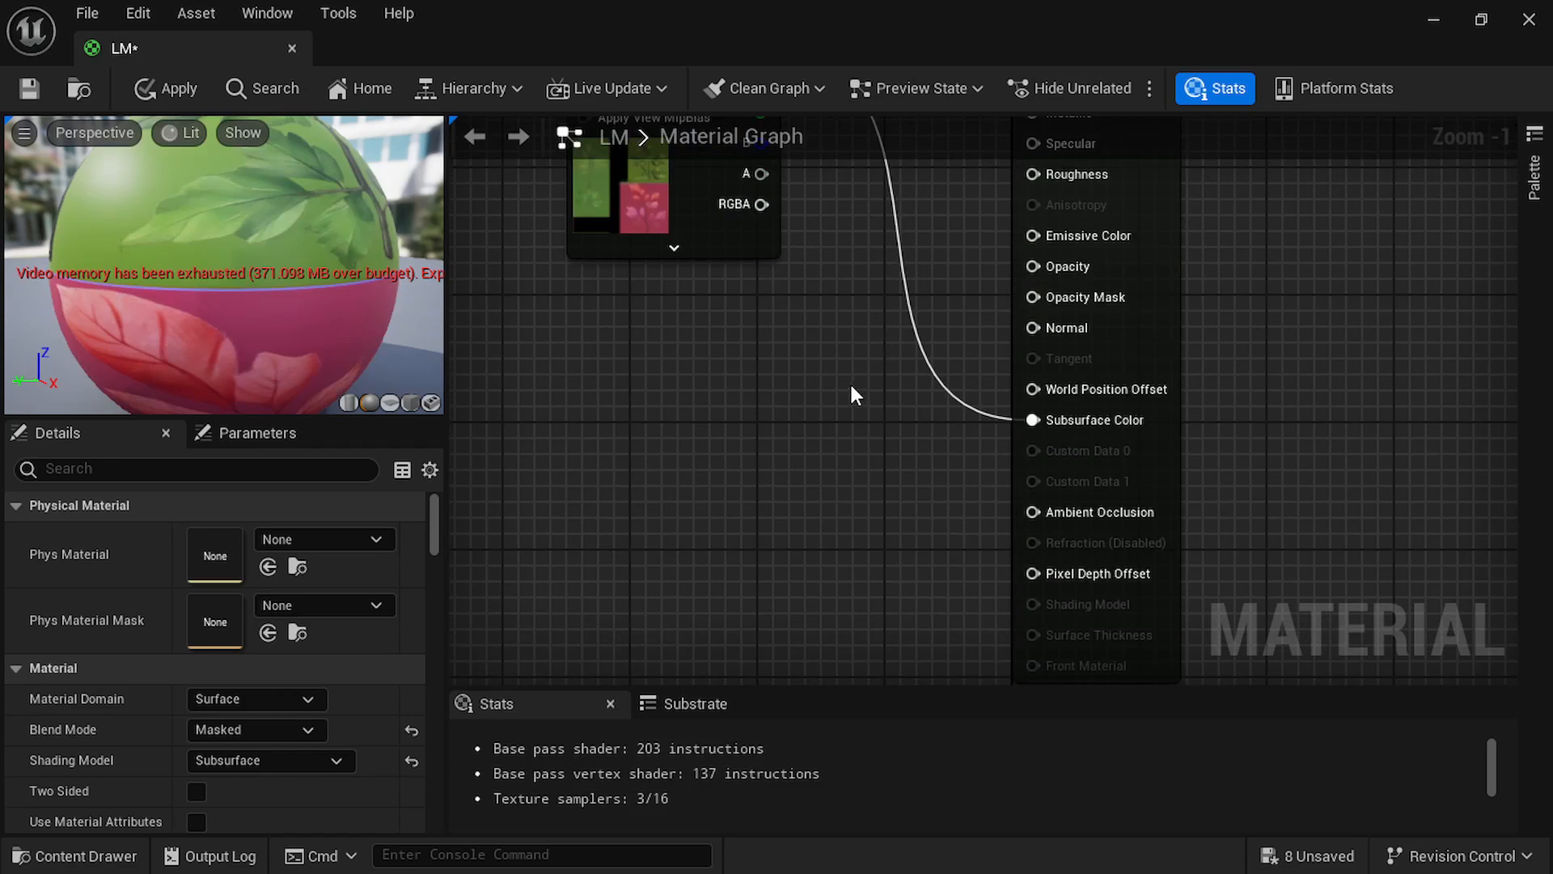
{"action": "right_click_drag", "start_coordinate": [825, 392], "coordinate": [839, 554]}
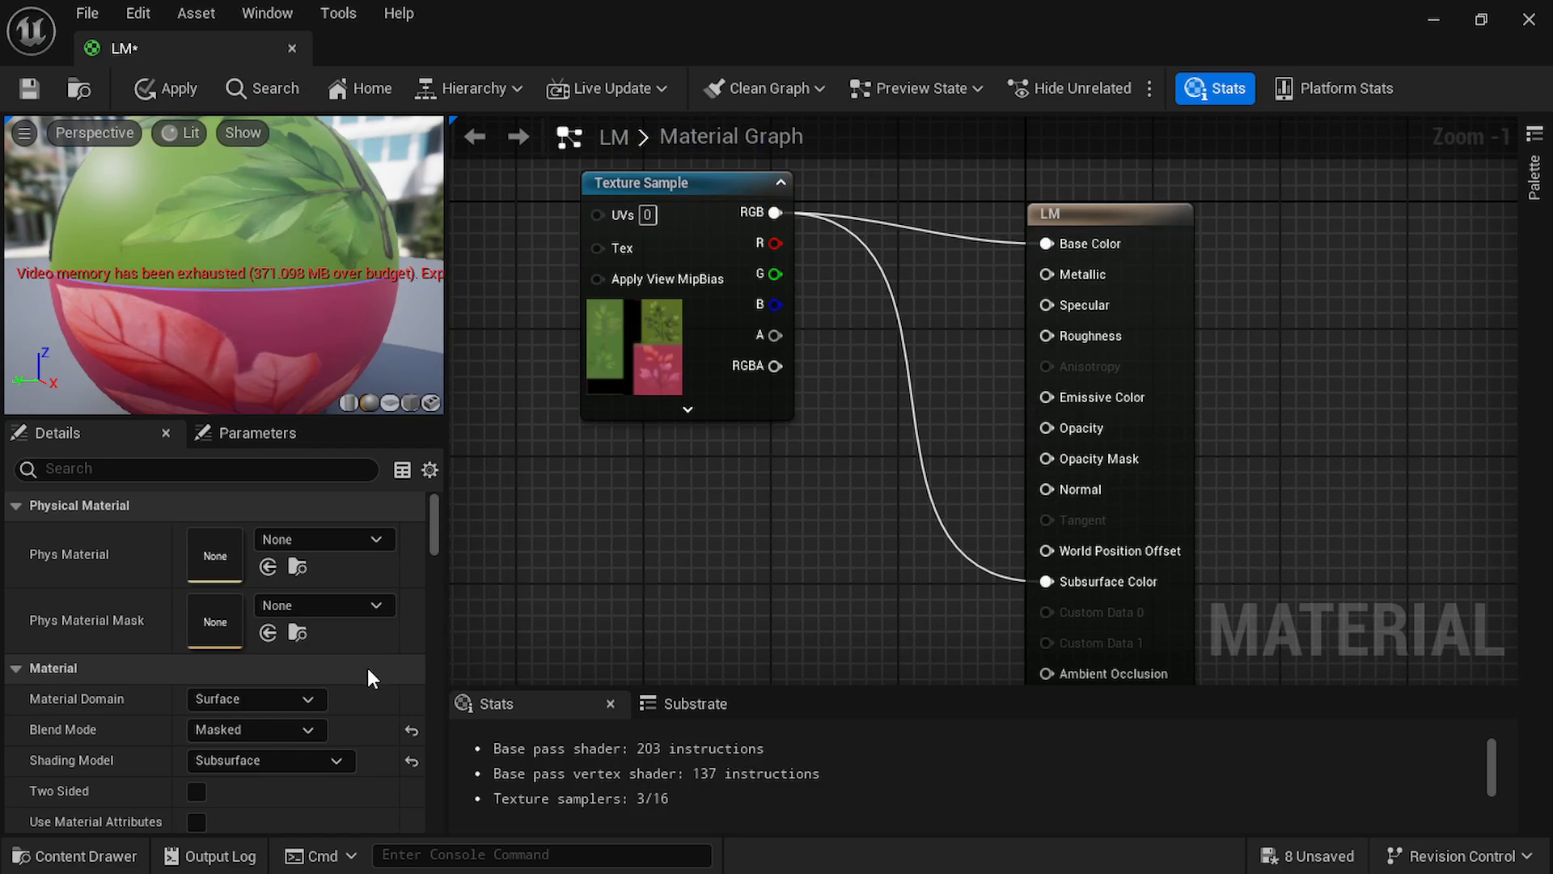
{"action": "scroll", "coordinate": [367, 667], "scroll_direction": "down", "scroll_amount": 2}
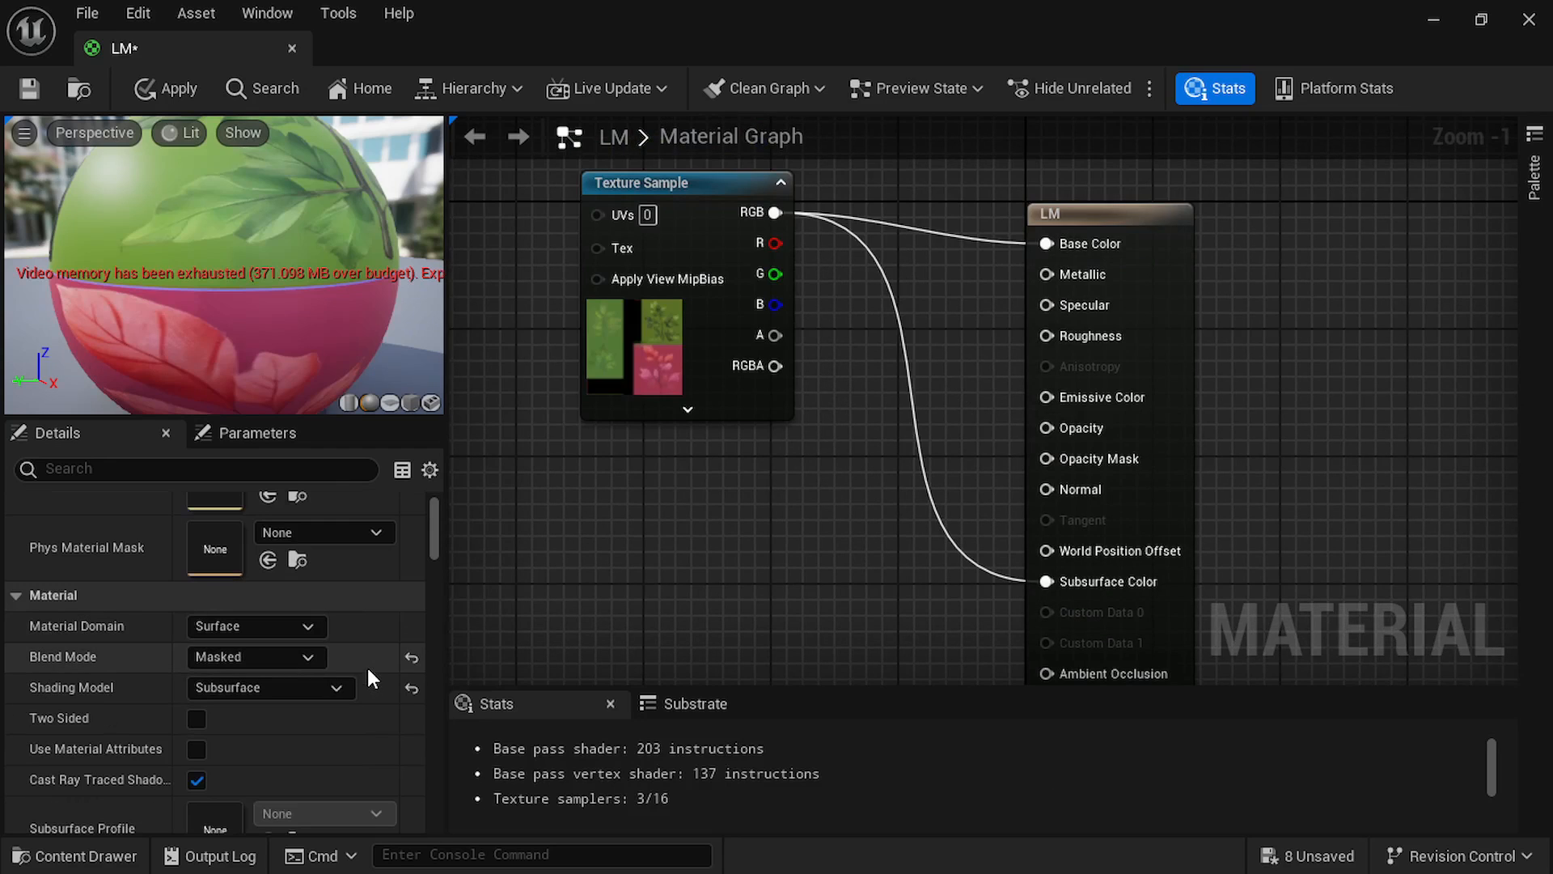
{"action": "left_click", "coordinate": [197, 719]}
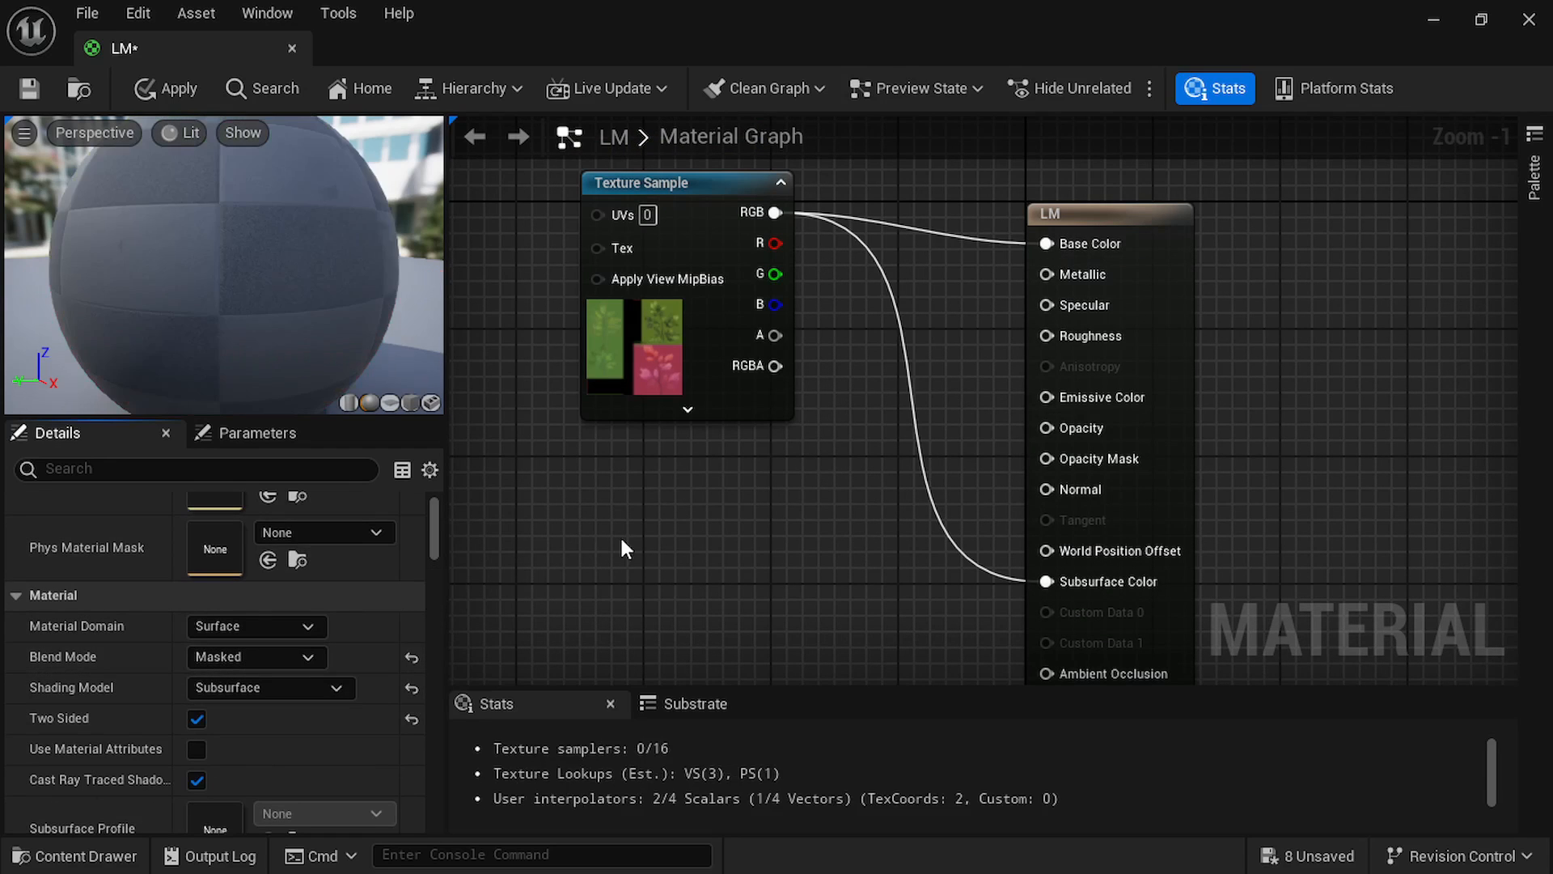
Add the LeafAI4_Alpha1 texture to the LM material graph and place its sample node below the diffuse texture sample.
{"action": "left_click", "coordinate": [1483, 24]}
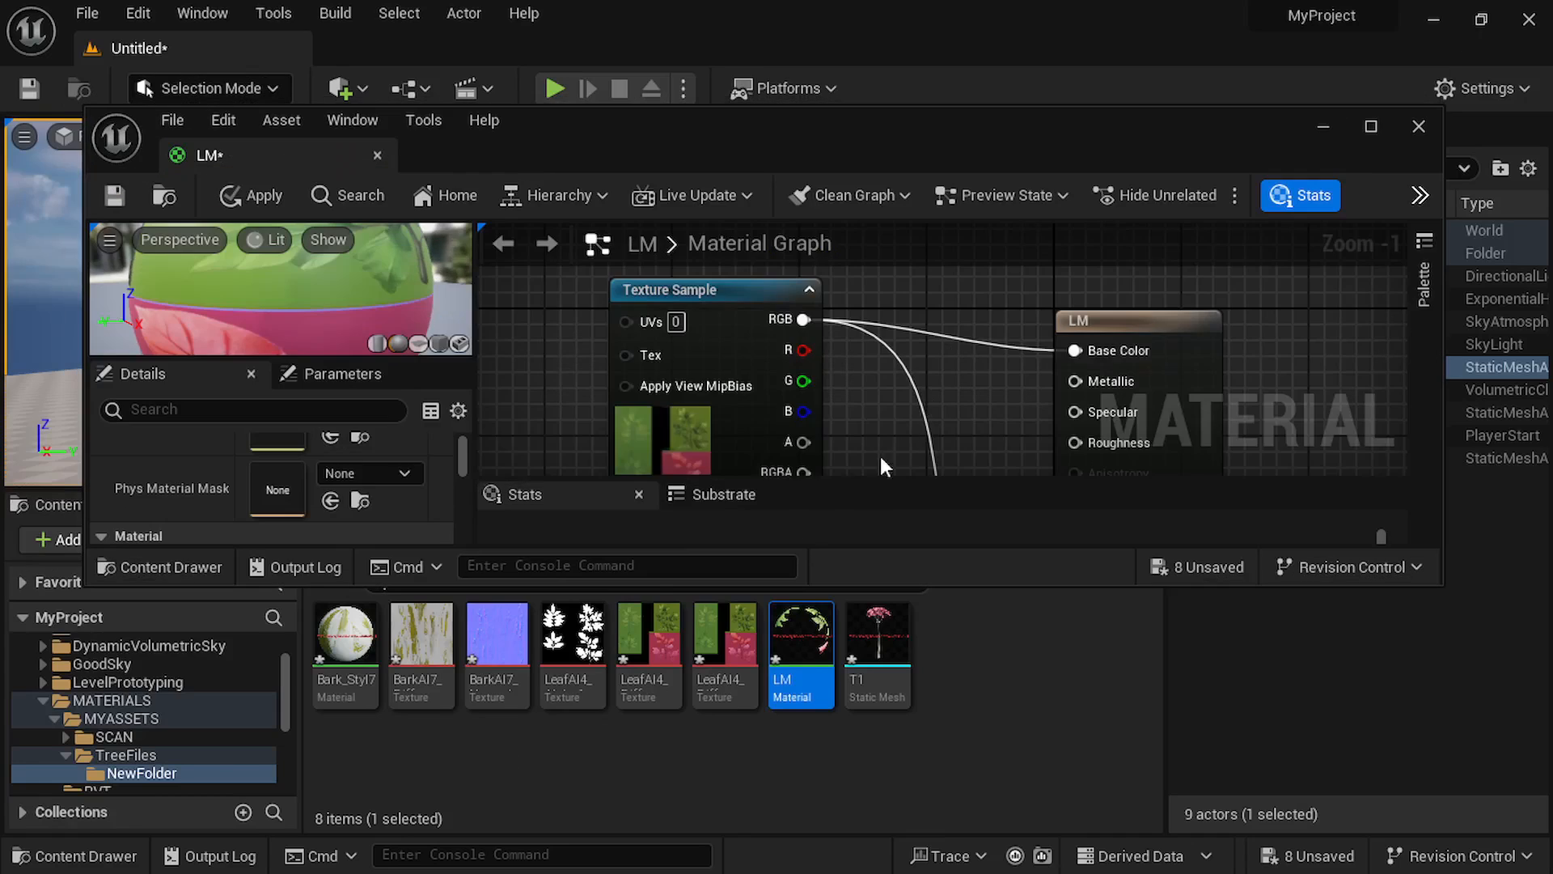
{"action": "mouse_move", "coordinate": [584, 647]}
{"action": "left_click_drag", "start_coordinate": [585, 647], "coordinate": [938, 305]}
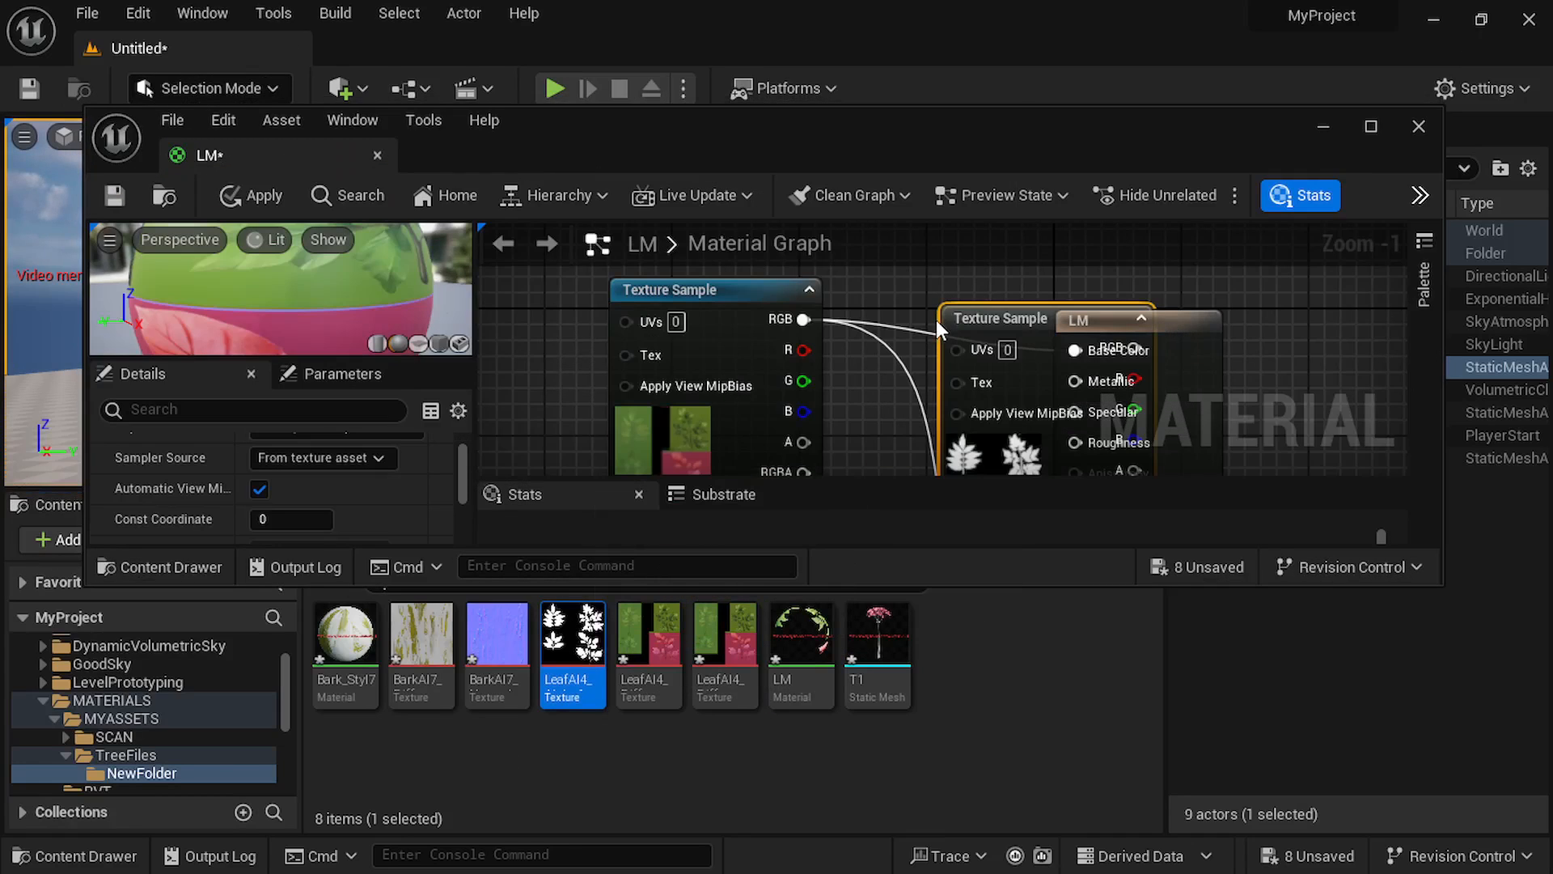
{"action": "left_click", "coordinate": [1362, 123]}
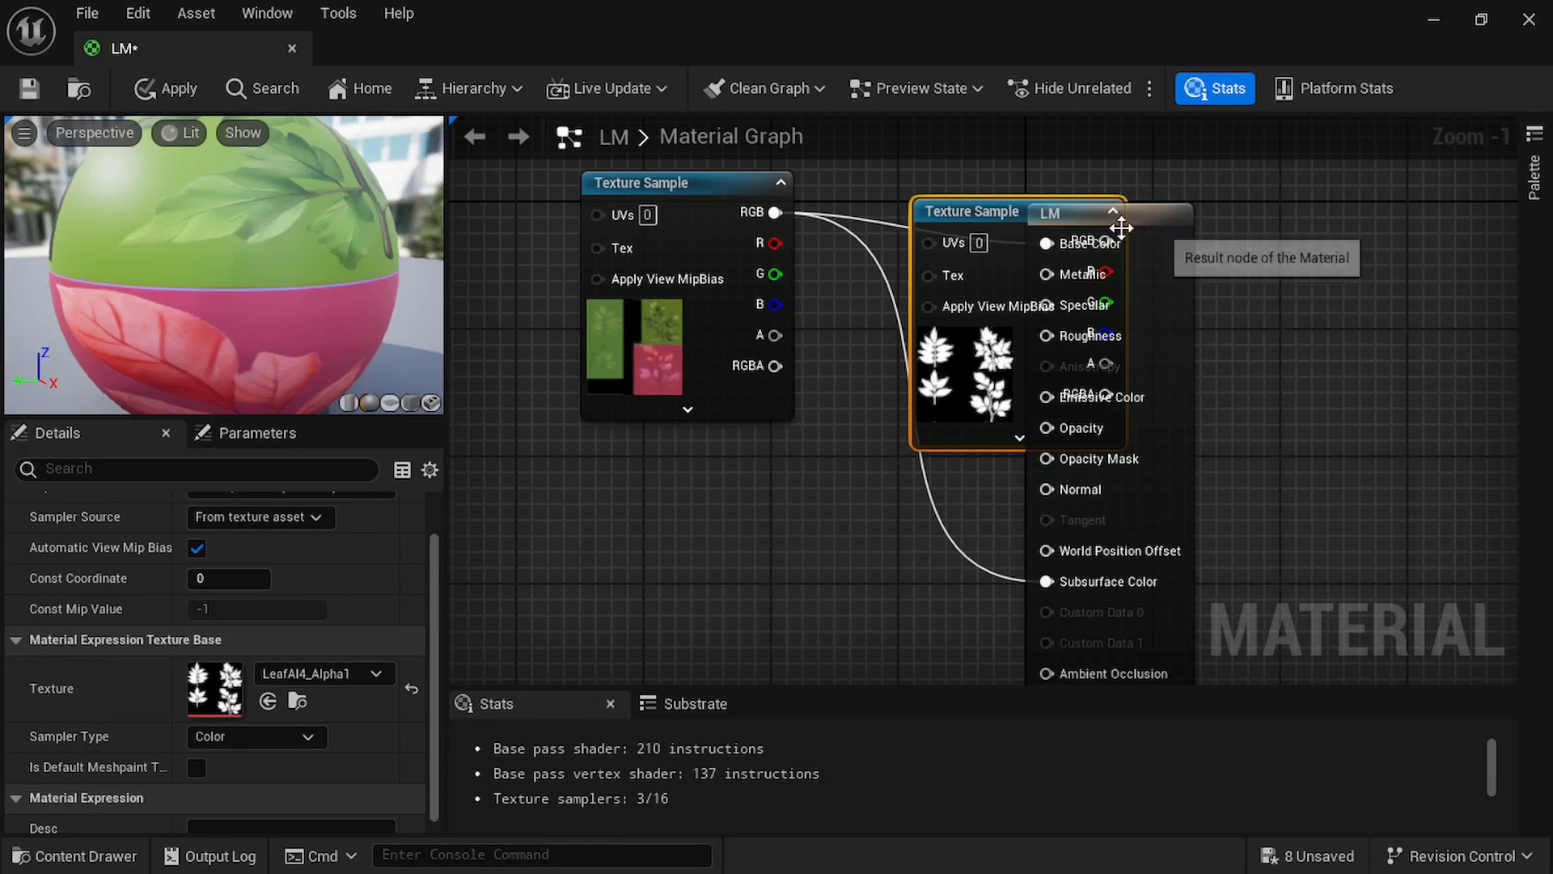
{"action": "left_click_drag", "start_coordinate": [1030, 227], "coordinate": [652, 458]}
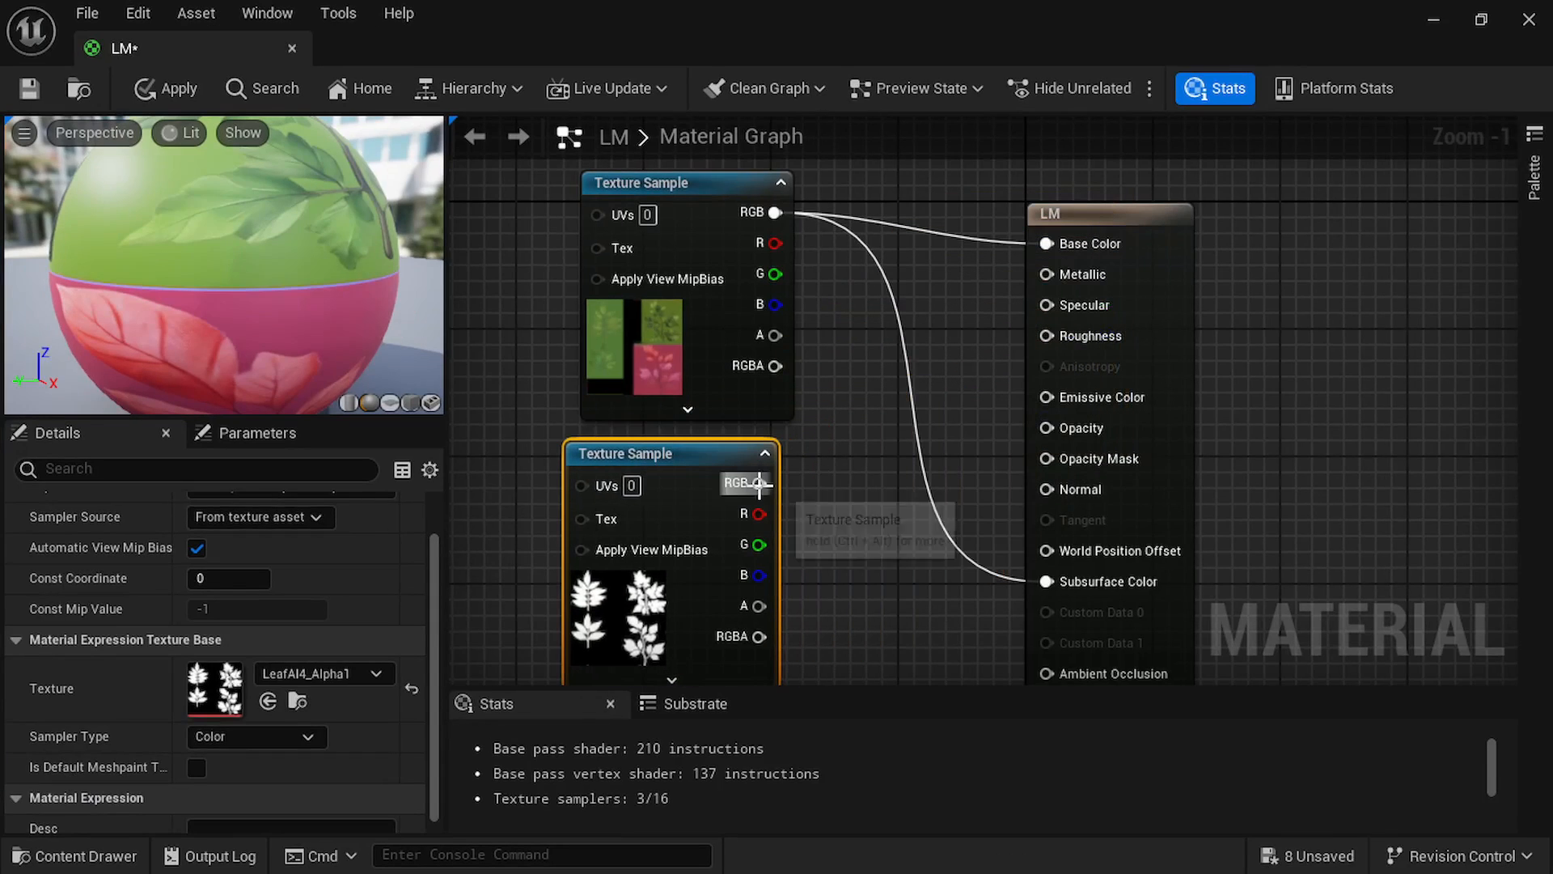
Connect the leaf alpha texture's RGB to Opacity Mask and feed the diffuse RGB through a Multiply node with B 0.2 into Emissive Color.
{"action": "left_click_drag", "start_coordinate": [760, 483], "coordinate": [1047, 458]}
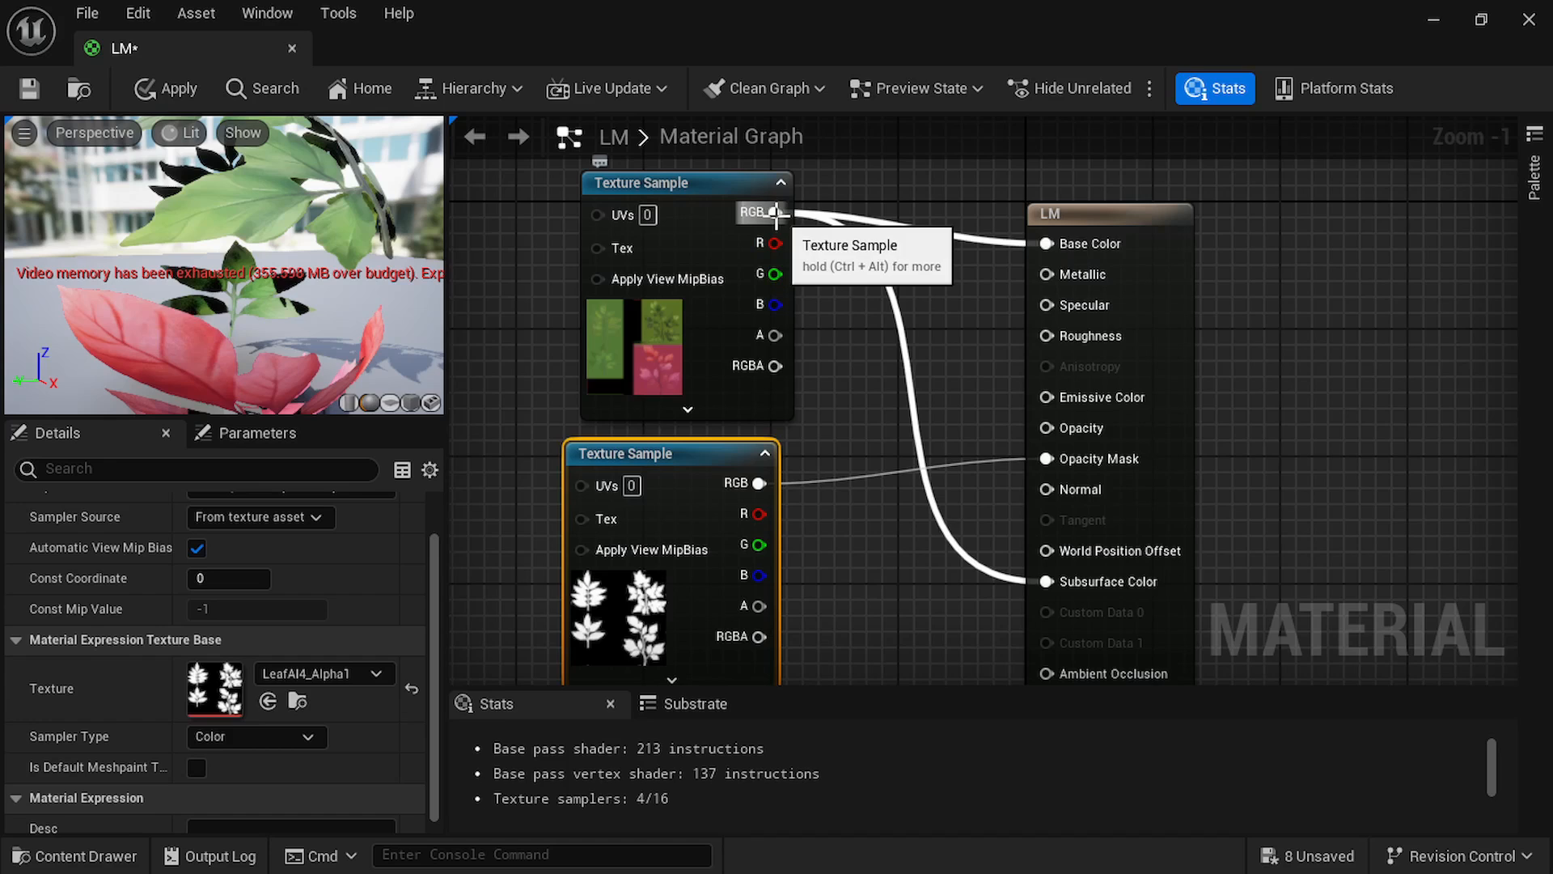
{"action": "left_click_drag", "start_coordinate": [775, 212], "coordinate": [879, 289]}
{"action": "left_click_drag", "start_coordinate": [916, 356], "coordinate": [882, 381]}
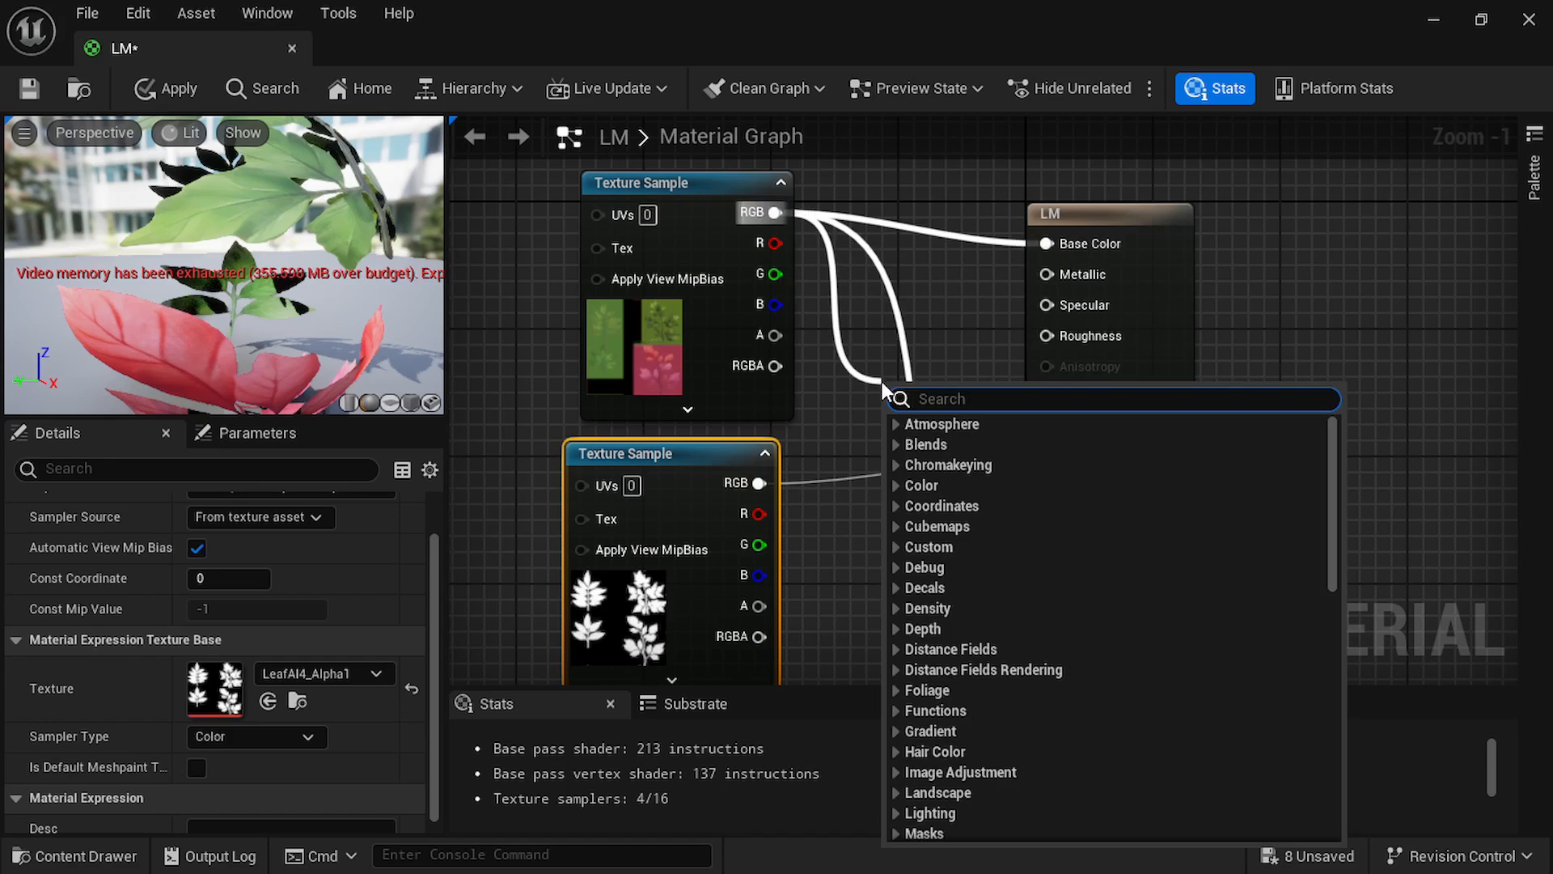
{"action": "type", "text": "multipl"}
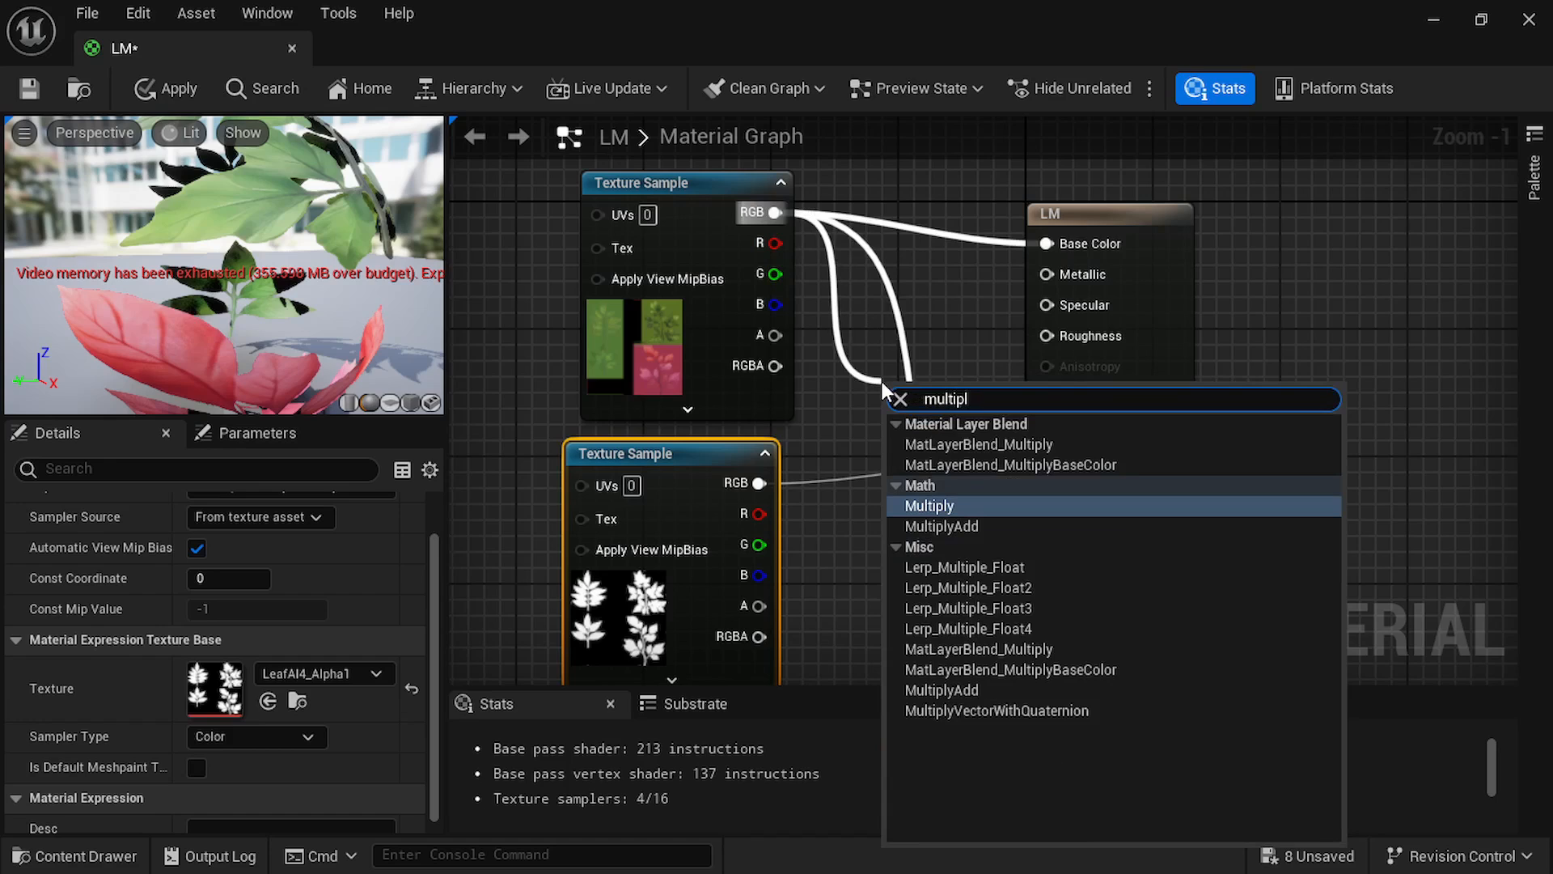
{"action": "left_click", "coordinate": [955, 501]}
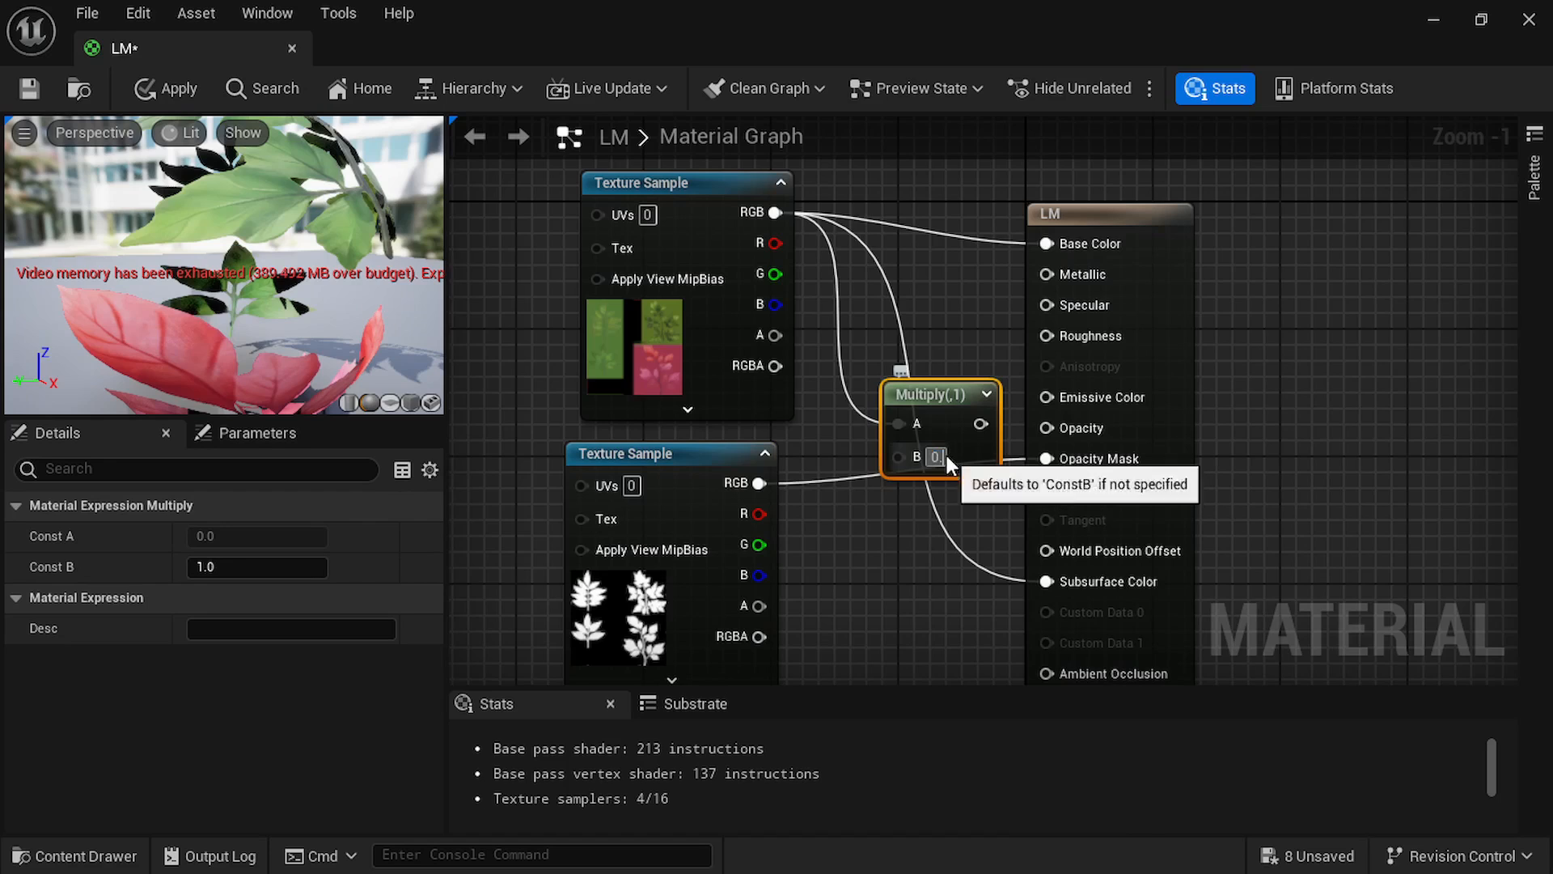
{"action": "type", "text": "0.2"}
{"action": "key", "text": "Return"}
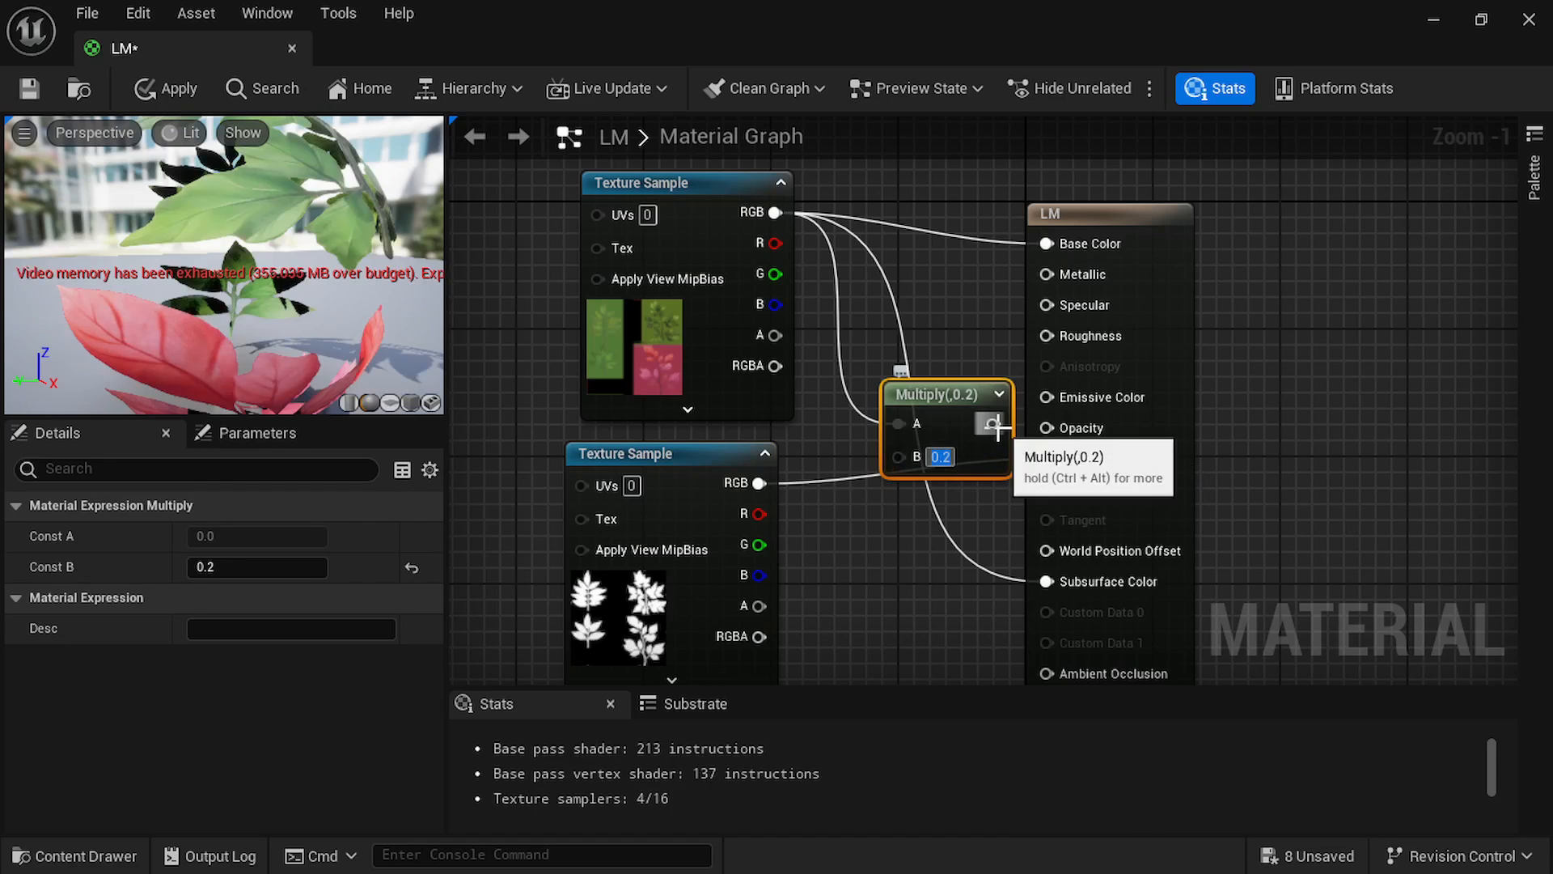
{"action": "left_click_drag", "start_coordinate": [995, 424], "coordinate": [1047, 402]}
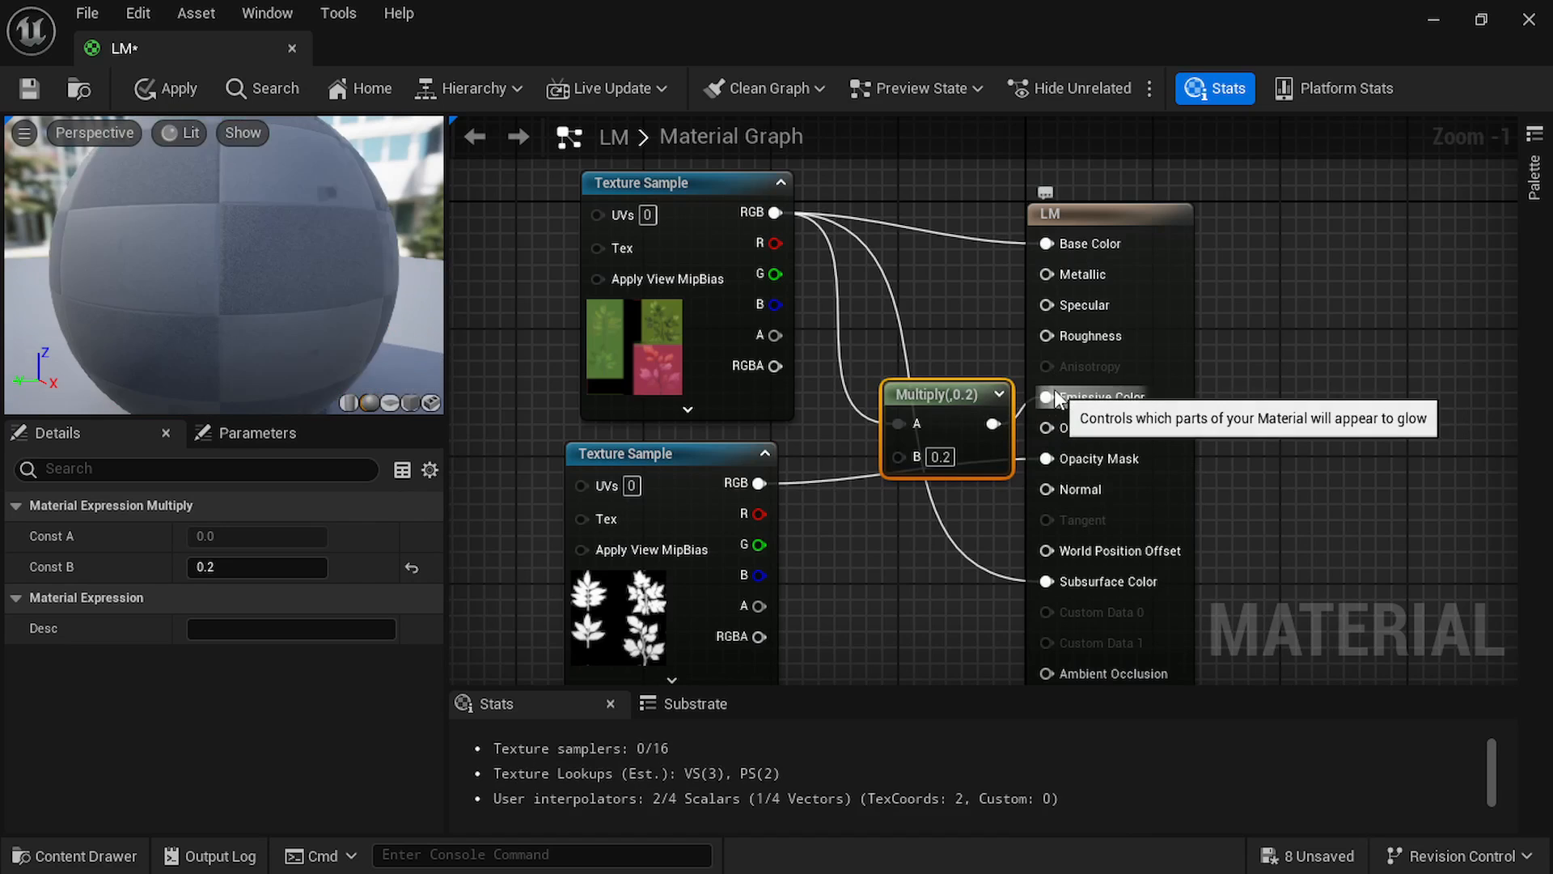
Examine the wind node networks feeding World Position Offset in the TrunkStatic and LeafNew material graphs.
{"action": "scroll", "coordinate": [718, 329], "scroll_direction": "down", "scroll_amount": 2}
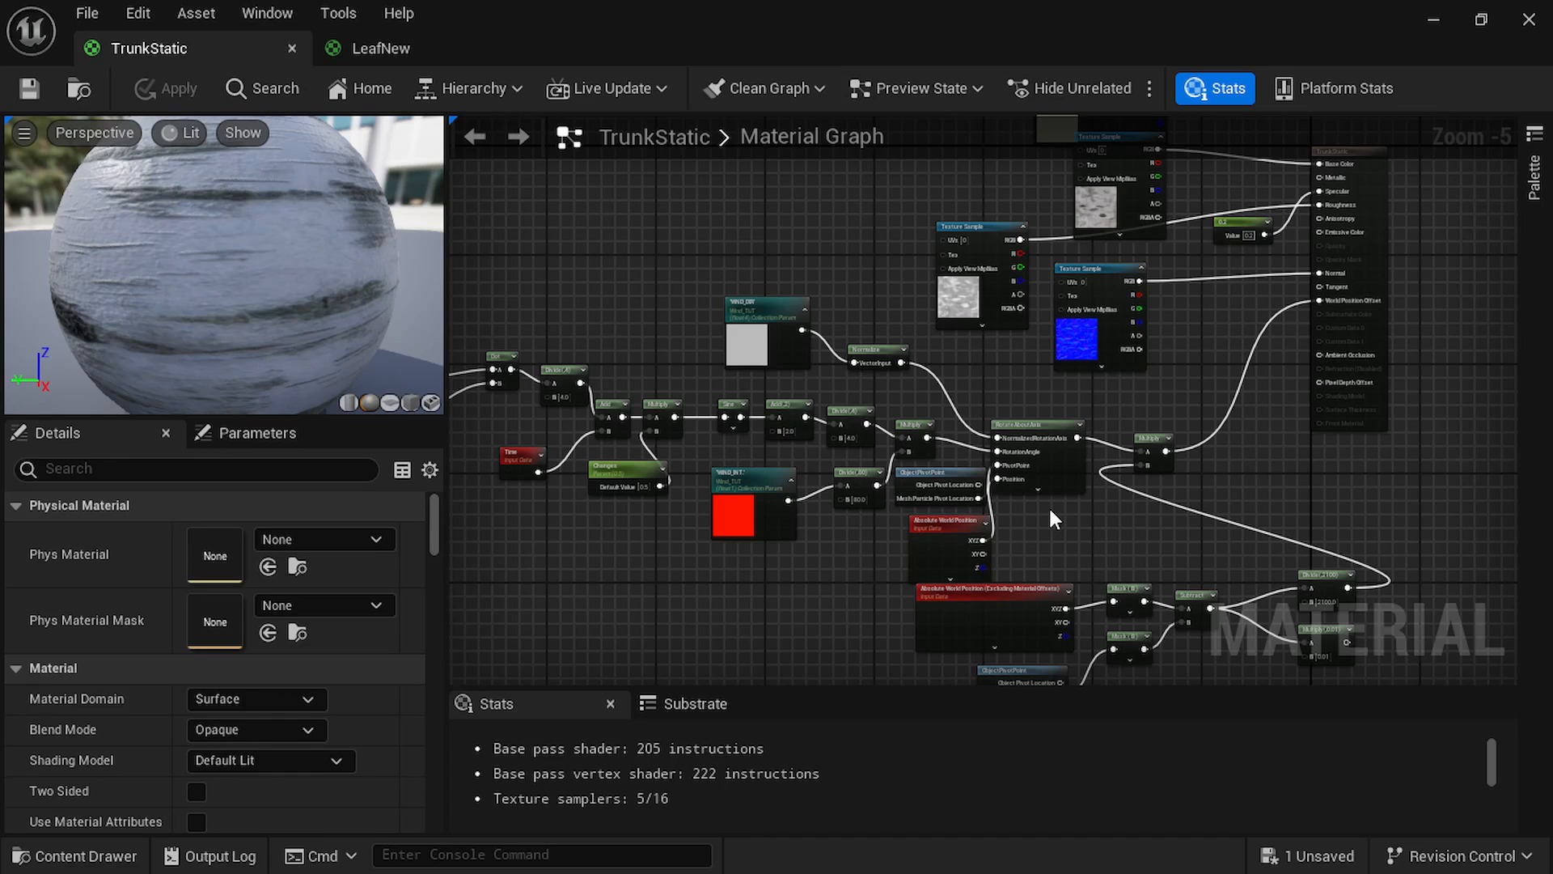
{"action": "scroll", "coordinate": [1055, 518], "scroll_direction": "up", "scroll_amount": 3}
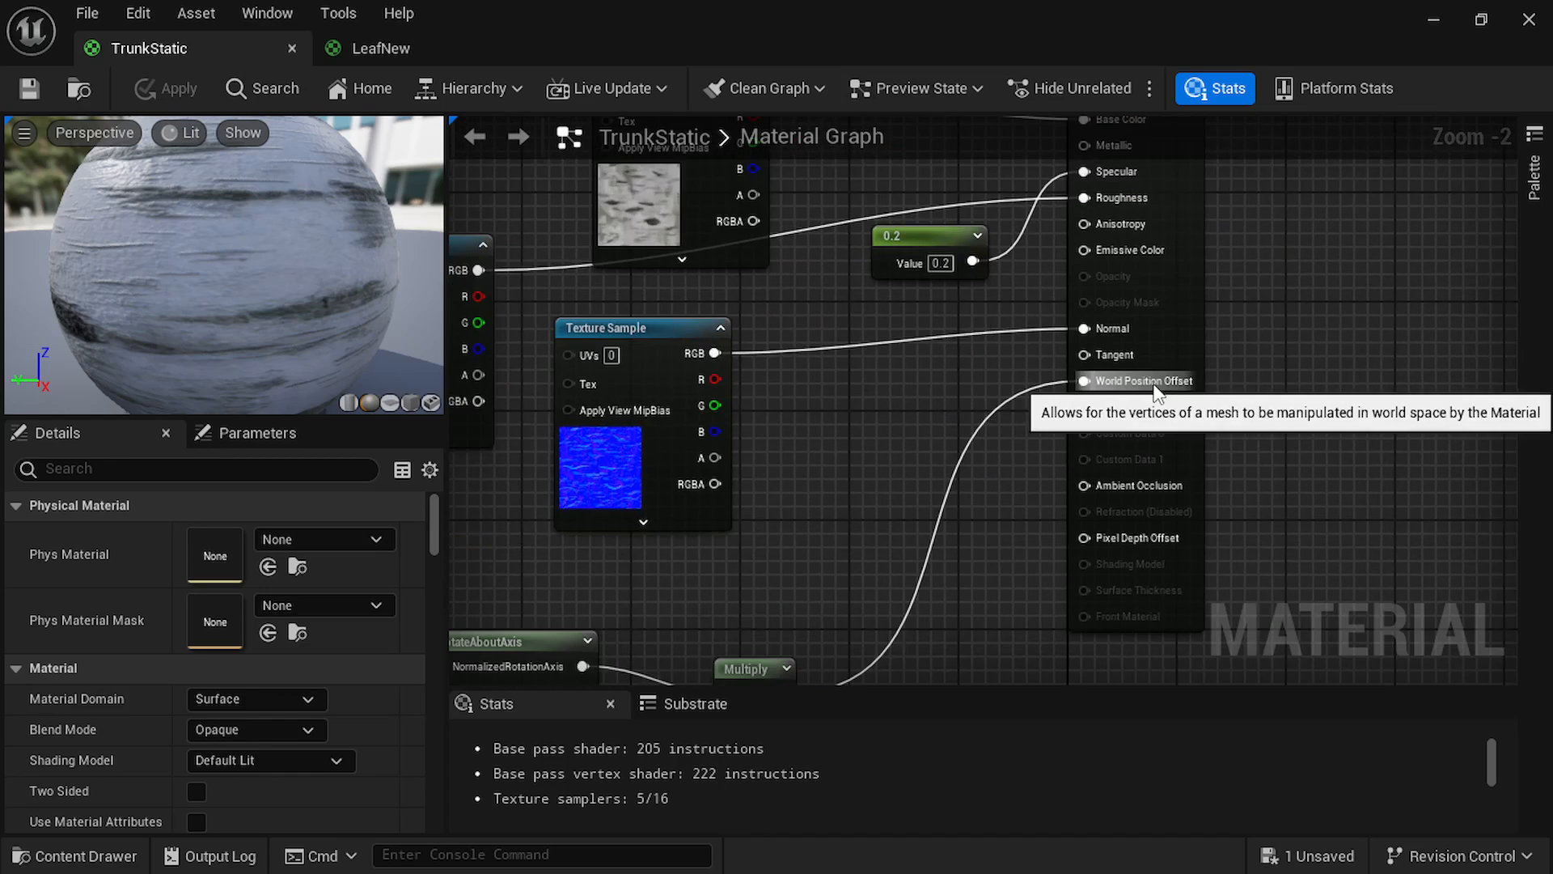
{"action": "scroll", "coordinate": [851, 478], "scroll_direction": "down", "scroll_amount": 2}
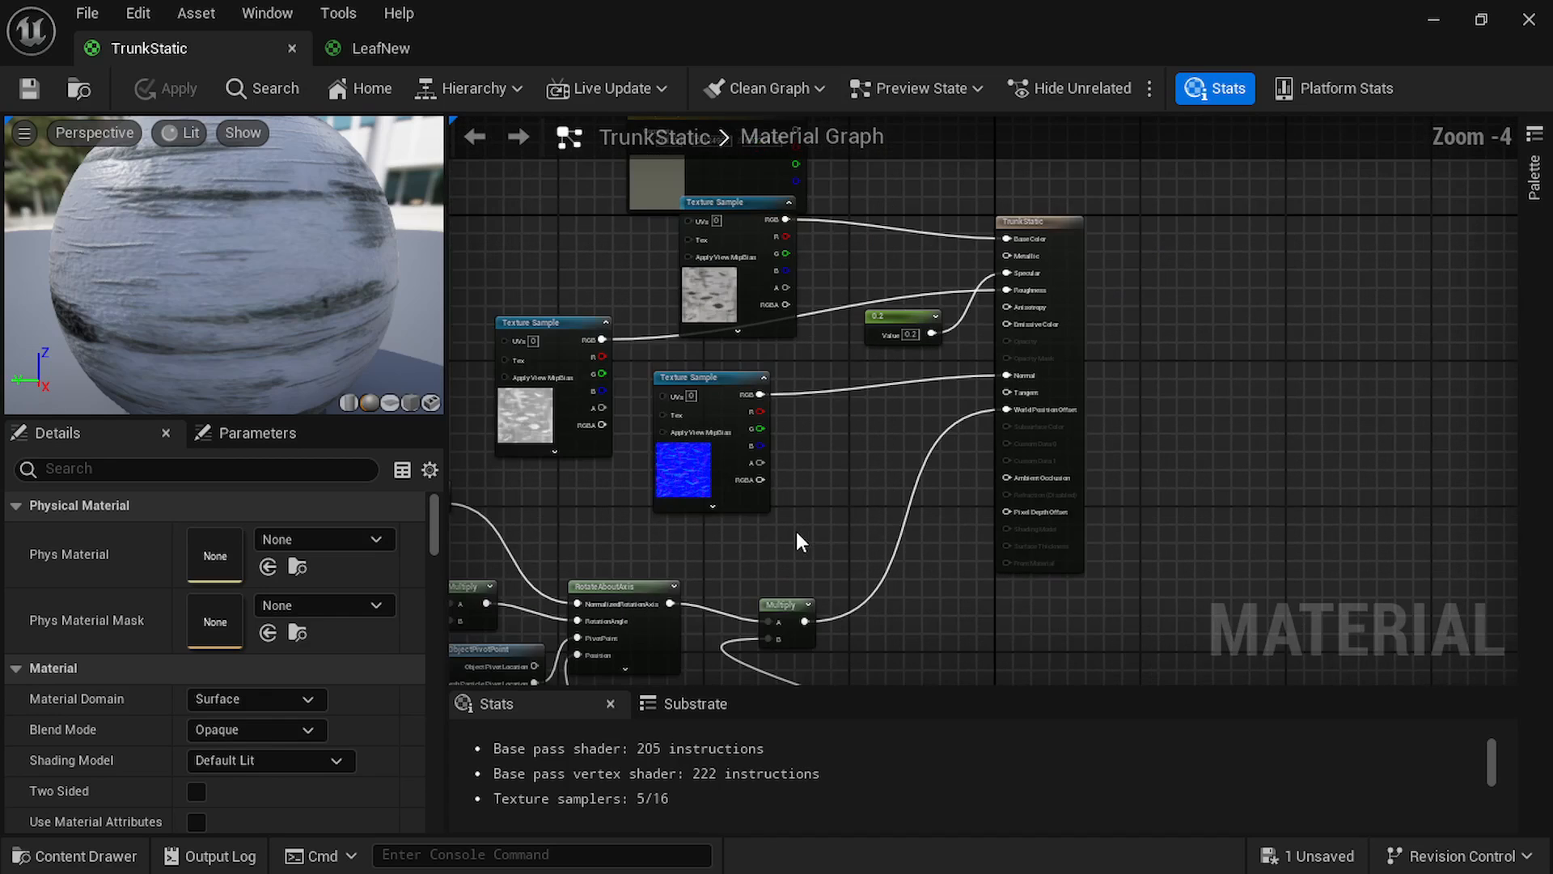
{"action": "right_click_drag", "start_coordinate": [796, 531], "coordinate": [978, 523]}
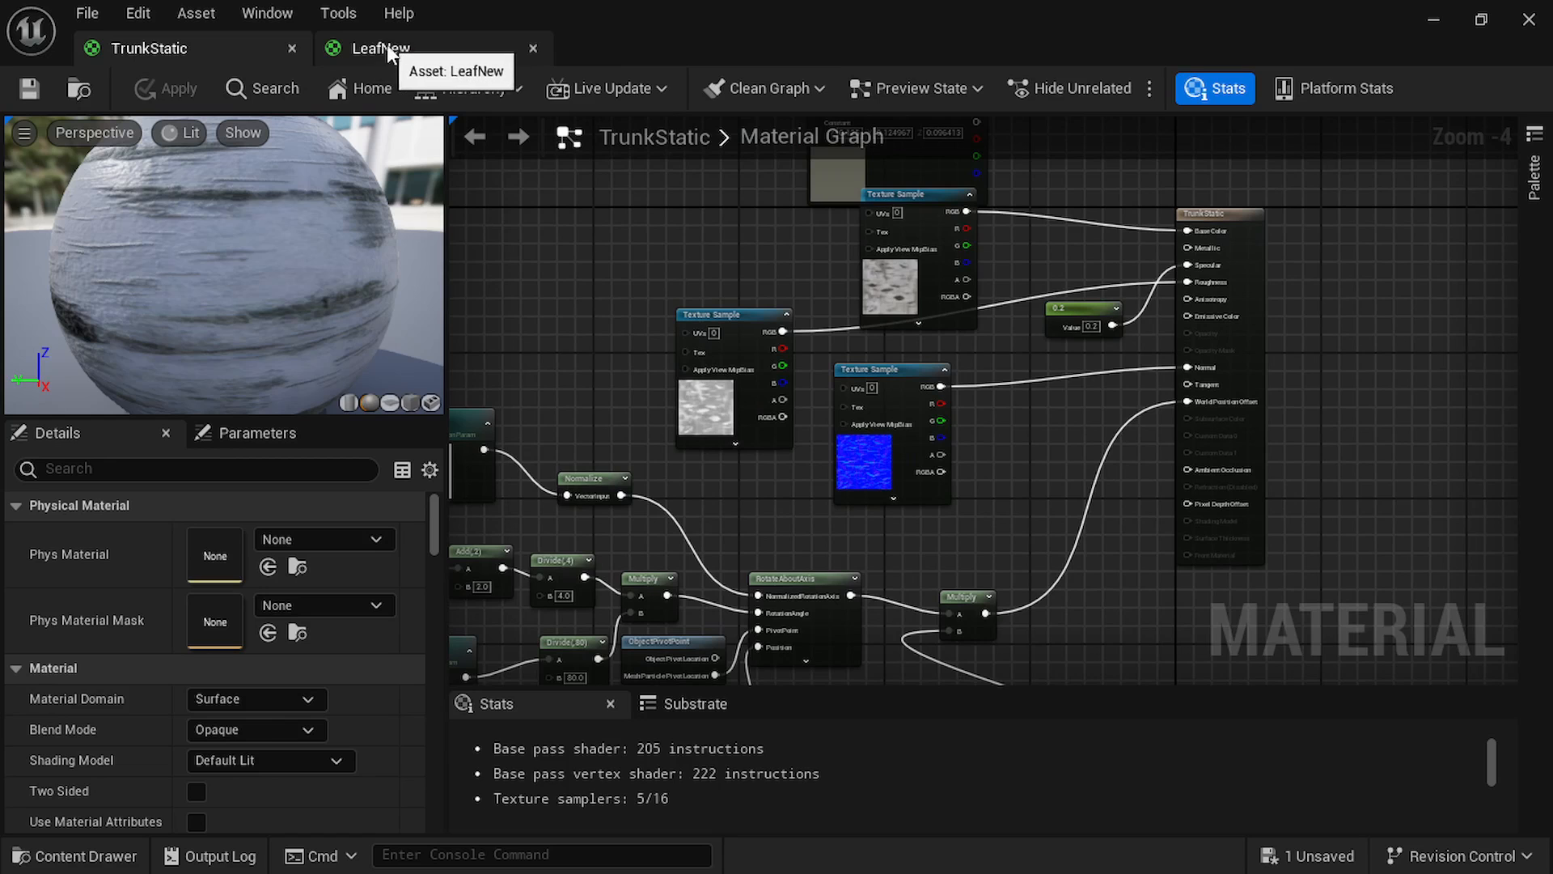
{"action": "right_click_drag", "start_coordinate": [809, 513], "coordinate": [977, 408]}
{"action": "scroll", "coordinate": [974, 406], "scroll_direction": "down", "scroll_amount": 1}
{"action": "right_click_drag", "start_coordinate": [799, 547], "coordinate": [857, 540]}
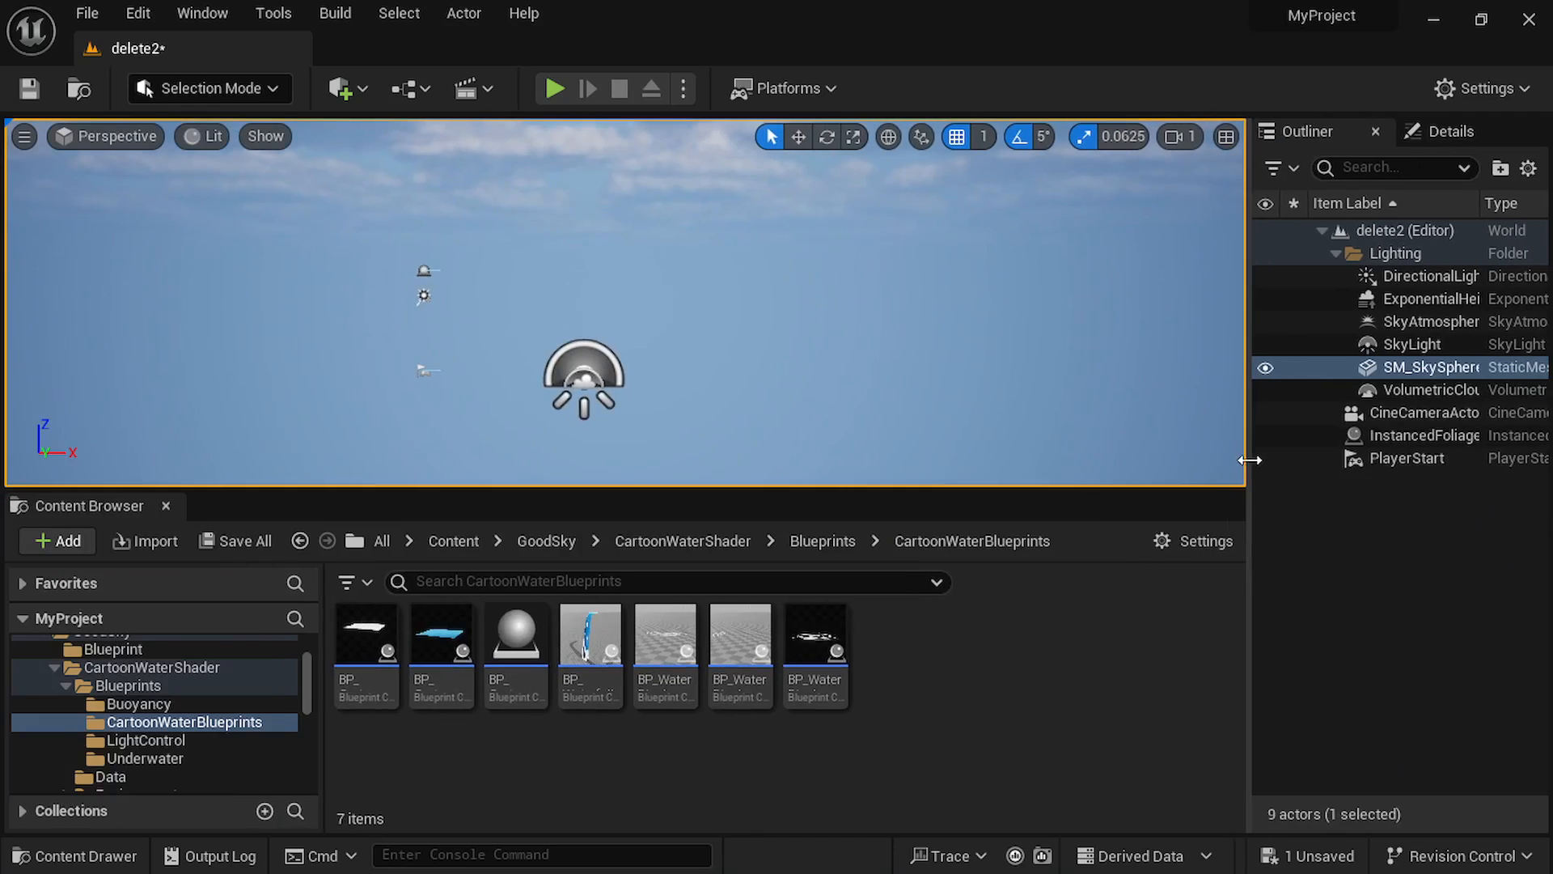
Place the first cartoon water blueprint in the delete2 level and scale it up into a wide ocean surface.
{"action": "left_click_drag", "start_coordinate": [1250, 460], "coordinate": [1239, 460]}
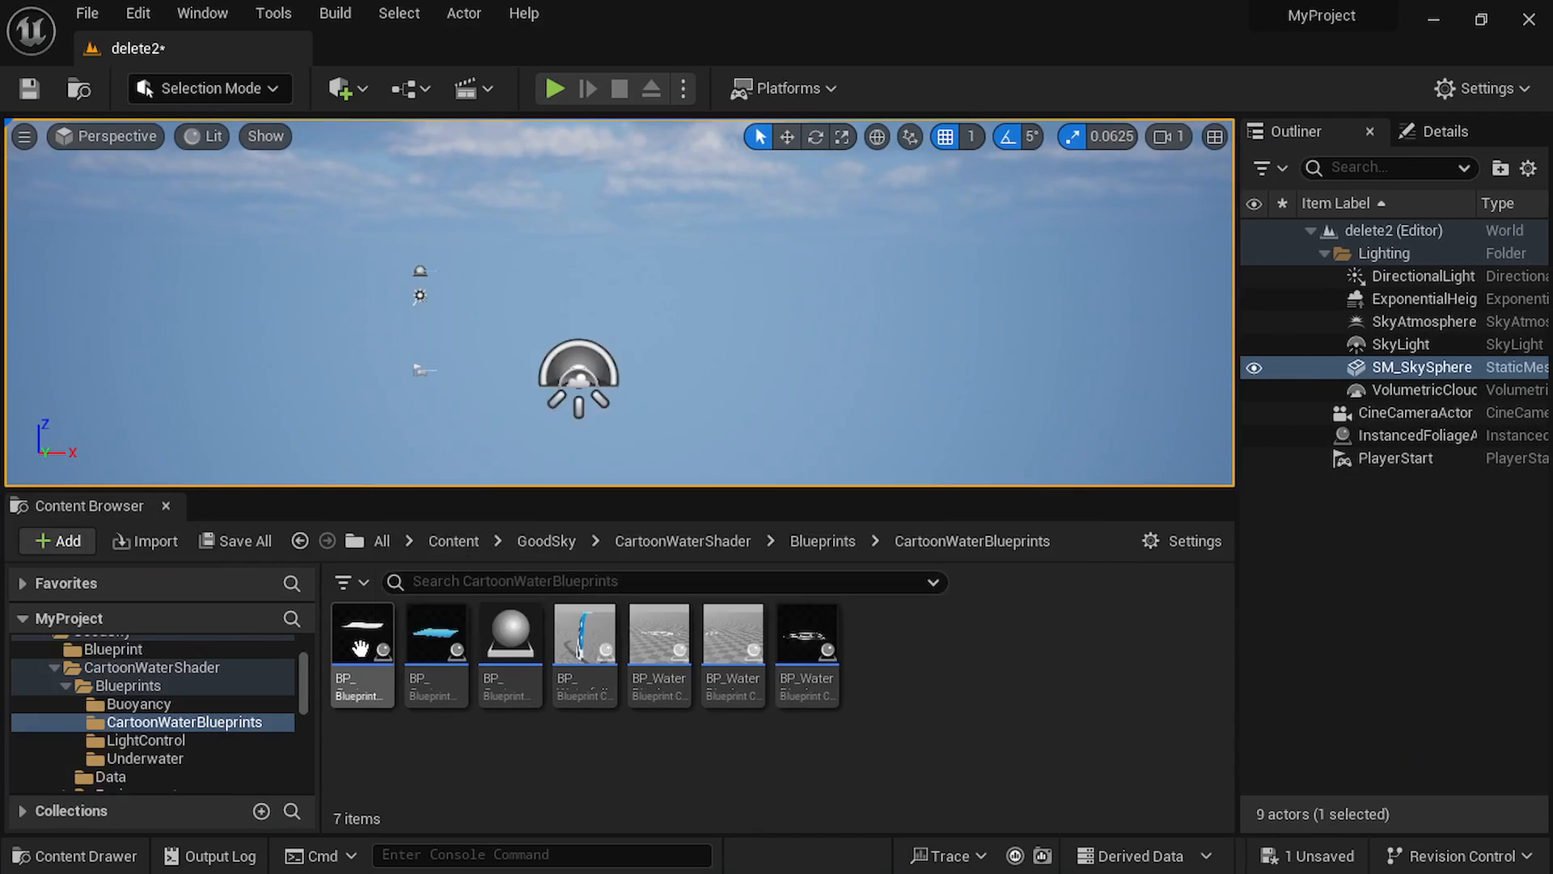
{"action": "left_click_drag", "start_coordinate": [368, 644], "coordinate": [605, 366]}
{"action": "right_click_drag", "start_coordinate": [605, 365], "coordinate": [614, 437]}
{"action": "key", "text": "r"}
{"action": "left_click_drag", "start_coordinate": [696, 289], "coordinate": [777, 258]}
{"action": "left_click_drag", "start_coordinate": [698, 338], "coordinate": [699, 396]}
{"action": "mouse_move", "coordinate": [699, 396]}
{"action": "right_mouse_down"}
{"action": "mouse_move", "coordinate": [697, 324]}
{"action": "mouse_move", "coordinate": [687, 388]}
{"action": "right_mouse_up"}
{"action": "left_click_drag", "start_coordinate": [660, 446], "coordinate": [662, 477]}
{"action": "left_click_drag", "start_coordinate": [732, 406], "coordinate": [760, 407]}
{"action": "left_click", "coordinate": [712, 162]}
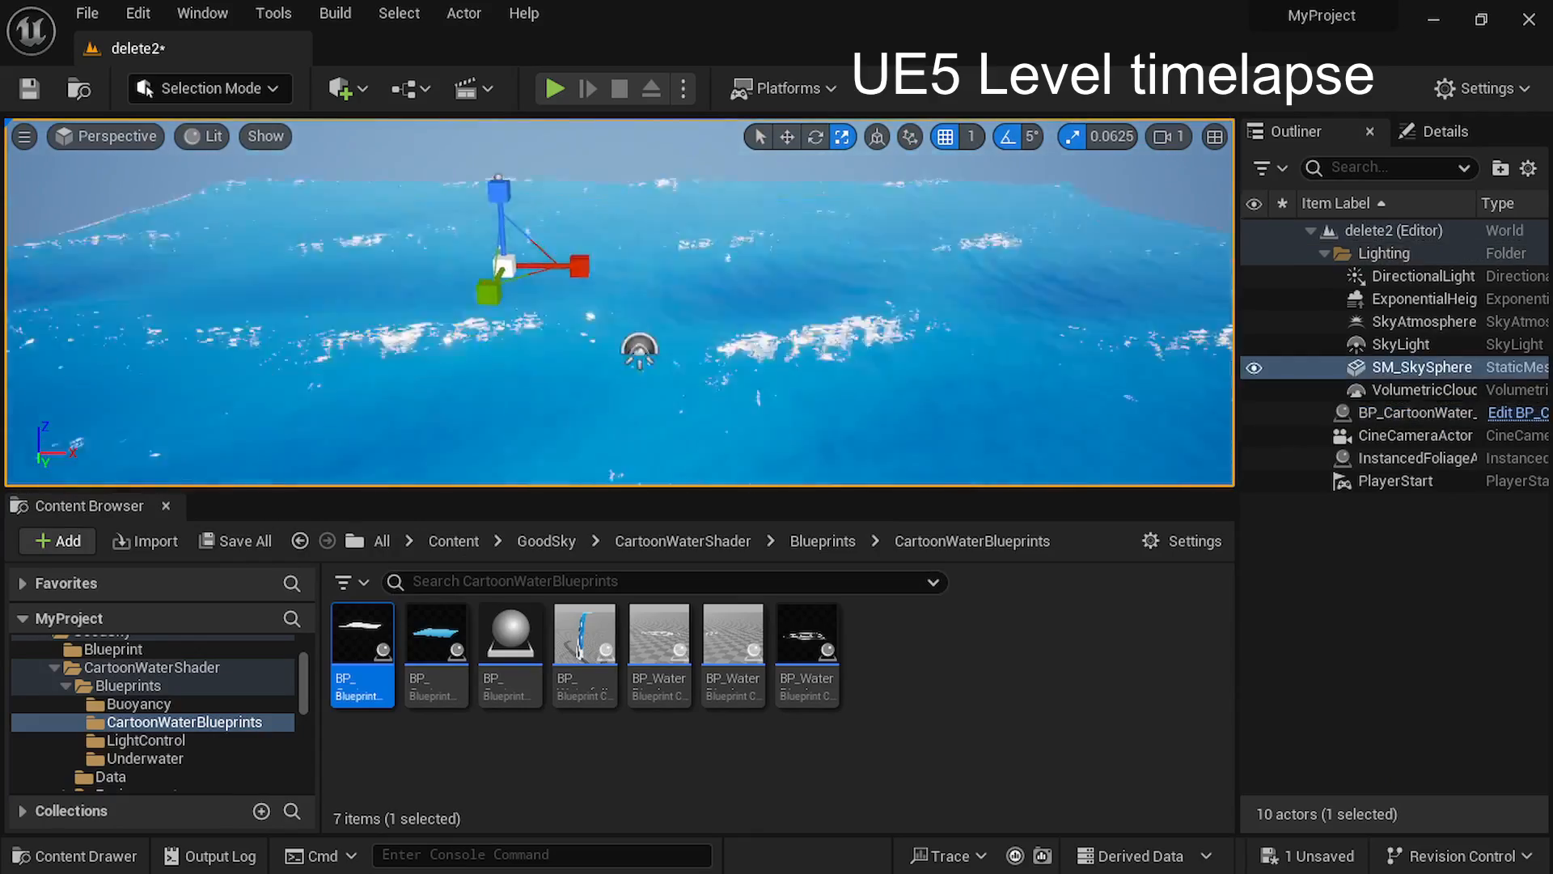
{"action": "right_click_drag", "start_coordinate": [712, 211], "coordinate": [712, 186]}
{"action": "left_click", "coordinate": [760, 136]}
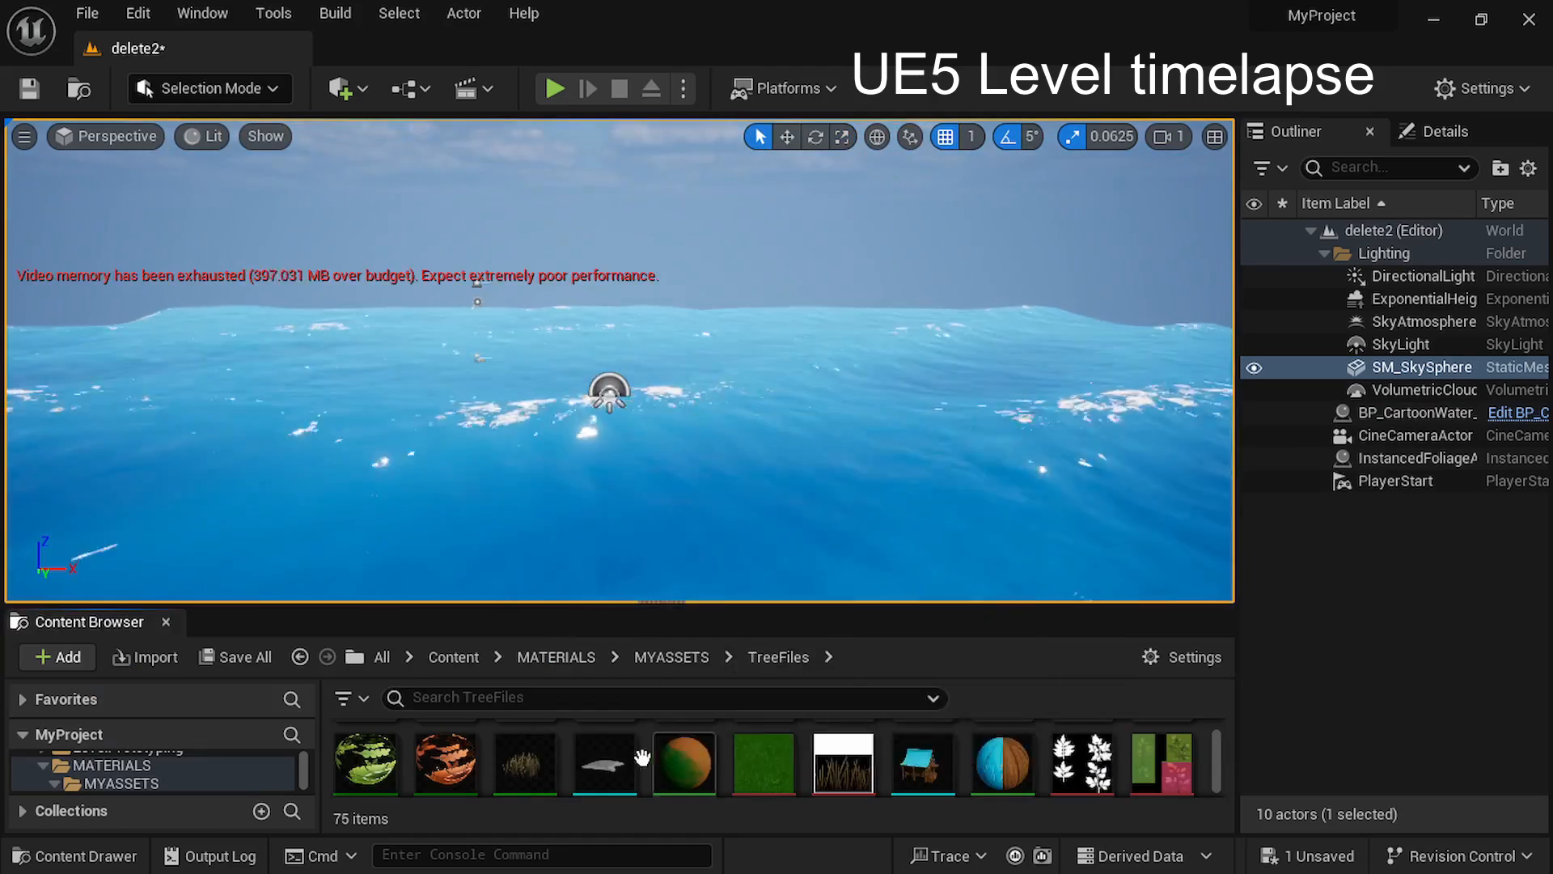
Add the Ground mesh from TreeFiles to the water and position and scale it so it rises as an island.
{"action": "left_click_drag", "start_coordinate": [606, 763], "coordinate": [557, 354]}
{"action": "key", "text": "e"}
{"action": "key", "text": "w"}
{"action": "left_click_drag", "start_coordinate": [669, 251], "coordinate": [669, 244]}
{"action": "left_click", "coordinate": [738, 430]}
{"action": "key", "text": "r"}
{"action": "left_click_drag", "start_coordinate": [657, 405], "coordinate": [621, 429]}
{"action": "scroll", "coordinate": [791, 343], "scroll_direction": "down", "scroll_amount": 5}
{"action": "right_click_drag", "start_coordinate": [791, 343], "coordinate": [788, 324]}
Assign the GroundBaseGrass material to the Ground mesh's Element 0 slot.
{"action": "left_click", "coordinate": [1383, 458]}
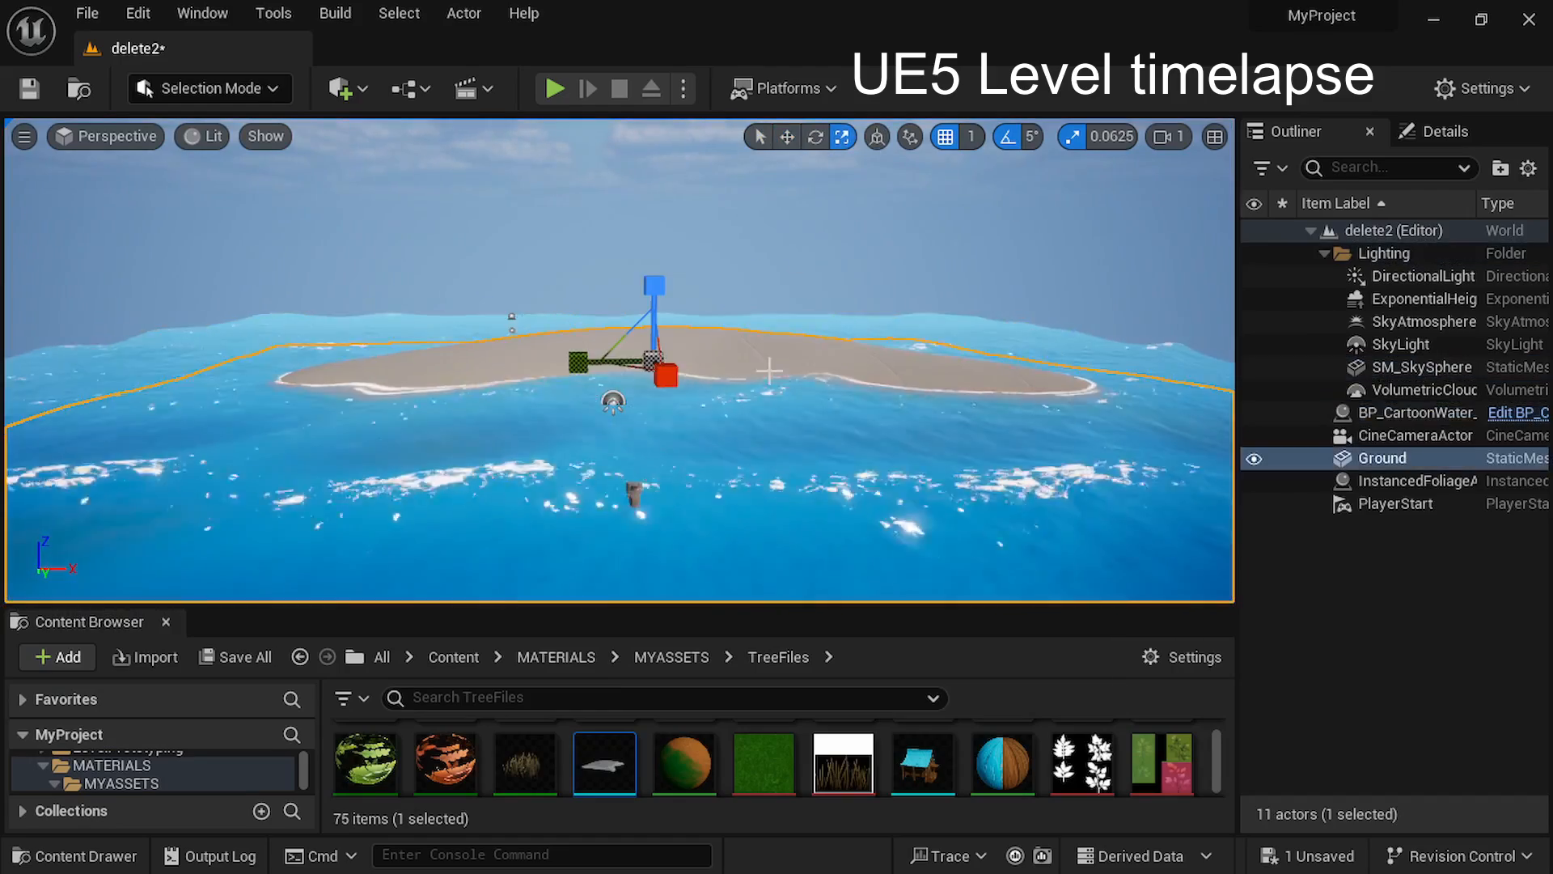
{"action": "left_click", "coordinate": [1446, 131]}
{"action": "left_click_drag", "start_coordinate": [688, 763], "coordinate": [1435, 764]}
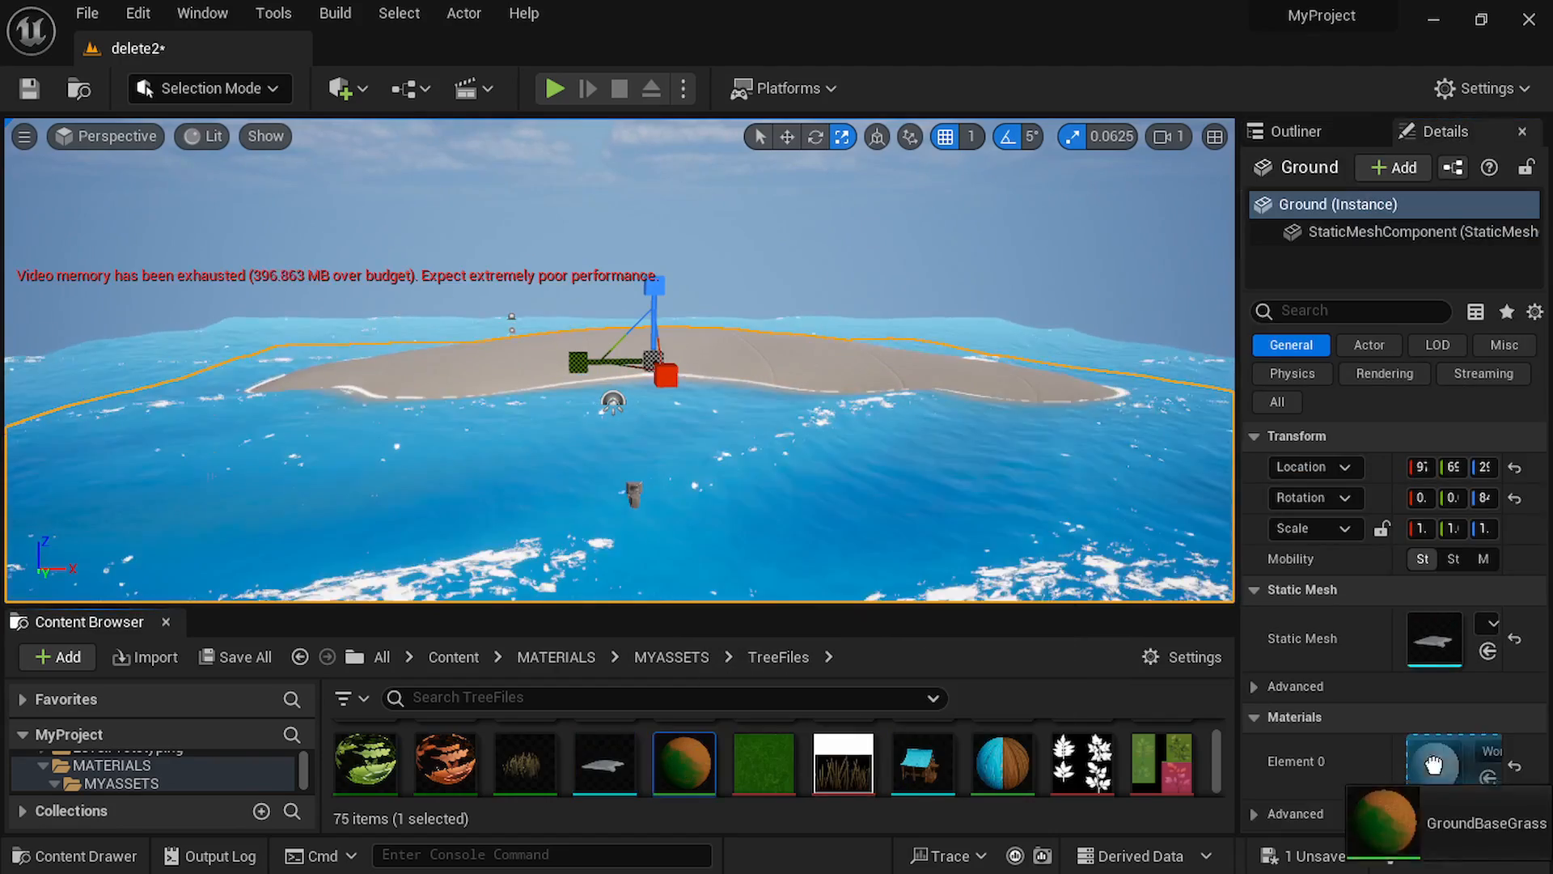
Paint grass foliage across the green crest of the island in Foliage Mode with a brush size of 250.
{"action": "left_click", "coordinate": [846, 291]}
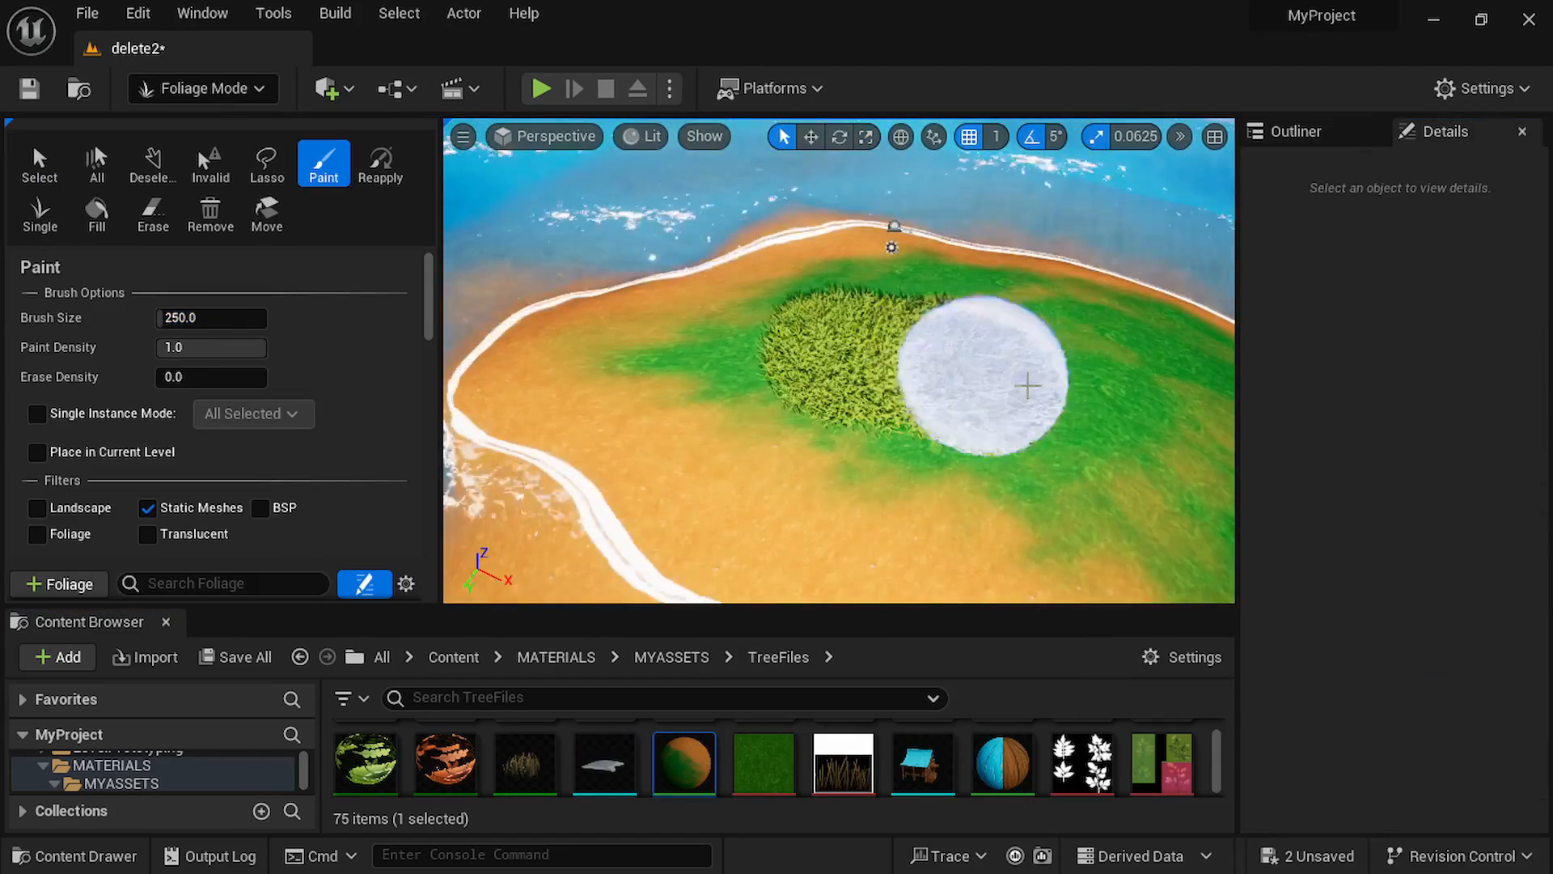
{"action": "left_click_drag", "start_coordinate": [971, 381], "coordinate": [1133, 405]}
{"action": "right_click_drag", "start_coordinate": [1133, 405], "coordinate": [866, 294]}
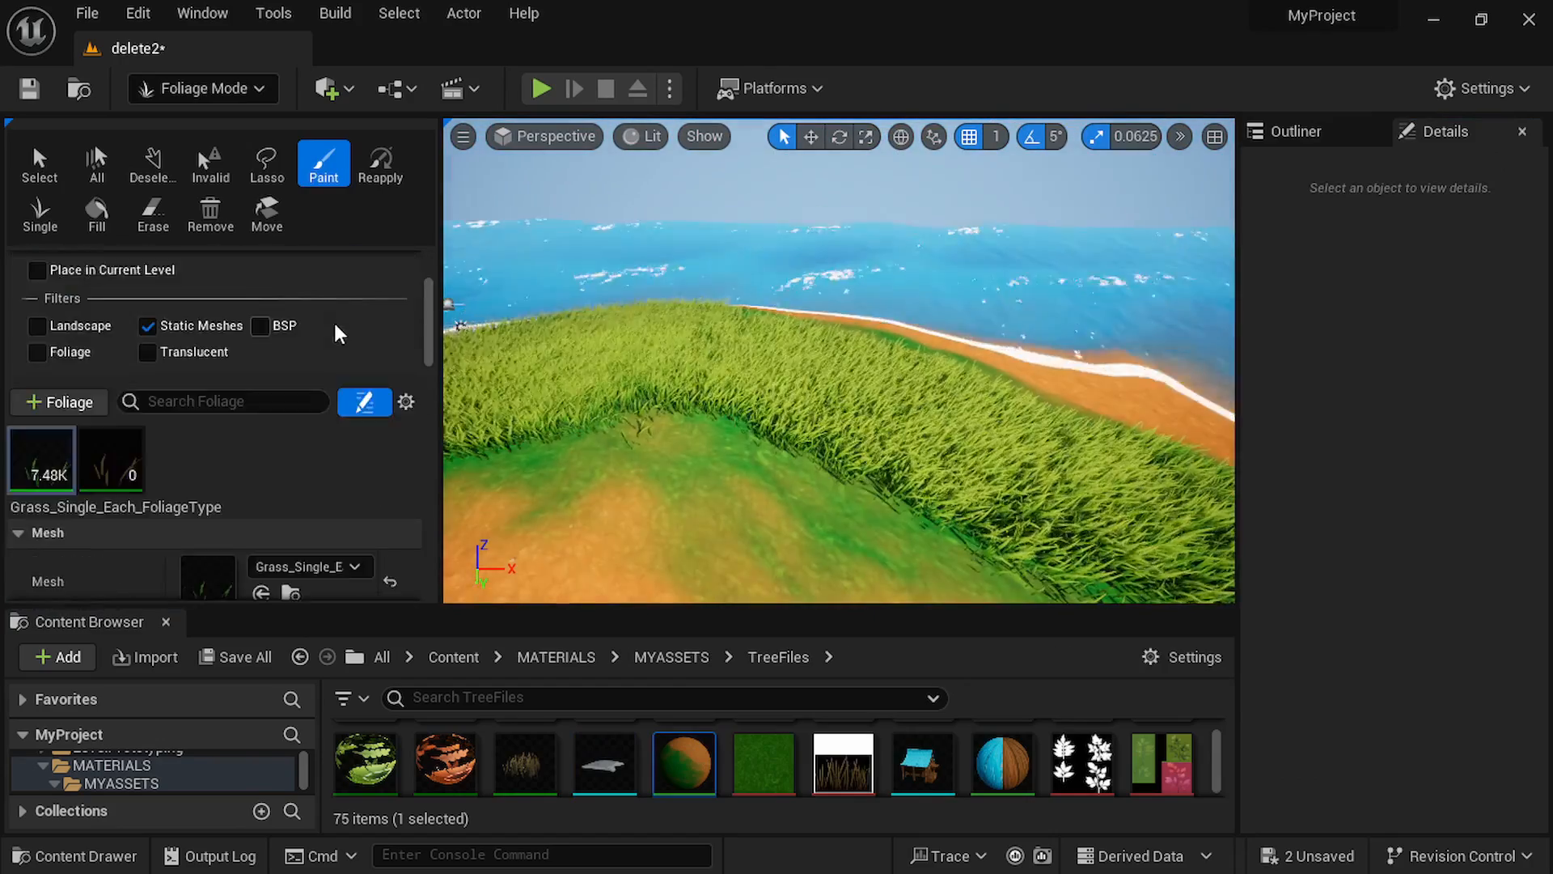
Set the foliage brush size to 100 and fill the edges of the grass area, adding patches of orange grass.
{"action": "left_click", "coordinate": [199, 317]}
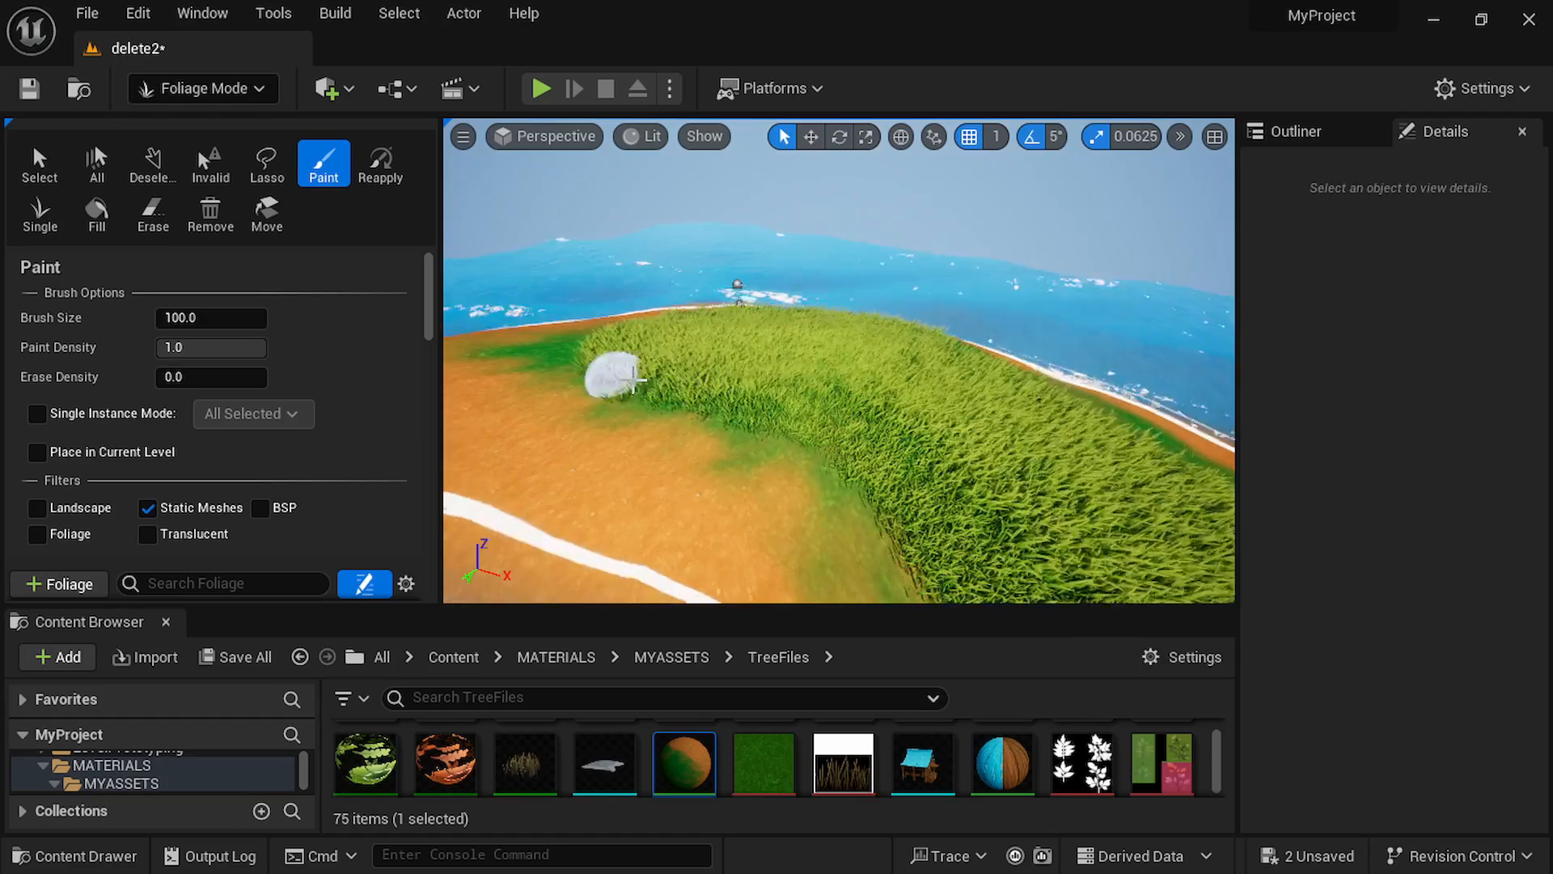
{"action": "mouse_move", "coordinate": [607, 372]}
{"action": "right_mouse_down"}
{"action": "mouse_move", "coordinate": [895, 458]}
{"action": "mouse_move", "coordinate": [718, 513]}
{"action": "right_mouse_up"}
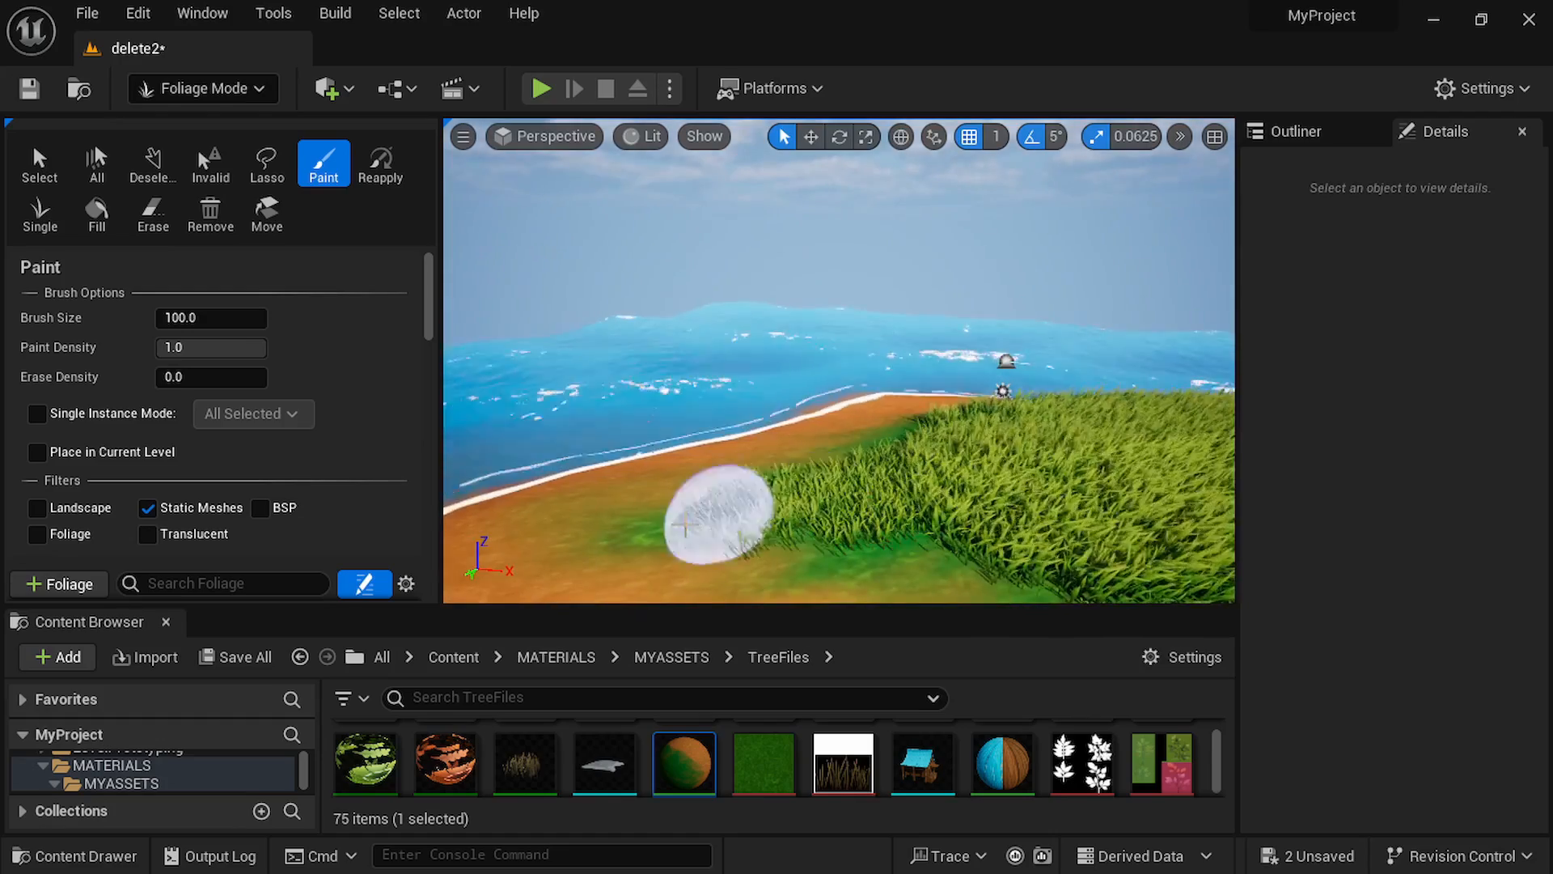
{"action": "left_click_drag", "start_coordinate": [685, 526], "coordinate": [949, 434]}
{"action": "mouse_move", "coordinate": [950, 434]}
{"action": "right_mouse_down"}
{"action": "mouse_move", "coordinate": [1044, 405]}
{"action": "mouse_move", "coordinate": [832, 343]}
{"action": "right_mouse_up"}
{"action": "left_click_drag", "start_coordinate": [831, 343], "coordinate": [576, 387]}
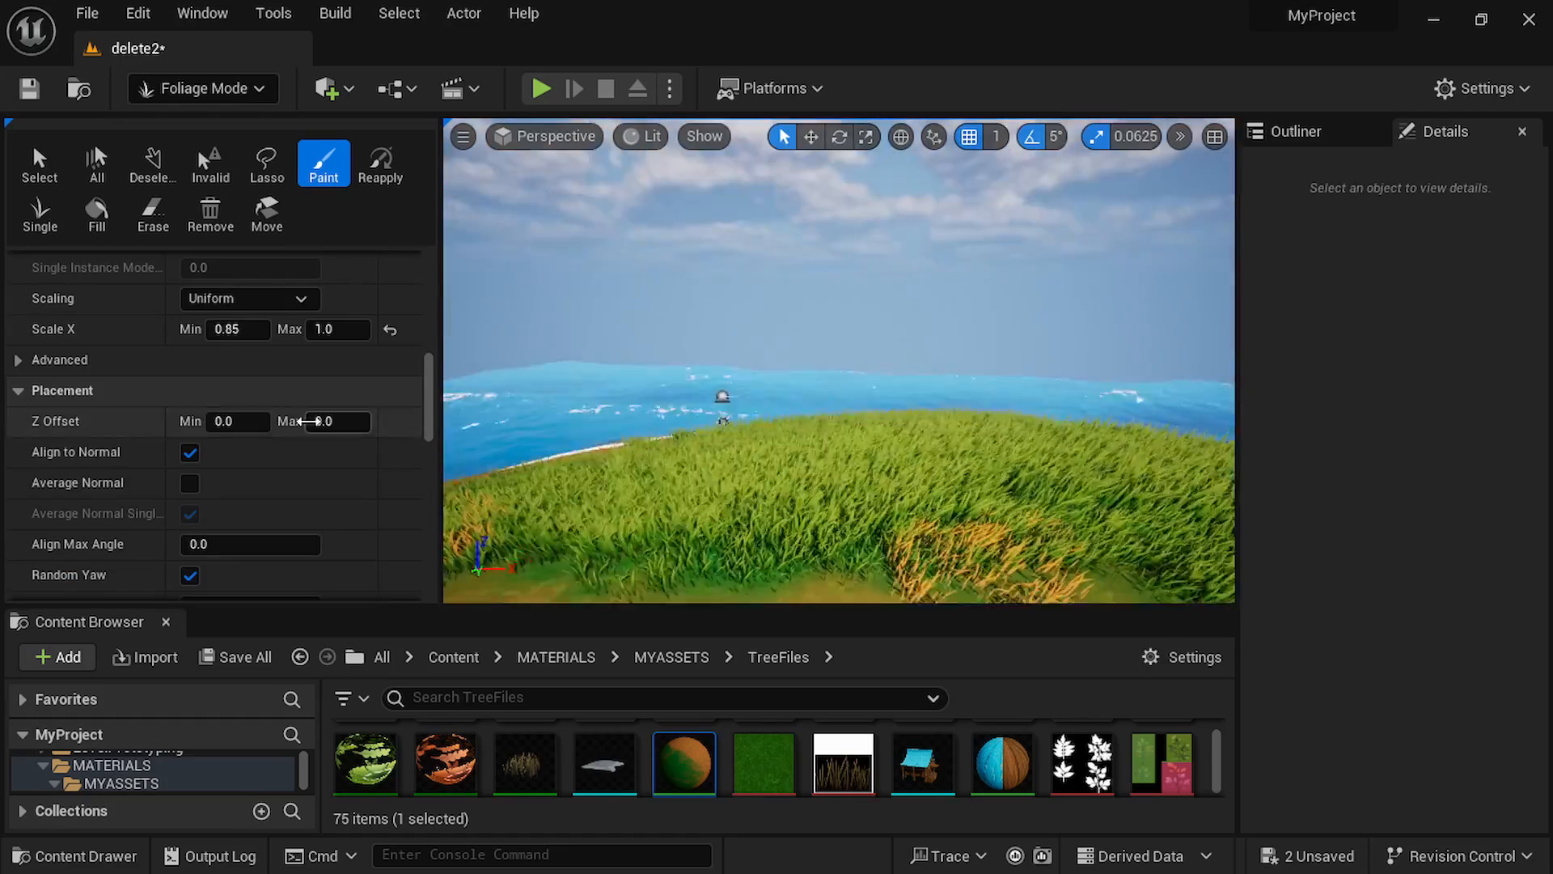
{"action": "right_click_drag", "start_coordinate": [1076, 469], "coordinate": [1144, 469]}
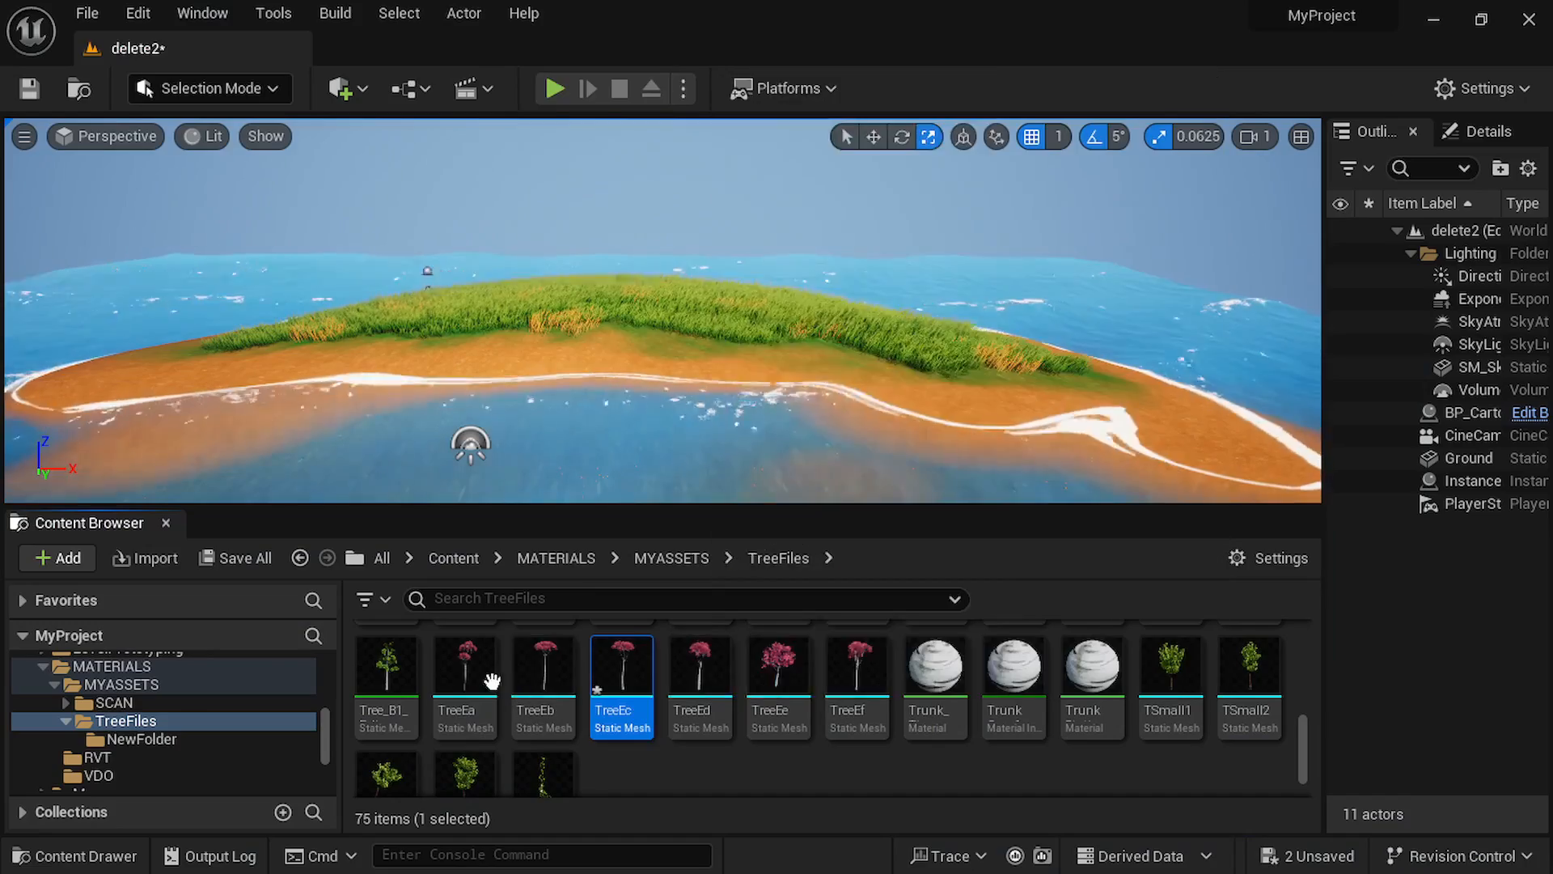
Place the TreeEa and TreeEb meshes close together on the far end of the grassy island and adjust their position.
{"action": "left_click_drag", "start_coordinate": [492, 681], "coordinate": [427, 301]}
{"action": "left_click_drag", "start_coordinate": [544, 671], "coordinate": [537, 308]}
{"action": "left_click_drag", "start_coordinate": [430, 317], "coordinate": [444, 308]}
{"action": "left_click", "coordinate": [558, 212]}
{"action": "right_click_drag", "start_coordinate": [558, 212], "coordinate": [546, 180]}
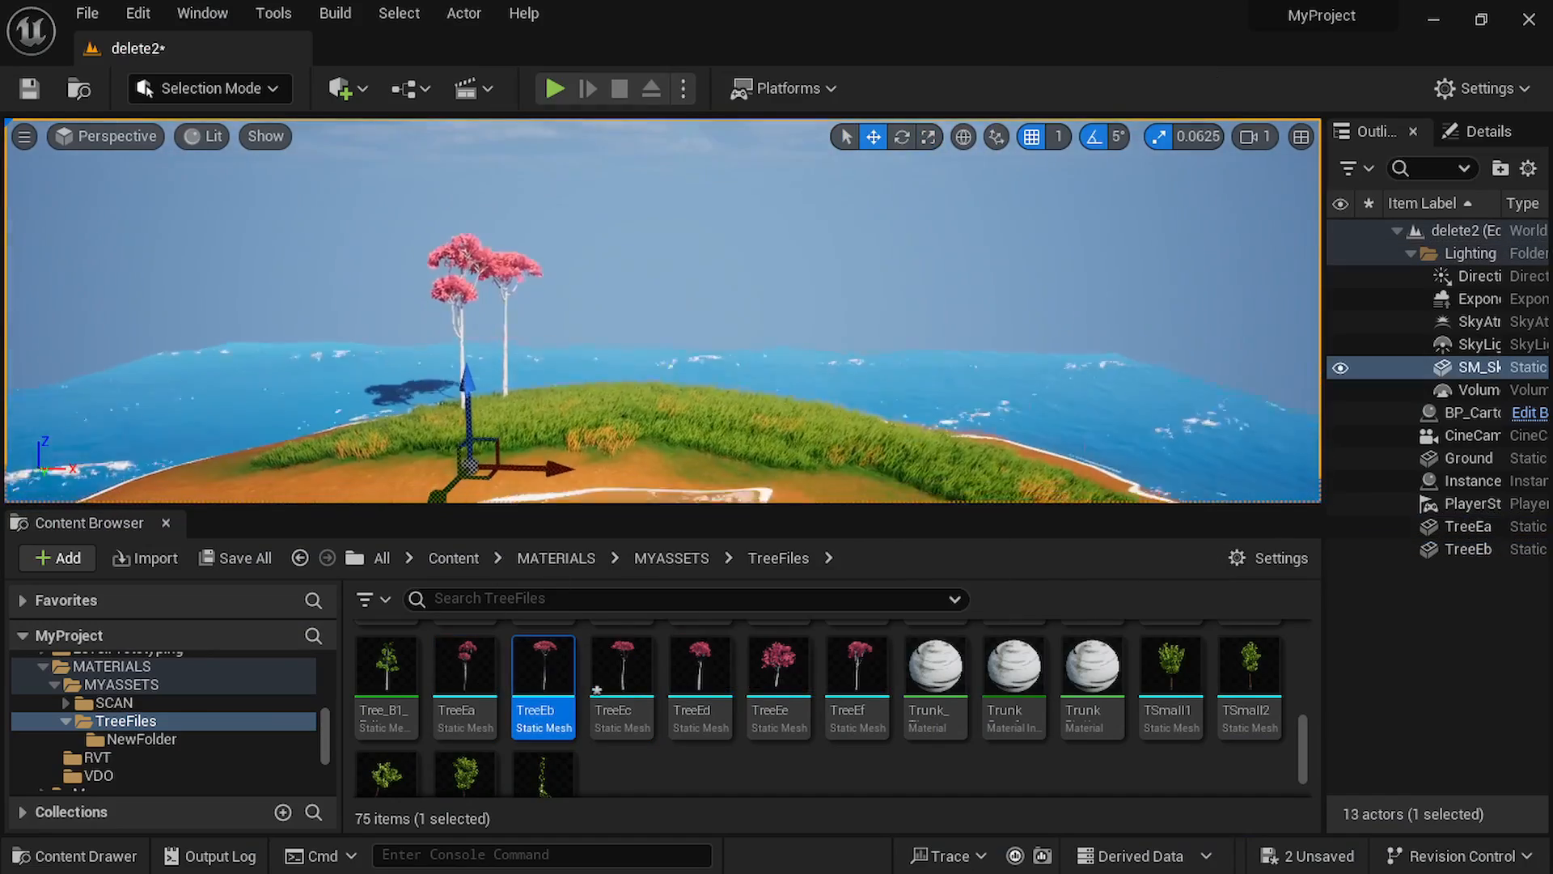
Place TreeEe, TreeEf, TreeEd, a second TreeEa, TreeEc and another TreeEf spread along the grassy crest of the island.
{"action": "left_click_drag", "start_coordinate": [788, 685], "coordinate": [425, 408]}
{"action": "left_click_drag", "start_coordinate": [854, 680], "coordinate": [531, 398]}
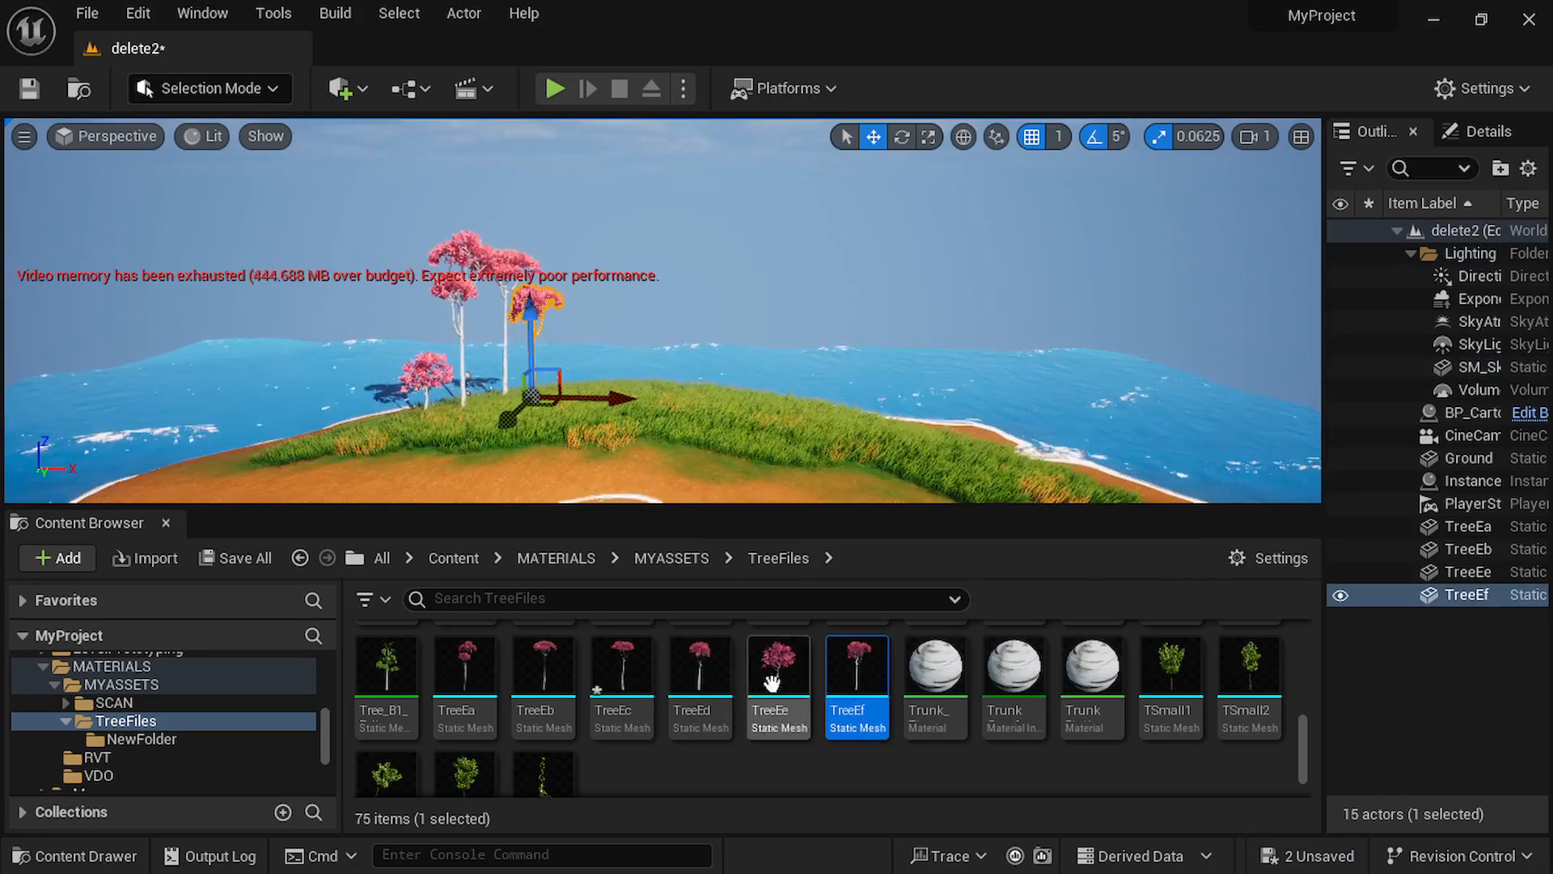
{"action": "left_click_drag", "start_coordinate": [698, 694], "coordinate": [885, 435]}
{"action": "left_click_drag", "start_coordinate": [470, 678], "coordinate": [781, 424]}
{"action": "key", "text": "e"}
{"action": "left_click_drag", "start_coordinate": [621, 683], "coordinate": [720, 429]}
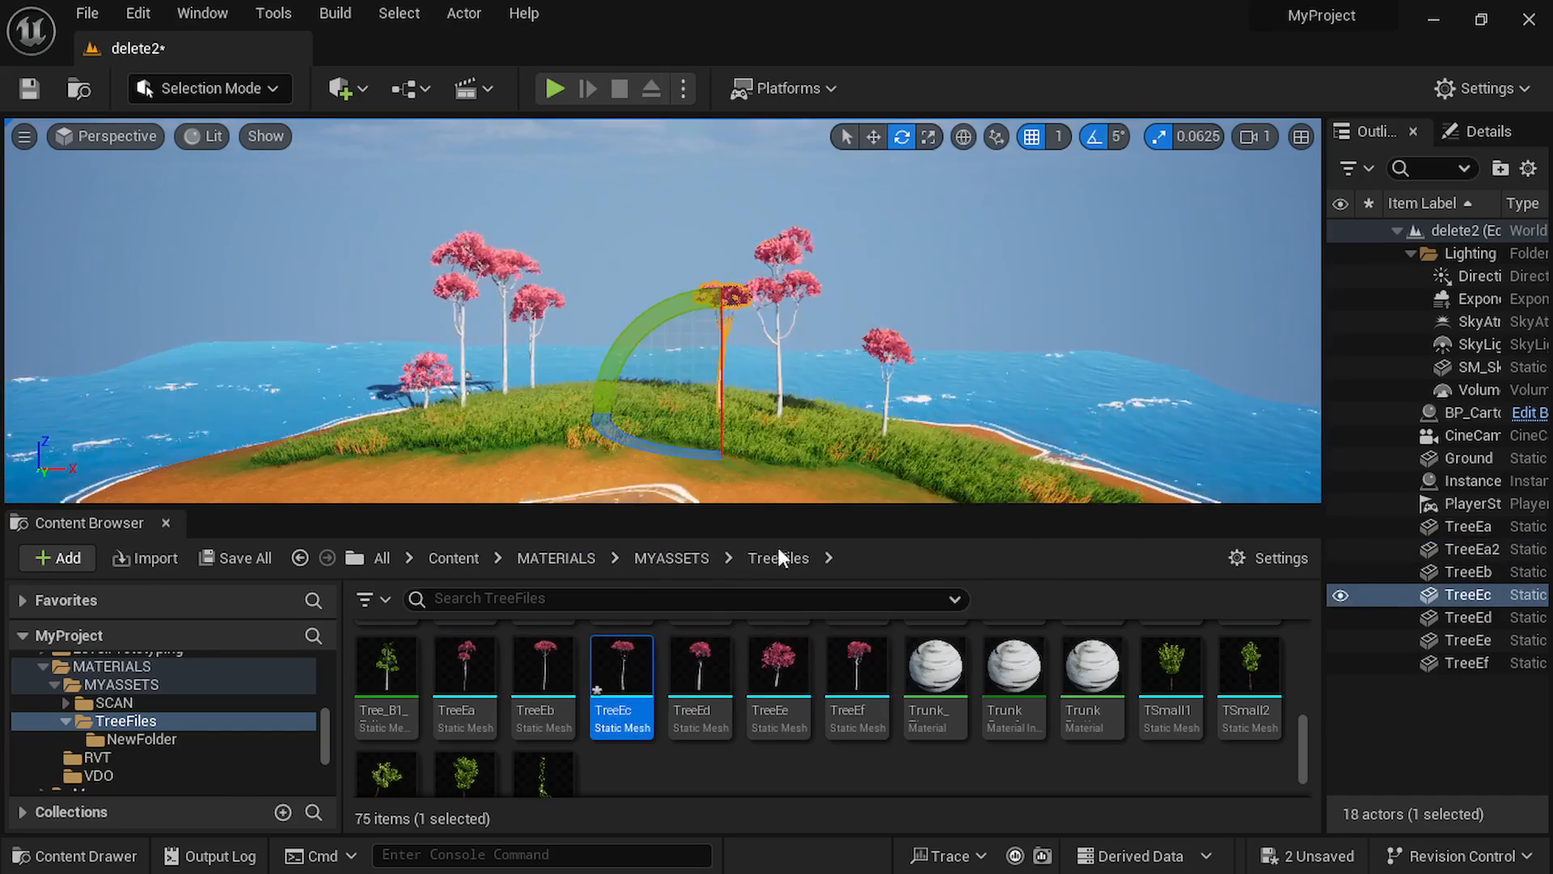
{"action": "left_click_drag", "start_coordinate": [856, 683], "coordinate": [840, 423]}
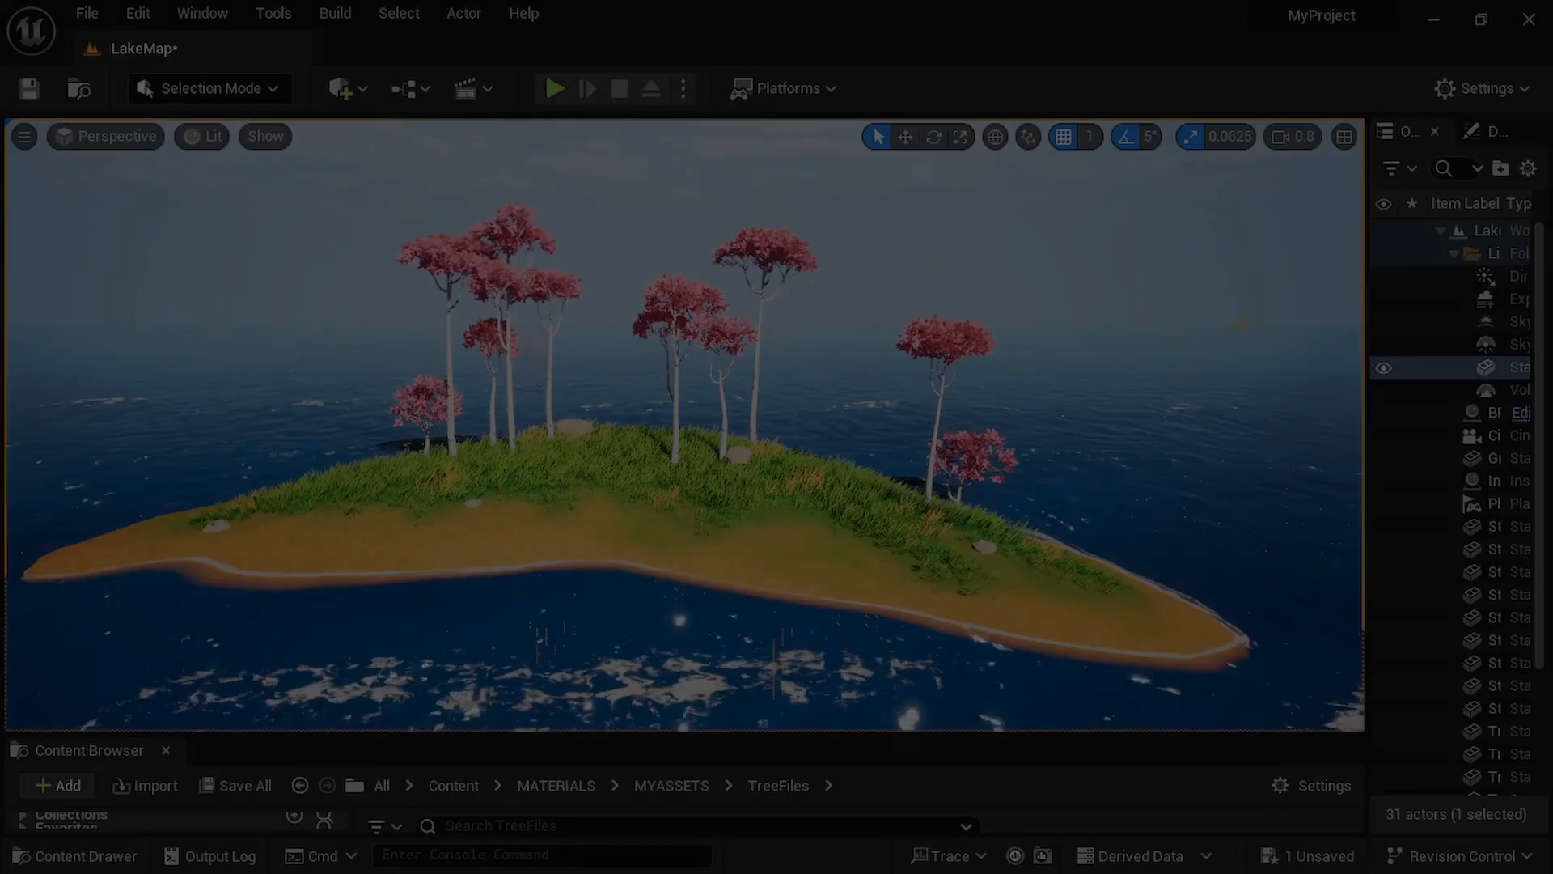